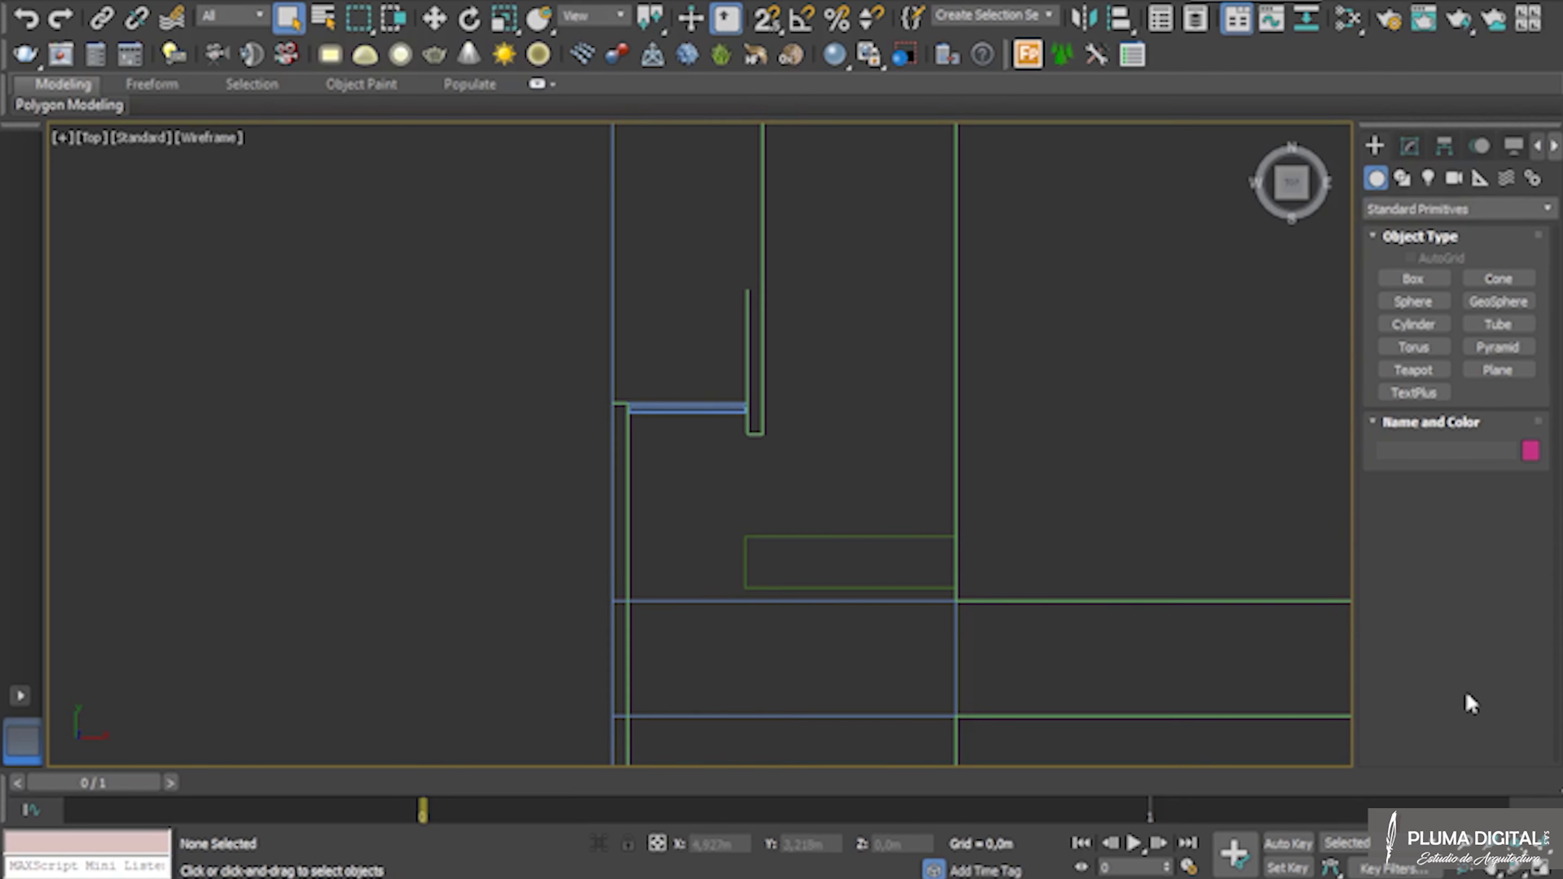
# Draw a box about 1.647 m by 0.4 m snapped to the rectangle's vertices in the Top view, with a height of -0.05 m
pyautogui.click(1418, 279)
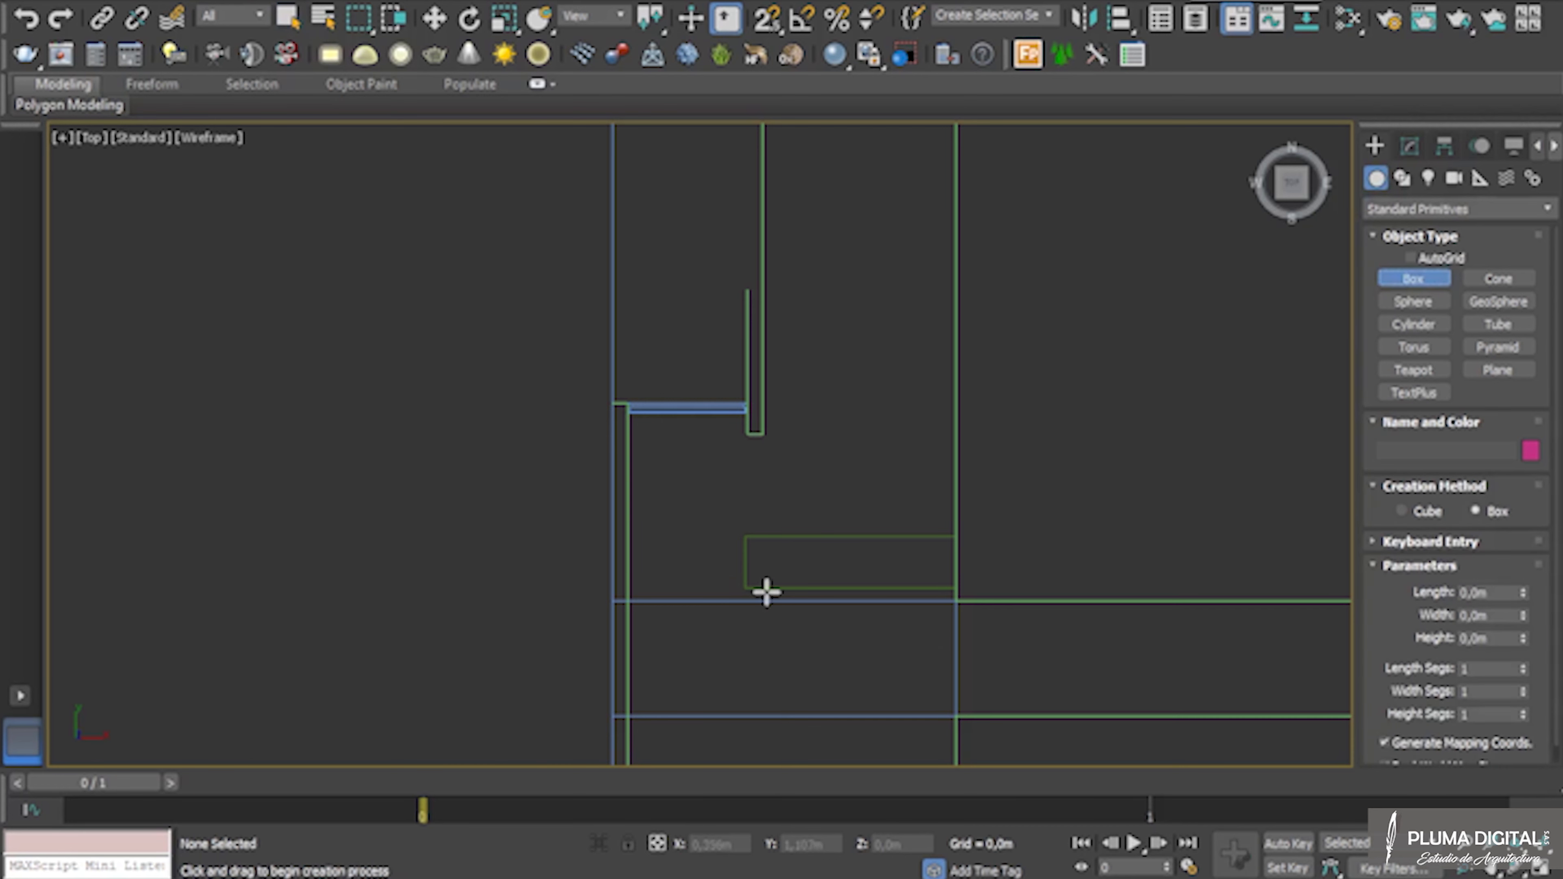
pyautogui.scroll(5, 762, 596)
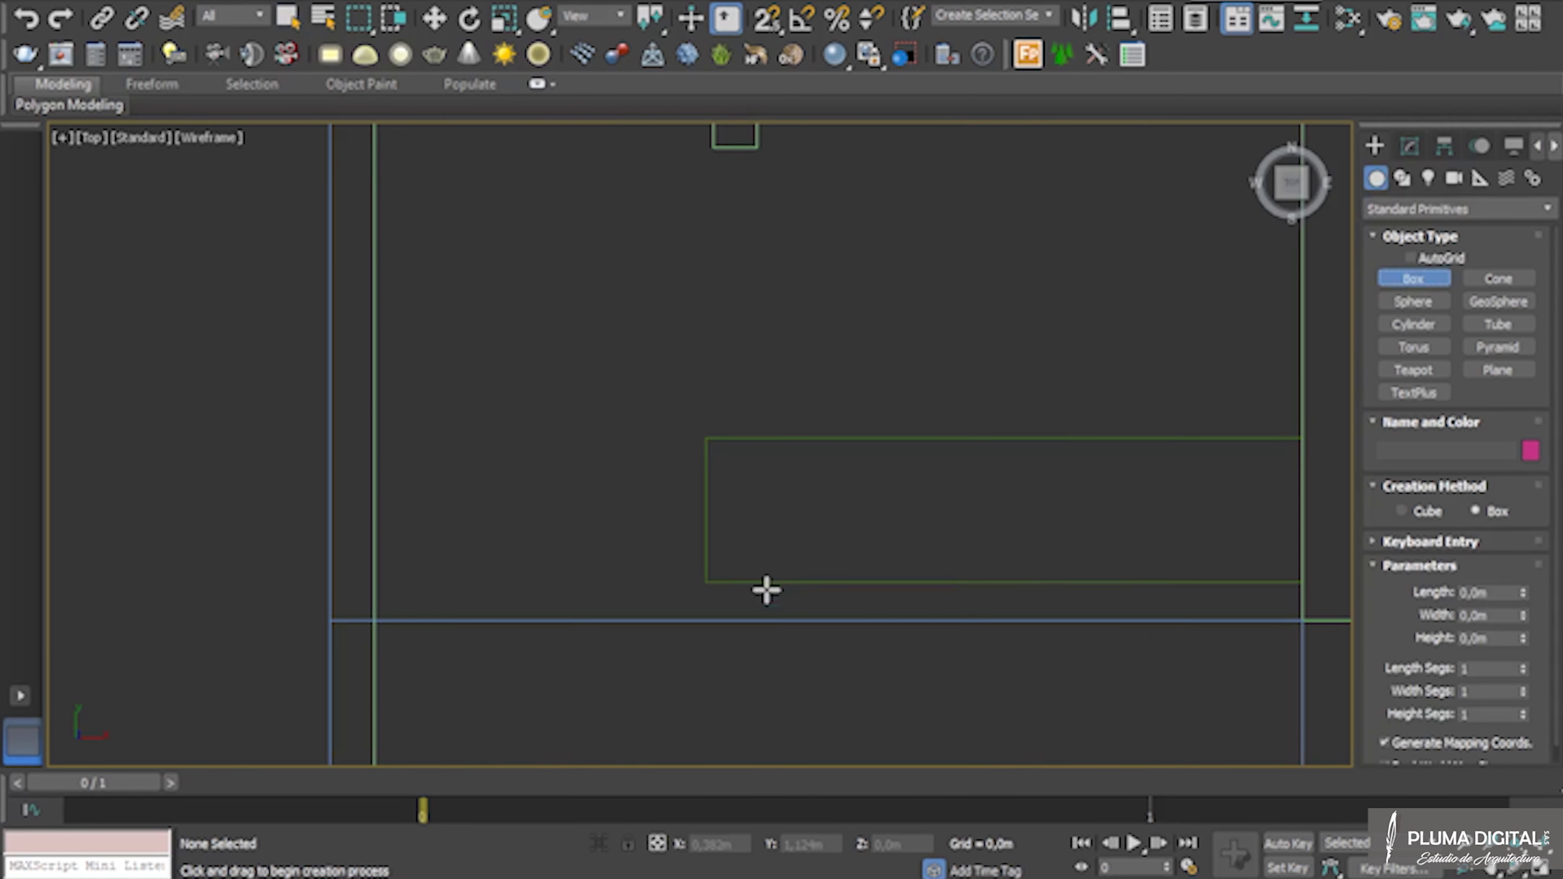
pyautogui.rightClick(770, 25)
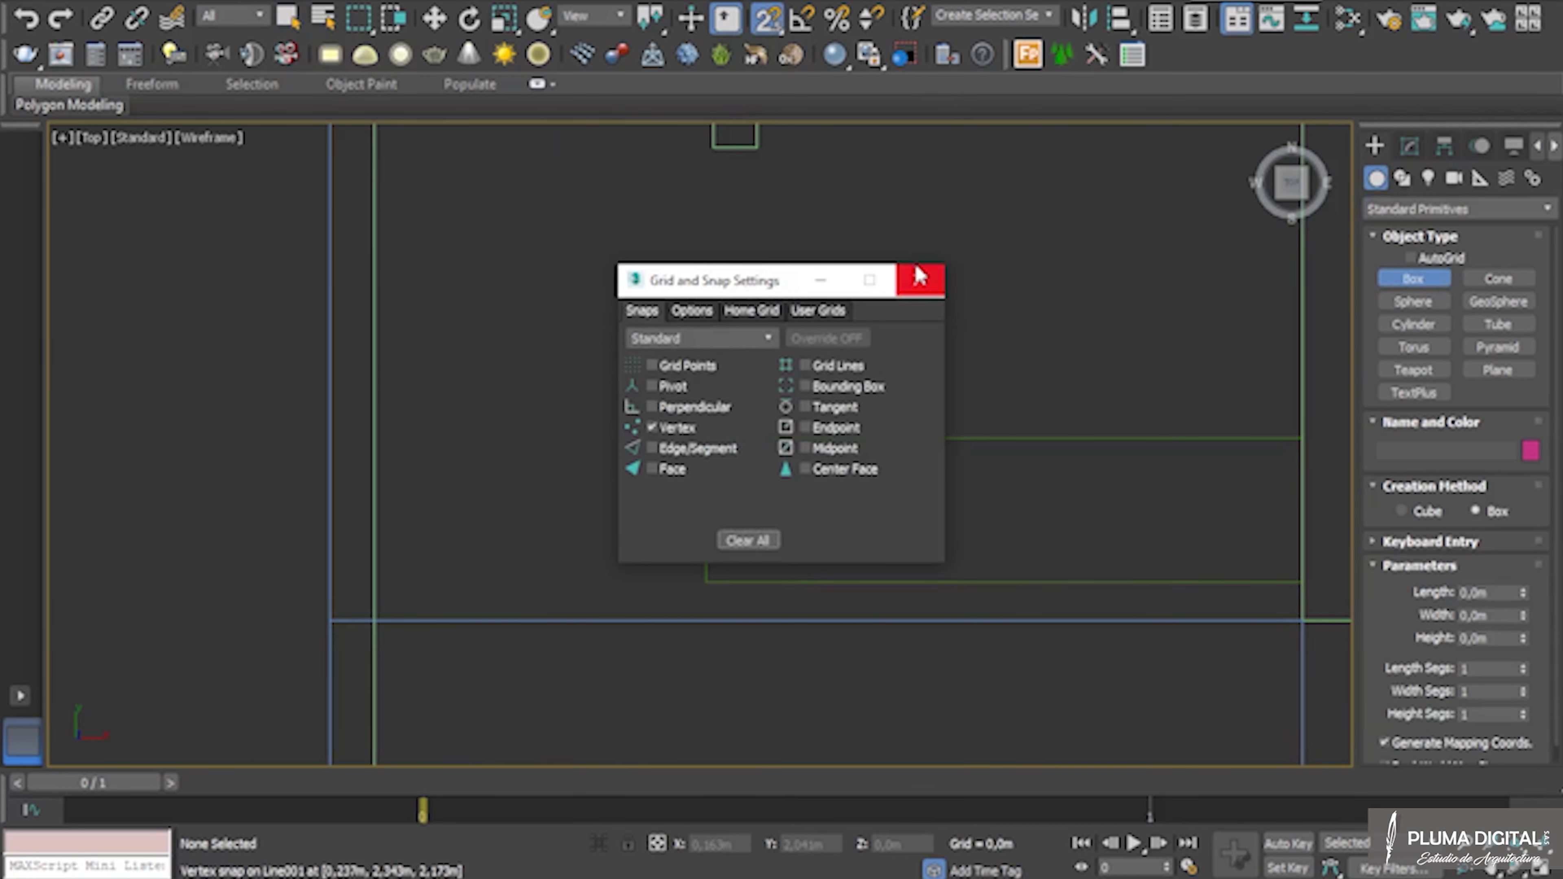
pyautogui.click(918, 278)
pyautogui.moveTo(707, 581); pyautogui.dragTo(1294, 442)
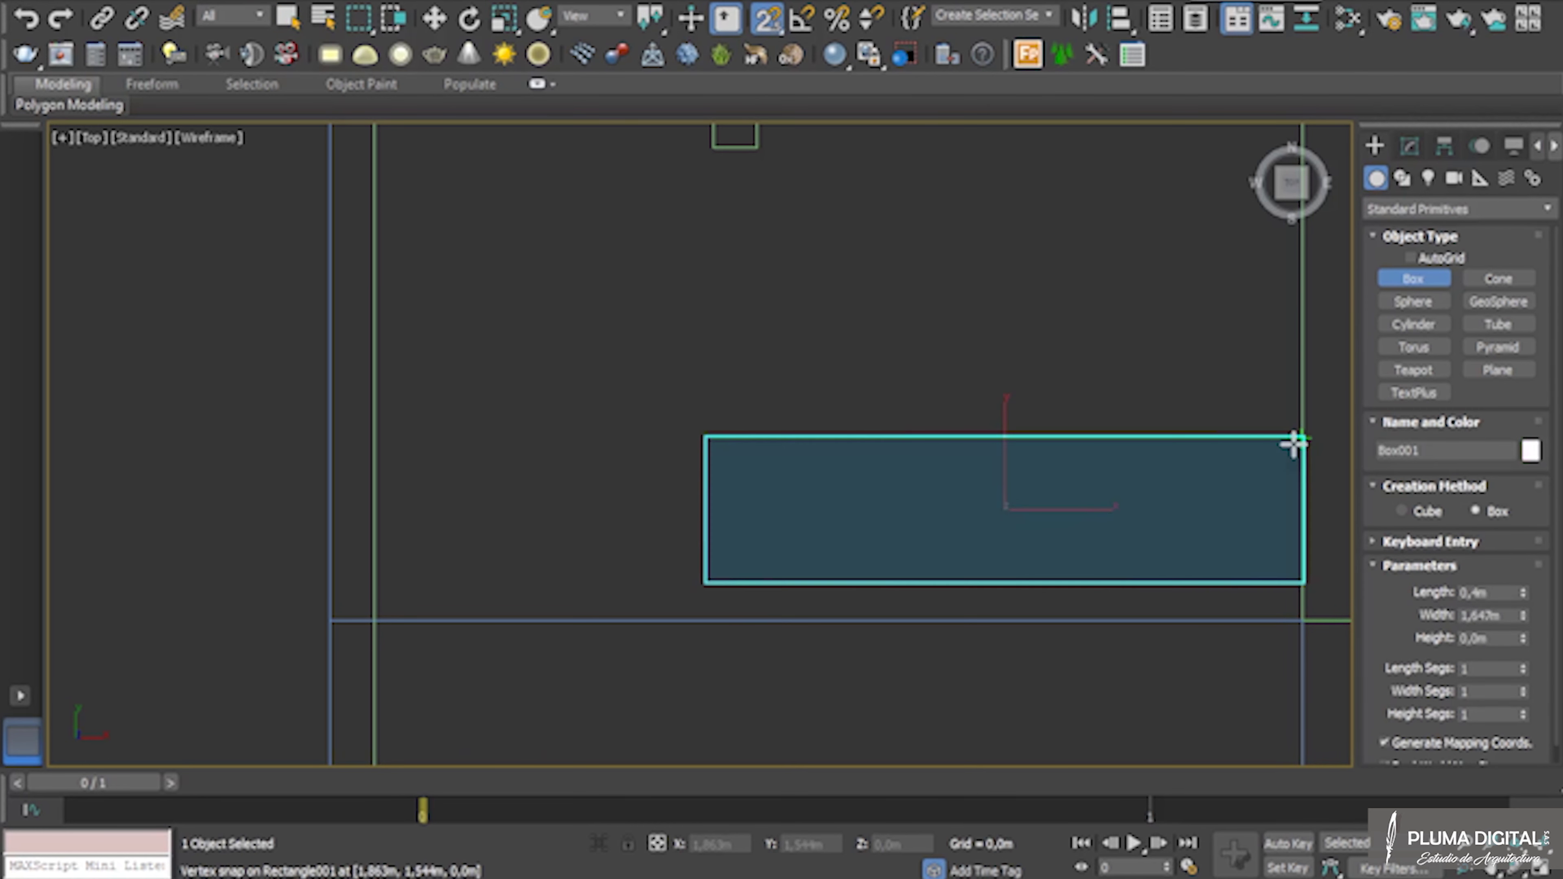
pyautogui.click(1264, 578)
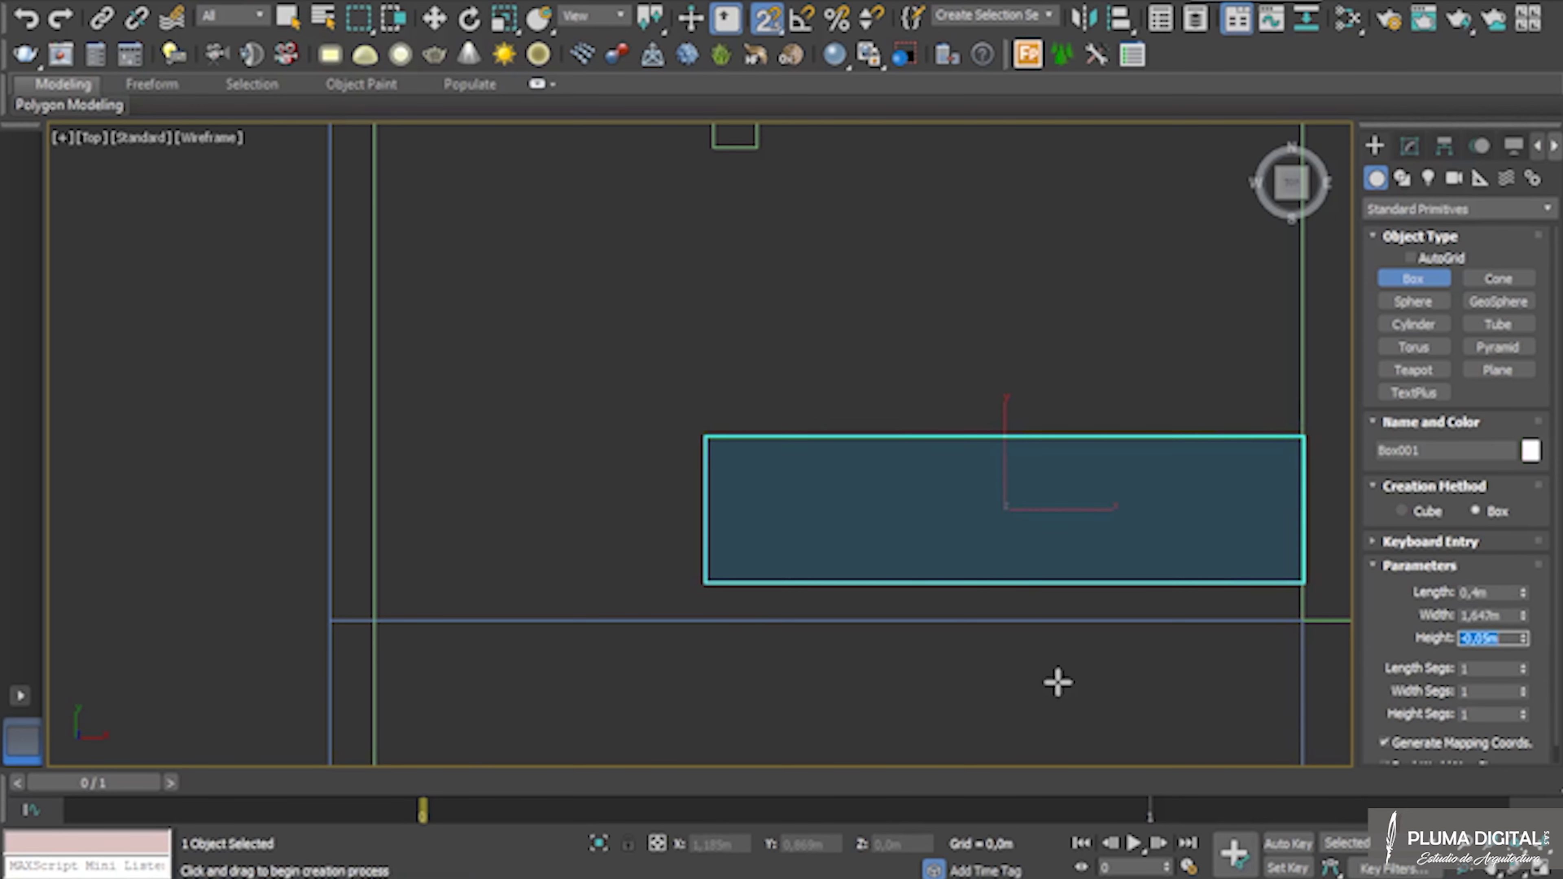
# Raise the new flat box to a Z position of 1.1 m and deselect it
pyautogui.moveTo(1057, 682); pyautogui.dragTo(1001, 674, button='middle')
pyautogui.press('w')
pyautogui.moveTo(904, 844); pyautogui.dragTo(842, 831)
pyautogui.write('1,1')
pyautogui.press('Return')
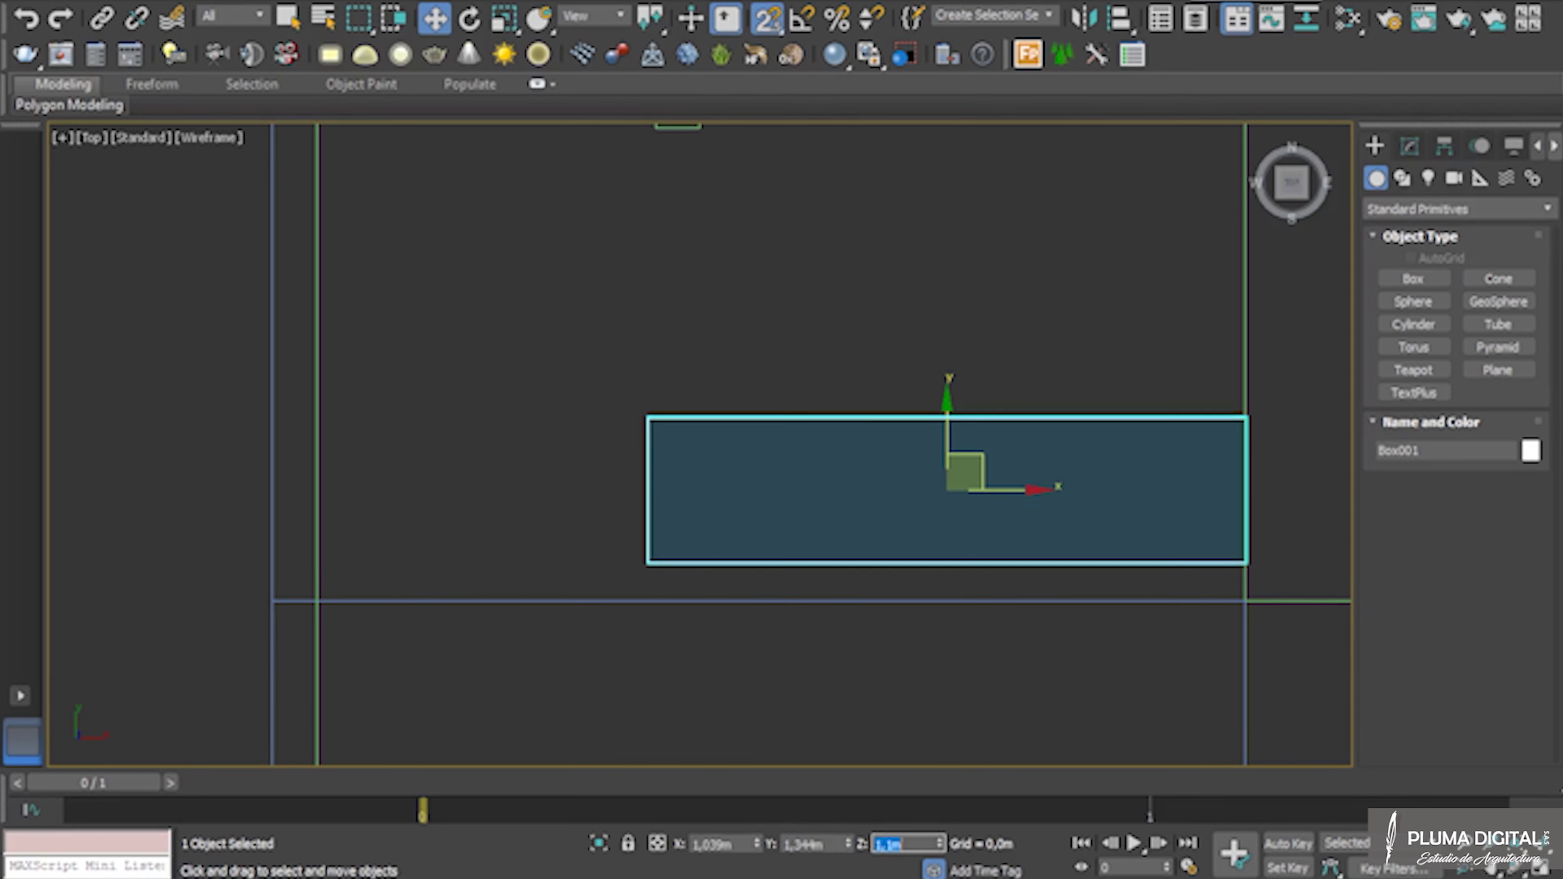
pyautogui.click(755, 574)
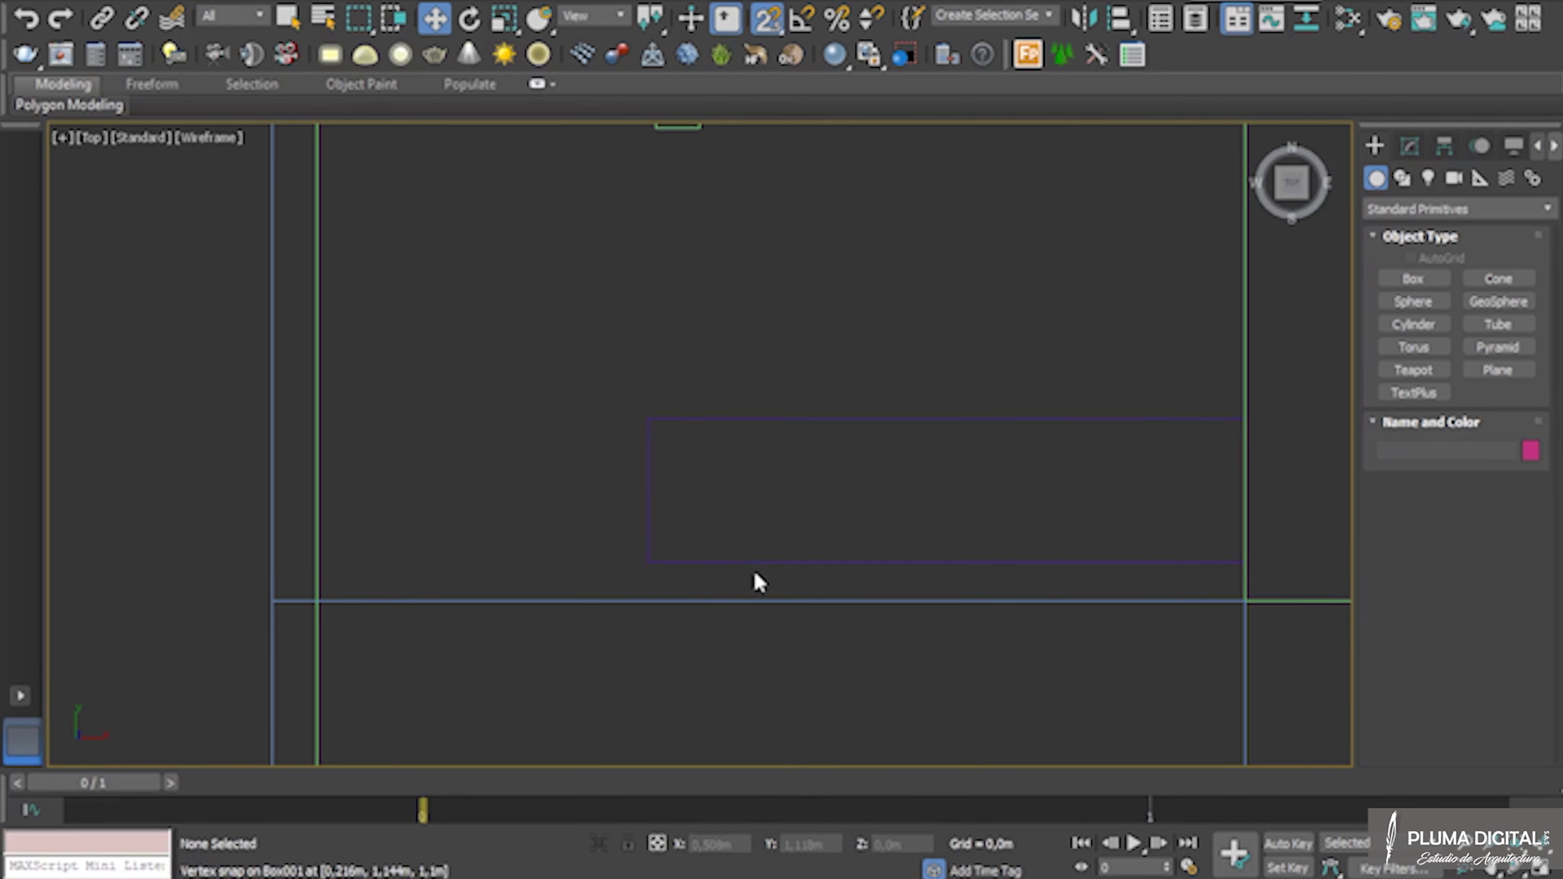
# Draw a second box about 0.4 m long and 0.237 m high along the countertop's left end, and set its width to 0.05 m
pyautogui.click(1413, 278)
pyautogui.moveTo(646, 417); pyautogui.dragTo(677, 563)
pyautogui.click(691, 471)
pyautogui.click(1485, 617)
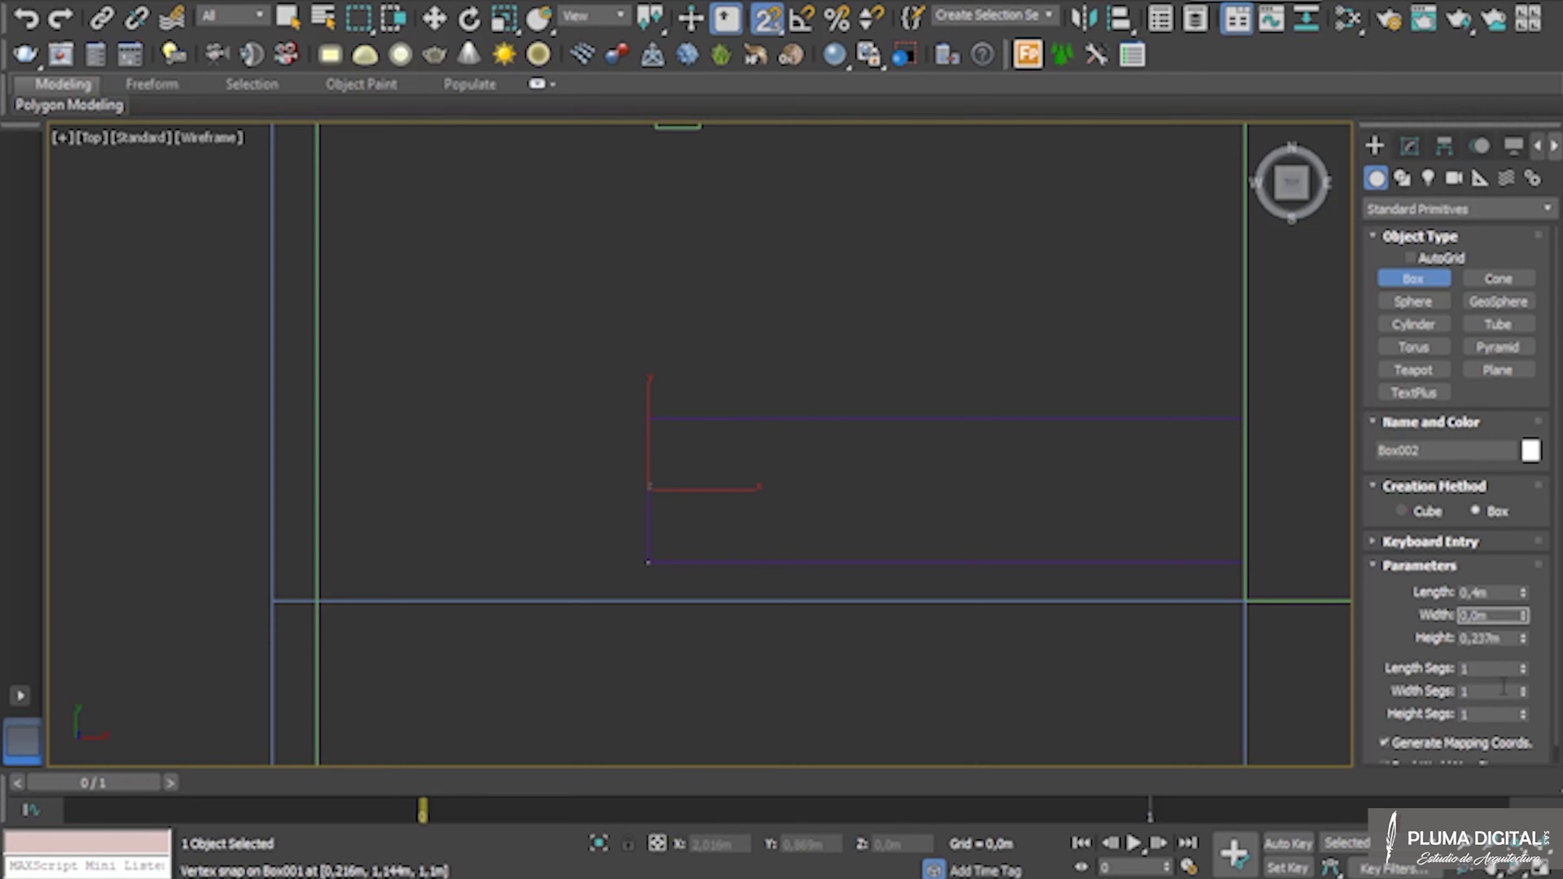
pyautogui.write('0,05')
pyautogui.press('Return')
# Move the narrow box with vertex snap so its lower-left corner meets the countertop's lower-left corner
pyautogui.scroll(5, 634, 581)
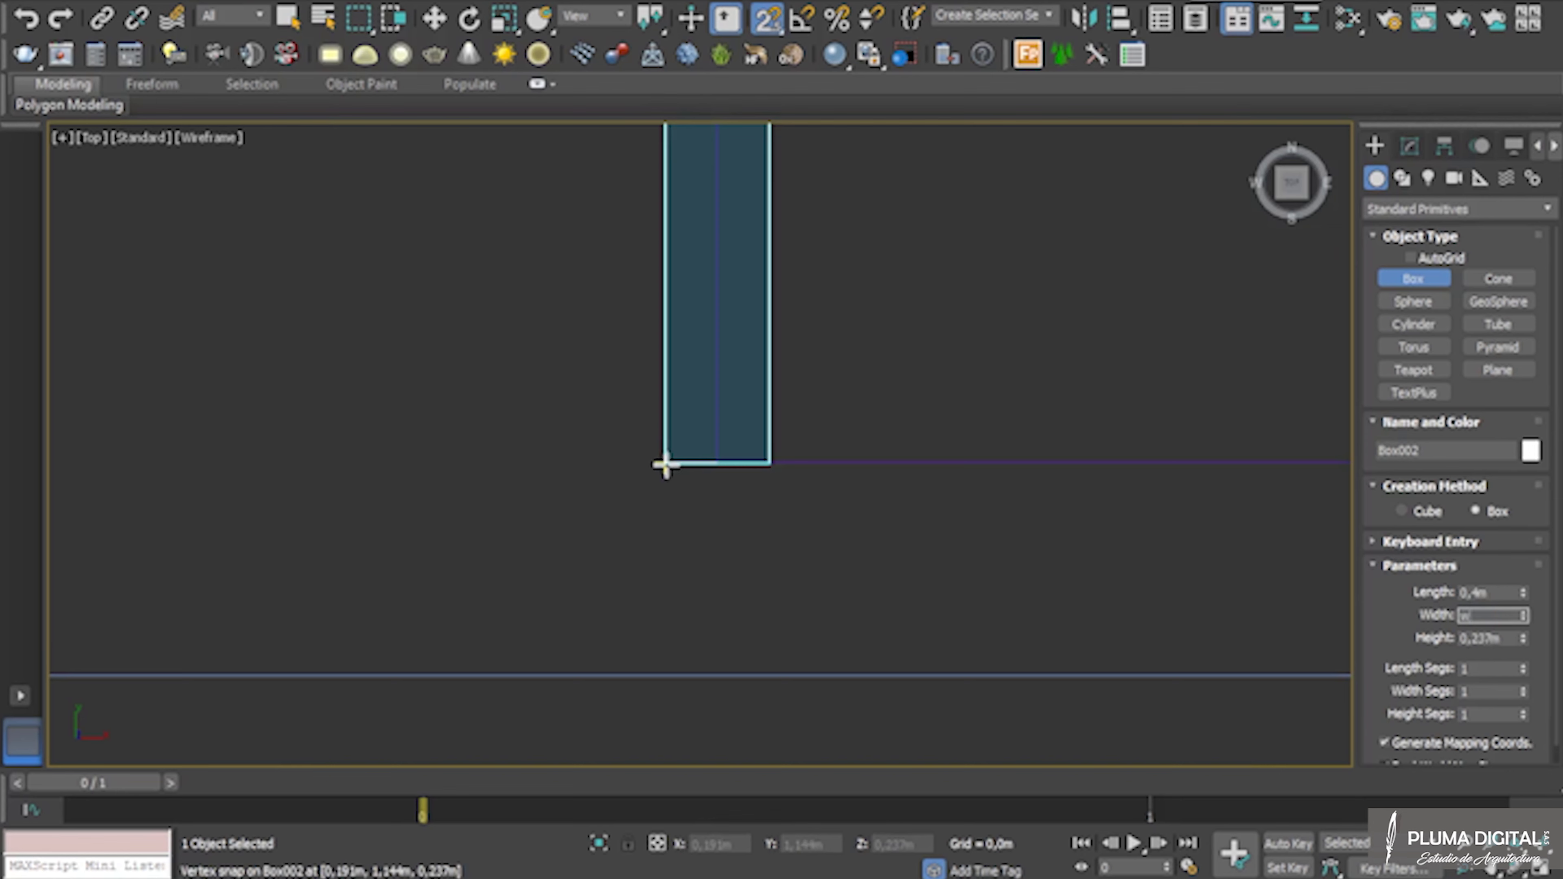
pyautogui.moveTo(664, 466); pyautogui.dragTo(625, 635, button='middle')
pyautogui.press('w')
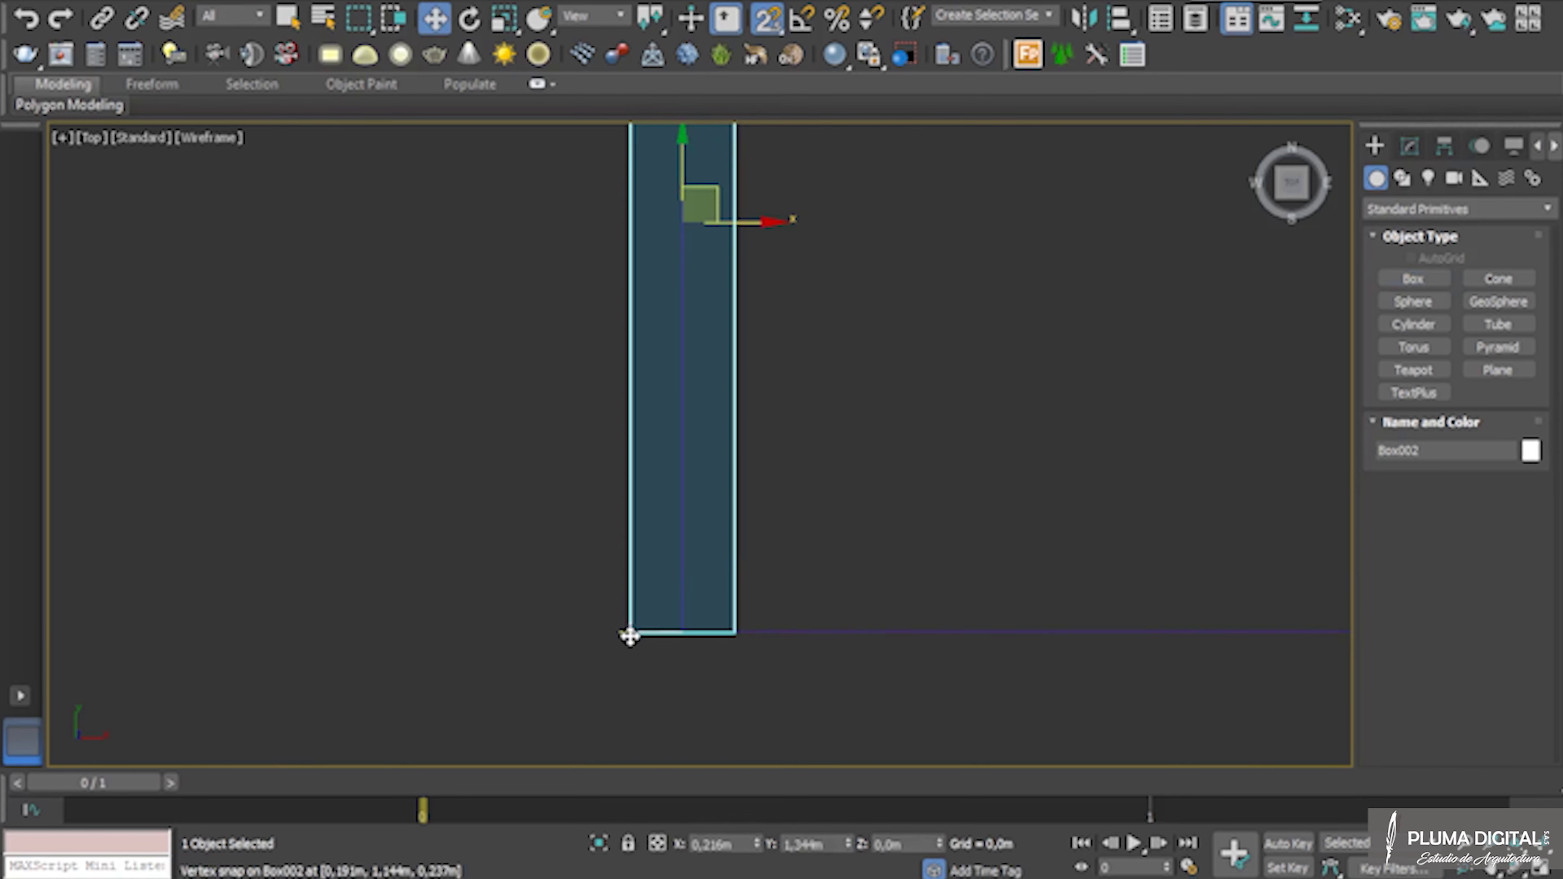
pyautogui.moveTo(629, 636); pyautogui.dragTo(681, 634)
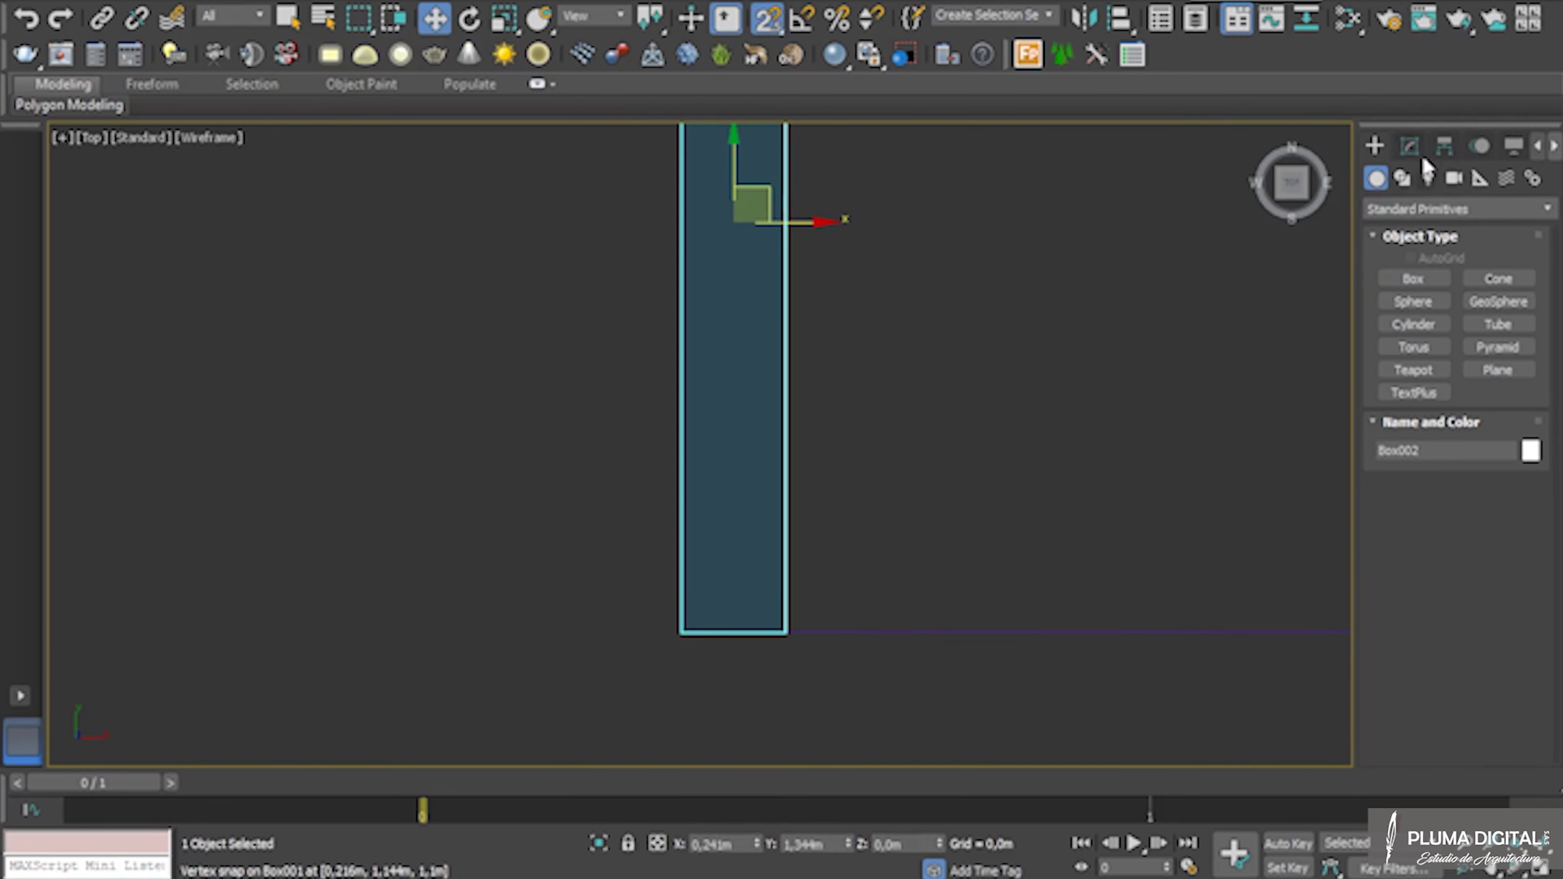
# Set the narrow support box's height to 1.05 m and check it against the countertop in an orbited view
pyautogui.click(1409, 146)
pyautogui.doubleClick(1502, 507)
pyautogui.write('1,05m')
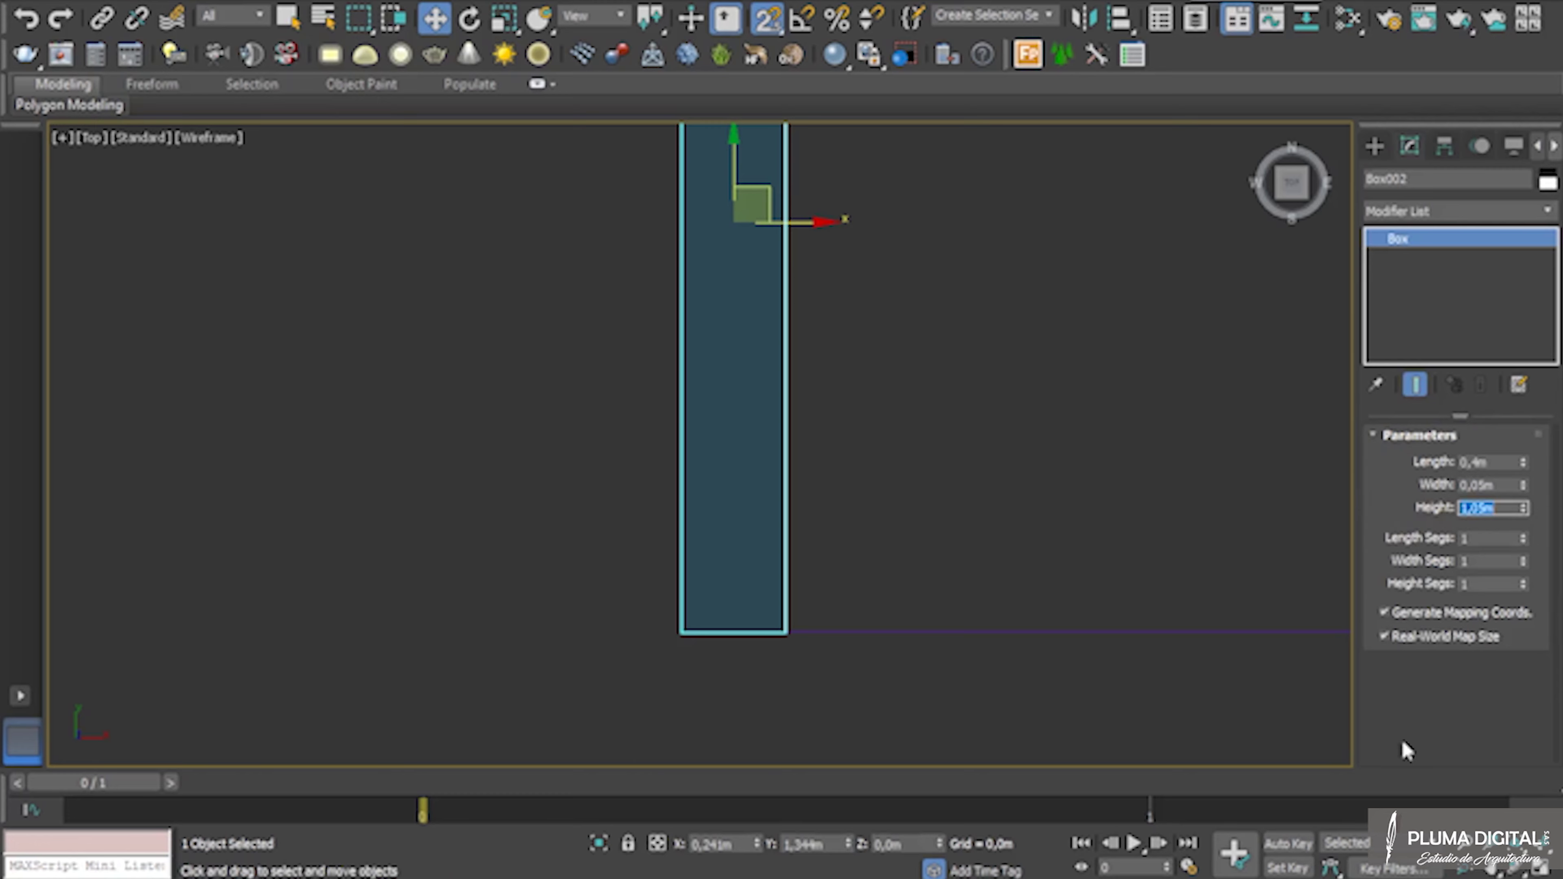
pyautogui.keyDown('alt'); pyautogui.moveTo(1169, 732); pyautogui.dragTo(1051, 597, button='middle'); pyautogui.keyUp('alt')
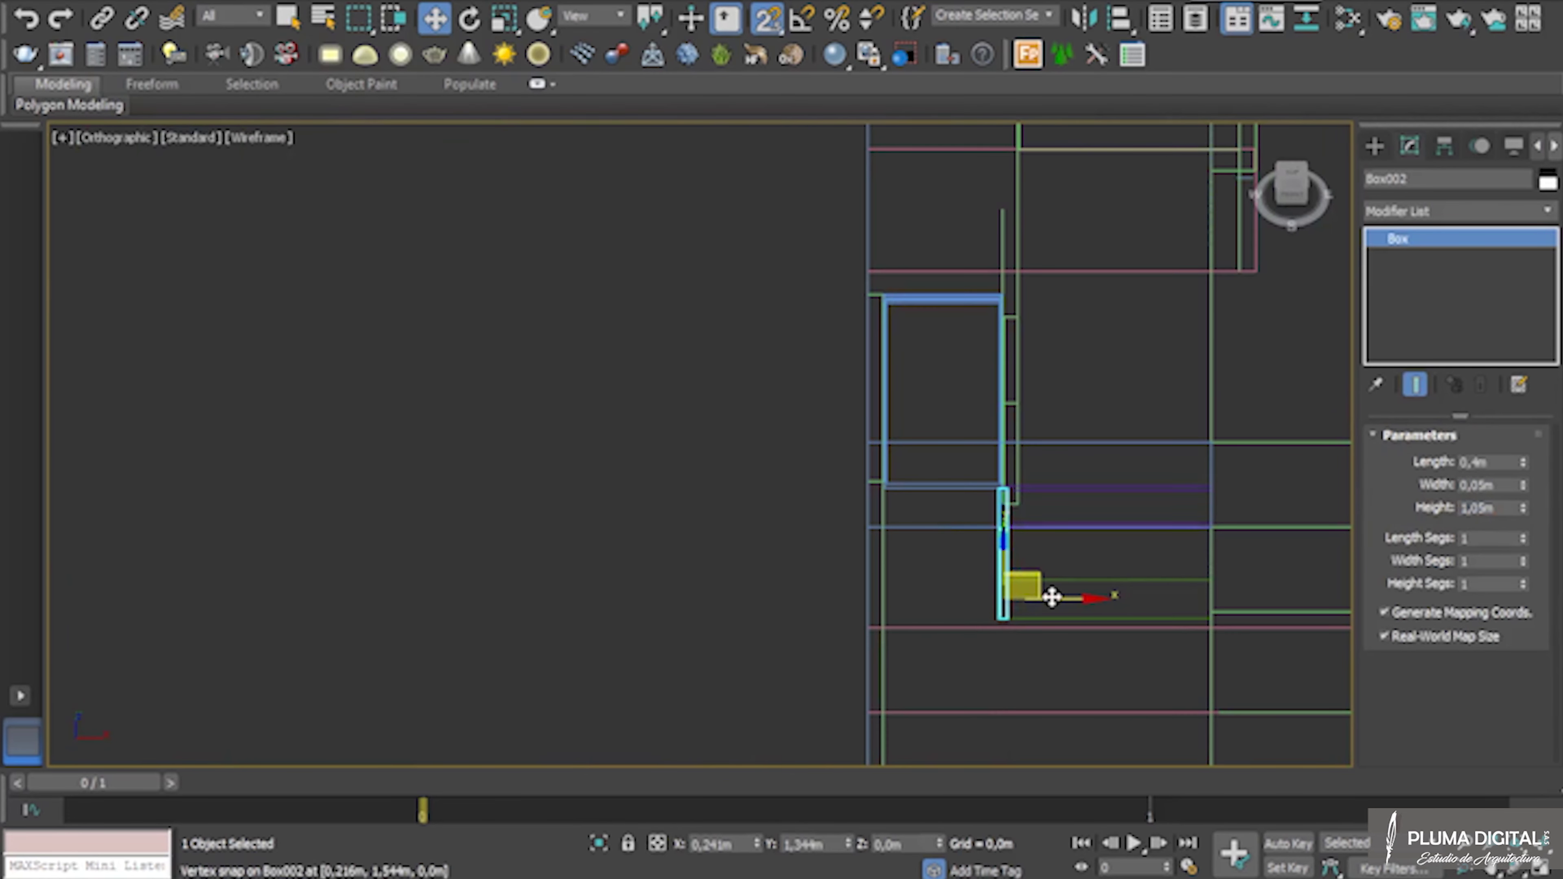
# Add a Chamfer modifier to the vertical support box with amount 0.002 m, 2 segments and tension 0.5
pyautogui.press('t')
pyautogui.scroll(5, 722, 215)
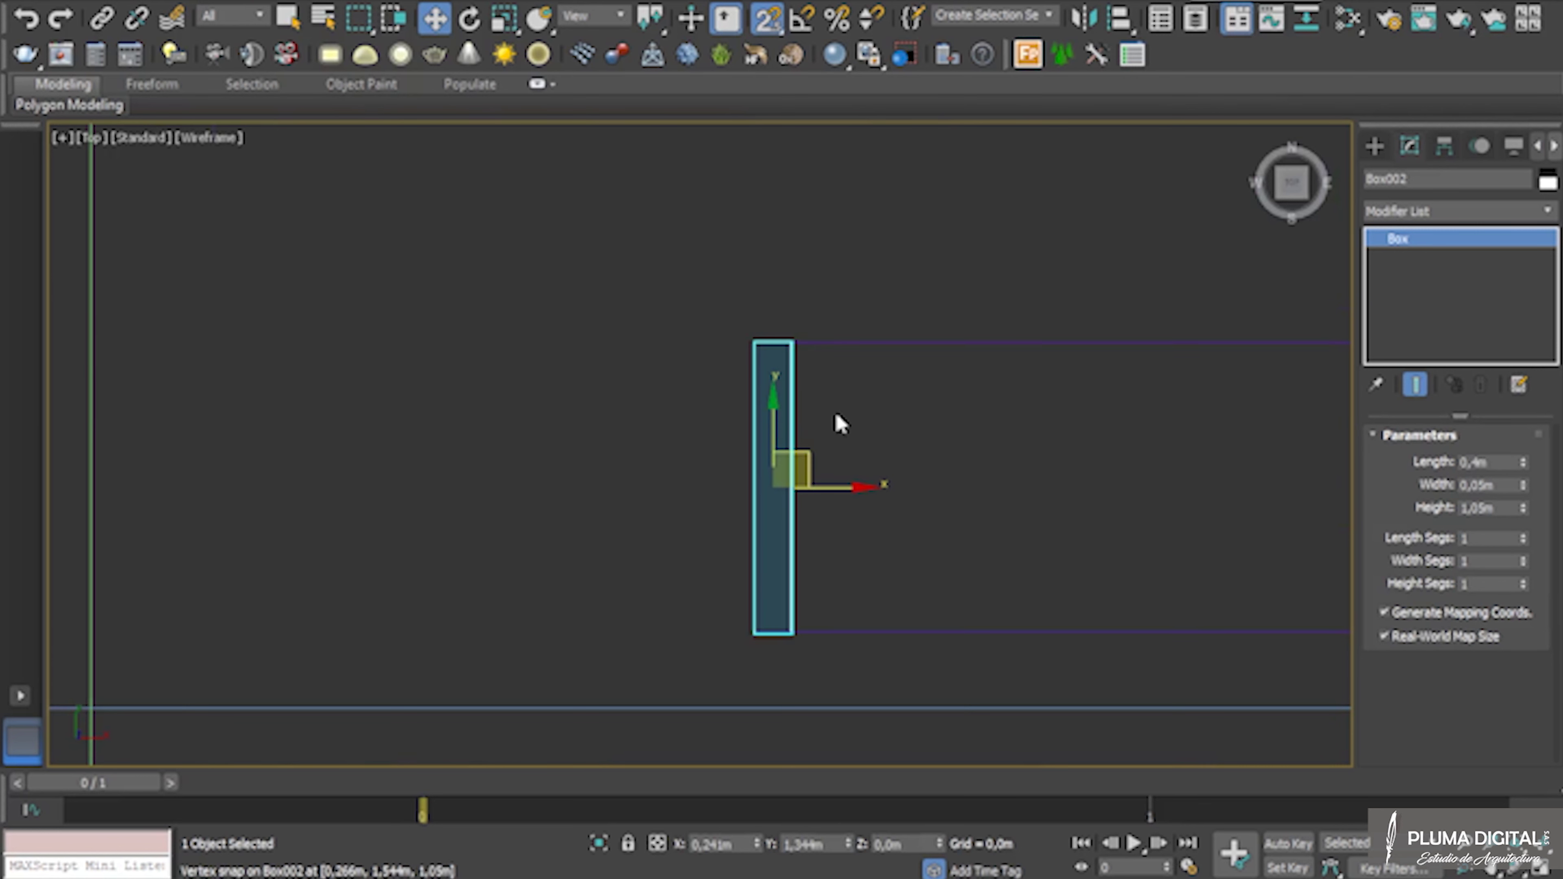
pyautogui.click(1548, 212)
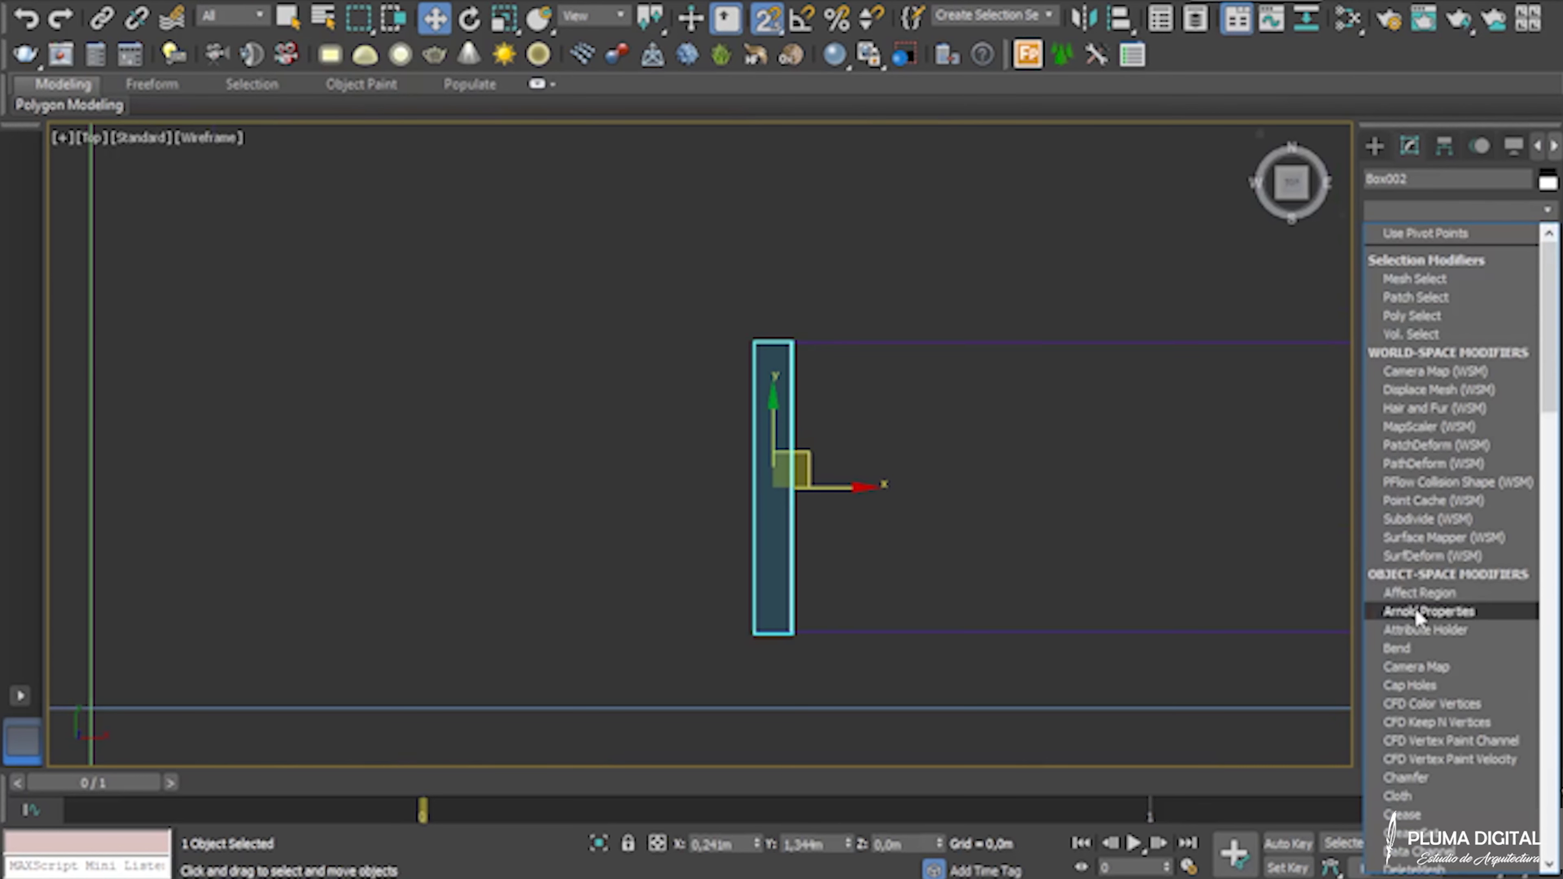
pyautogui.scroll(-2, 1429, 697)
pyautogui.click(1429, 696)
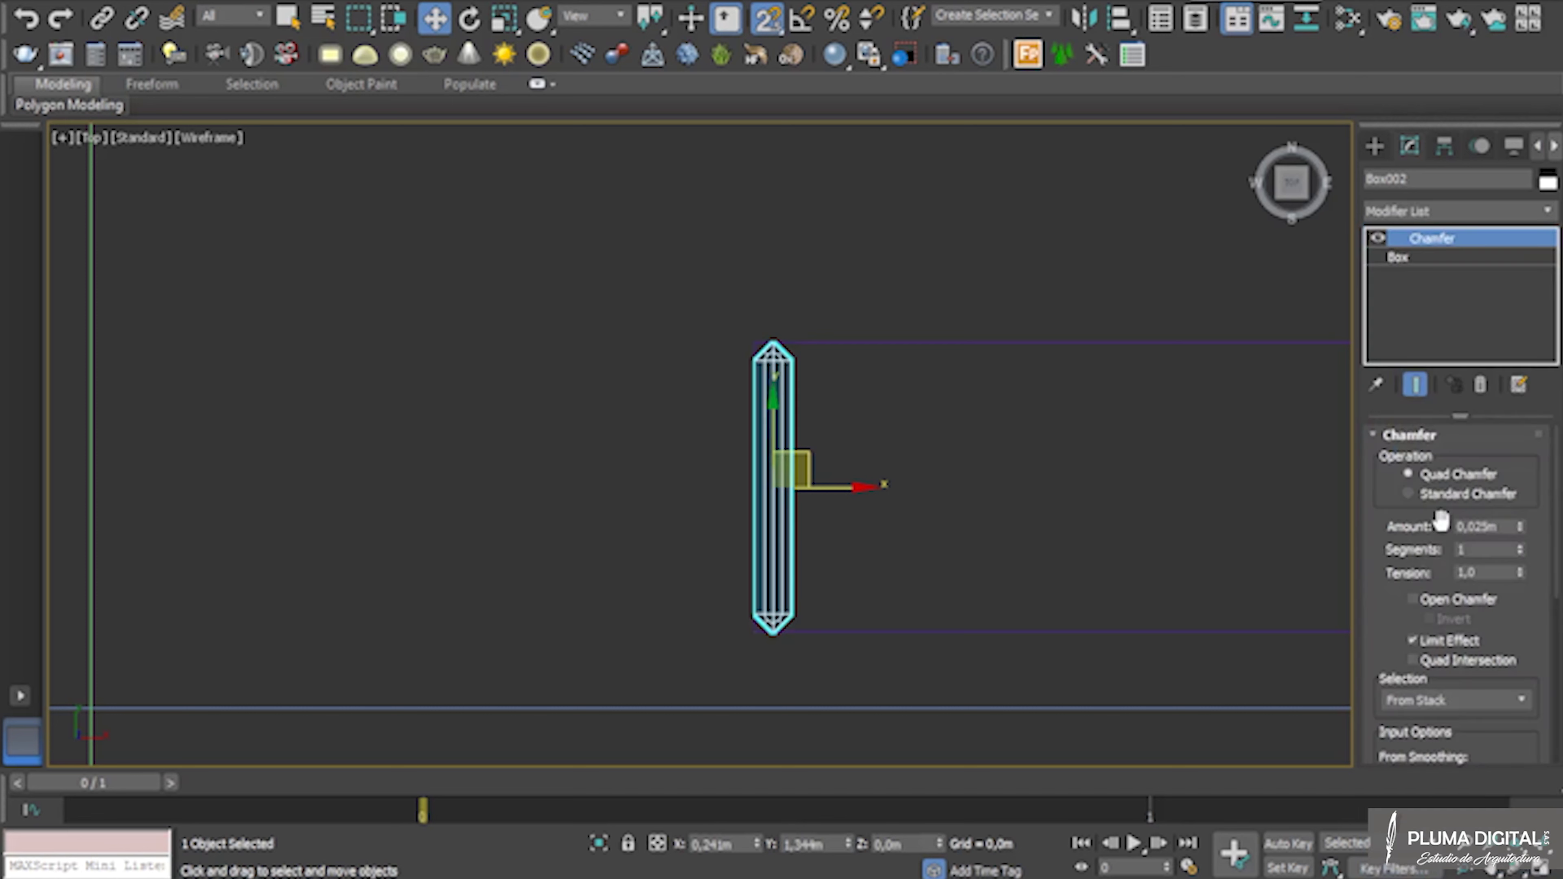
pyautogui.doubleClick(1496, 533)
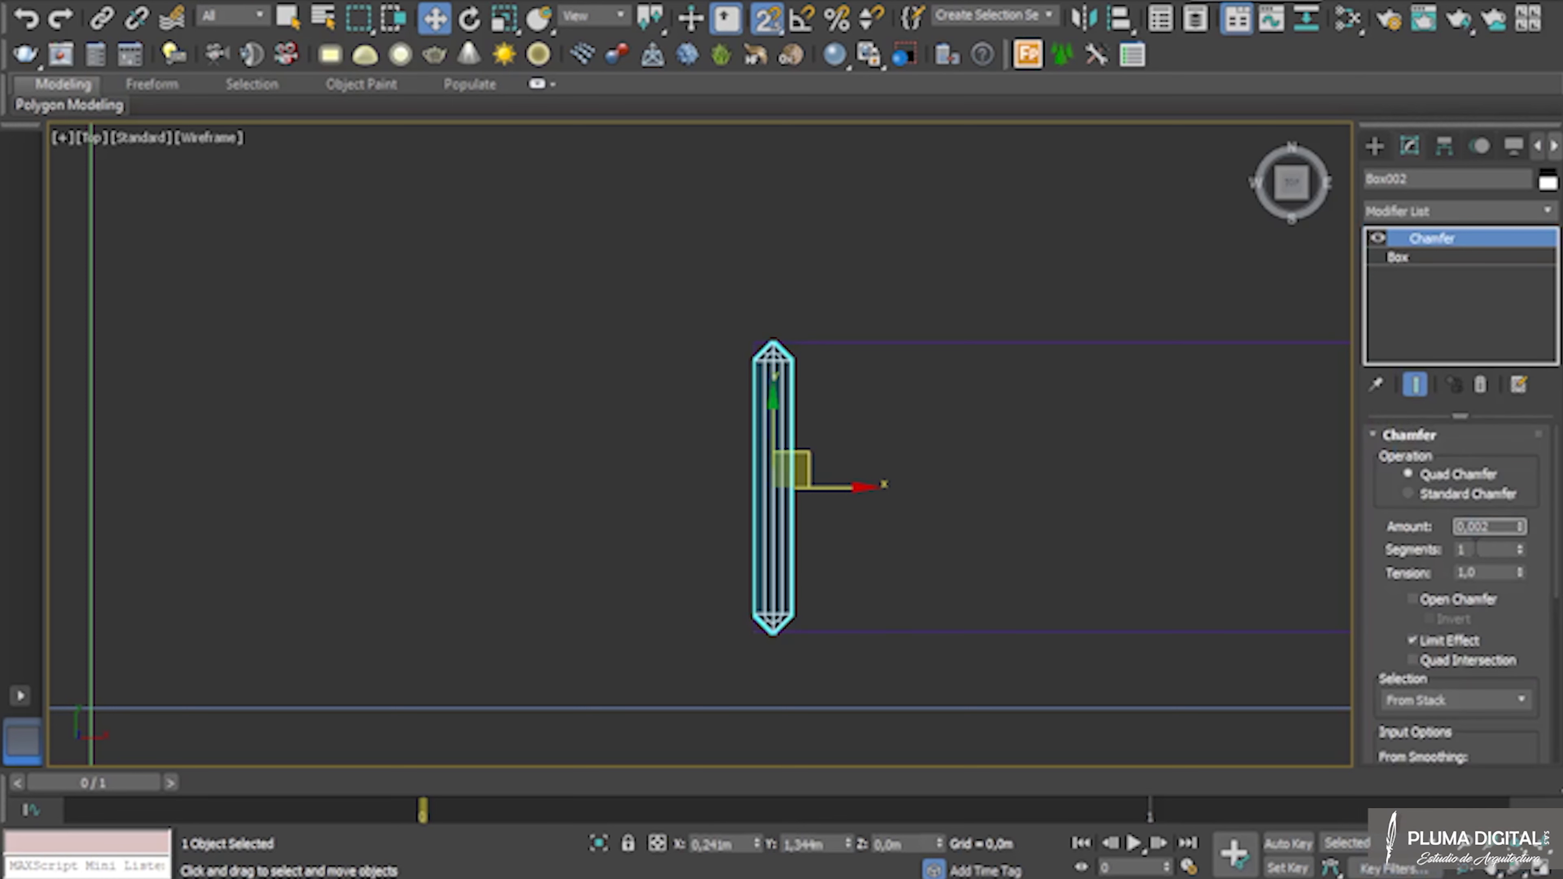
pyautogui.press('Tab')
pyautogui.write('2')
pyautogui.press('Tab')
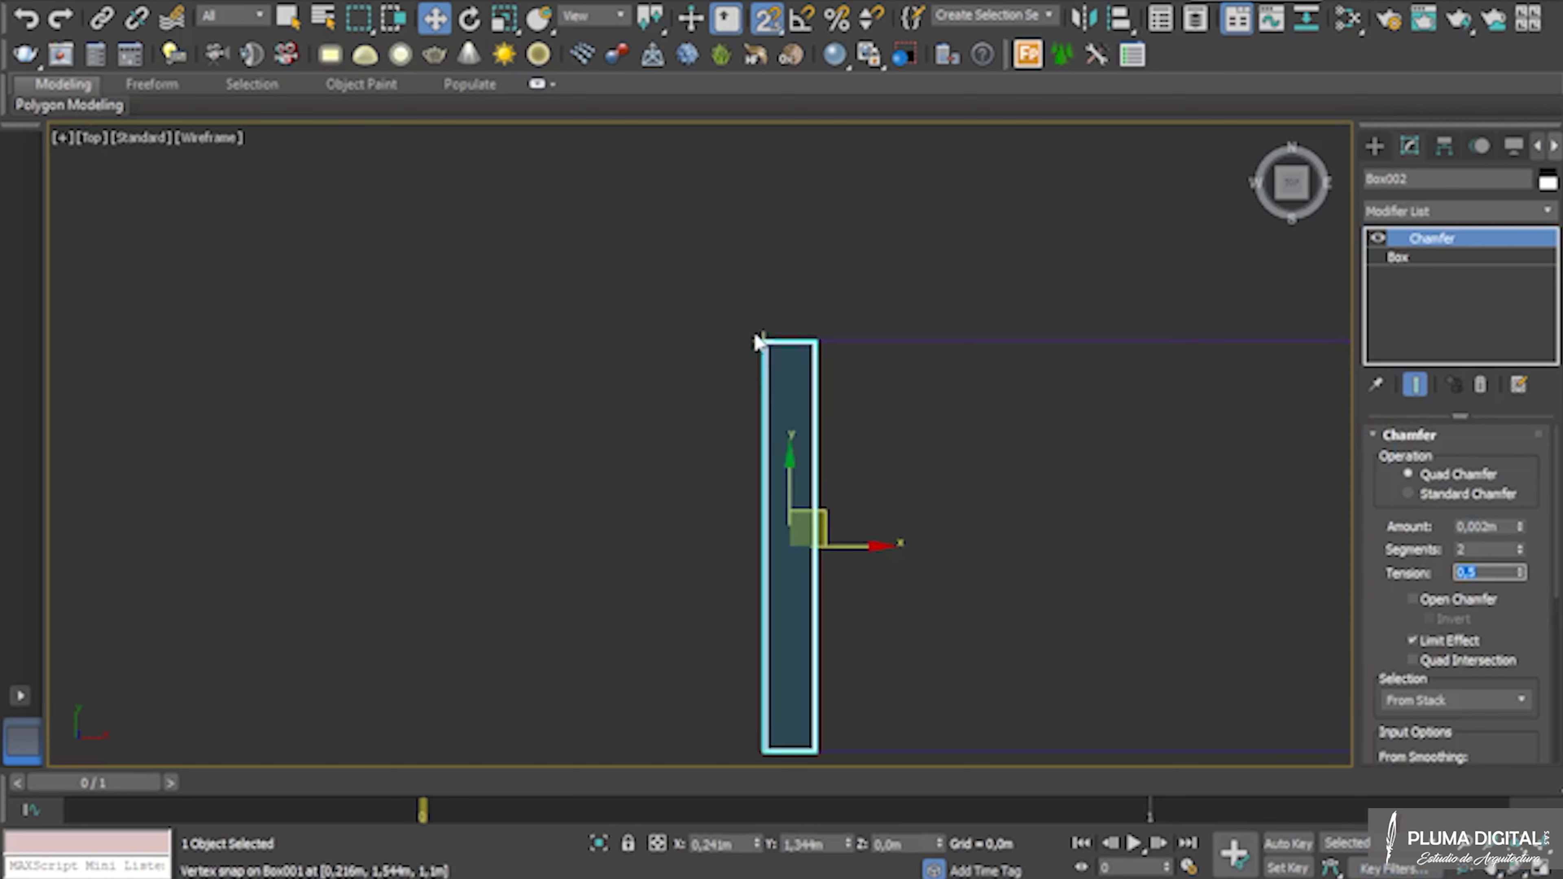
# Add a Chamfer modifier to the countertop box with amount 0.002 m, 2 segments and tension 0.5, and deselect it
pyautogui.scroll(5, 761, 338)
pyautogui.click(1035, 364)
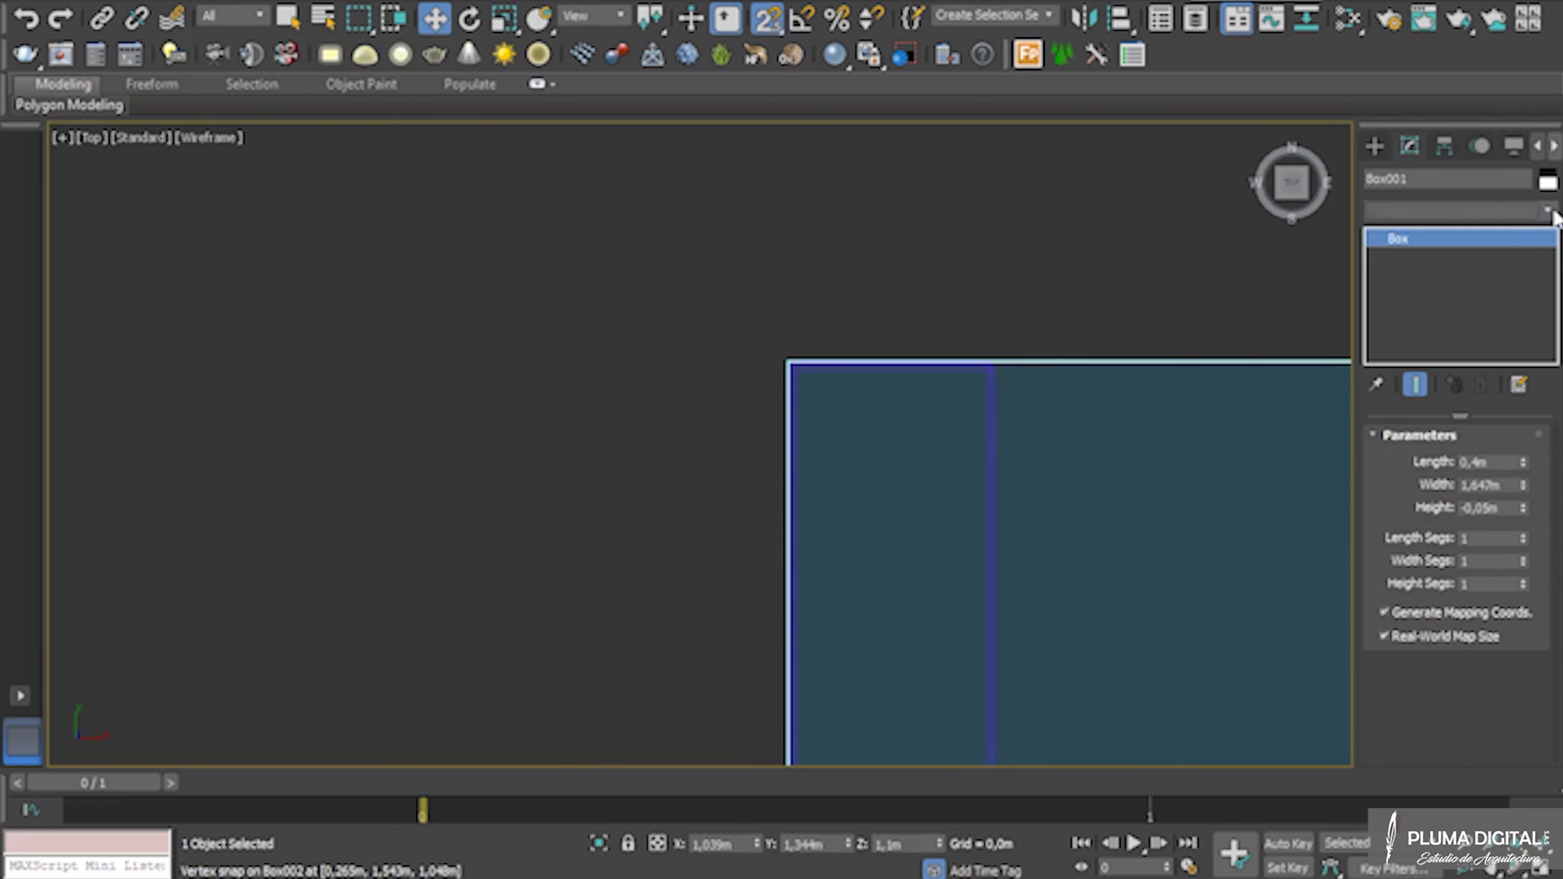
pyautogui.click(1546, 211)
pyautogui.scroll(-7, 1551, 406)
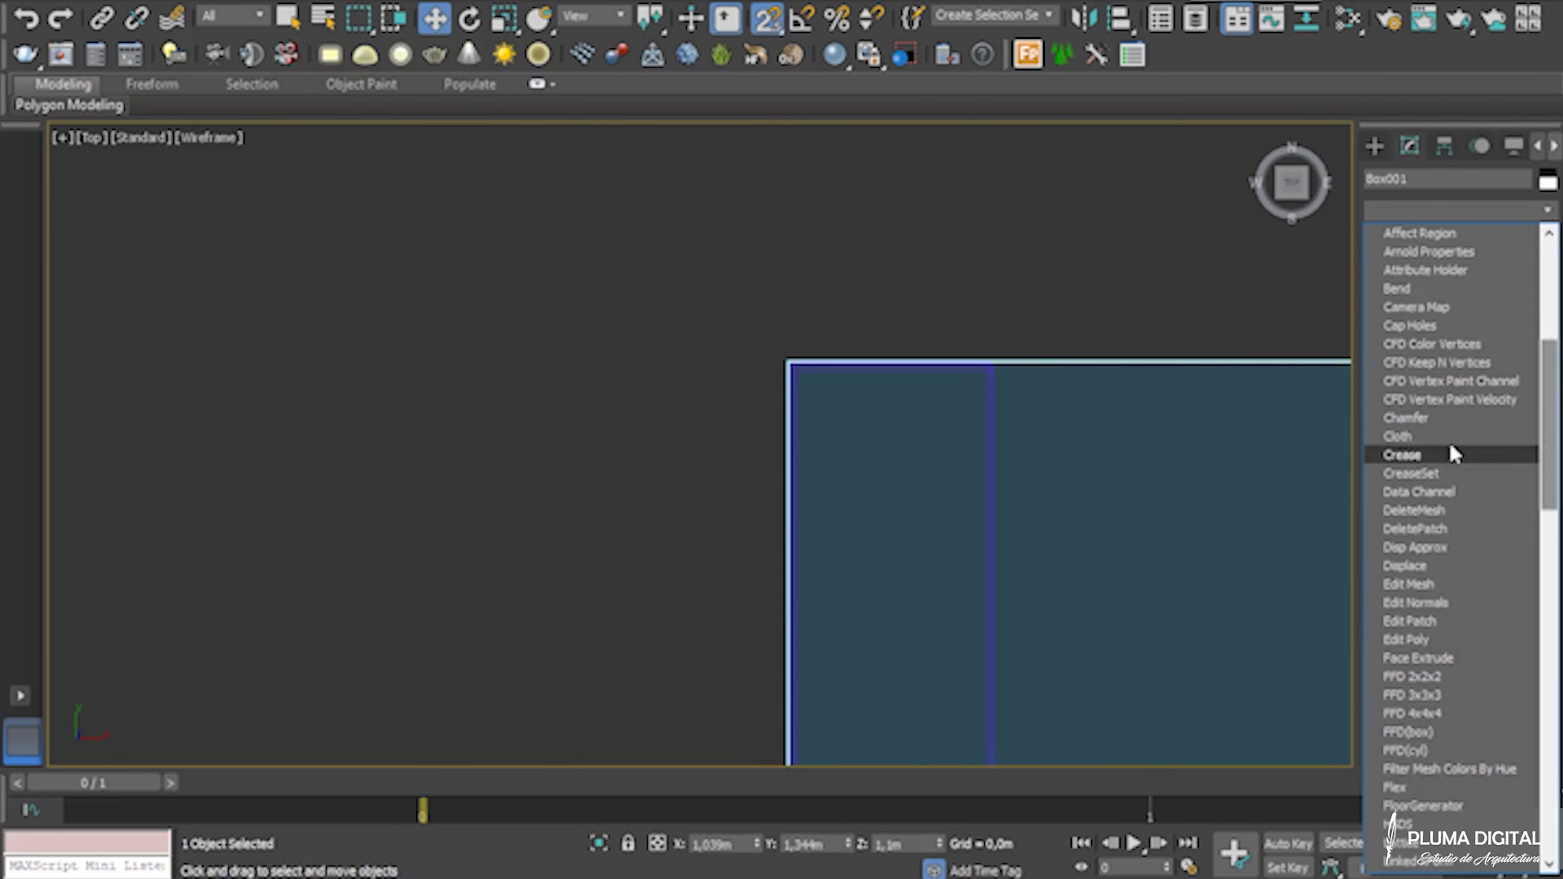
pyautogui.click(1480, 417)
pyautogui.write('02')
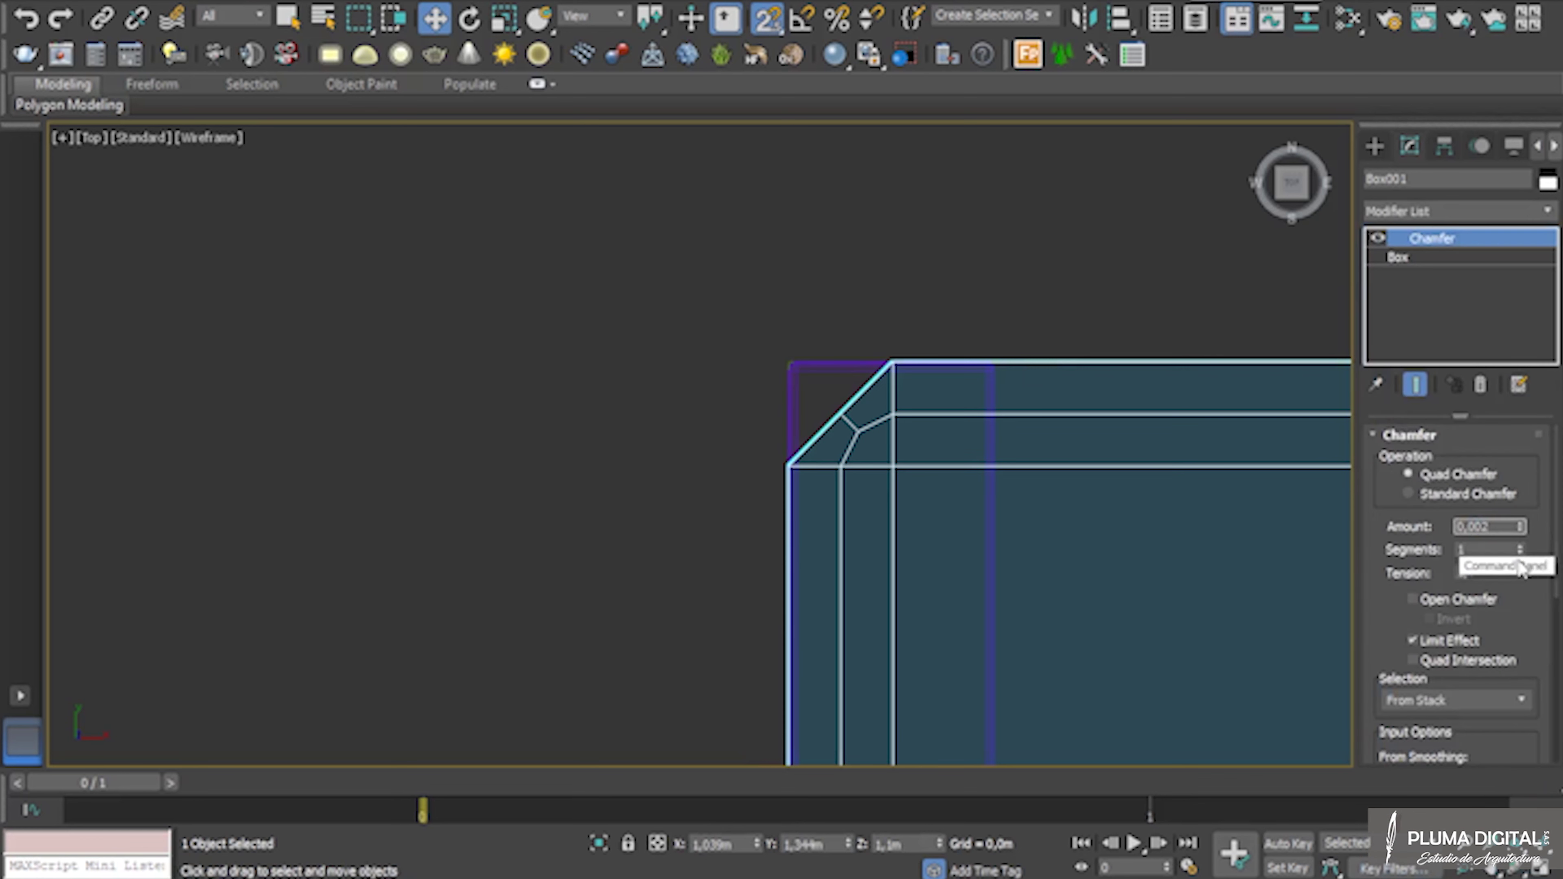
pyautogui.press('Tab')
pyautogui.write('2')
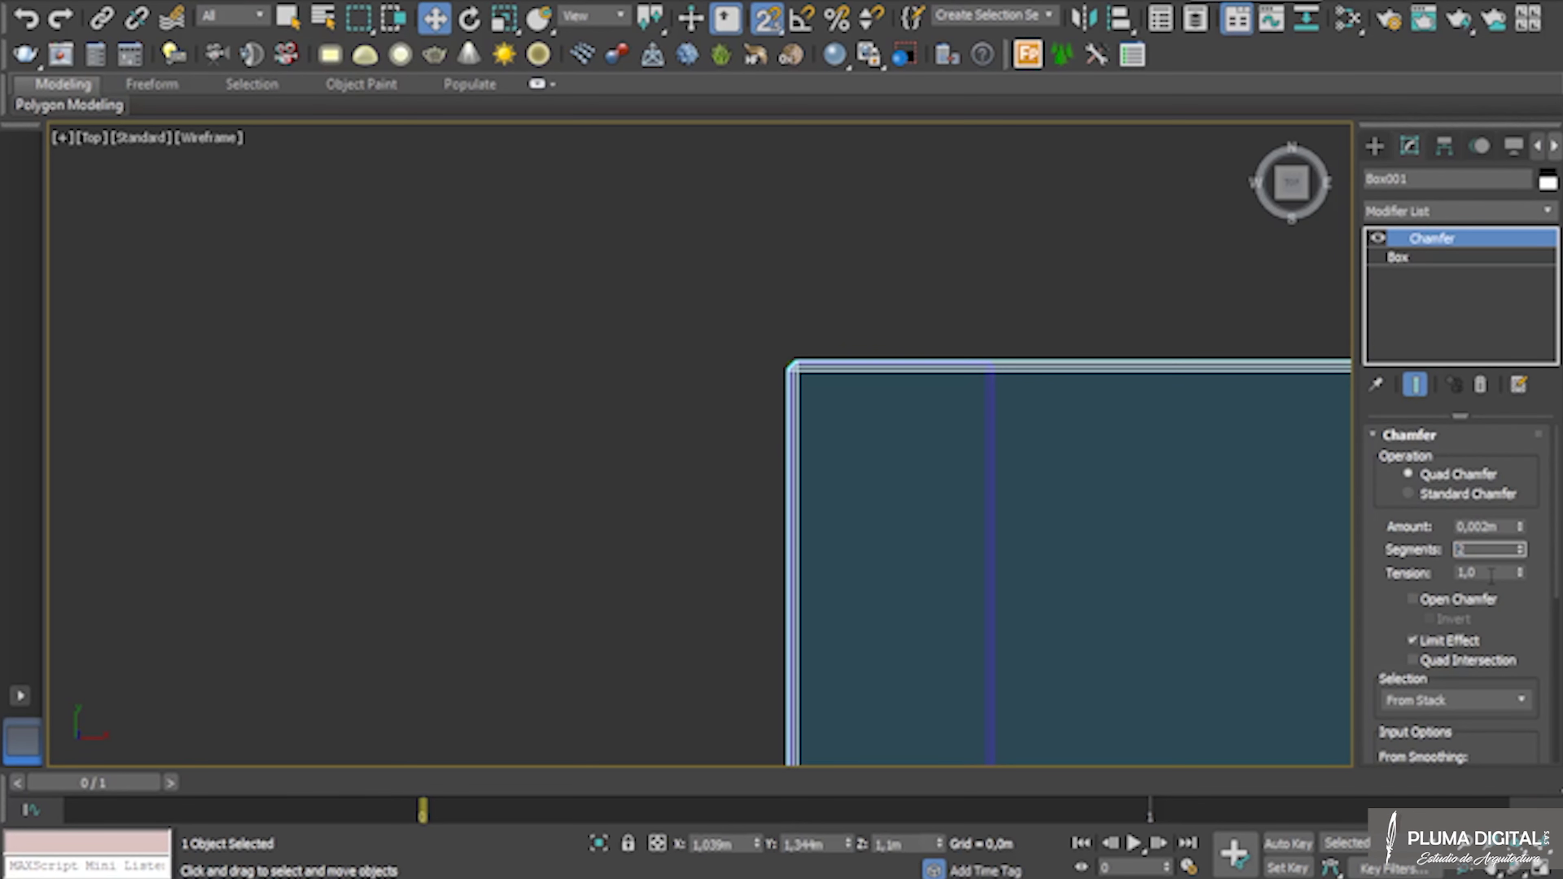
pyautogui.press('Tab')
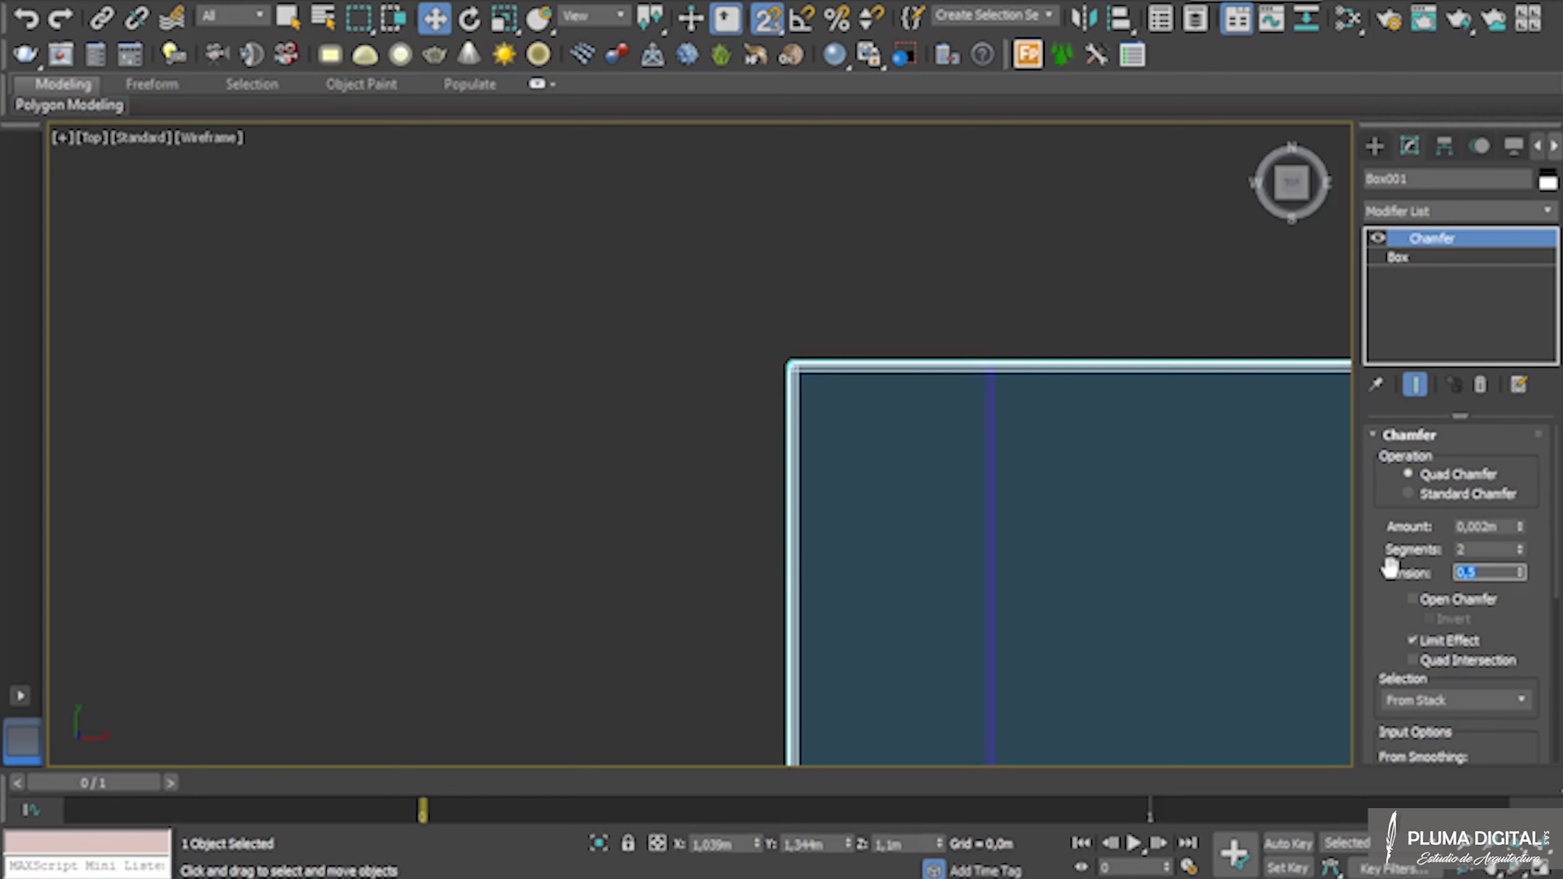
pyautogui.click(1030, 255)
# Load the KitchenCabinetCreator.mse script from the scripts folder to launch the cabinet generator
pyautogui.scroll(-10, 670, 296)
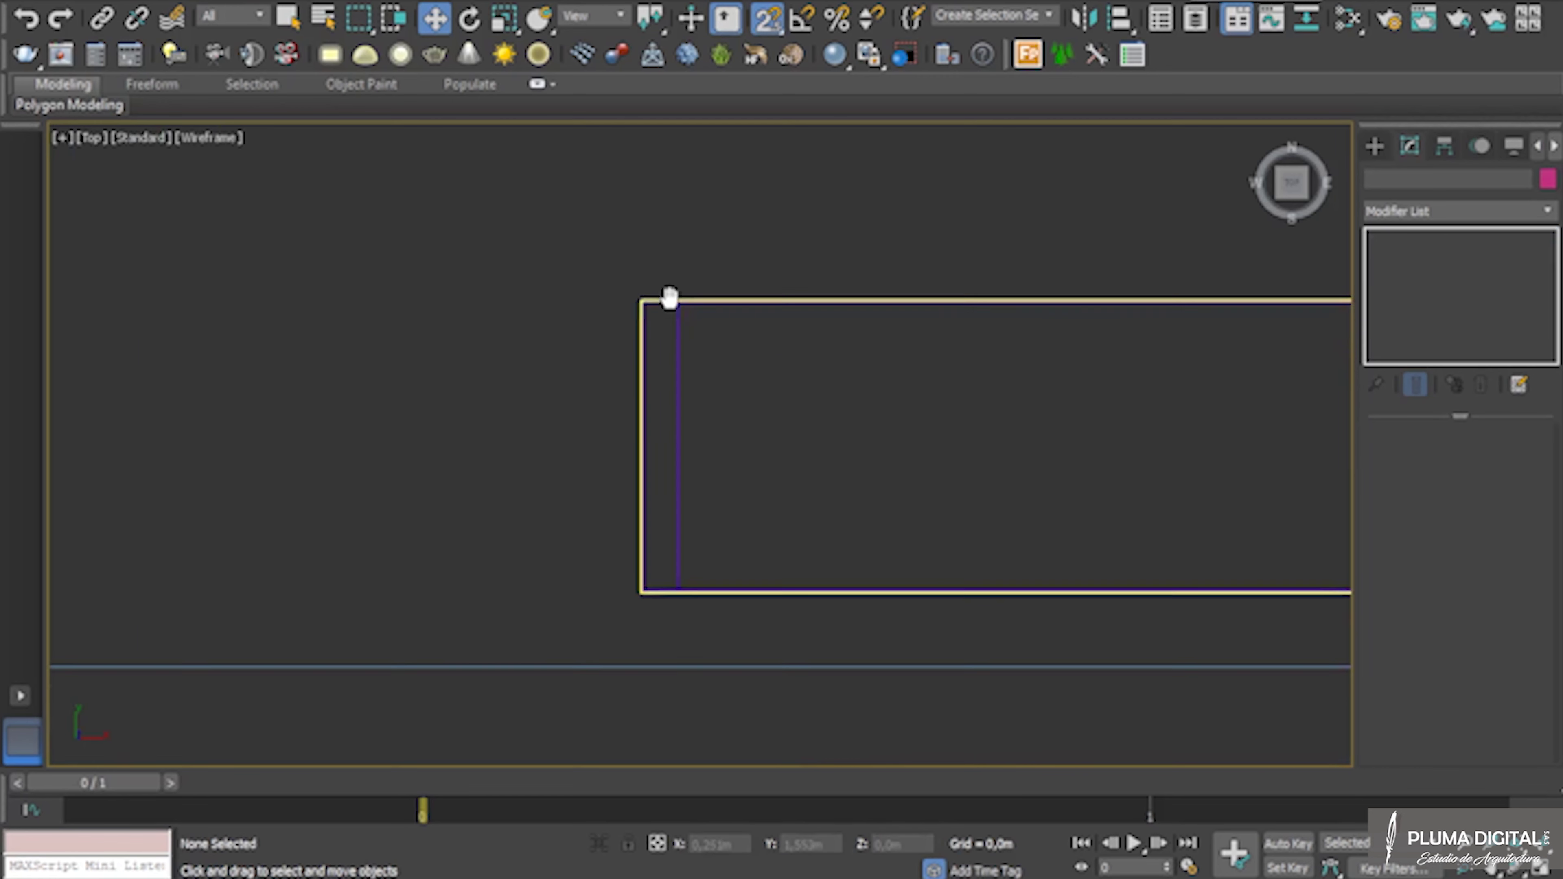
pyautogui.moveTo(781, 416); pyautogui.dragTo(716, 530, button='middle')
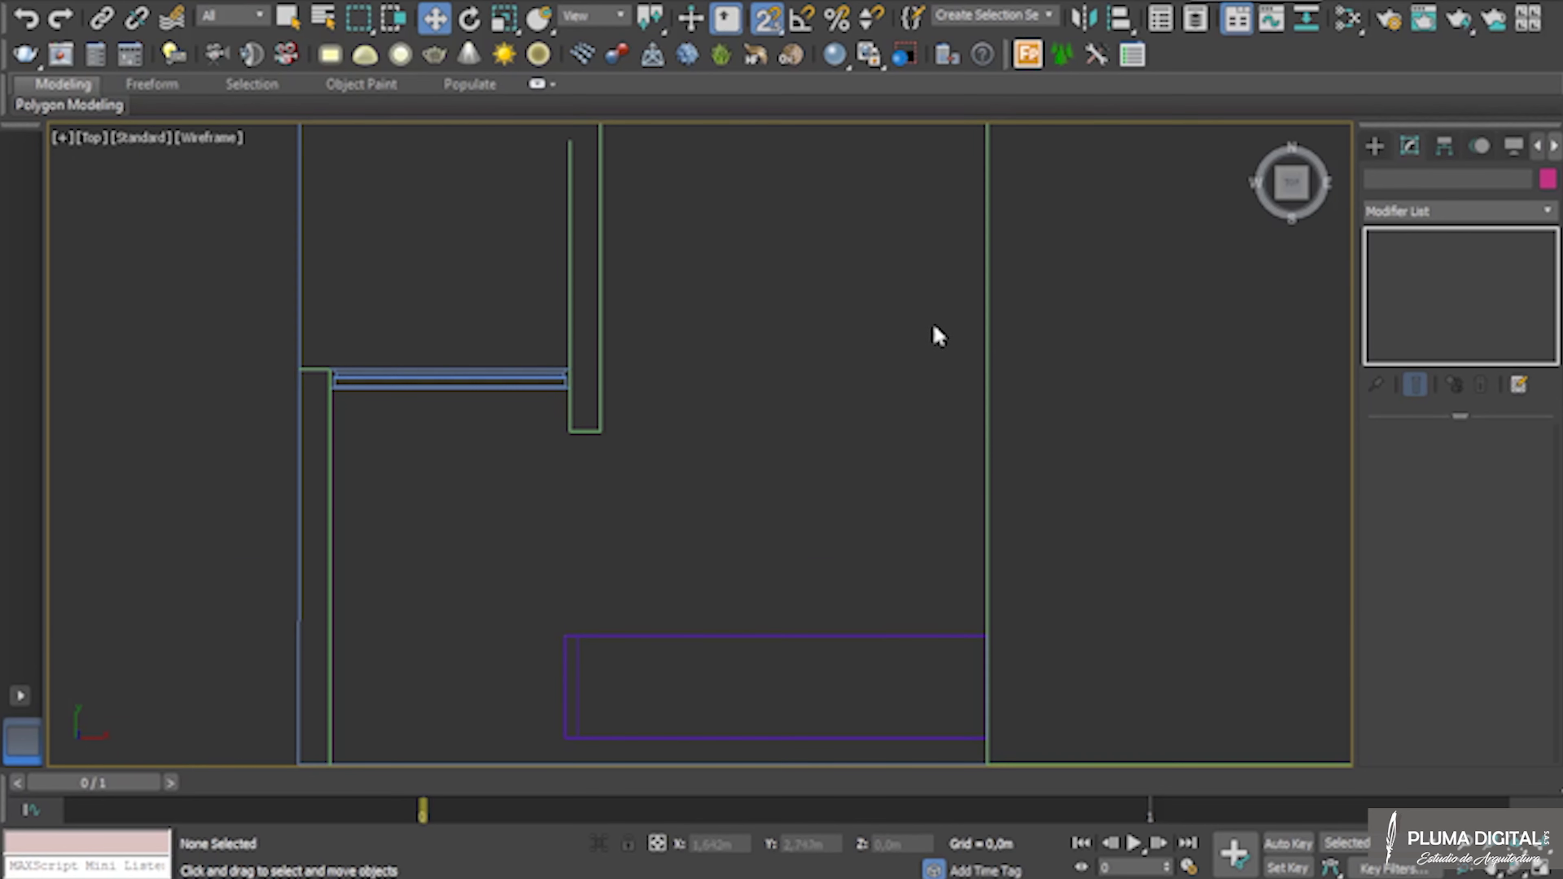
pyautogui.moveTo(872, 289); pyautogui.dragTo(865, 408, button='middle')
pyautogui.scroll(-2, 864, 409)
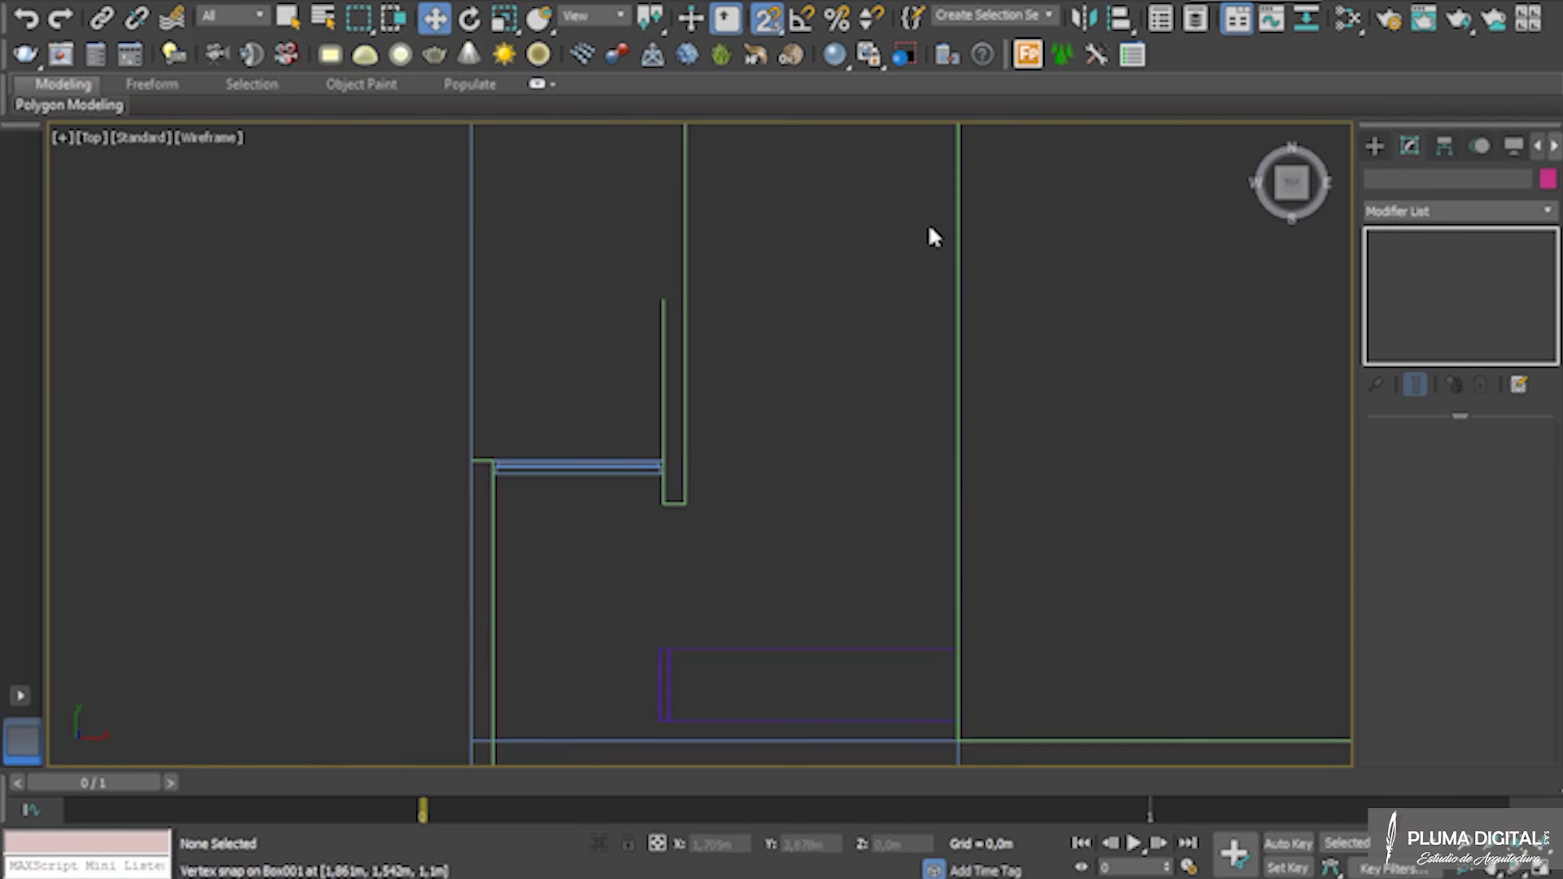
pyautogui.click(915, 2)
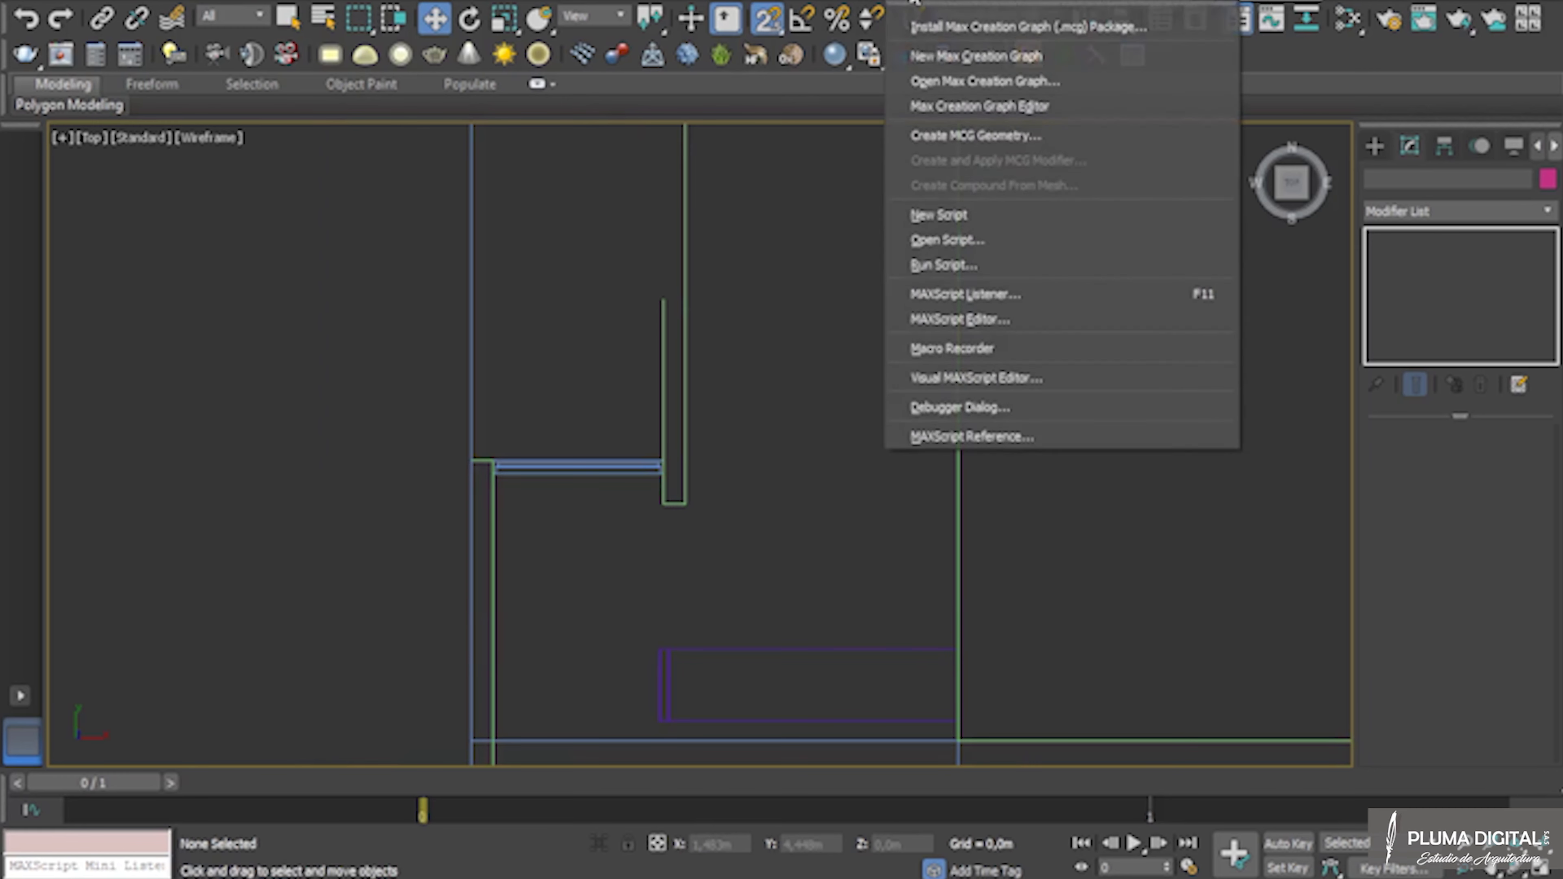
pyautogui.click(917, 242)
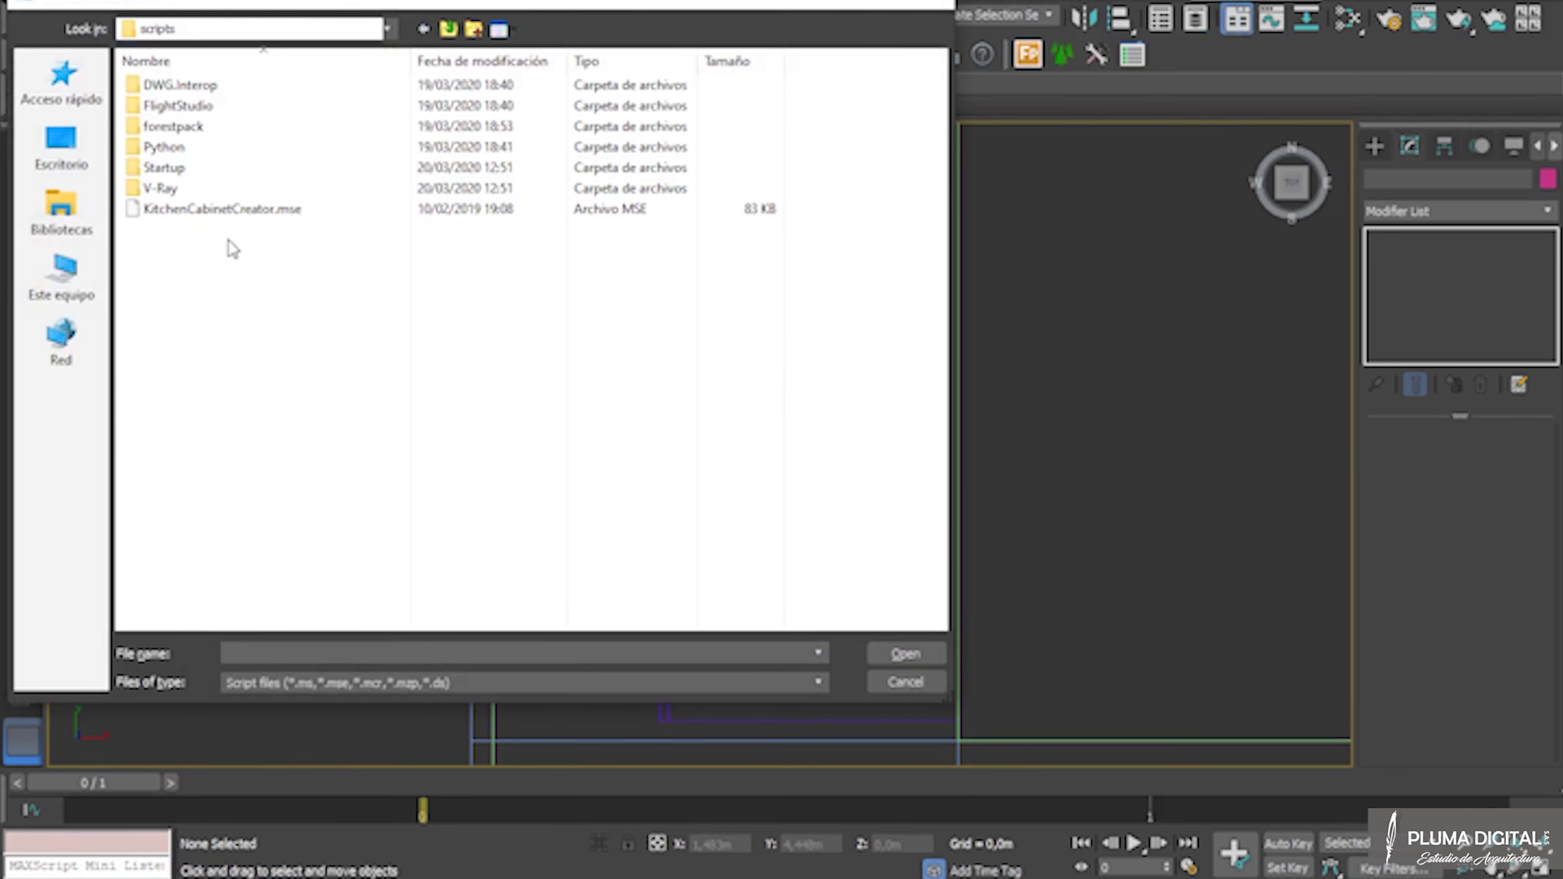
pyautogui.click(217, 215)
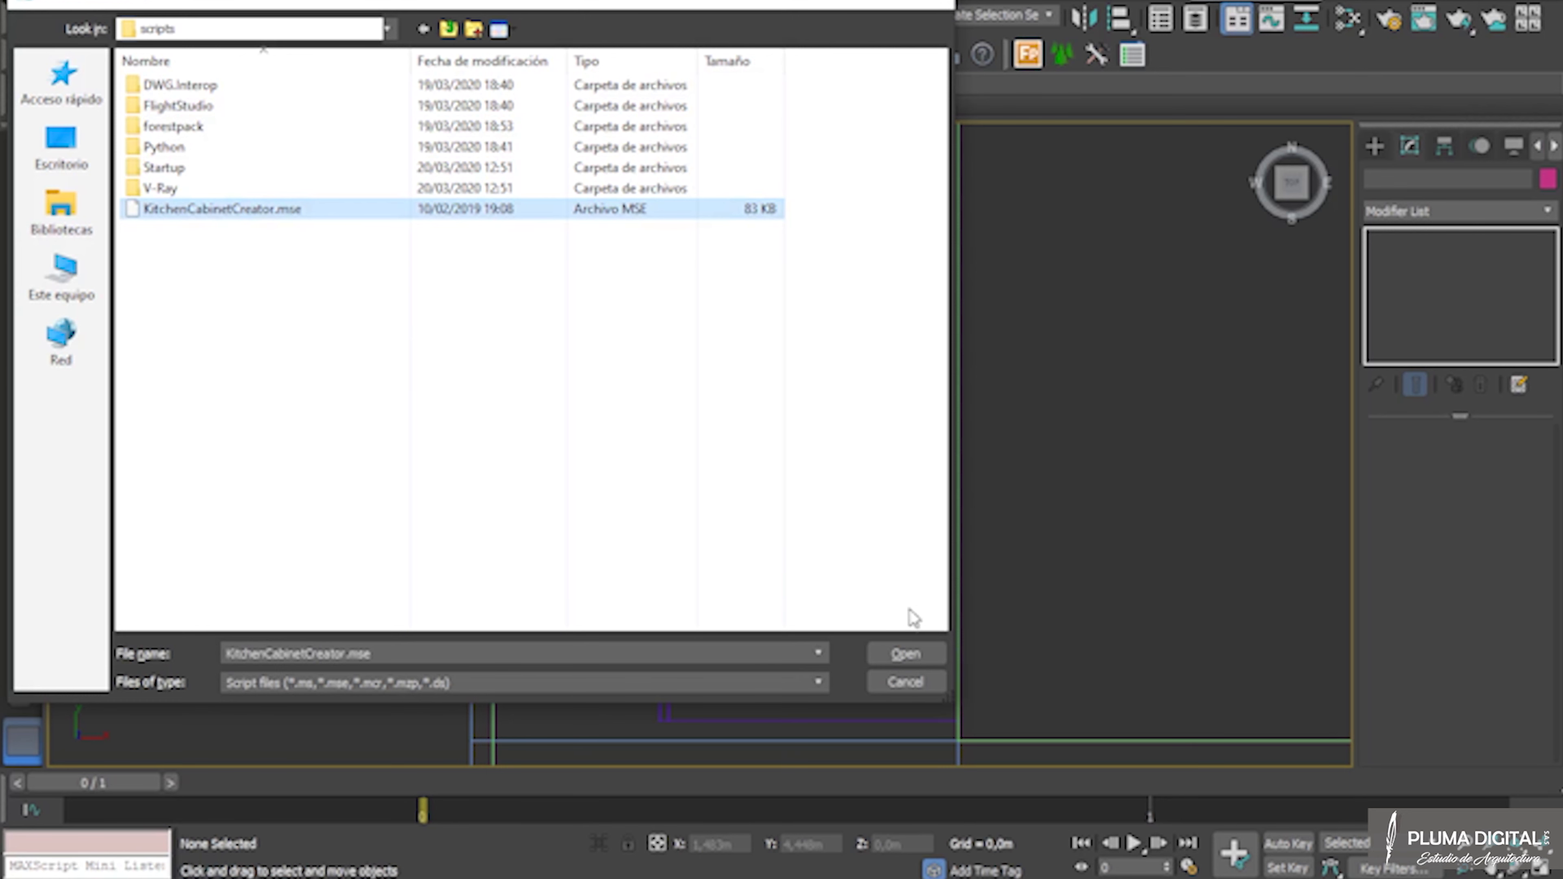
pyautogui.click(916, 654)
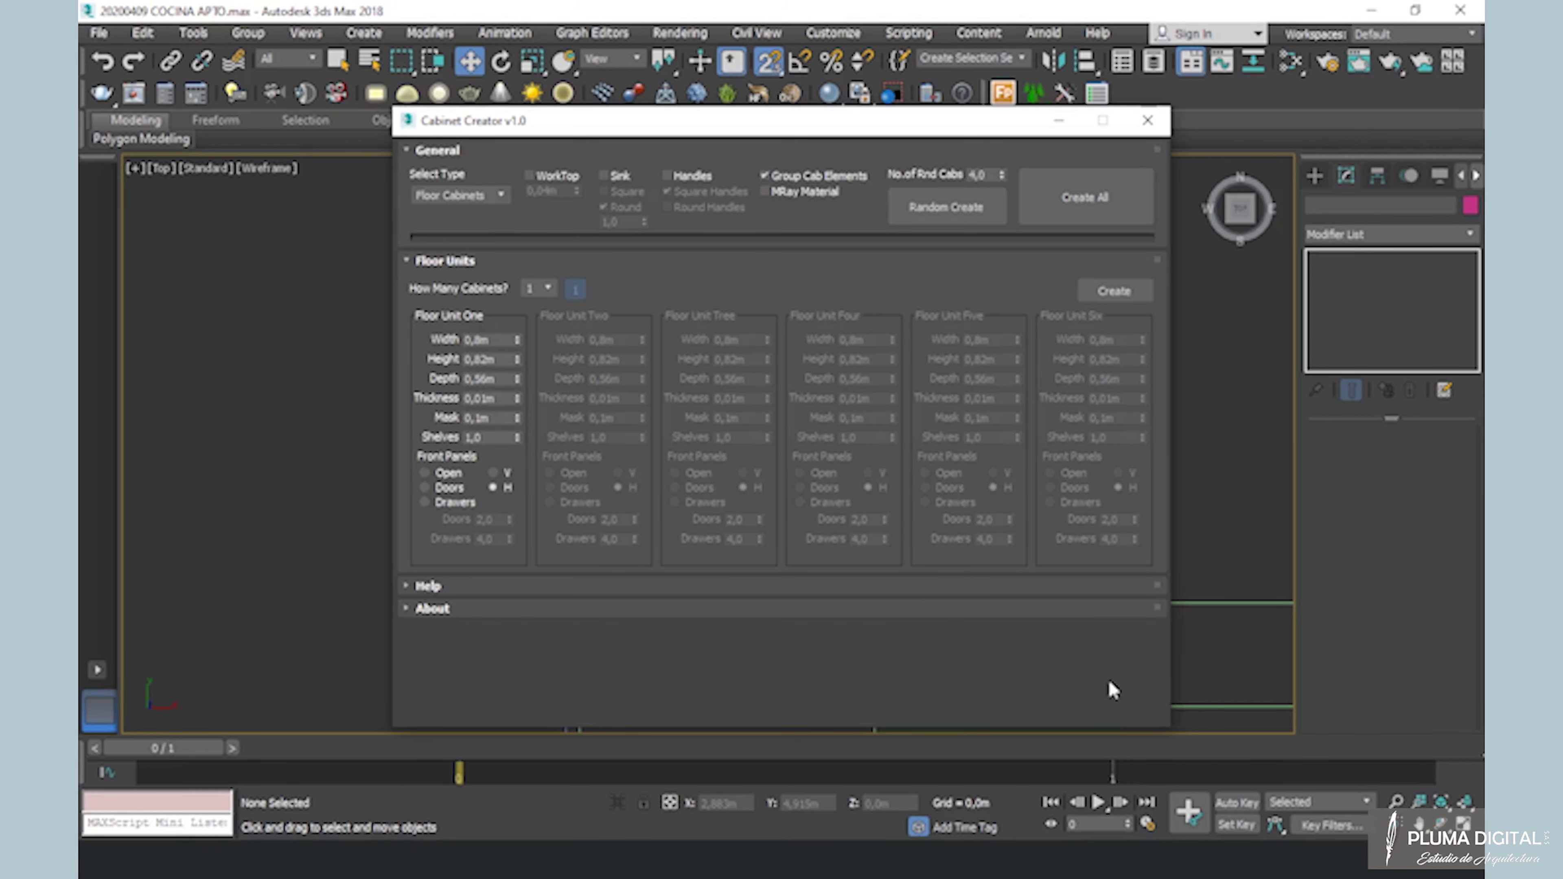
# Configure the generator for both floor and wall cabinets, with element grouping off and four floor units
pyautogui.click(464, 195)
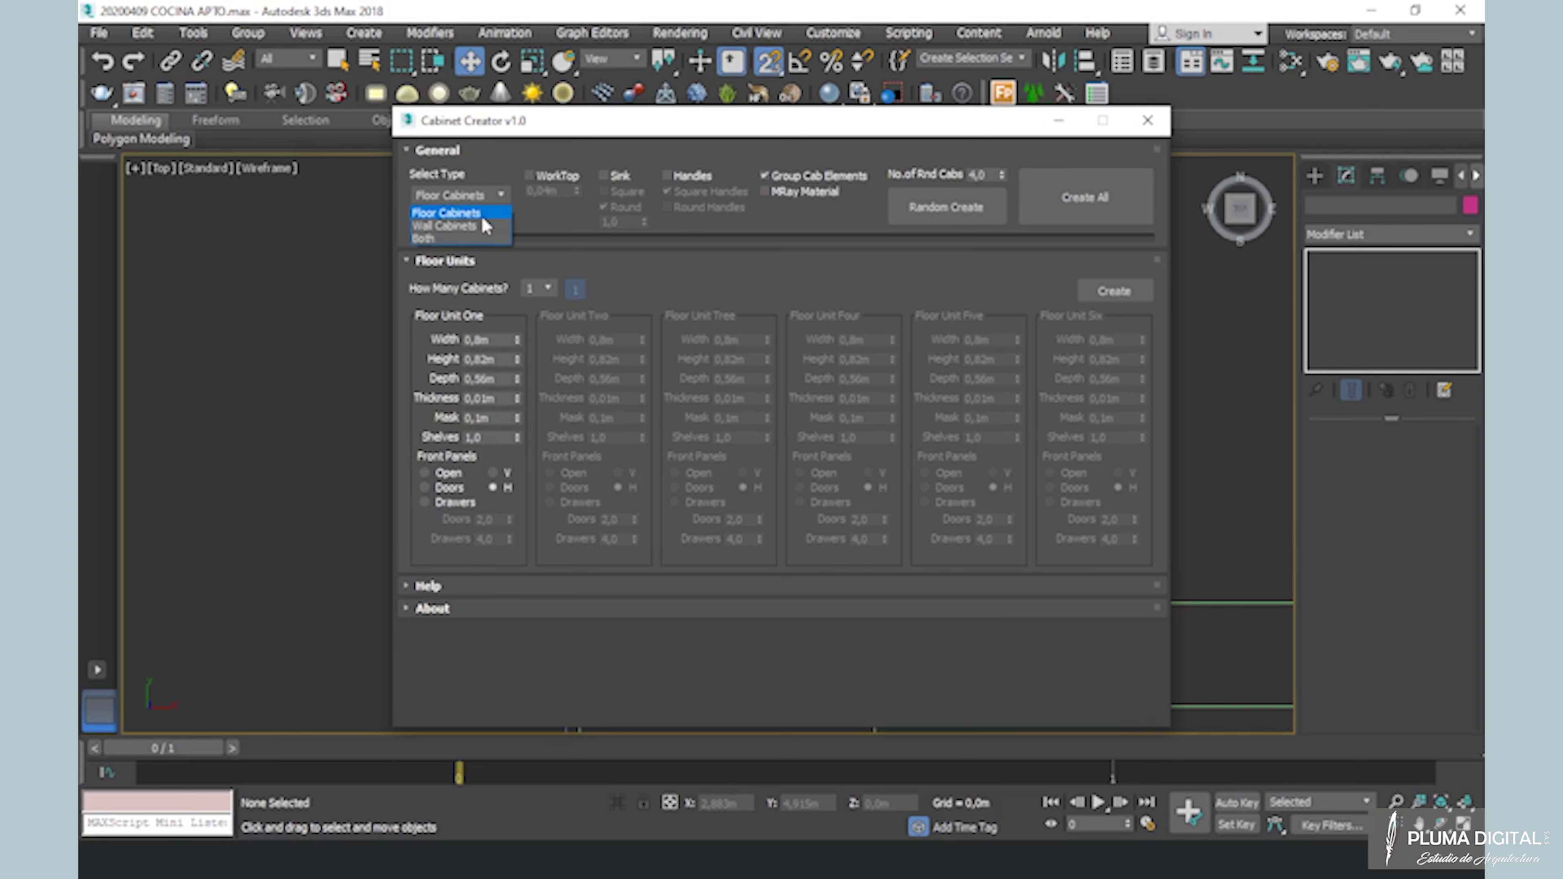
pyautogui.click(447, 238)
pyautogui.click(762, 177)
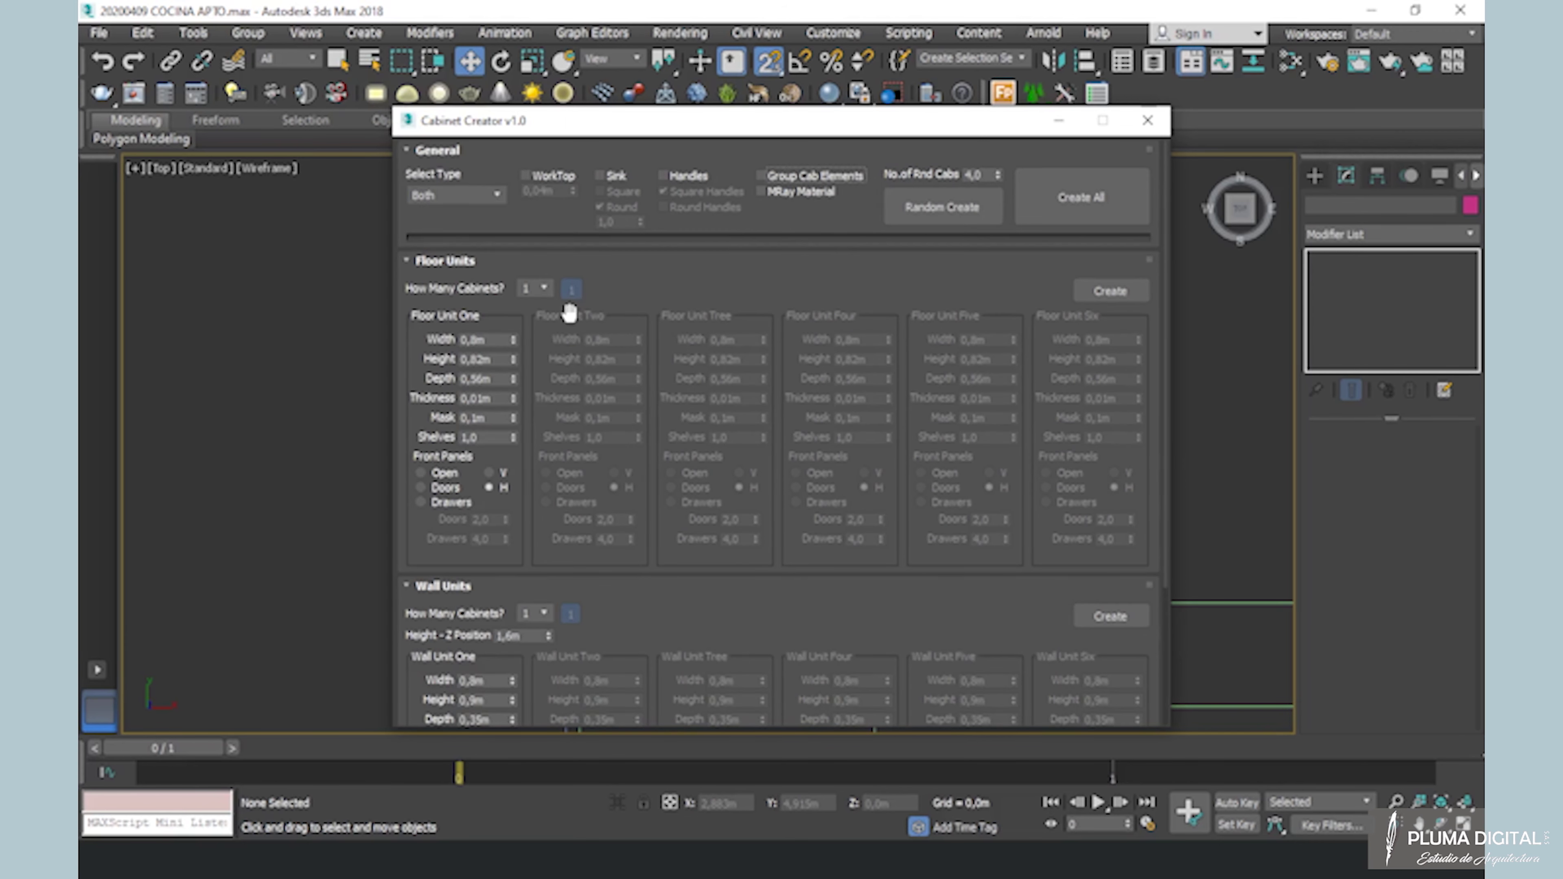
pyautogui.click(533, 288)
pyautogui.click(536, 346)
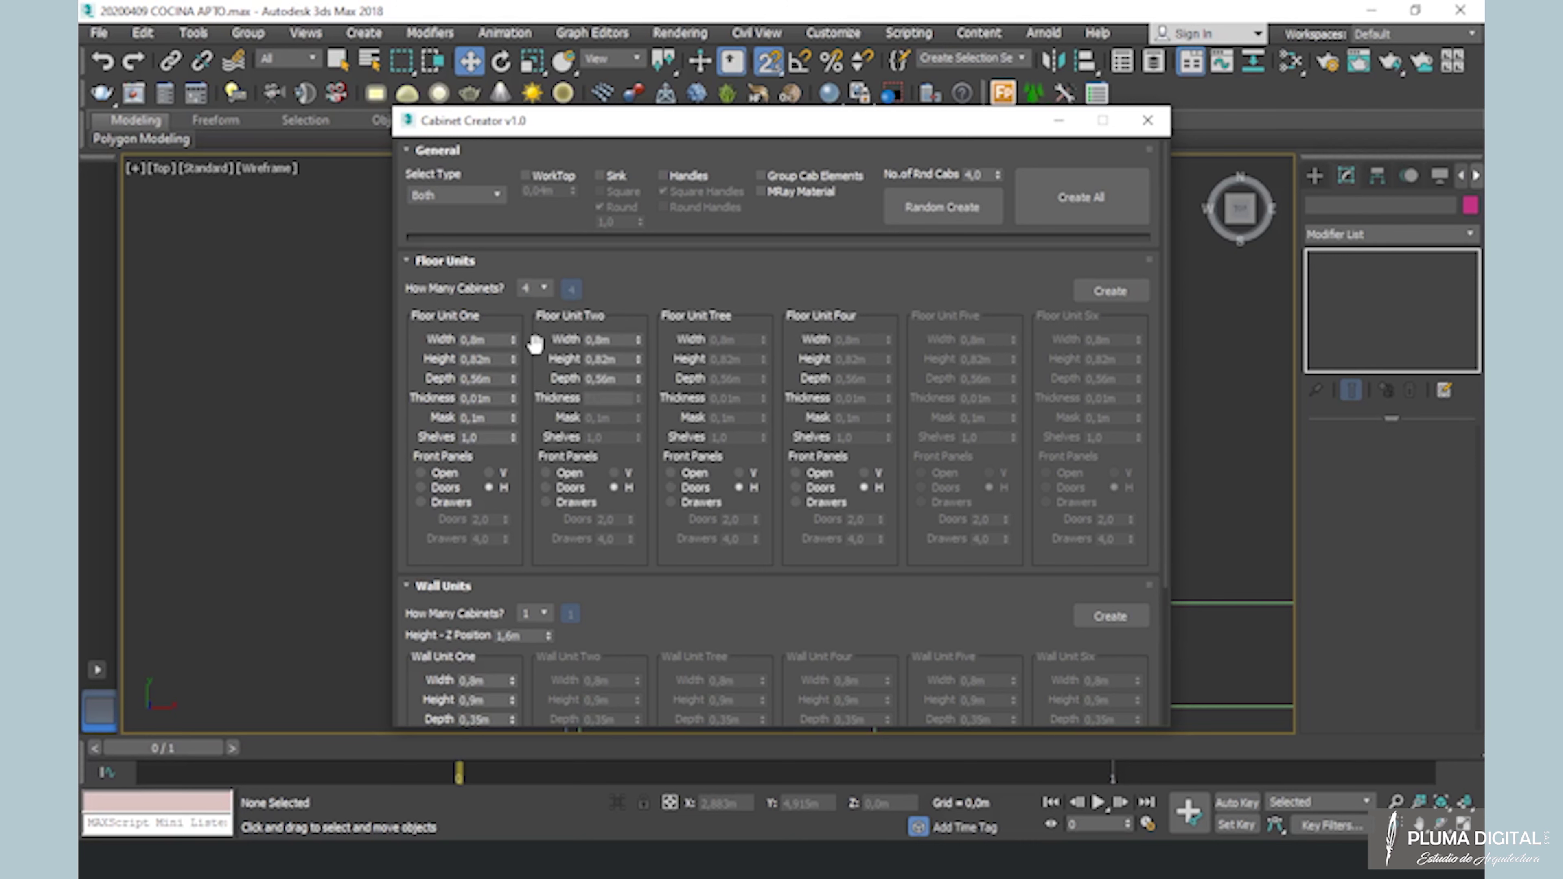
# Set the width of all four floor units to 0.61 m
pyautogui.moveTo(487, 340); pyautogui.dragTo(473, 340)
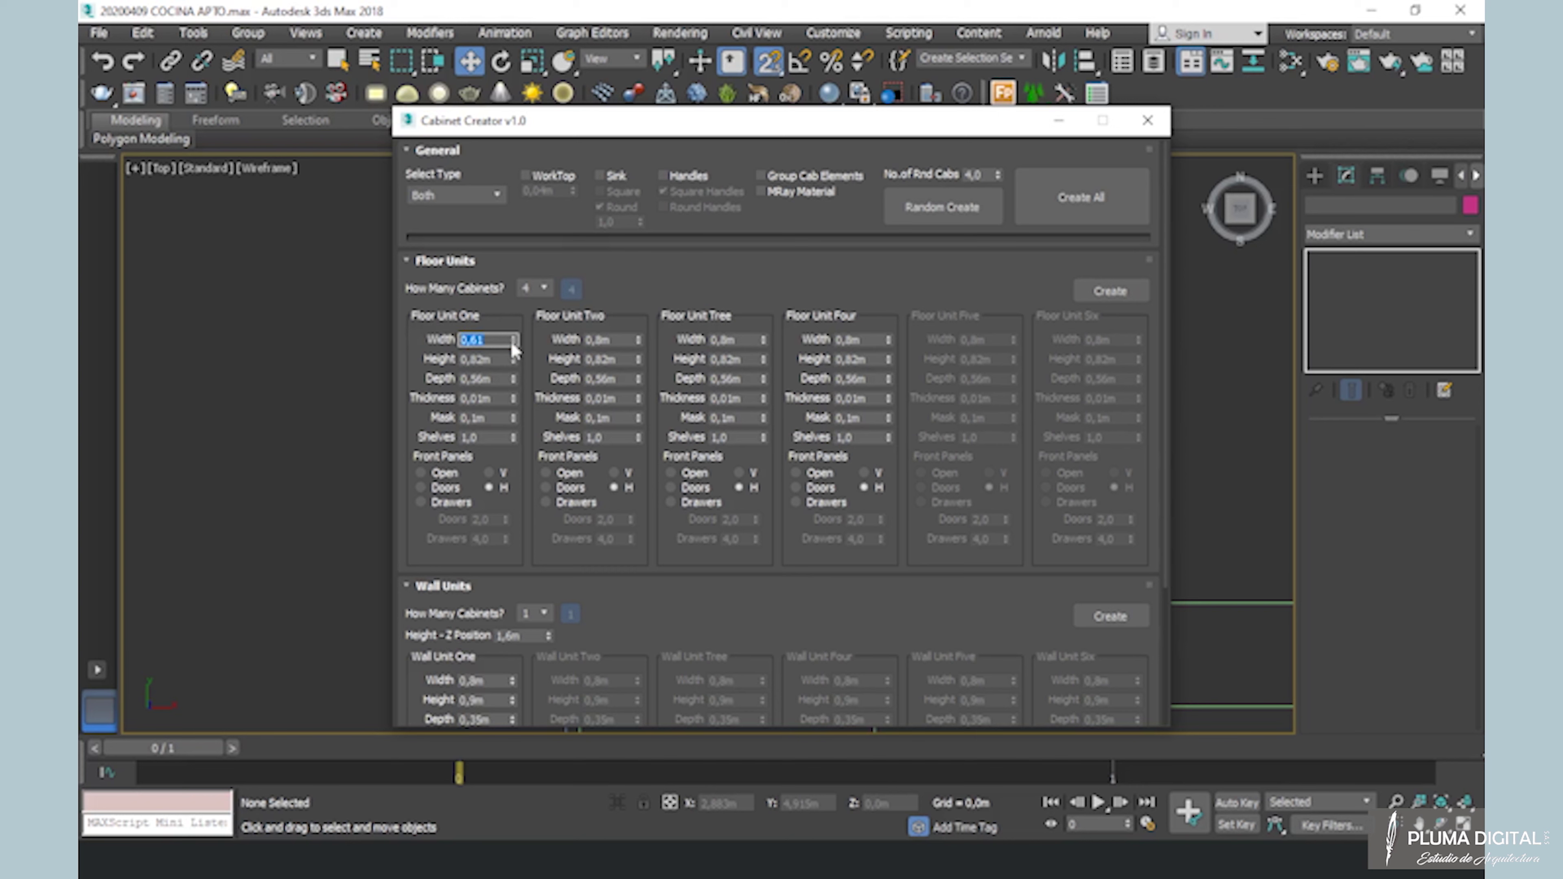
pyautogui.moveTo(616, 340); pyautogui.dragTo(542, 339)
pyautogui.write('0,61')
pyautogui.click(717, 341)
pyautogui.write('0,61')
pyautogui.click(863, 340)
pyautogui.write('0,61')
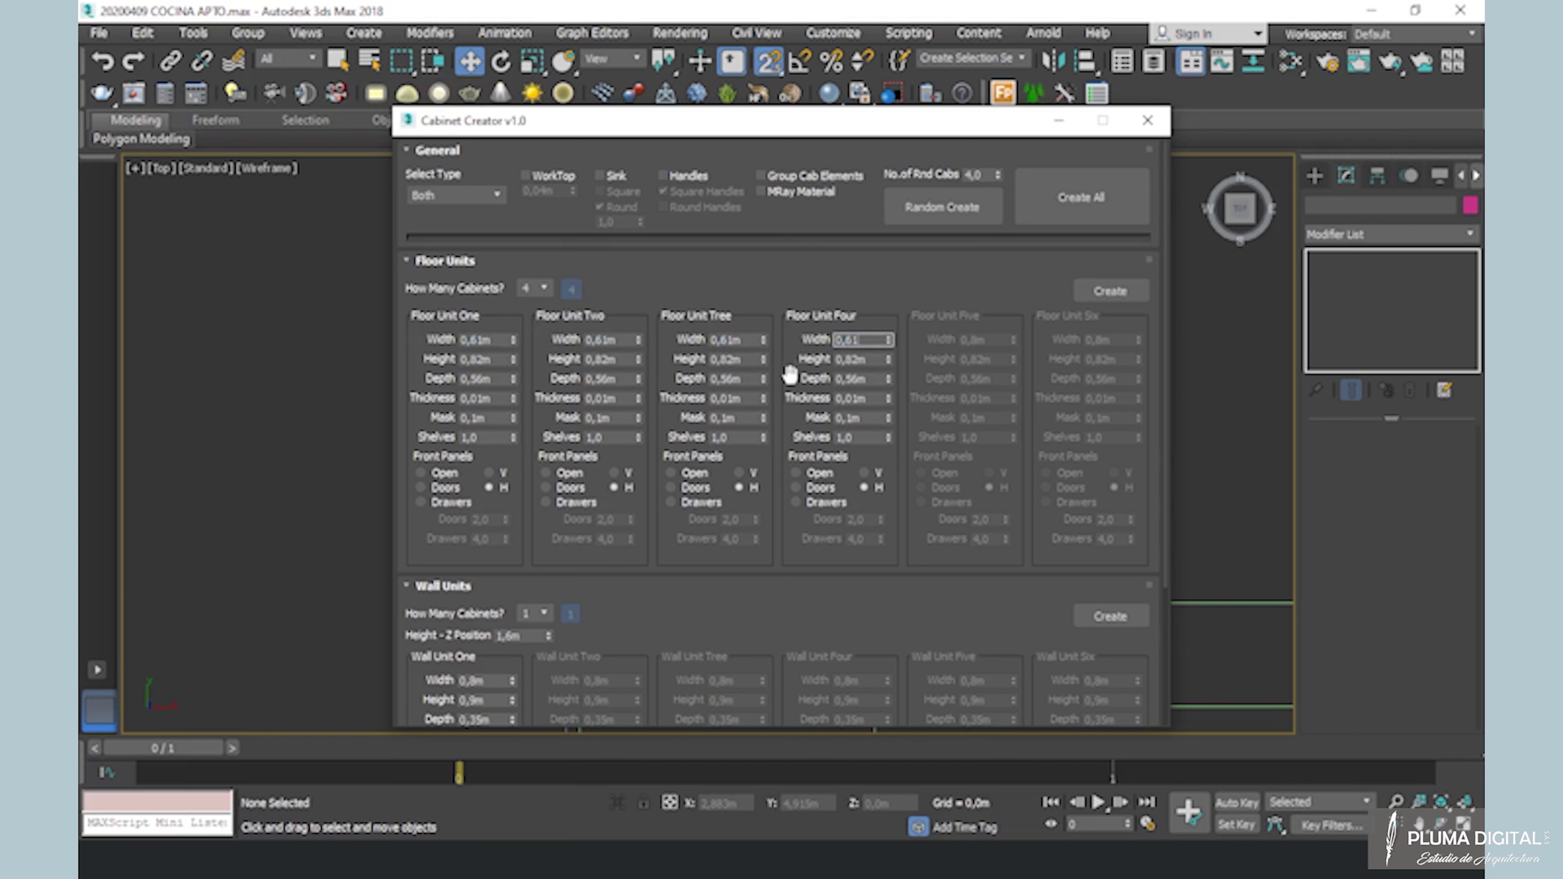
# Set the height of all four floor units to 0.85 m
pyautogui.moveTo(853, 363); pyautogui.dragTo(874, 362)
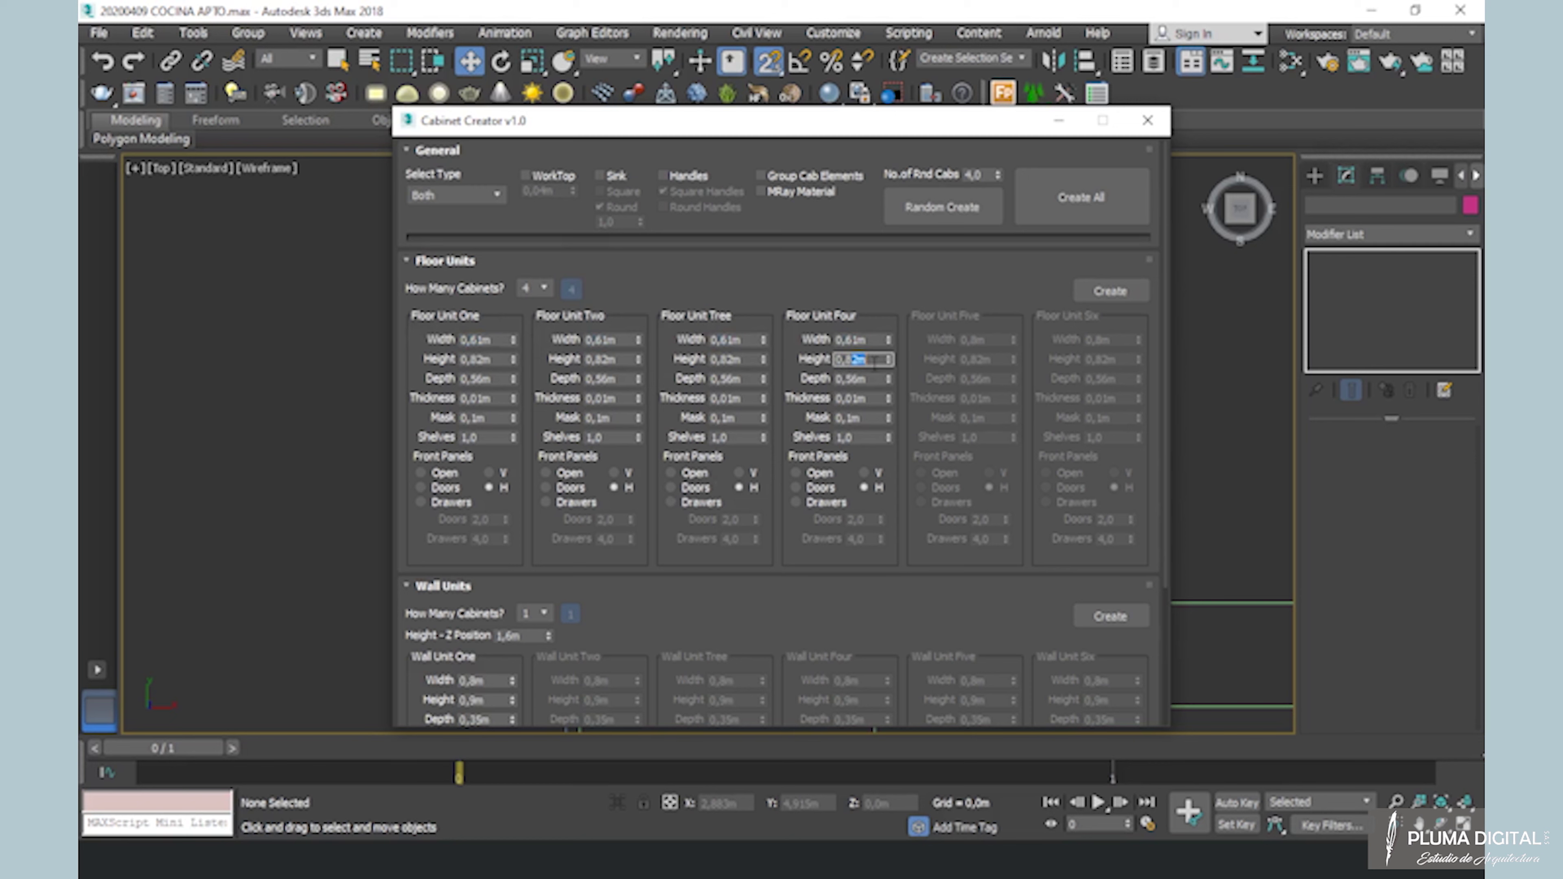
pyautogui.click(737, 359)
pyautogui.write('0,85')
pyautogui.click(612, 359)
pyautogui.write('0,85')
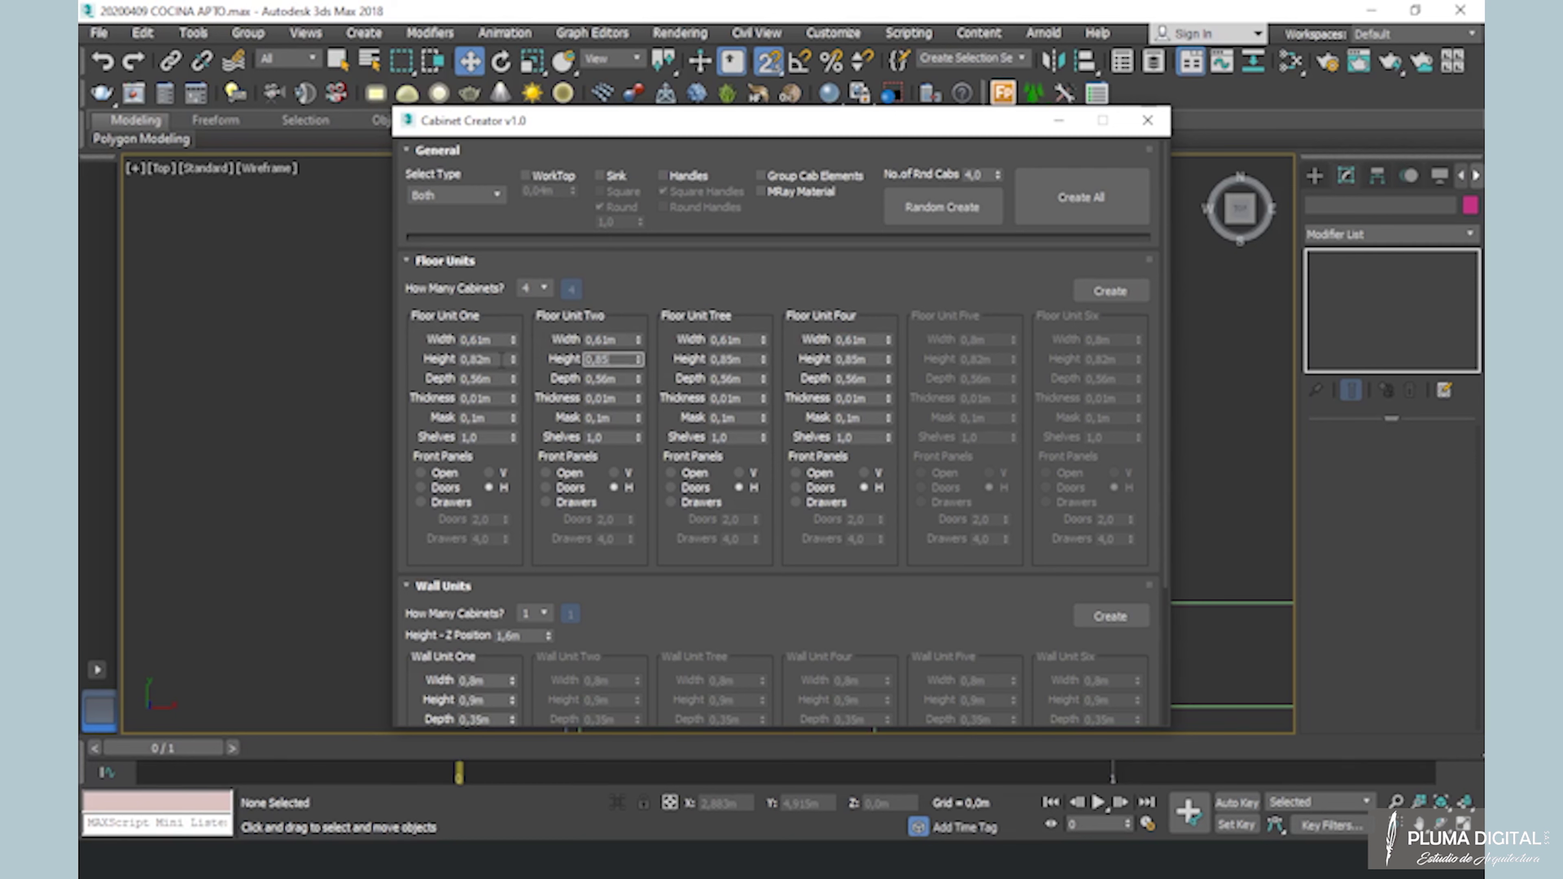
pyautogui.click(486, 359)
pyautogui.write('0,85')
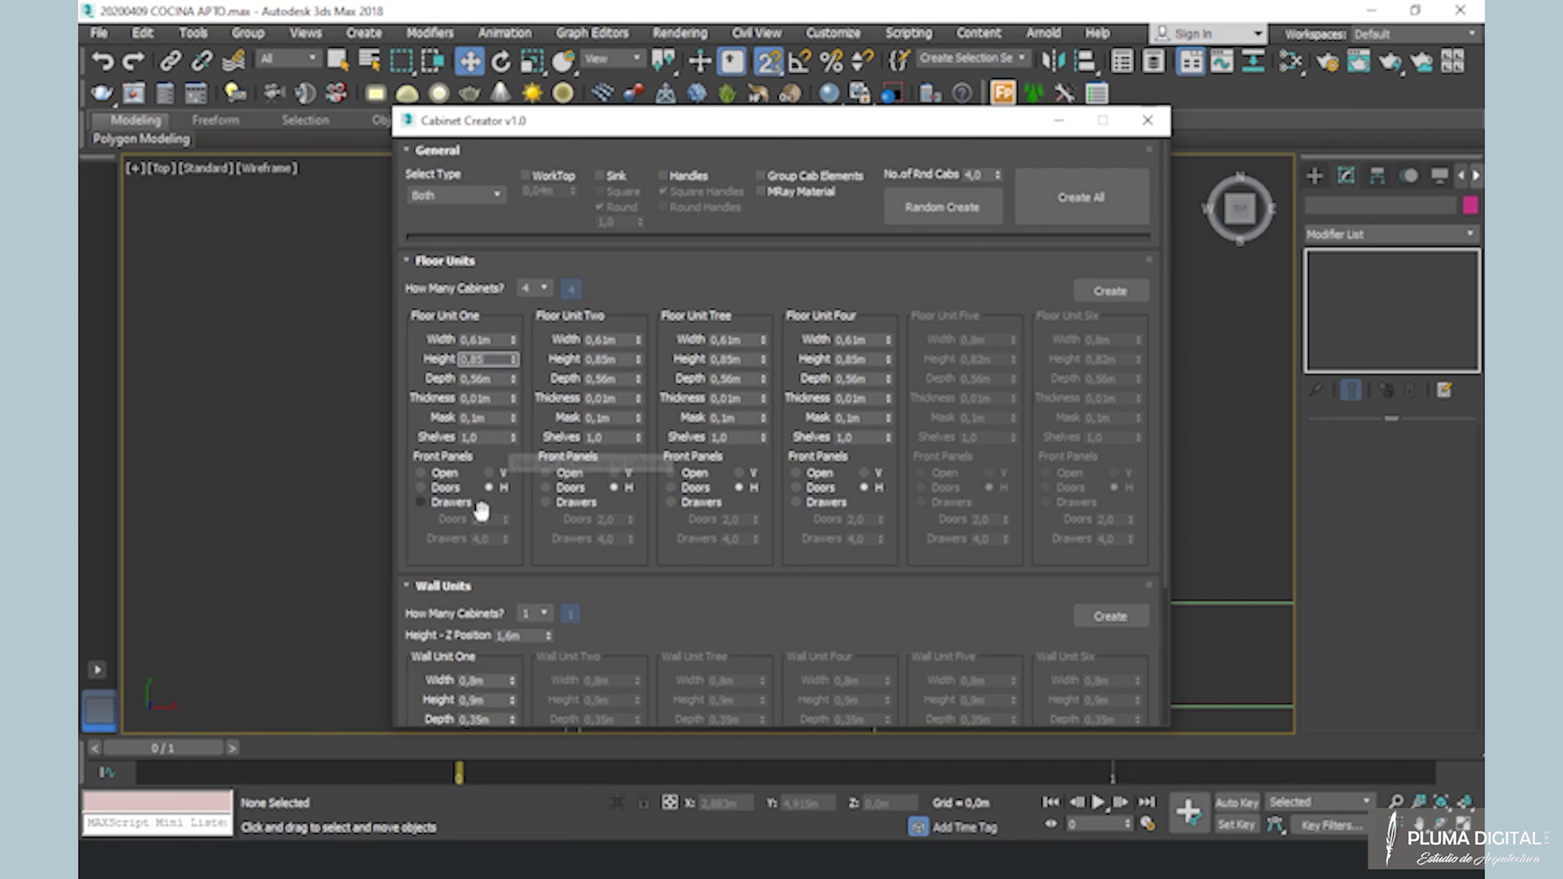
# Give floor unit one drawer fronts and 3 shelves
pyautogui.click(421, 502)
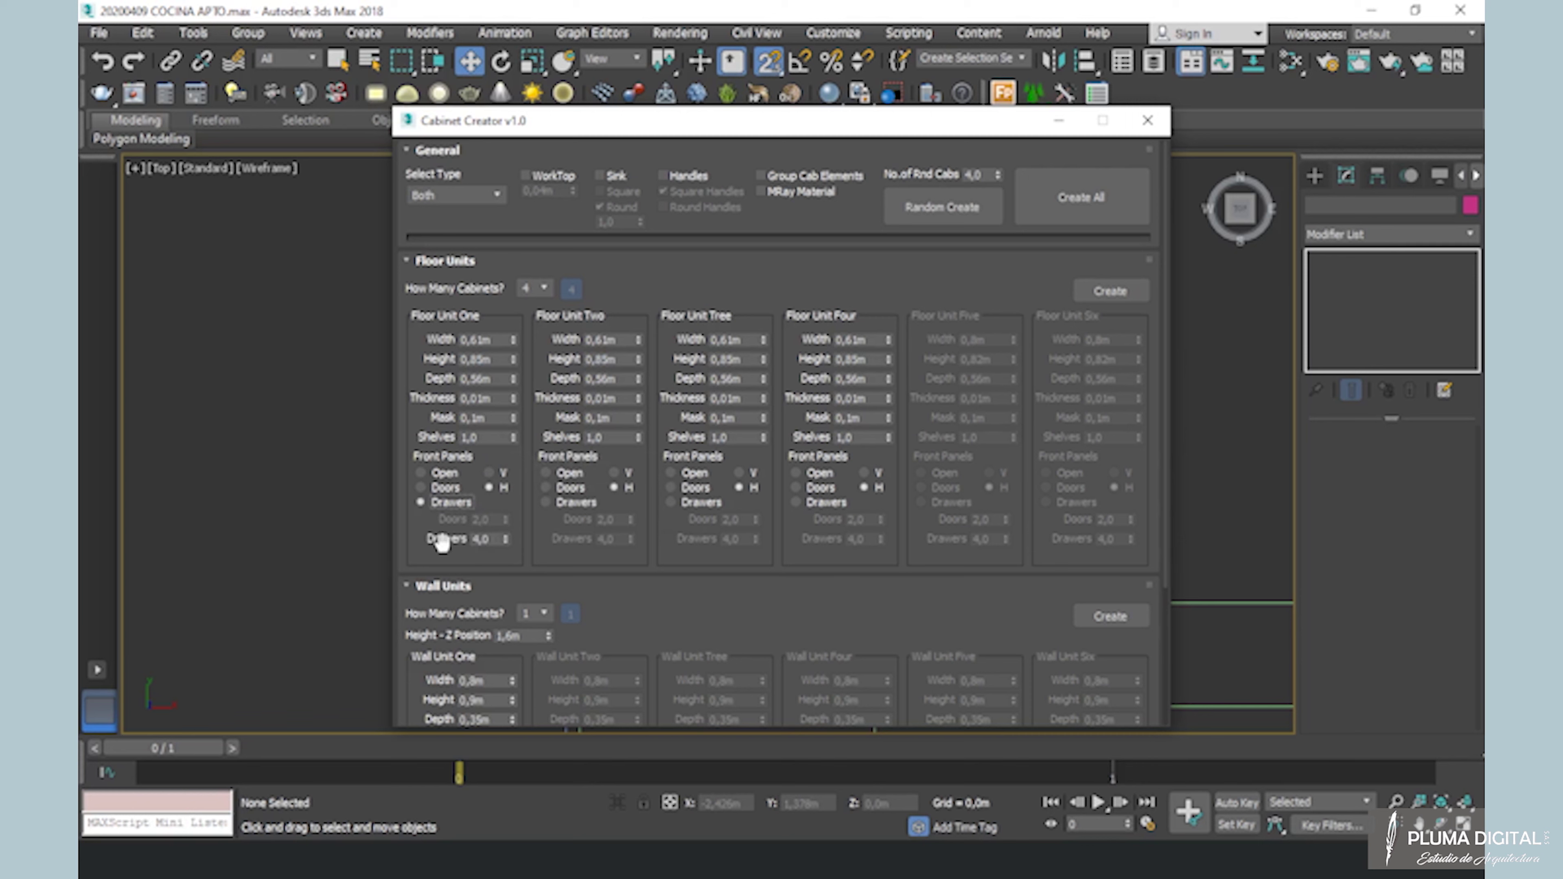
pyautogui.click(471, 437)
pyautogui.write('5')
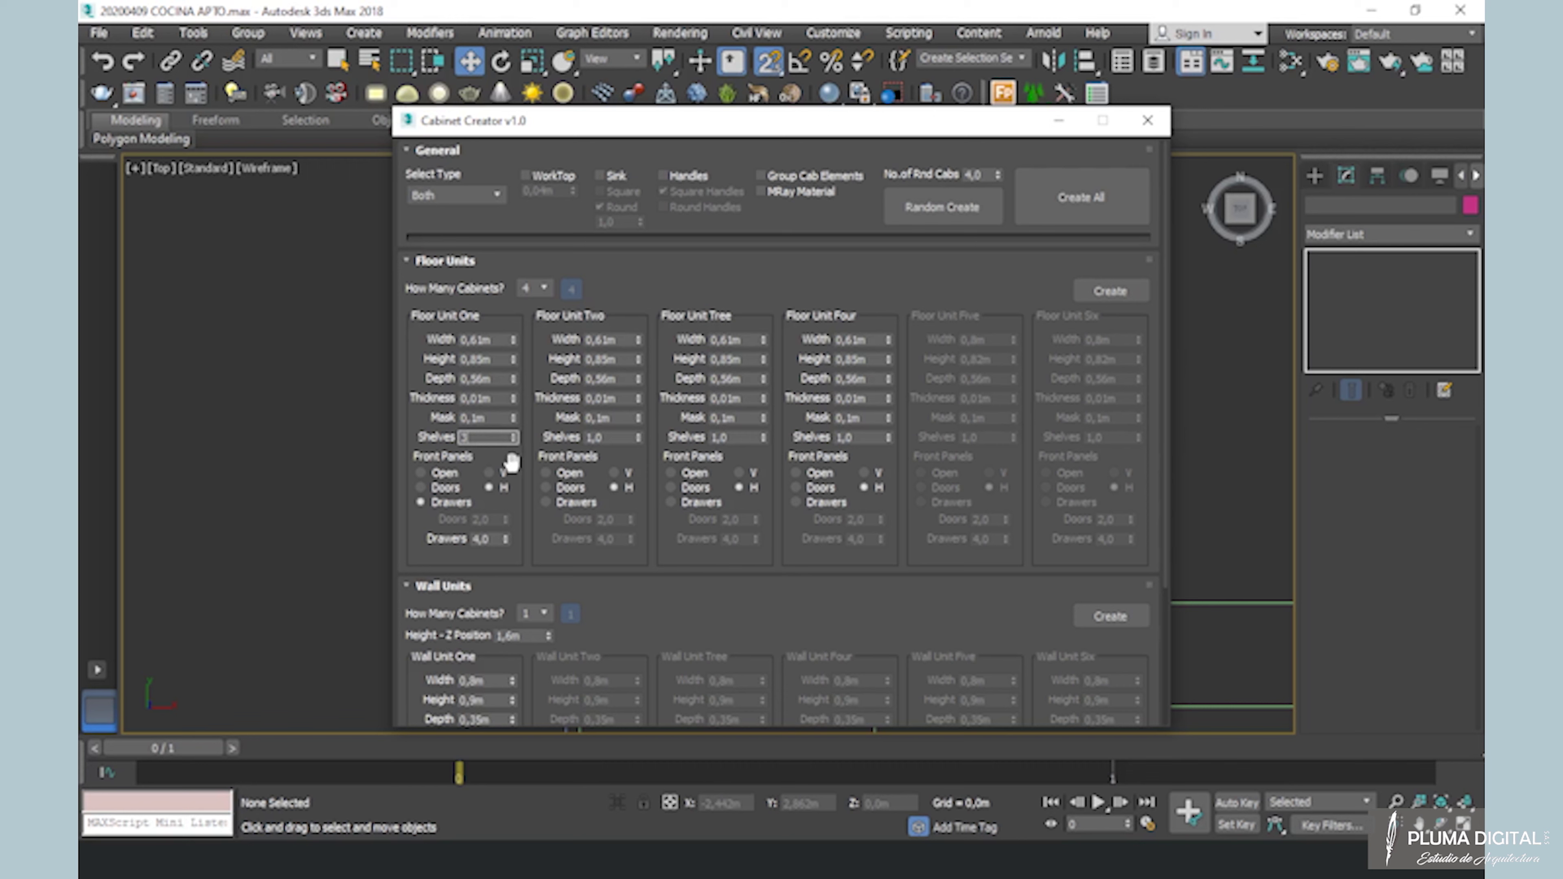
# Give floor units two, three and four drawer fronts with 2 drawers each
pyautogui.click(545, 504)
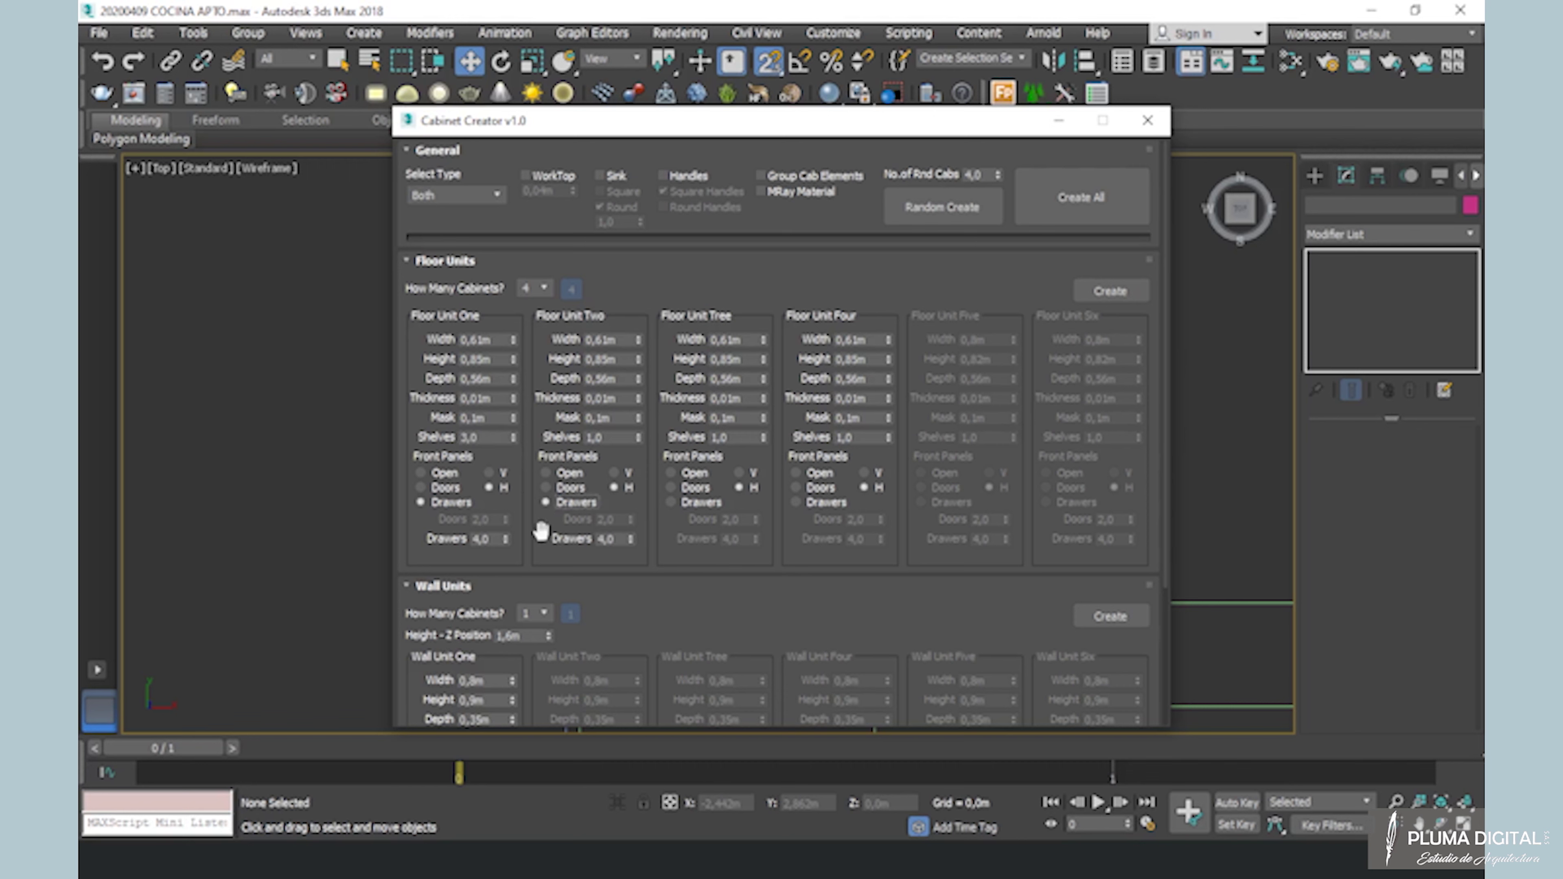
pyautogui.doubleClick(609, 539)
pyautogui.write('2')
pyautogui.click(703, 503)
pyautogui.doubleClick(732, 539)
pyautogui.write('2')
pyautogui.click(796, 502)
pyautogui.doubleClick(857, 539)
pyautogui.write('2')
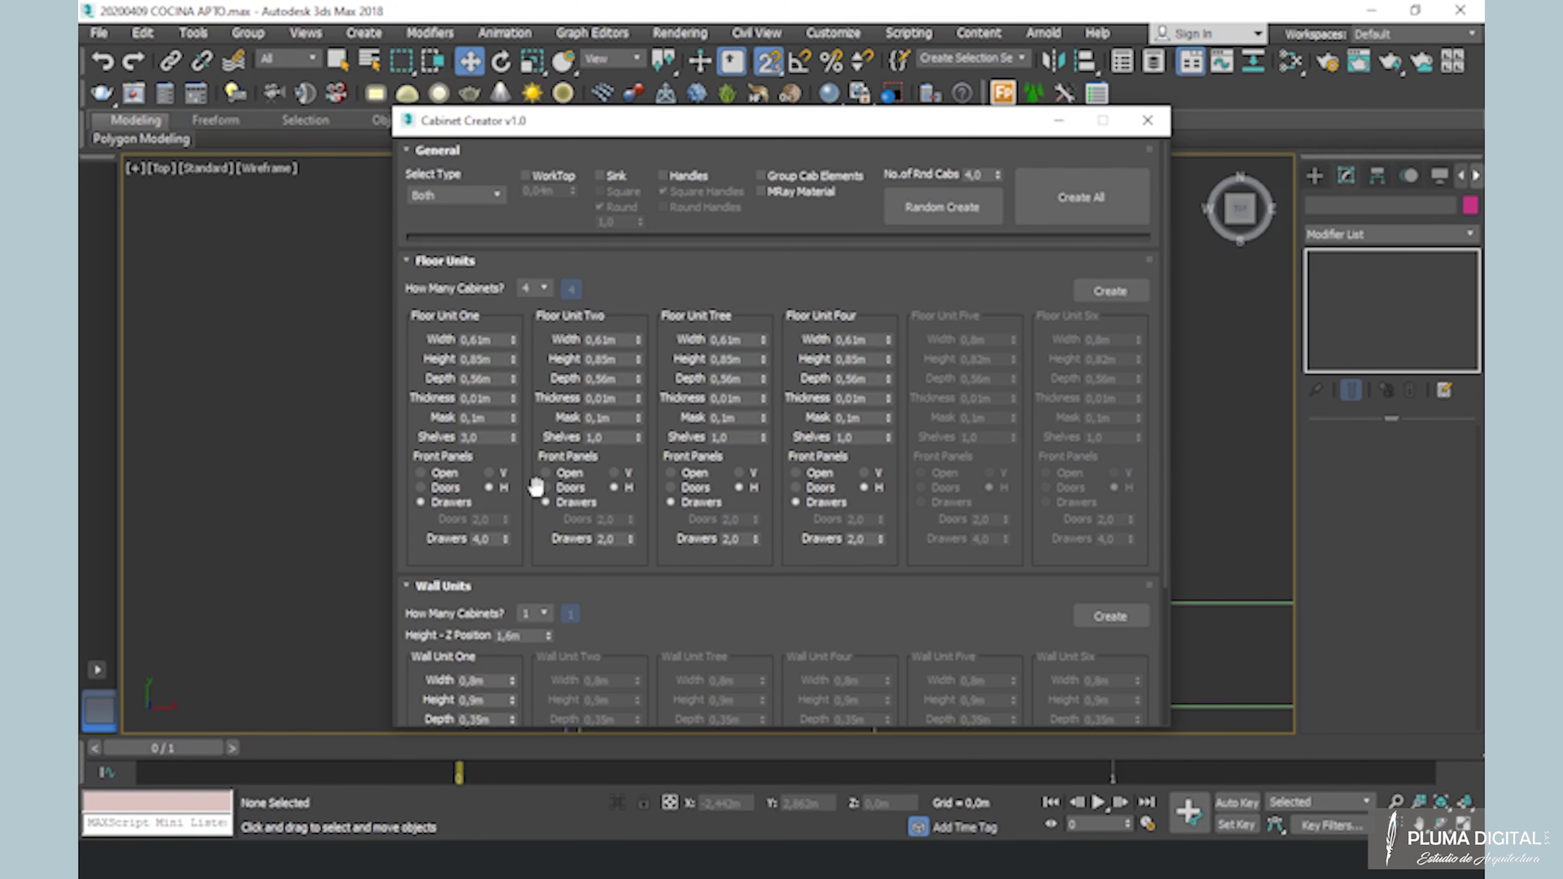
# Configure four wall units at a height of 1.5 m, with wall unit one's own Z position at 1.25 m
pyautogui.moveTo(750, 569); pyautogui.dragTo(738, 252)
pyautogui.click(546, 431)
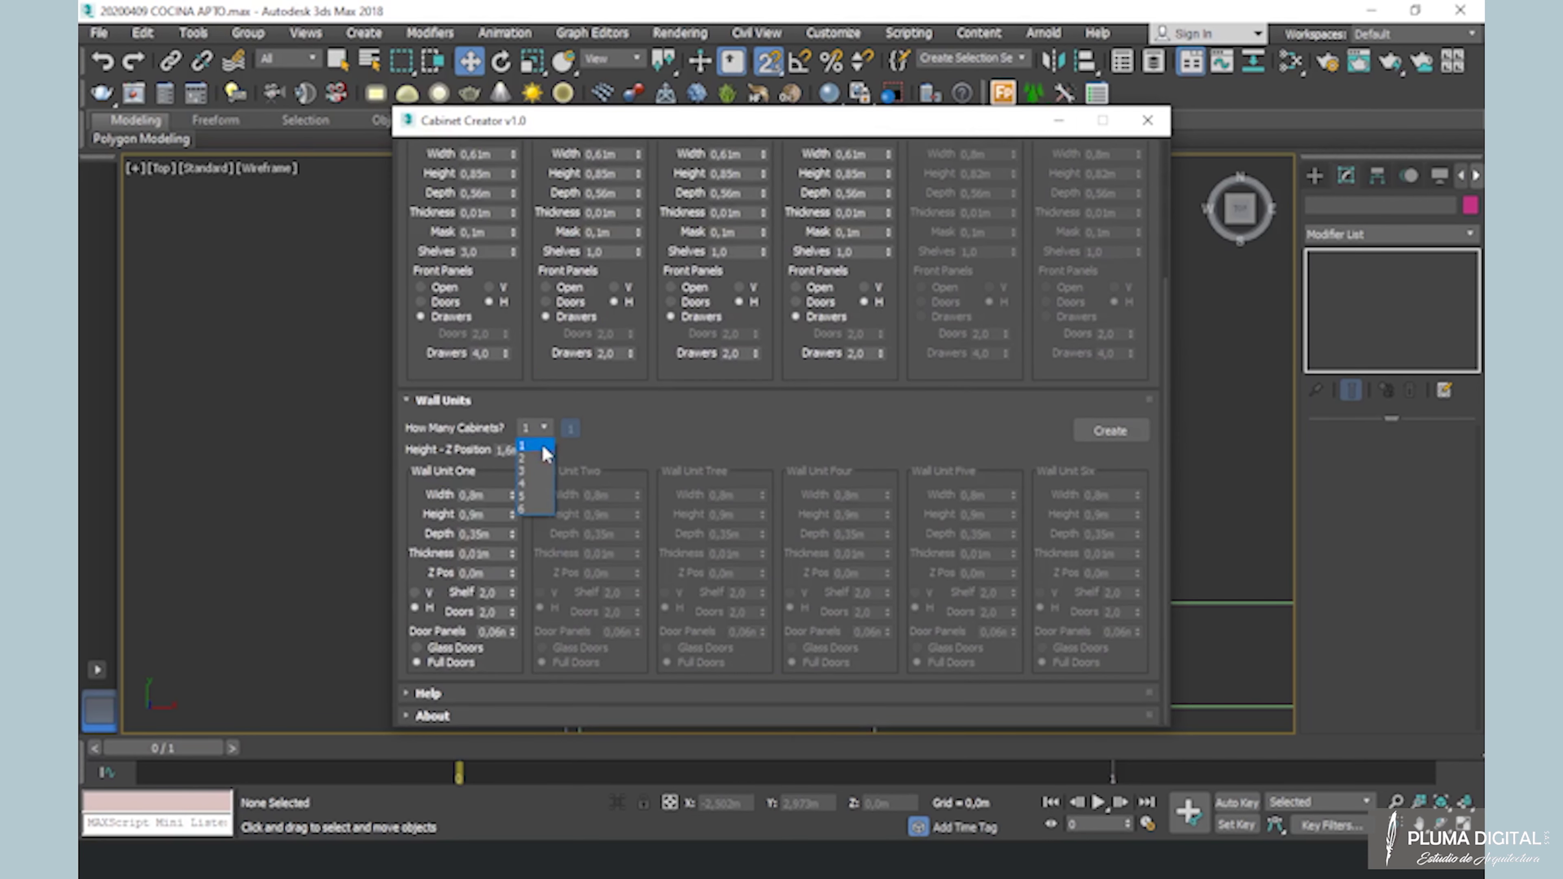
pyautogui.click(532, 485)
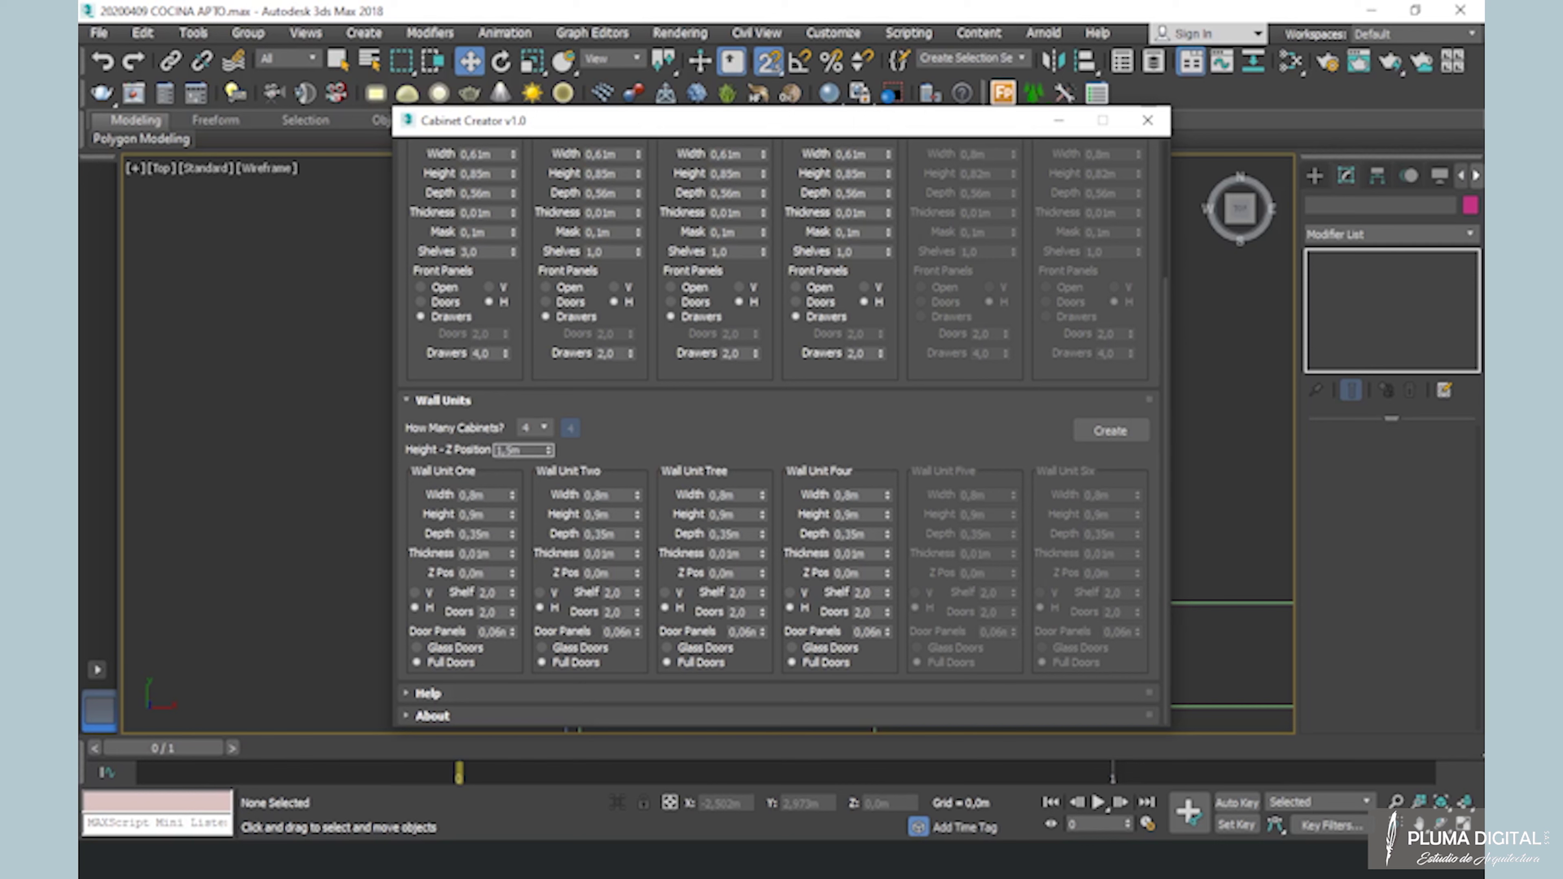
pyautogui.click(488, 576)
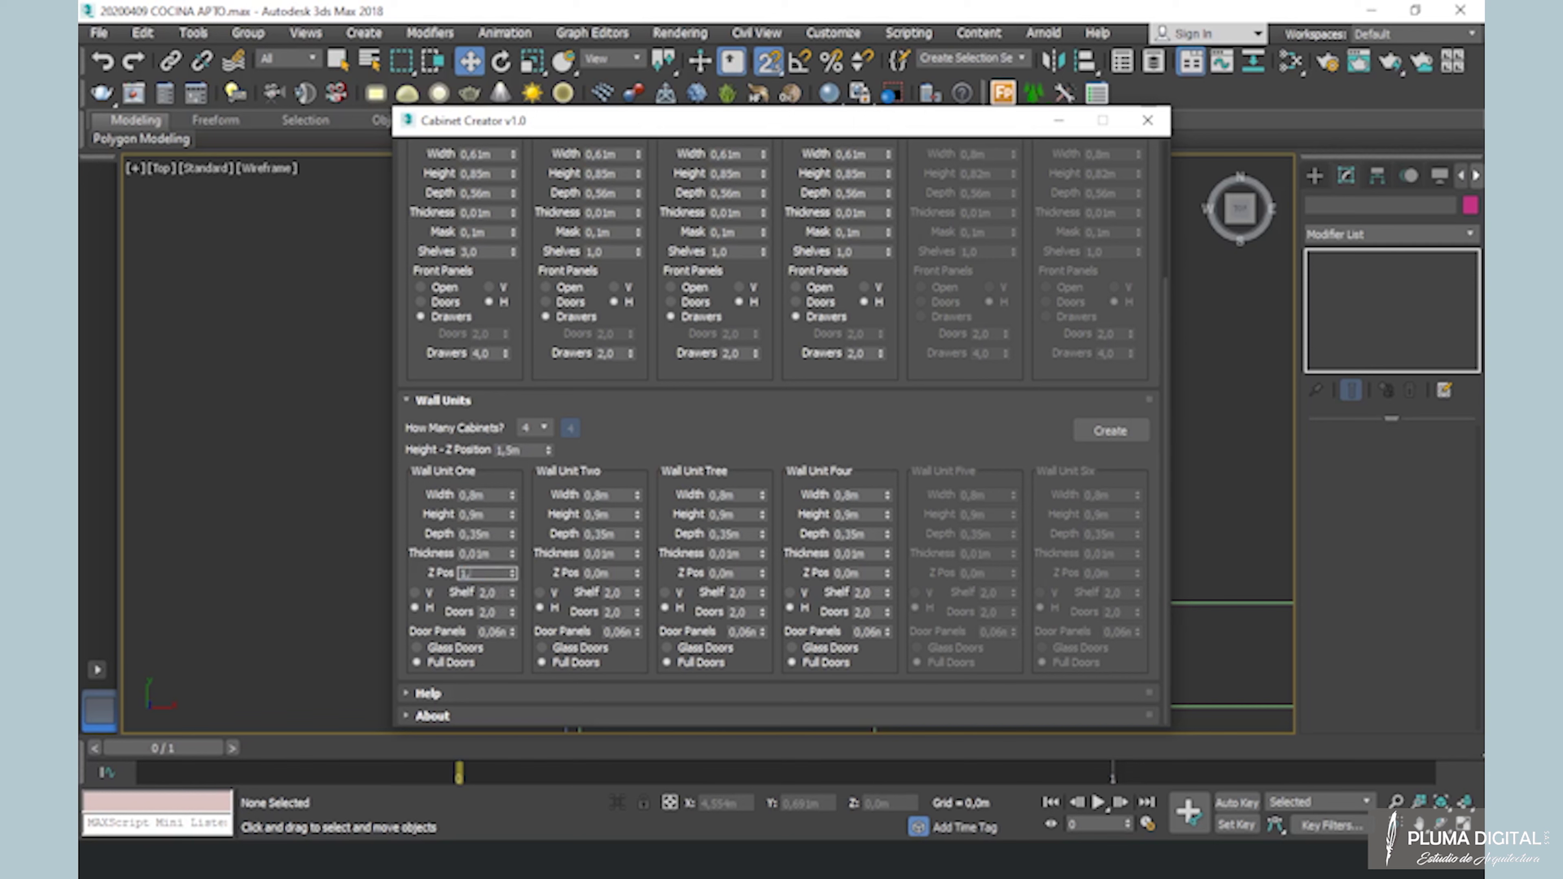
# Set the width of all four wall units to 0.61 m
pyautogui.click(489, 494)
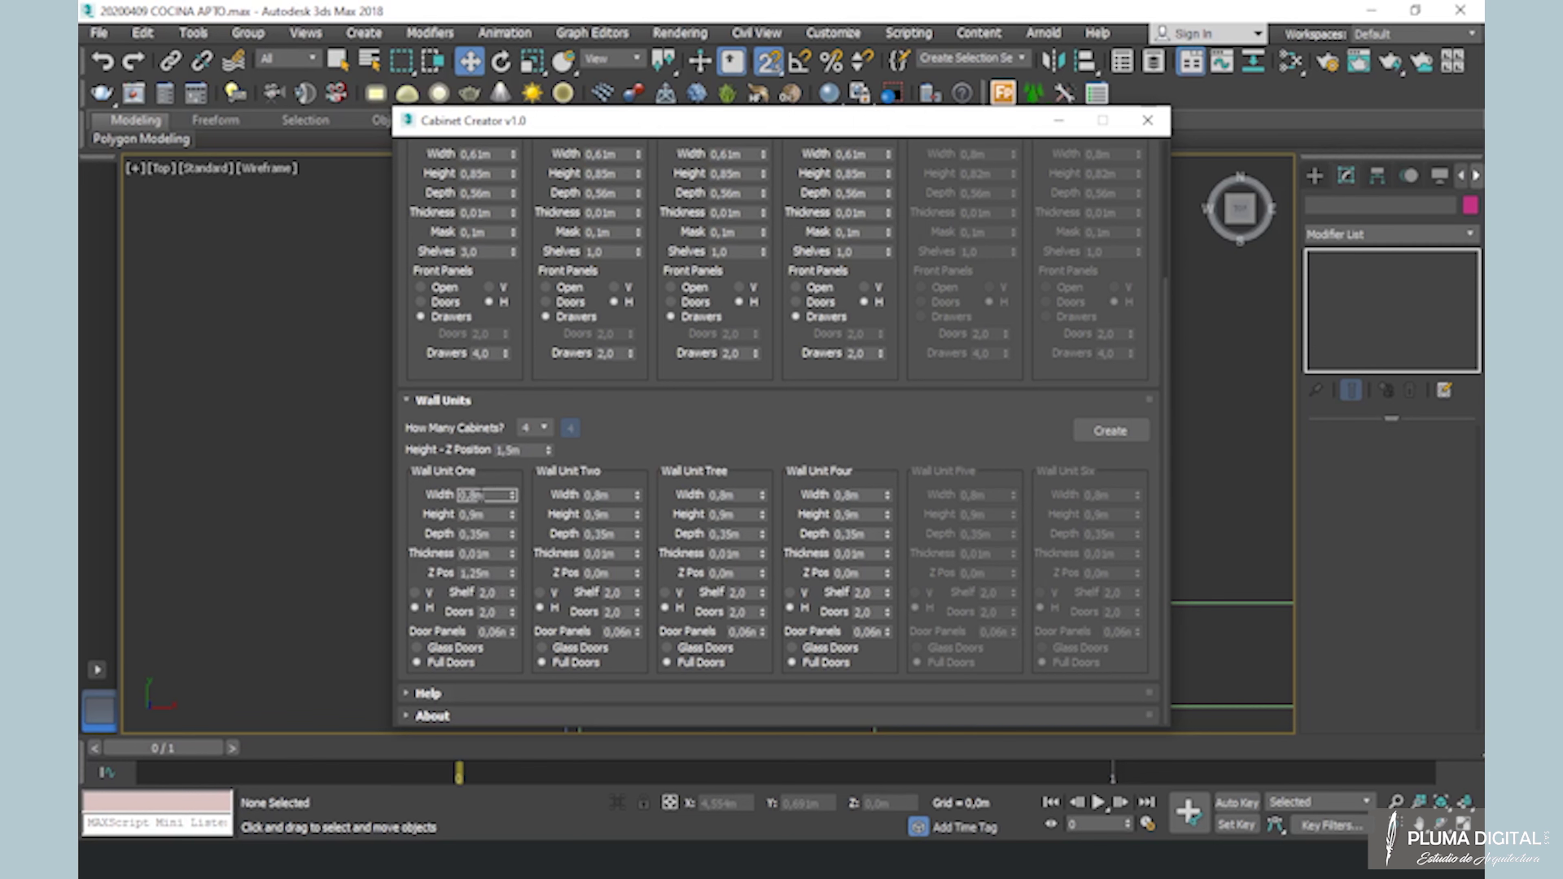
pyautogui.write('0,61')
pyautogui.moveTo(618, 496); pyautogui.dragTo(534, 496)
pyautogui.write('0,61')
pyautogui.click(736, 495)
pyautogui.write('0,61')
pyautogui.click(866, 498)
pyautogui.write('0,61')
# Set the height of wall units two, three and four to 0.6 m and of wall unit one to 0.85 m
pyautogui.click(866, 515)
pyautogui.write('0,6')
pyautogui.click(736, 516)
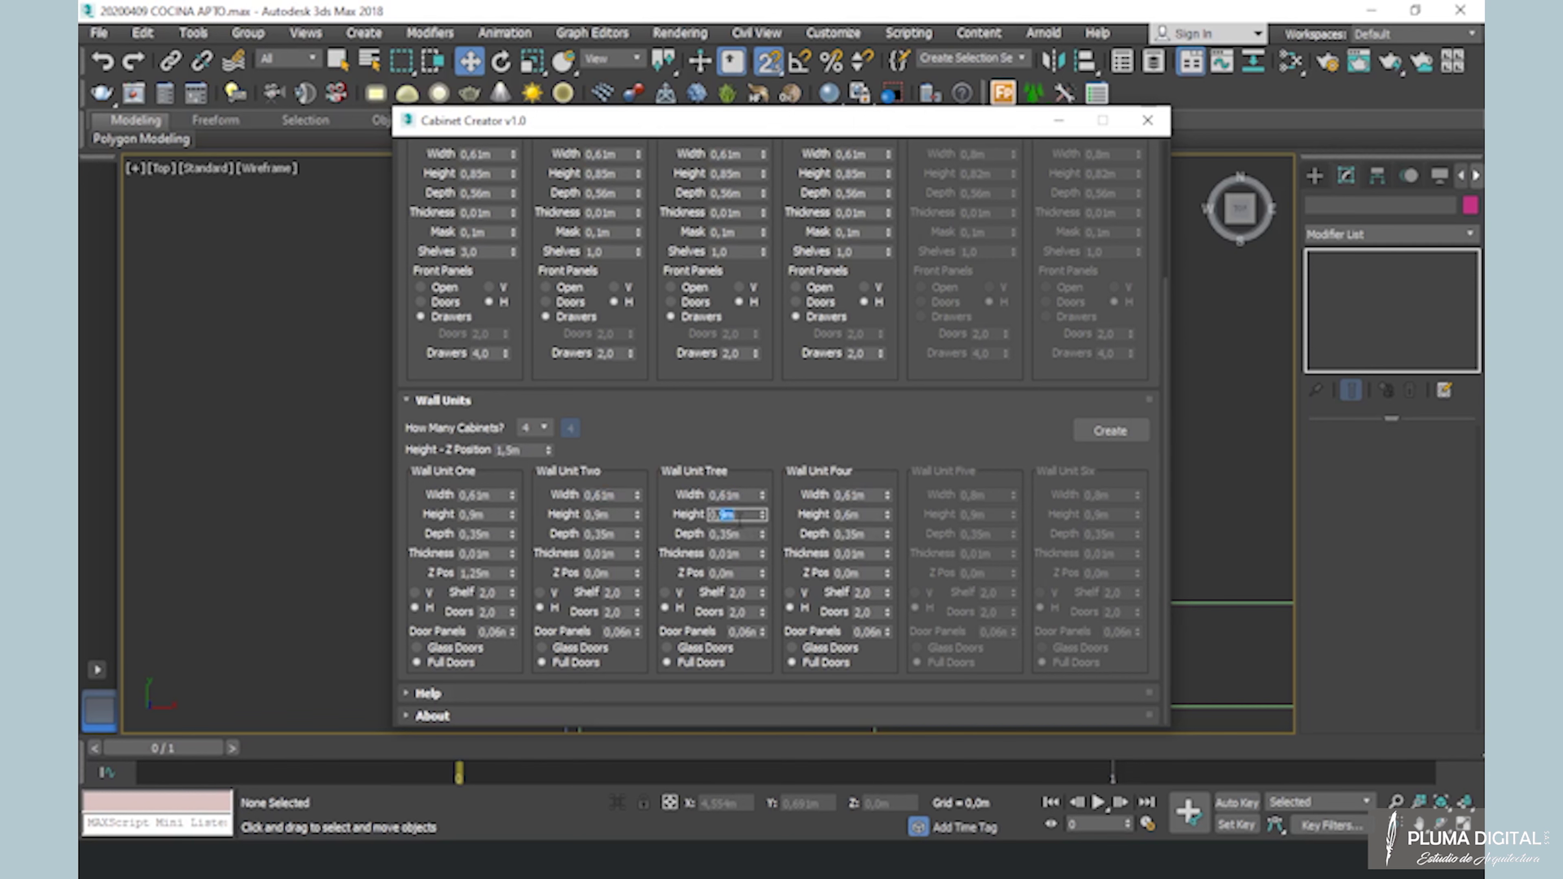
pyautogui.click(609, 515)
pyautogui.write('0,6')
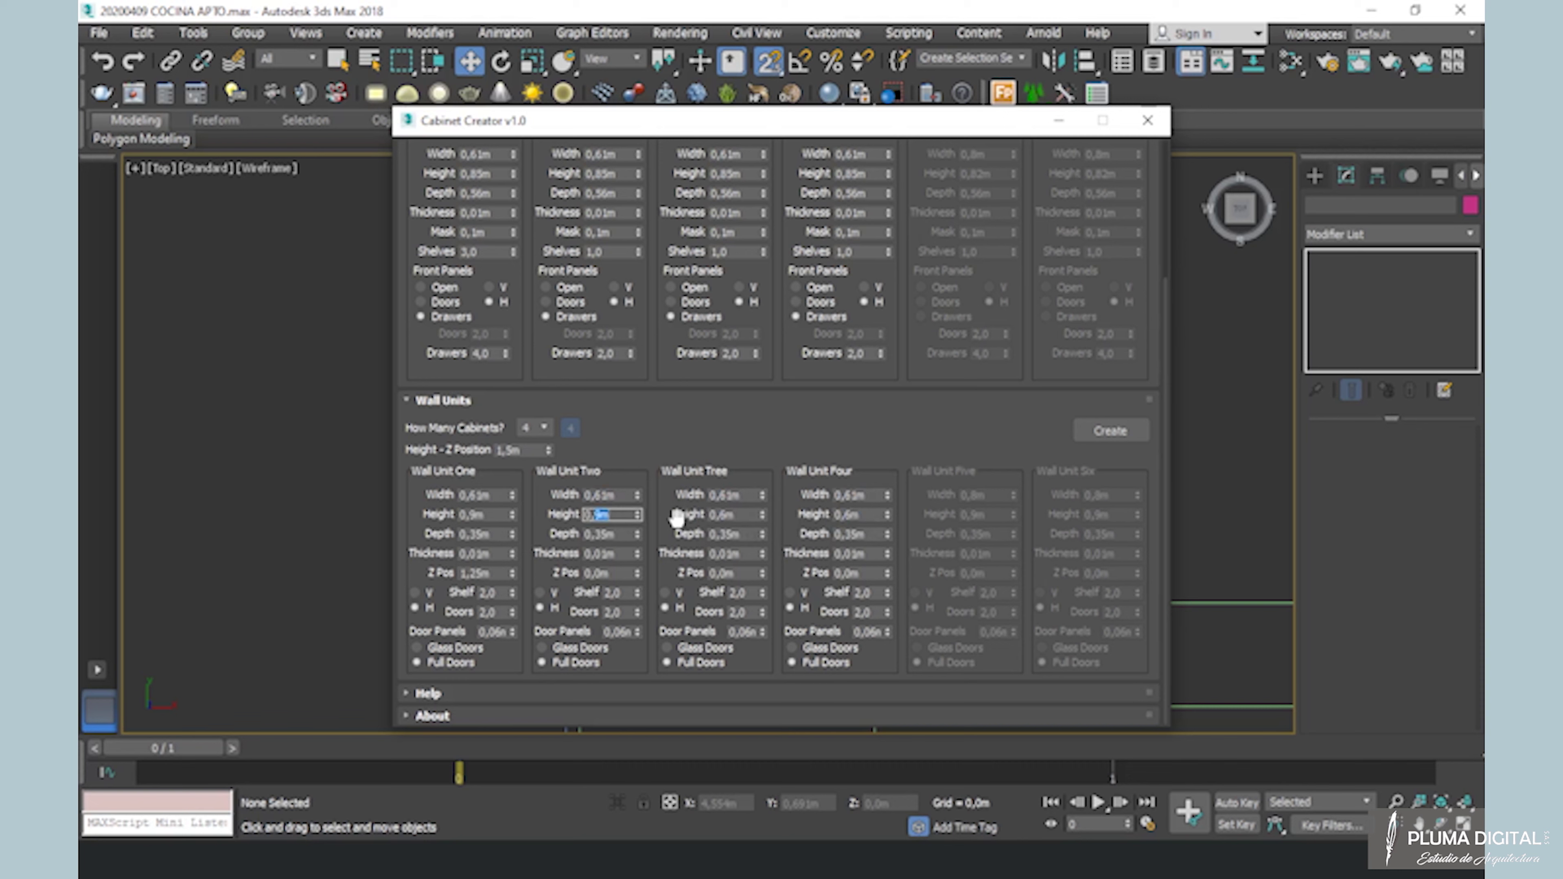
pyautogui.write('85')
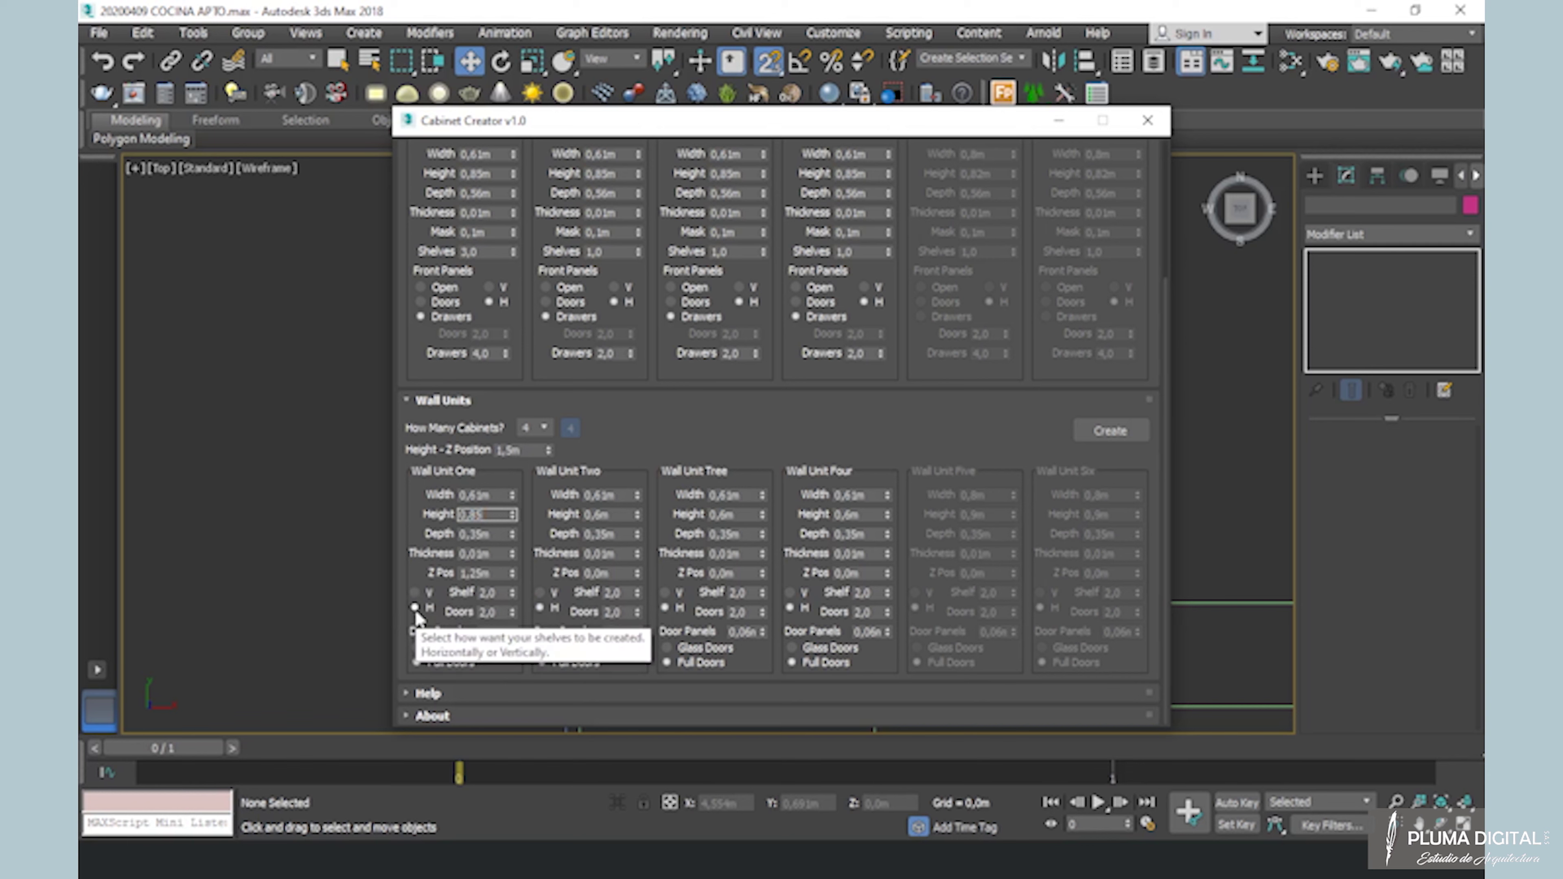
# Give wall unit one horizontal shelves and glass doors with a door panel size of 0.002 m
pyautogui.click(415, 609)
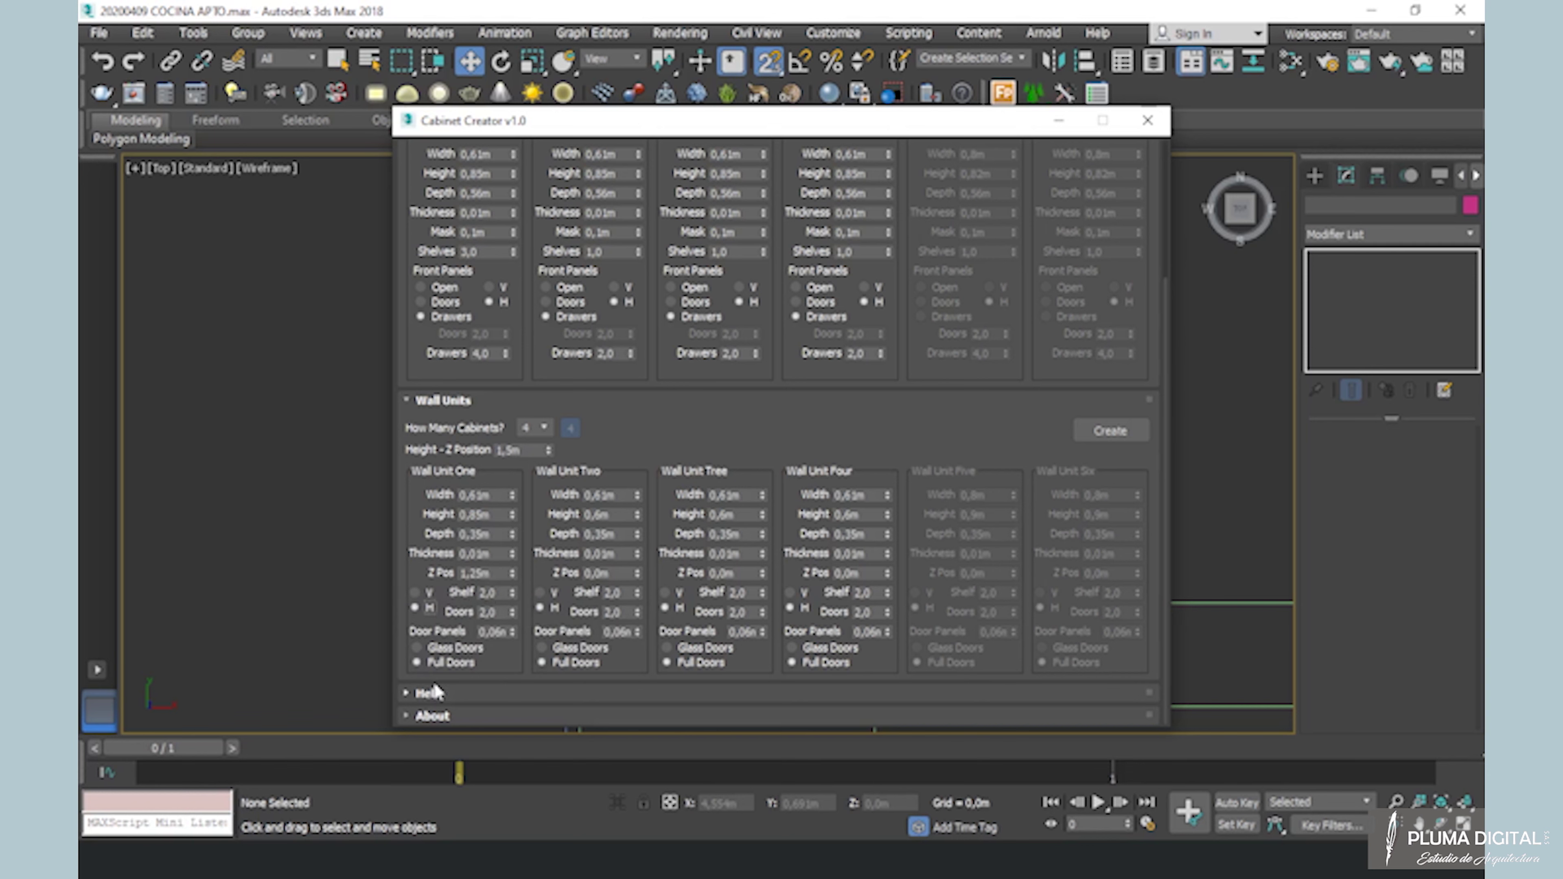
pyautogui.click(433, 646)
pyautogui.doubleClick(499, 632)
pyautogui.write('02')
# Generate all the configured floor and wall cabinets and close the Cabinet Creator
pyautogui.scroll(5, 960, 621)
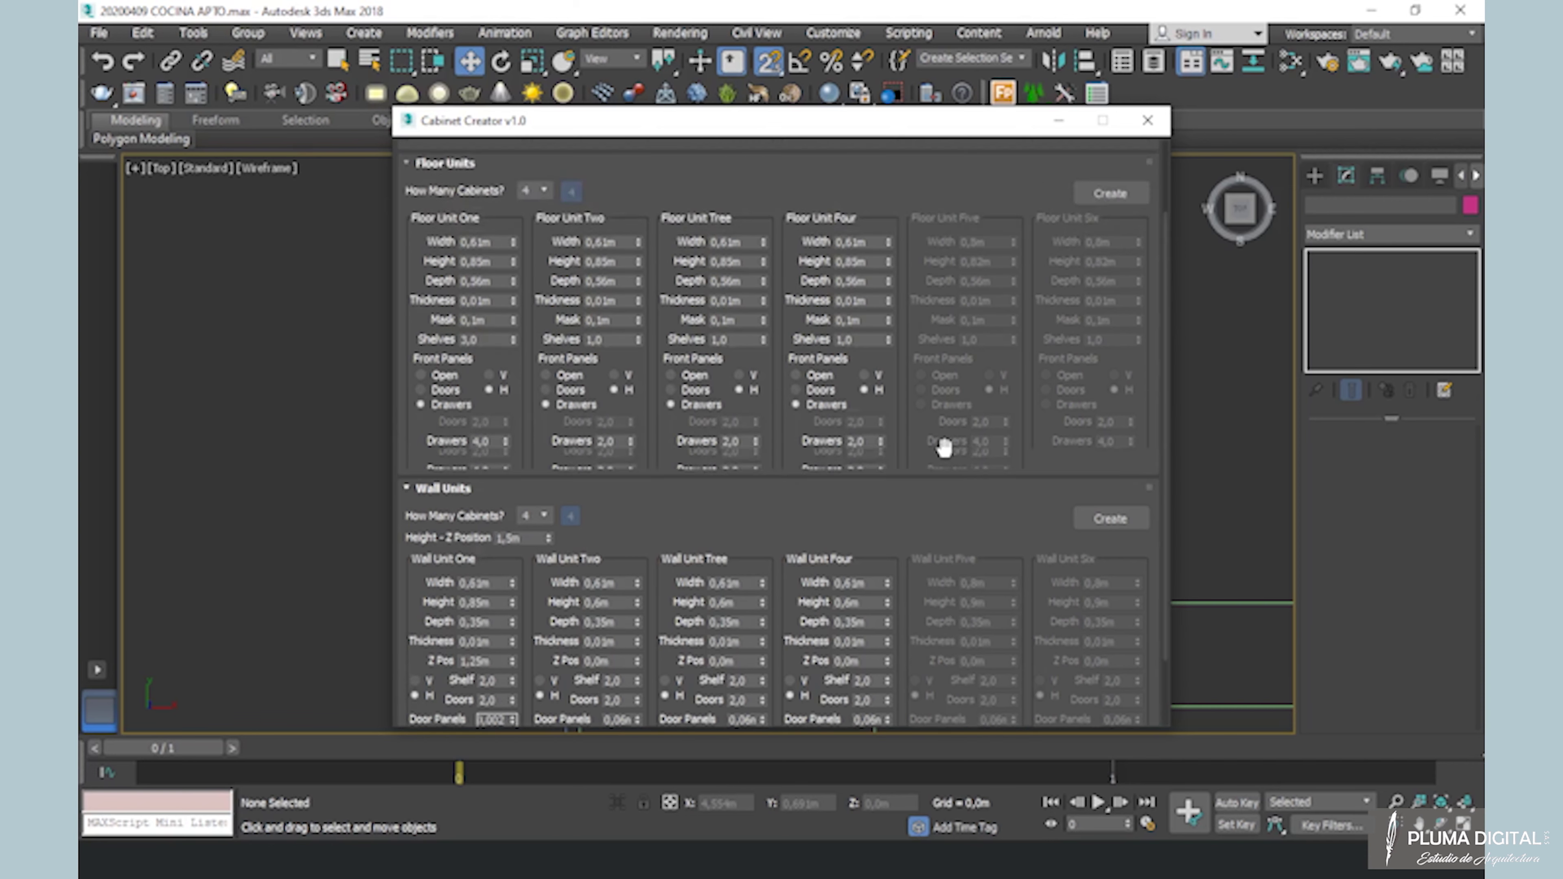
pyautogui.click(1066, 208)
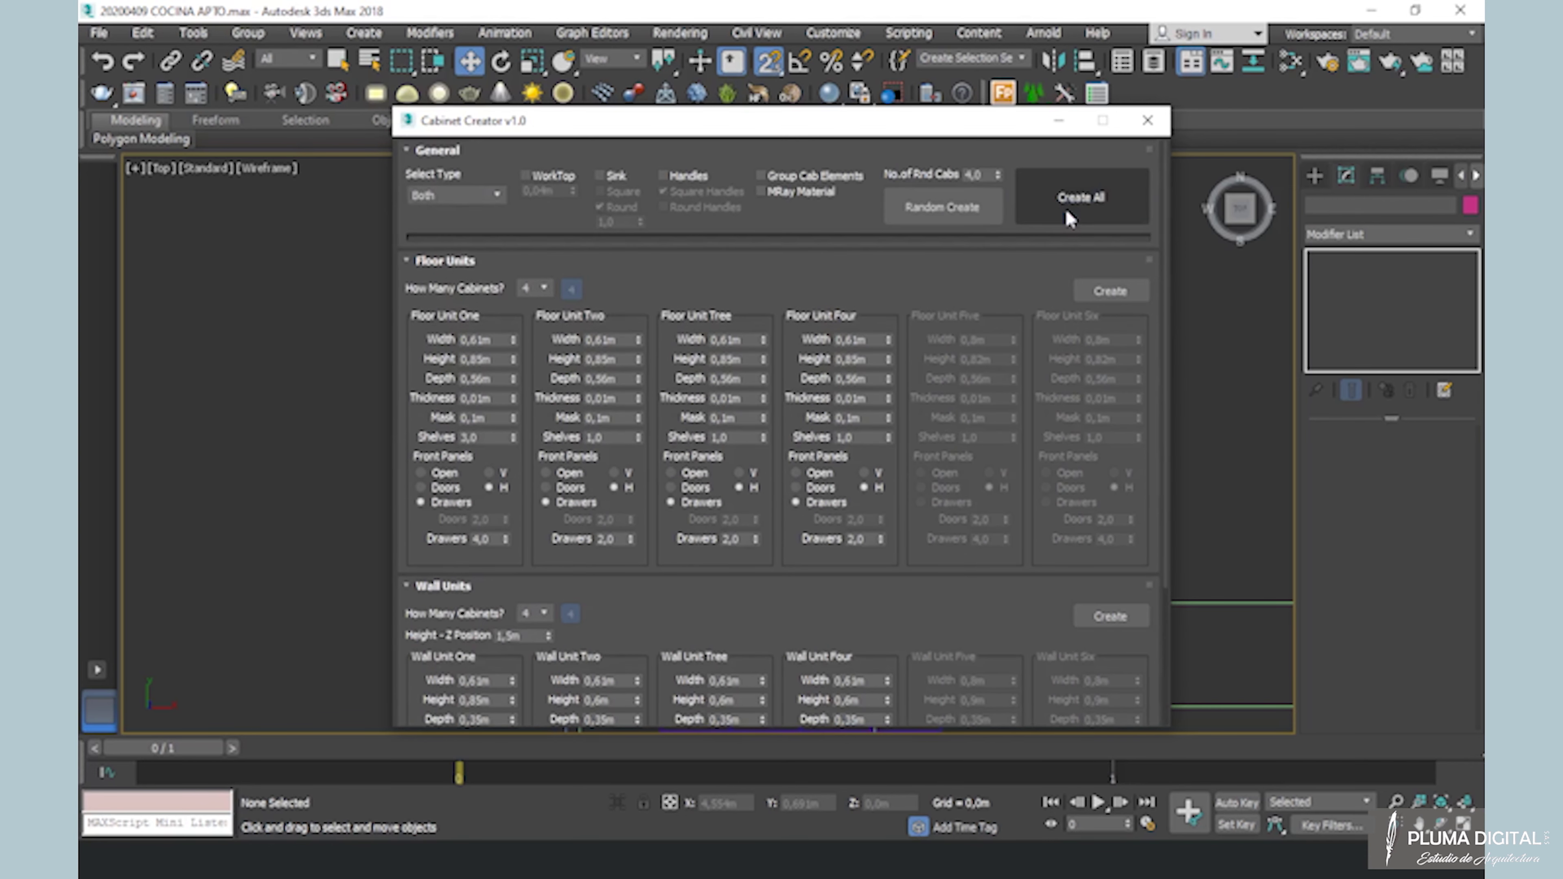
pyautogui.click(1148, 120)
# Isolate all the generated cabinet objects and display them in a wireframe front view
pyautogui.moveTo(886, 562); pyautogui.dragTo(788, 408, button='middle')
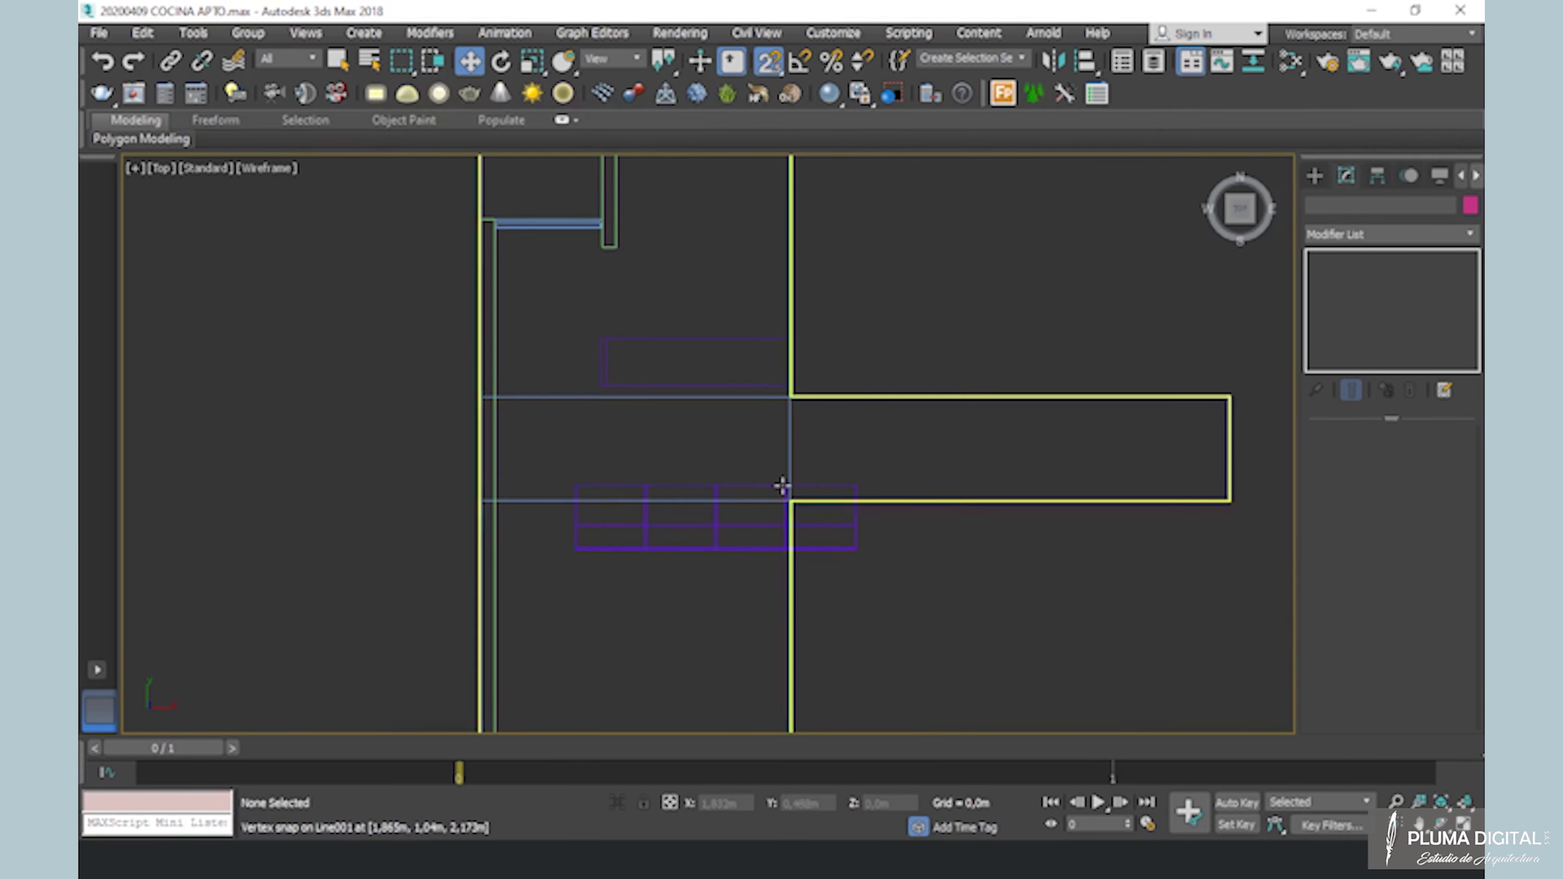
pyautogui.moveTo(550, 437); pyautogui.dragTo(904, 586)
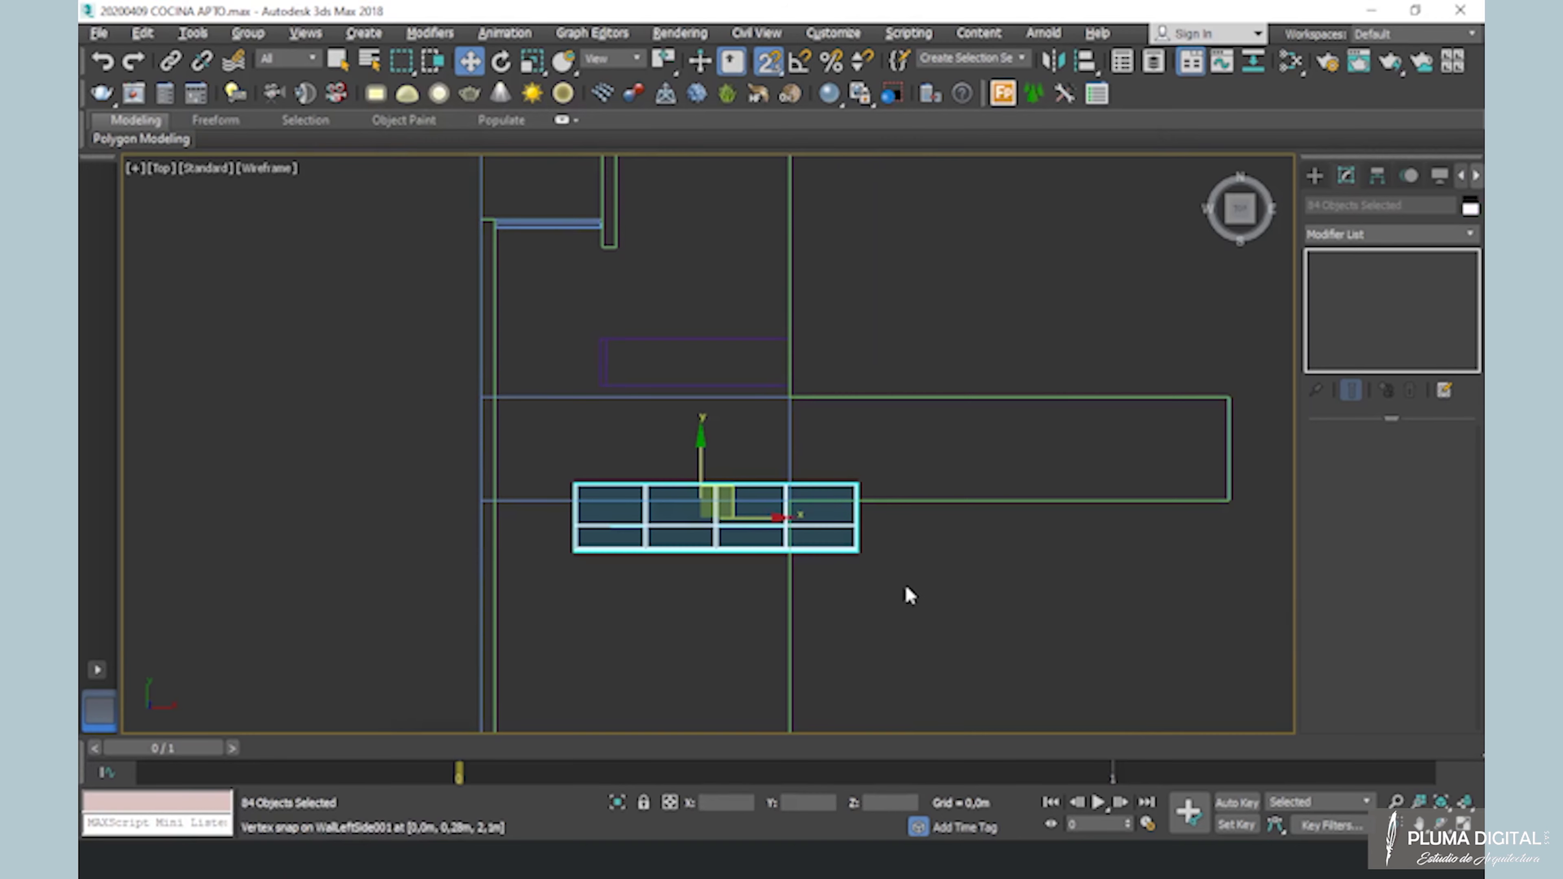
pyautogui.hotkey('alt', 'q')
pyautogui.keyDown('alt'); pyautogui.moveTo(862, 569); pyautogui.dragTo(845, 523, button='middle'); pyautogui.keyUp('alt')
pyautogui.press('f')
pyautogui.scroll(5, 864, 248)
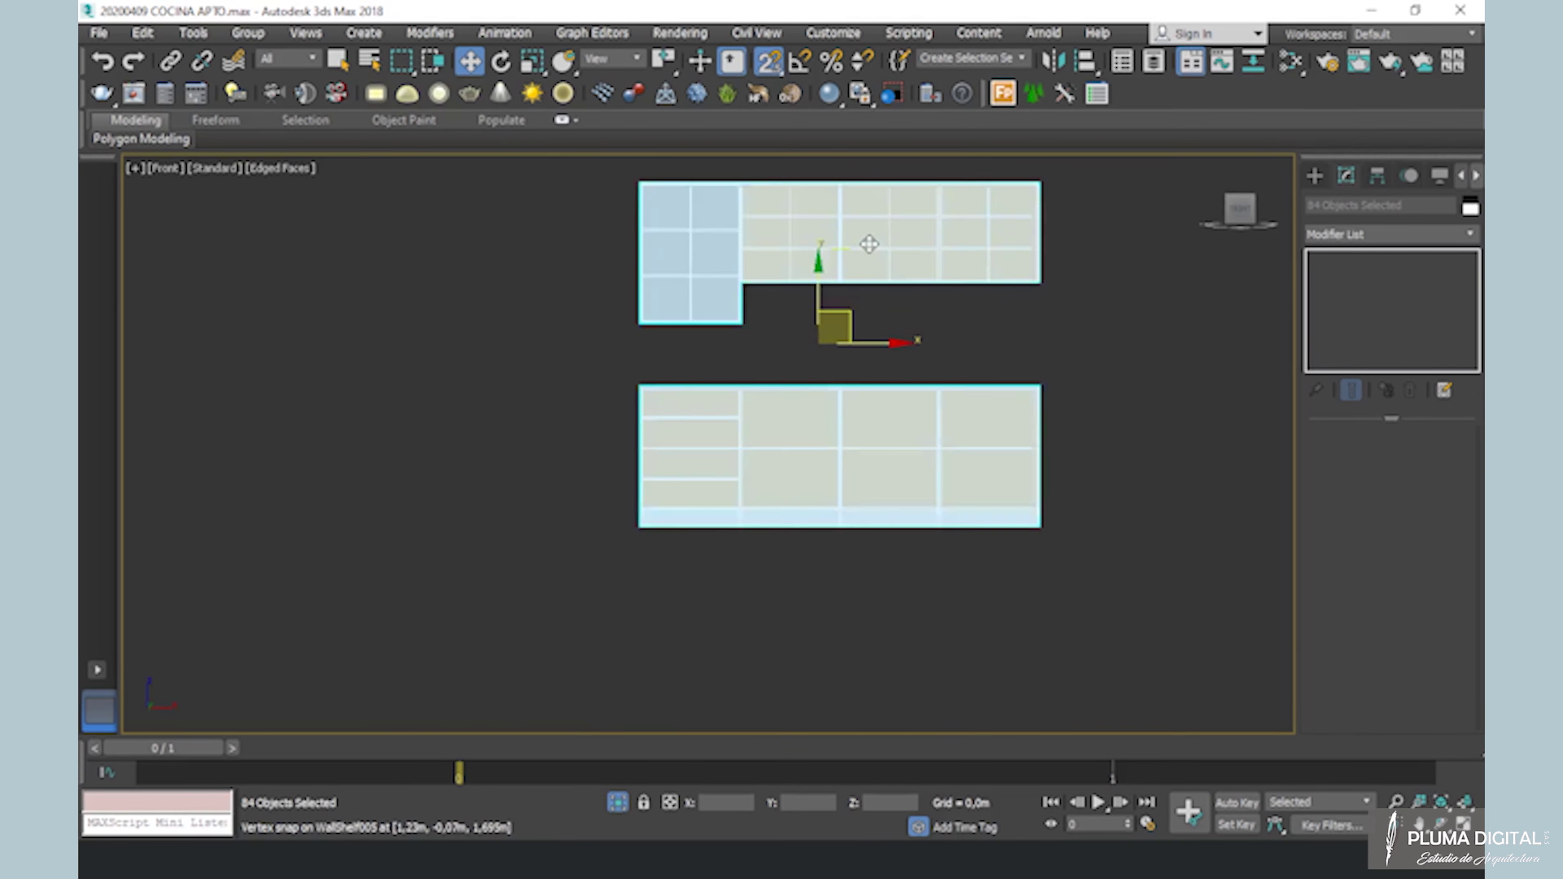
pyautogui.press('F3')
# Delete the lower shelf in each of the three shorter wall cabinets
pyautogui.scroll(-4, 840, 519)
pyautogui.click(780, 409)
pyautogui.click(776, 387)
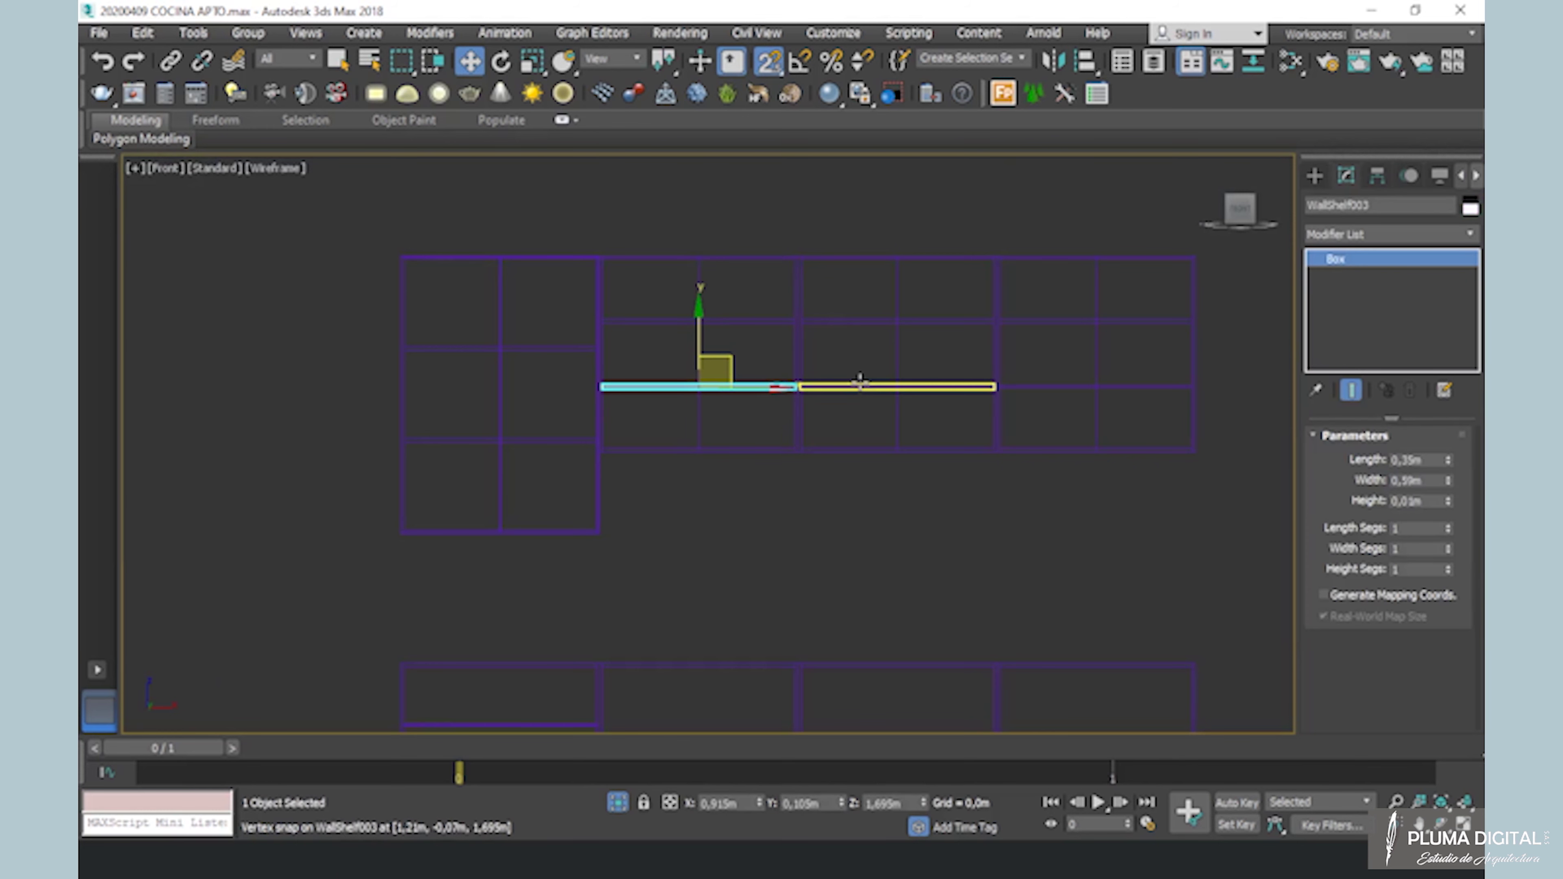
pyautogui.keyDown('ctrl'); pyautogui.click(910, 387); pyautogui.keyUp('ctrl')
pyautogui.keyDown('ctrl'); pyautogui.click(1009, 388); pyautogui.keyUp('ctrl')
pyautogui.press('Delete')
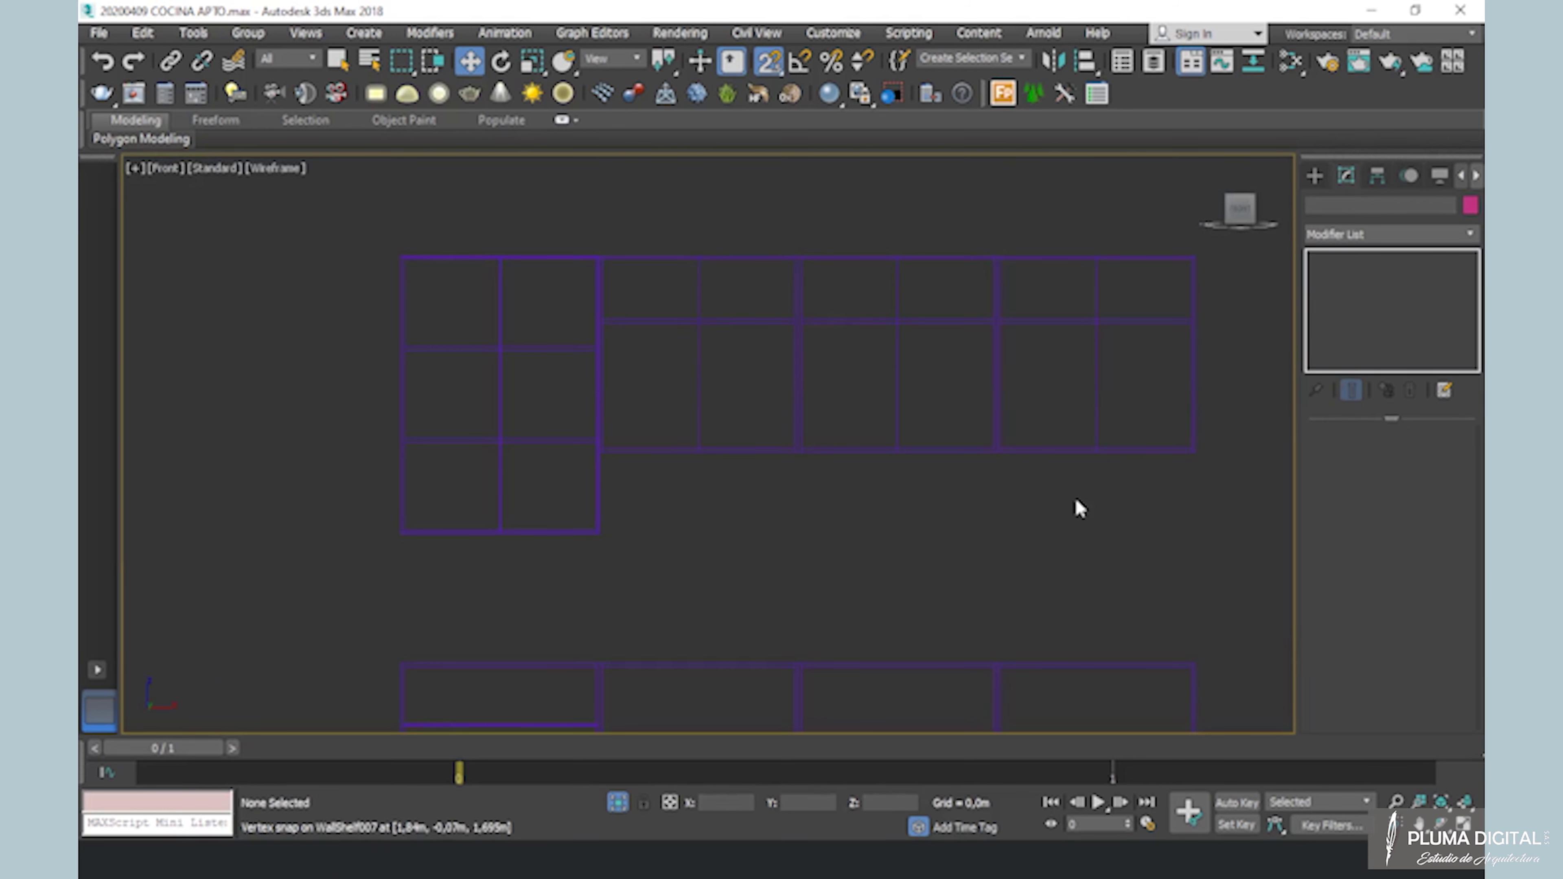
# Lower the remaining shelf of each of the three shorter wall cabinets to the cabinet's mid-height, using its Z coordinate
pyautogui.click(1041, 319)
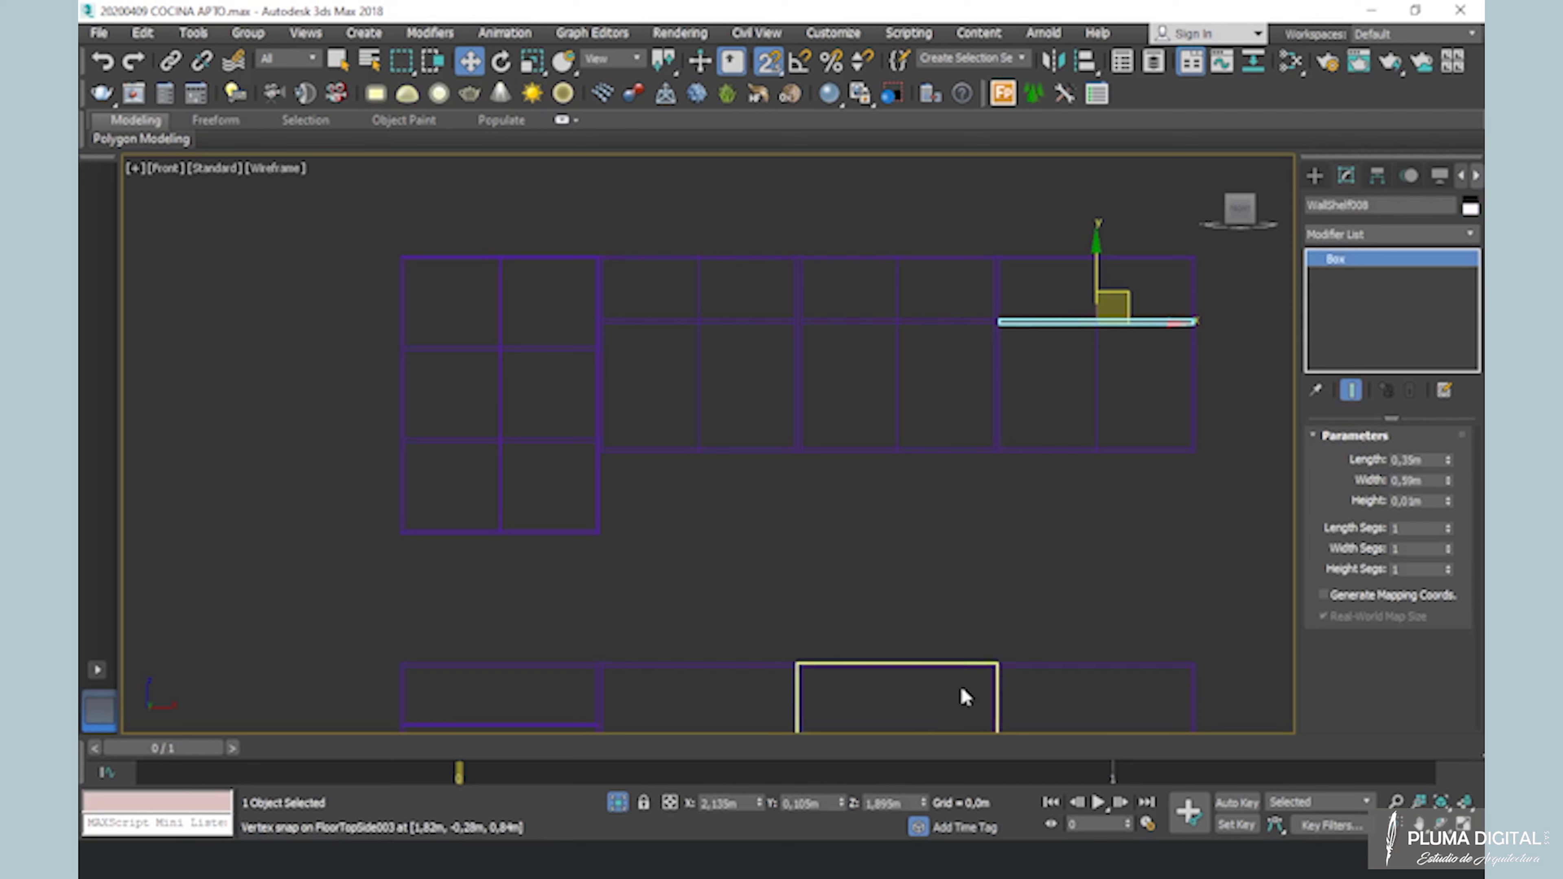
pyautogui.moveTo(884, 804); pyautogui.dragTo(917, 808)
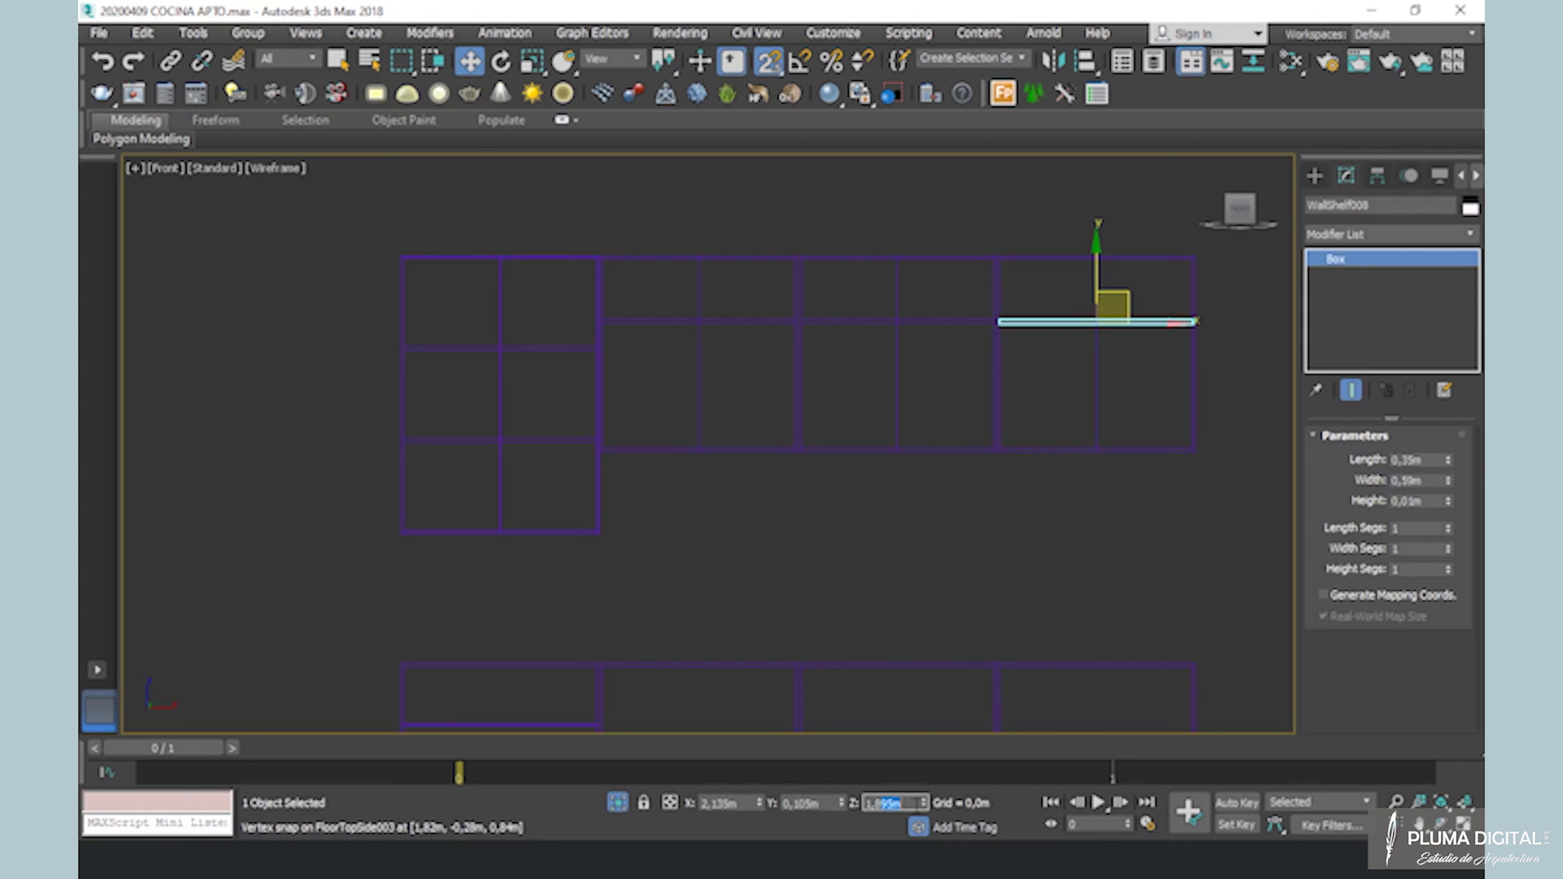
pyautogui.write('0')
pyautogui.press('Return')
pyautogui.click(898, 333)
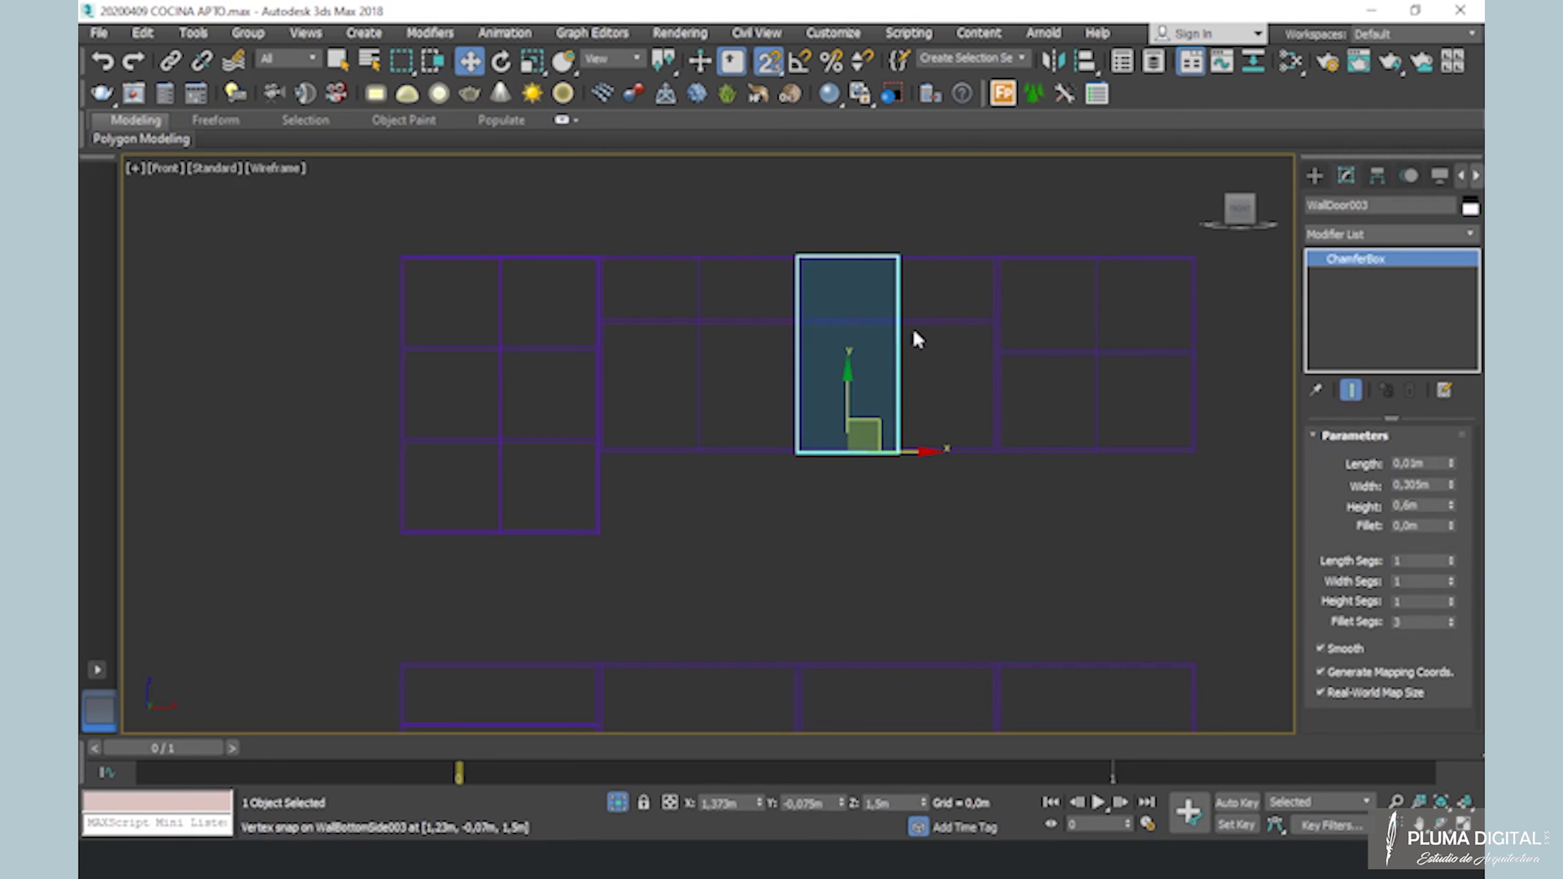
pyautogui.click(928, 322)
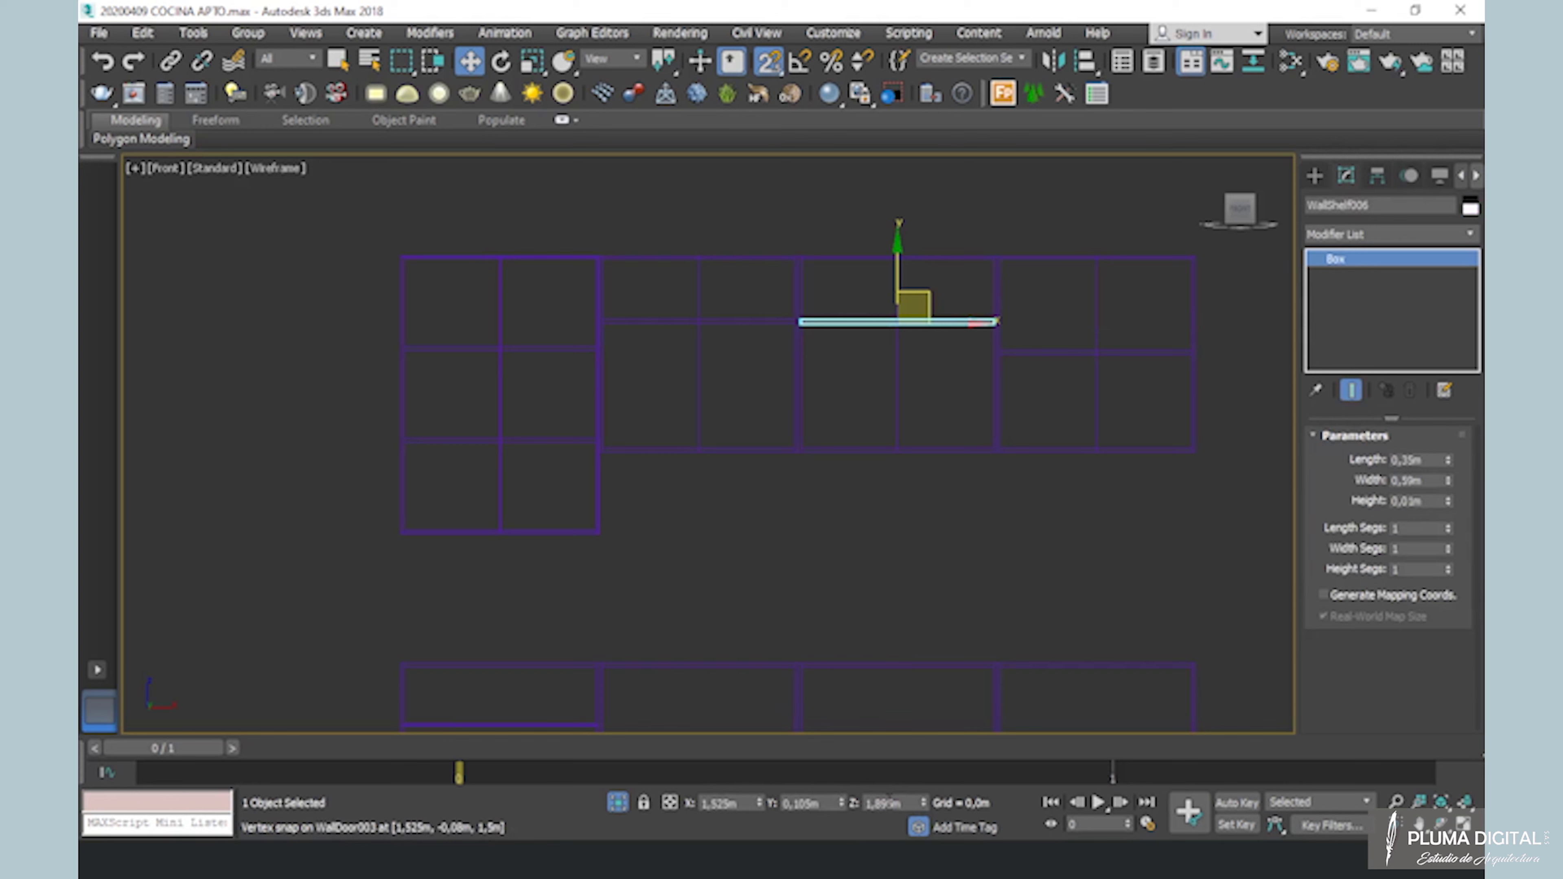
pyautogui.moveTo(881, 804); pyautogui.dragTo(904, 804)
pyautogui.click(744, 322)
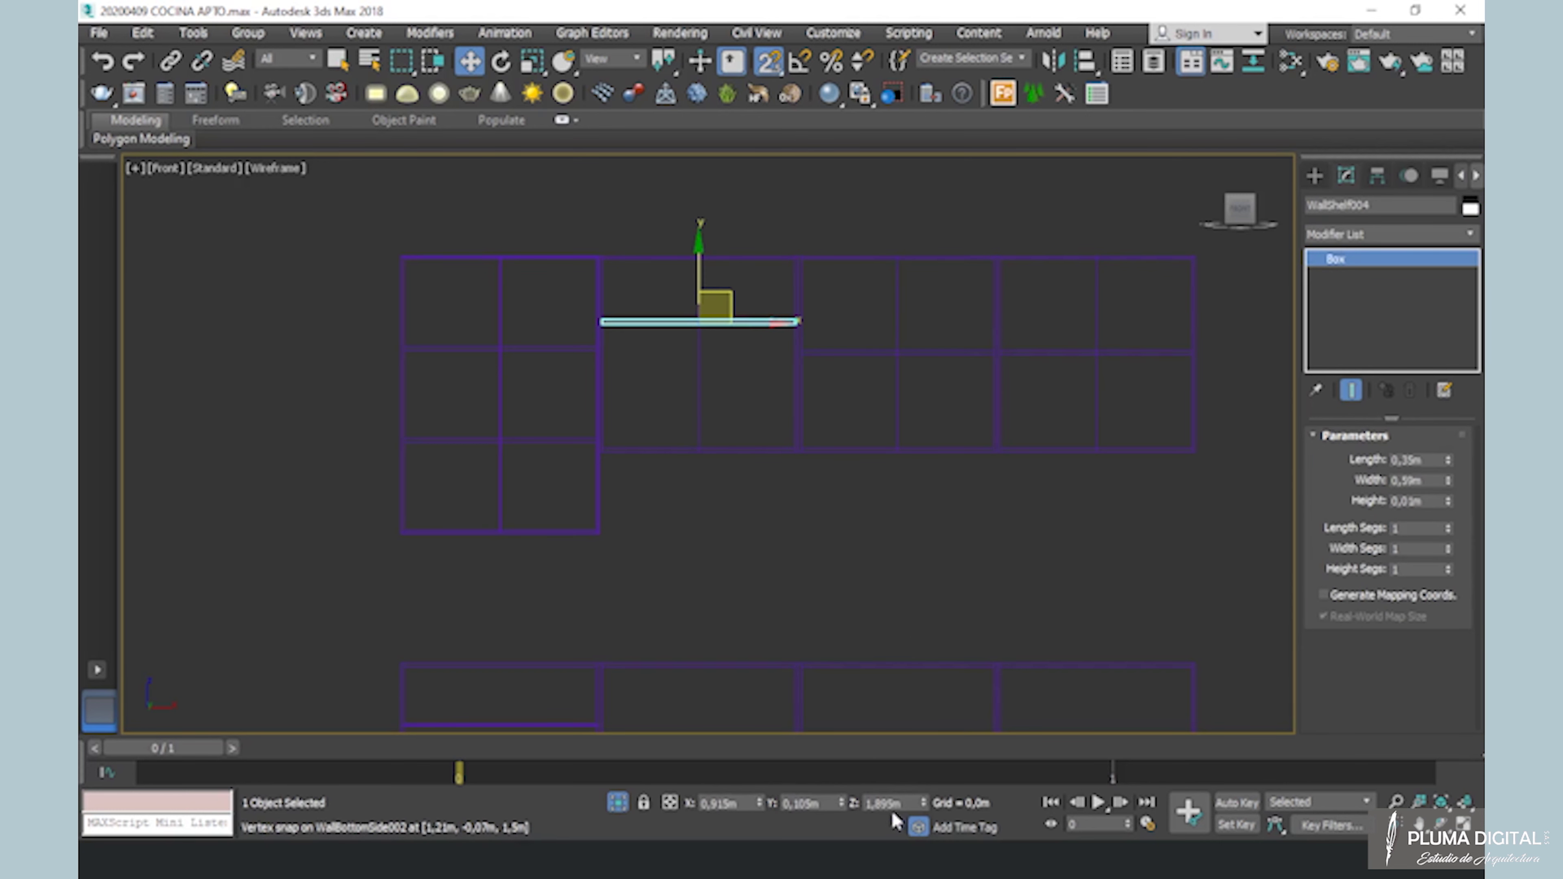
pyautogui.click(864, 584)
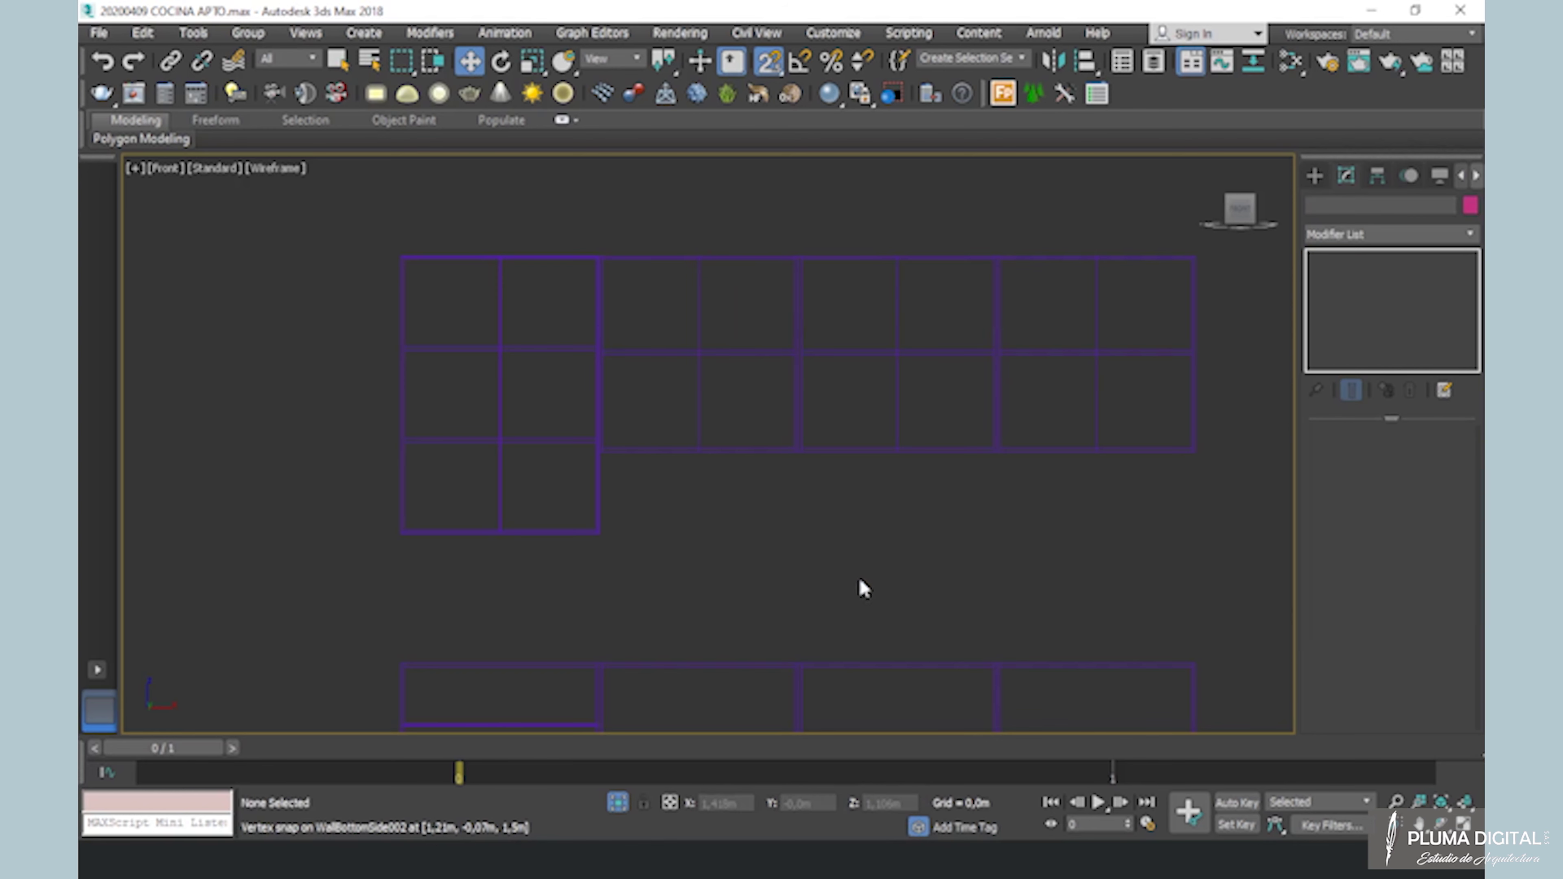
# Resize the lowest drawer front of the four-drawer floor cabinet to 0.605 m wide and 0.182 m high
pyautogui.scroll(-3, 854, 571)
pyautogui.scroll(-2, 813, 492)
pyautogui.scroll(4, 640, 487)
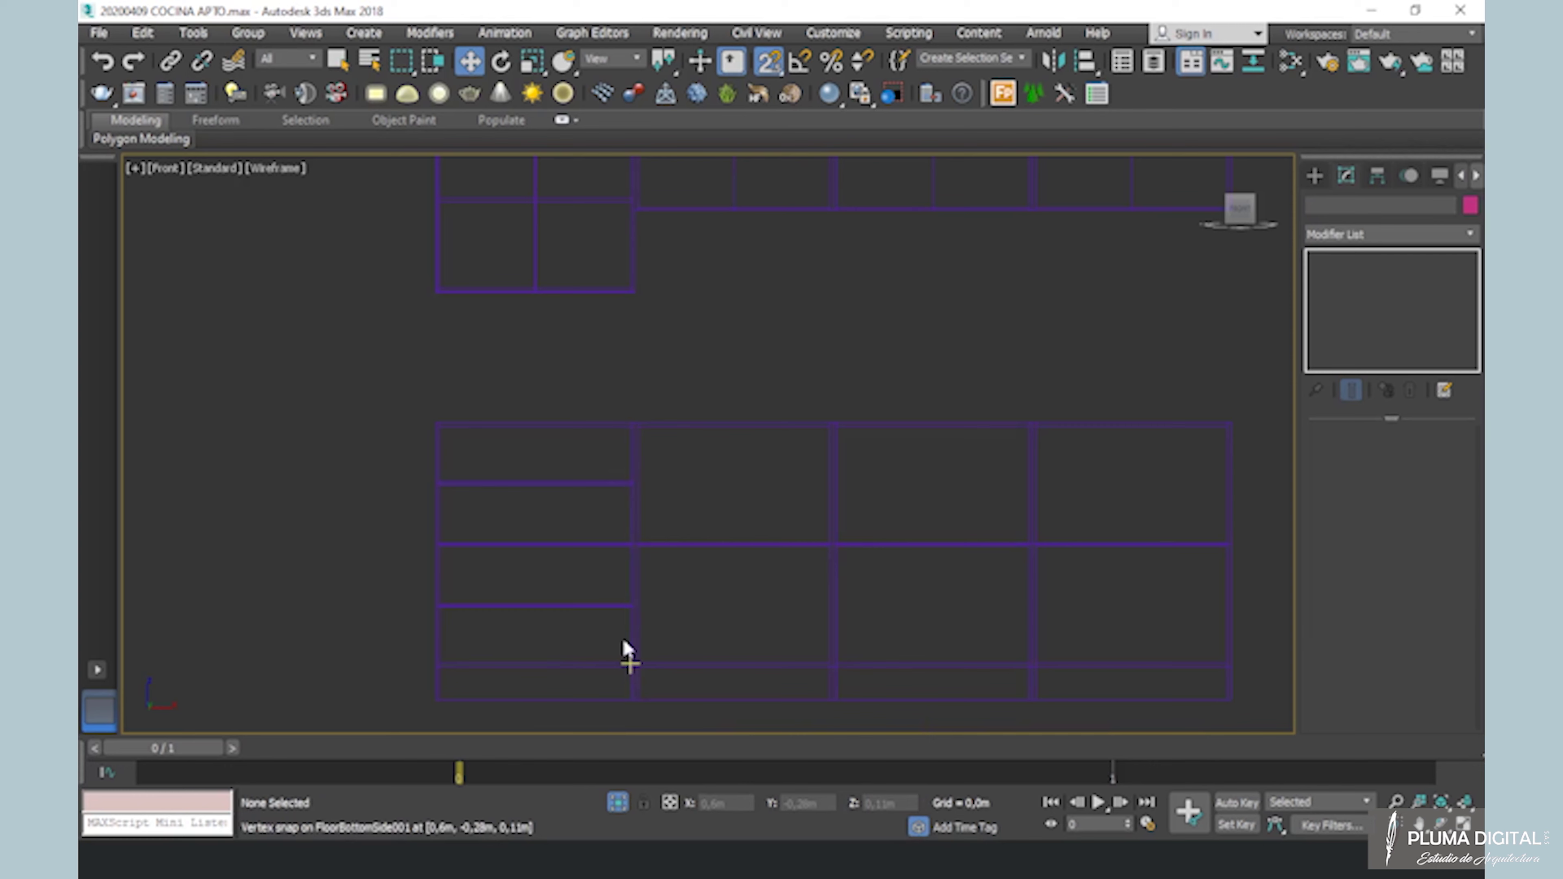
pyautogui.scroll(5, 440, 656)
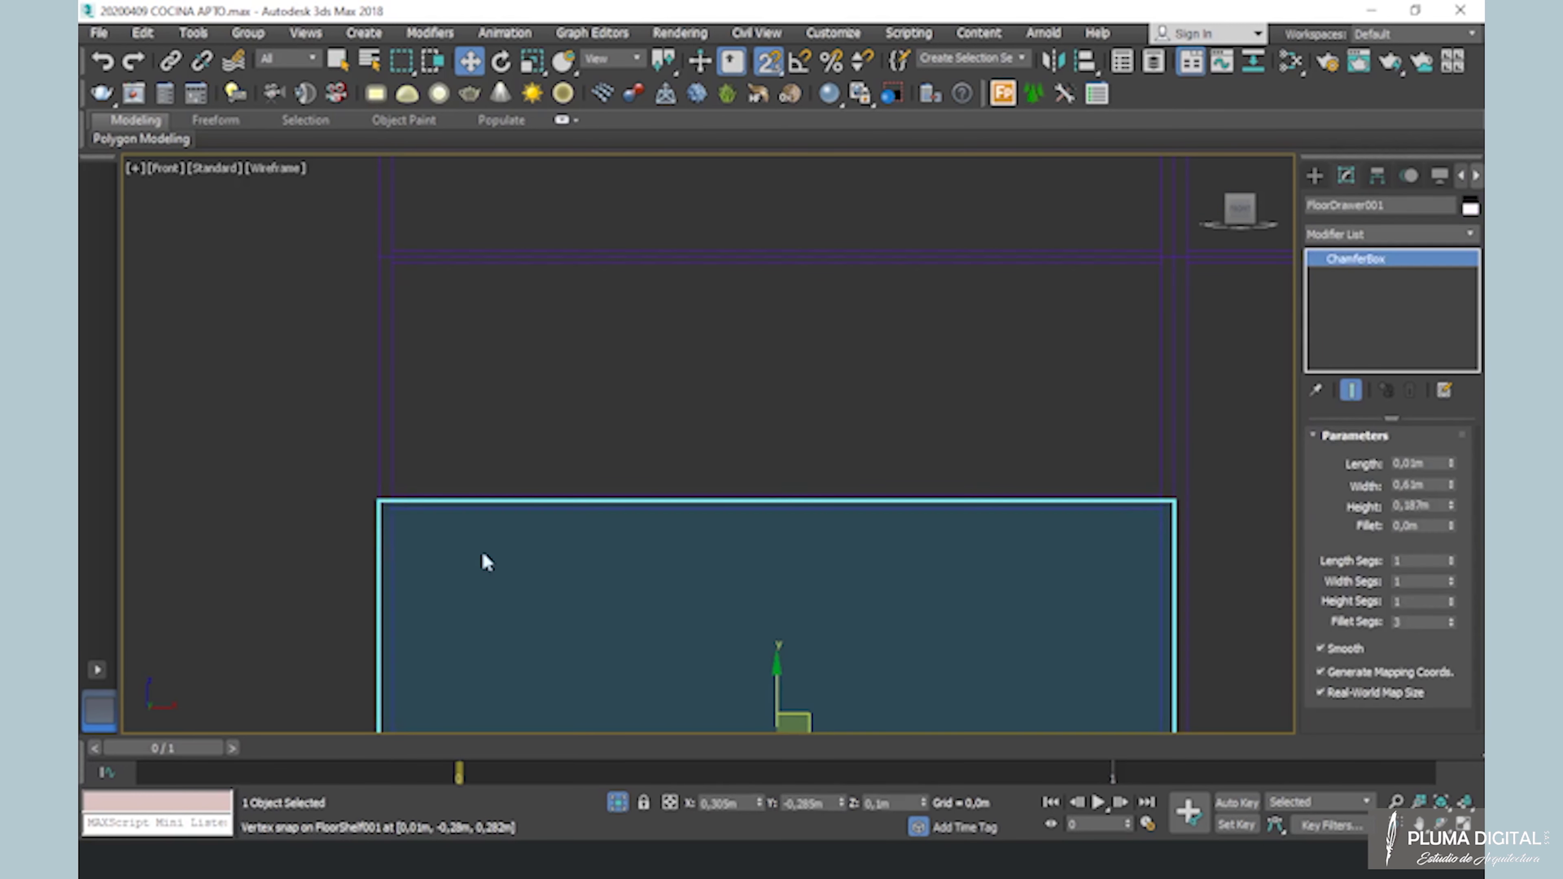
pyautogui.doubleClick(1413, 485)
pyautogui.write('0,605')
pyautogui.press('Tab')
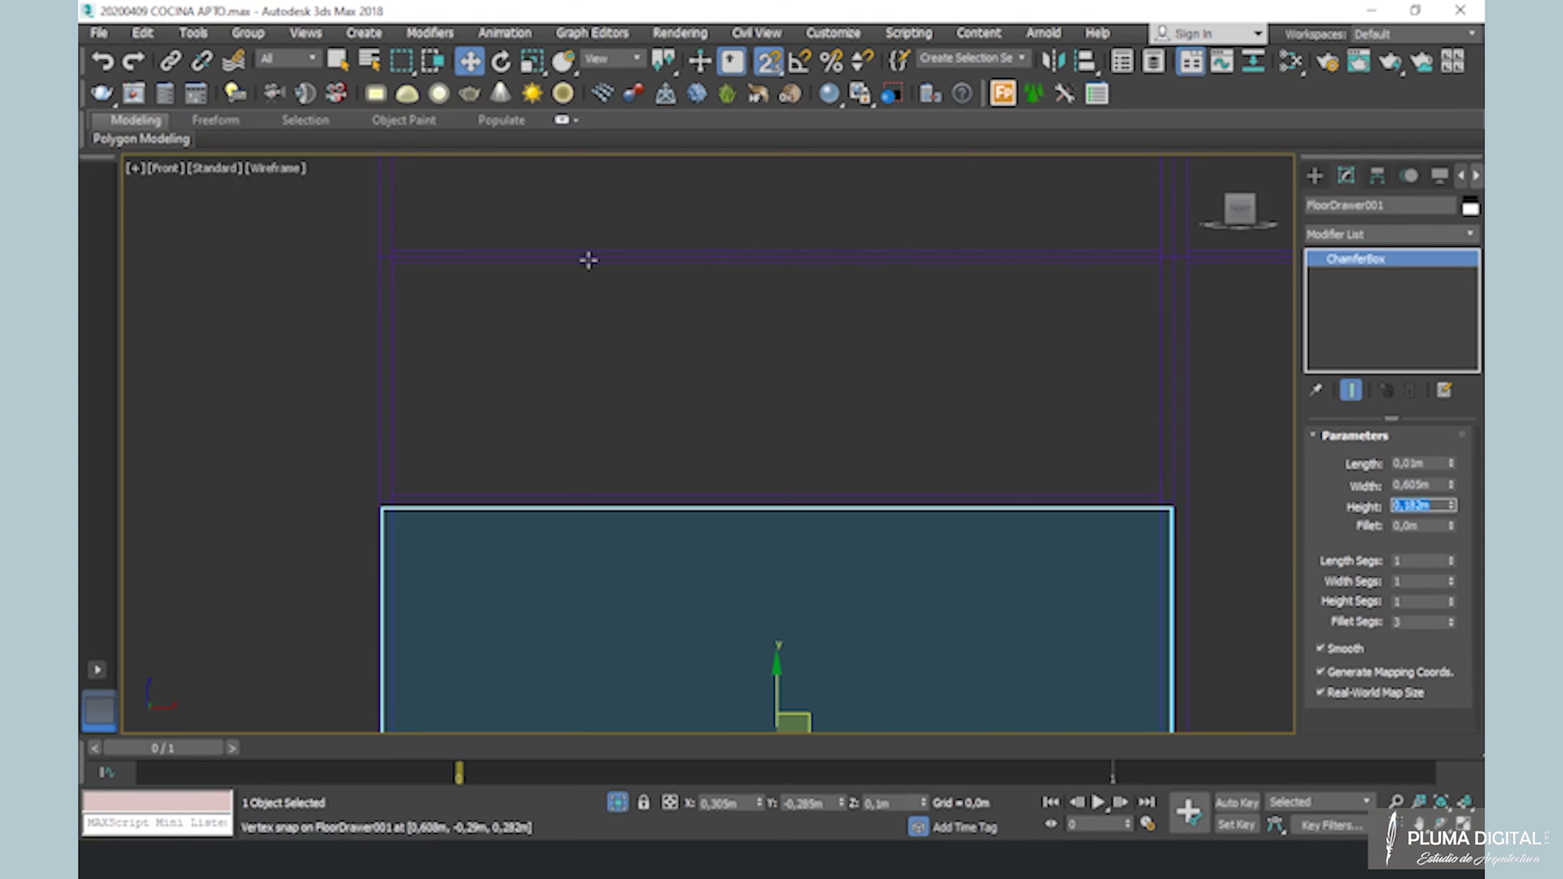
# Resize the second and third drawer fronts from the bottom of the same cabinet to 0.605 m wide and 0.182 m high
pyautogui.keyDown('shift'); pyautogui.moveTo(382, 499); pyautogui.dragTo(387, 261); pyautogui.keyUp('shift')
pyautogui.moveTo(1409, 484); pyautogui.dragTo(1423, 485)
pyautogui.press('Tab')
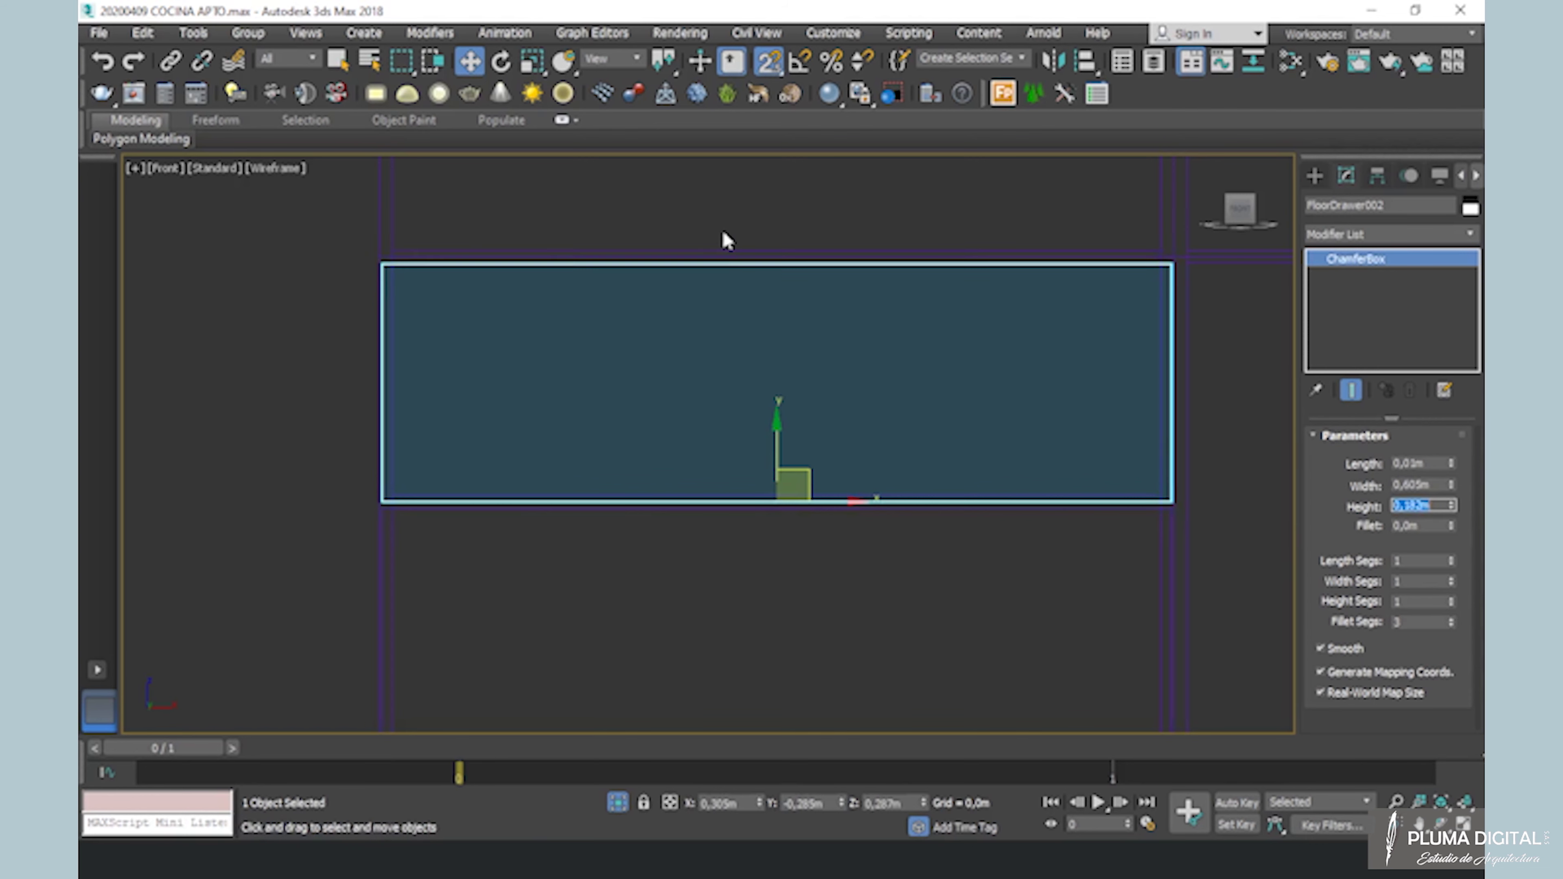
pyautogui.moveTo(605, 180); pyautogui.dragTo(562, 432, button='middle')
pyautogui.press('Delete')
pyautogui.click(338, 388)
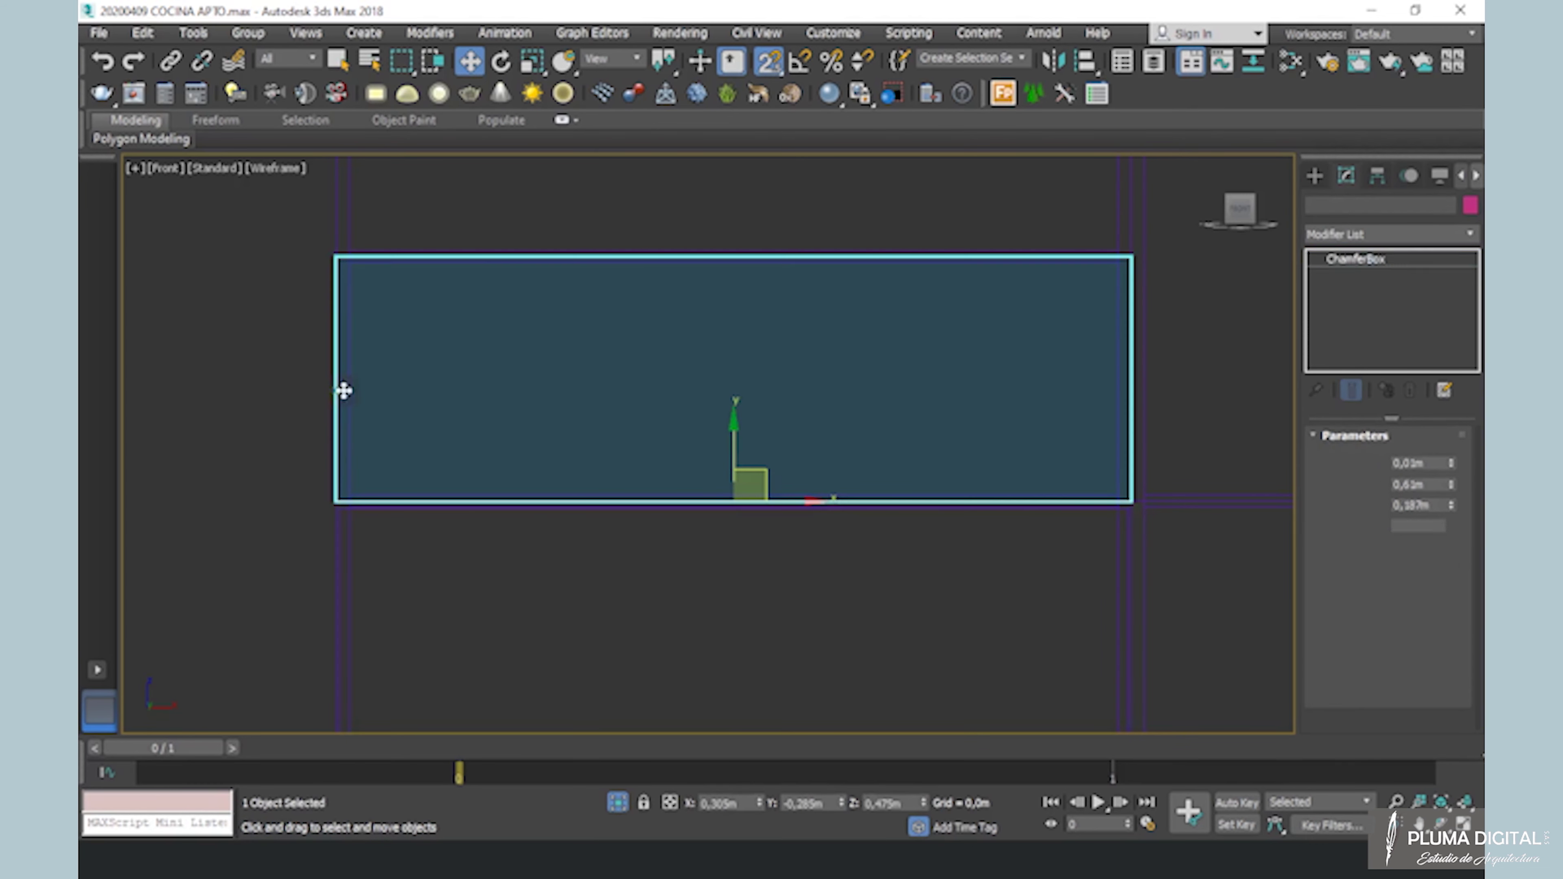
pyautogui.moveTo(1409, 485); pyautogui.dragTo(1474, 500)
pyautogui.press('Tab')
# Resize the top drawer front of the four-drawer floor cabinet to 0.605 m wide and 0.182 m high
pyautogui.moveTo(621, 243); pyautogui.dragTo(628, 488, button='middle')
pyautogui.click(343, 456)
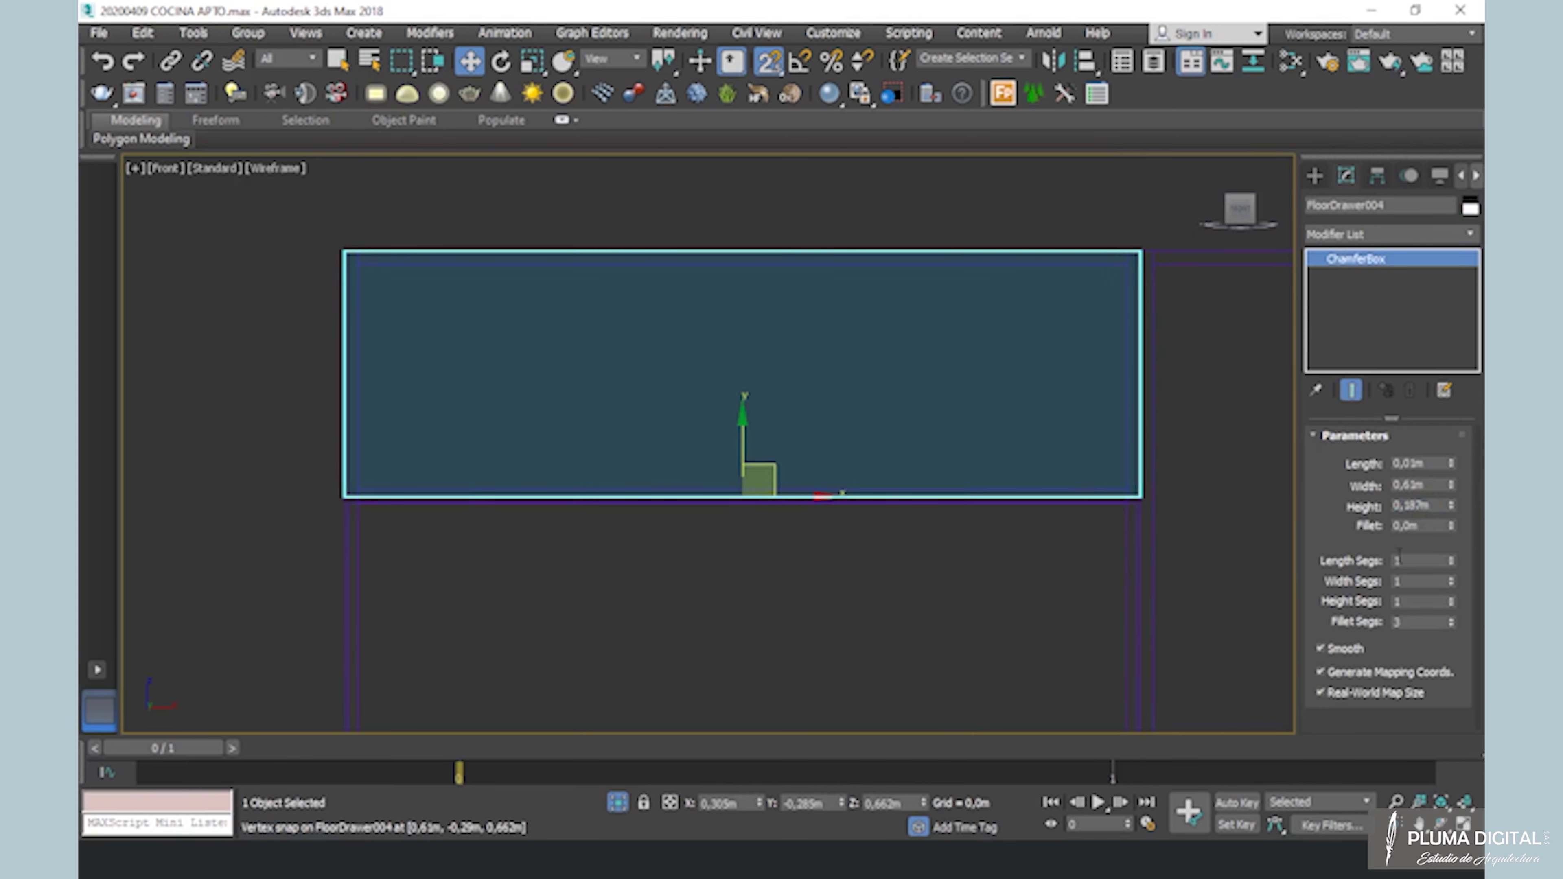
pyautogui.doubleClick(1415, 486)
pyautogui.write('0,605')
pyautogui.press('Tab')
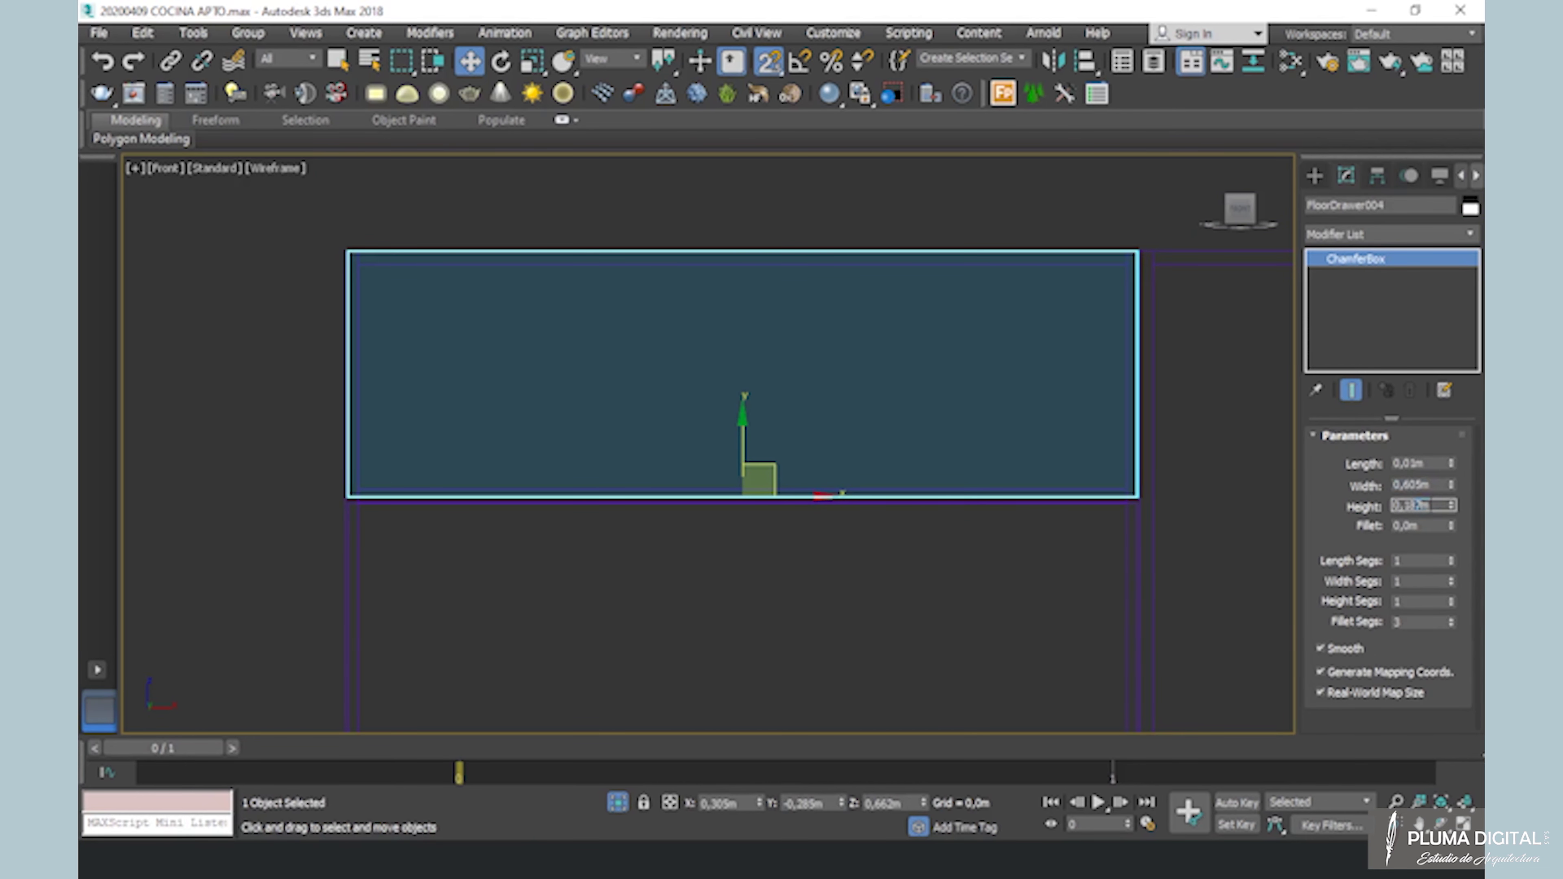
# Resize the lower drawer front of the two-drawer cabinet beside the four-drawer unit to 0.605 m wide and 0.37 m high
pyautogui.scroll(-5, 635, 502)
pyautogui.scroll(3, 652, 542)
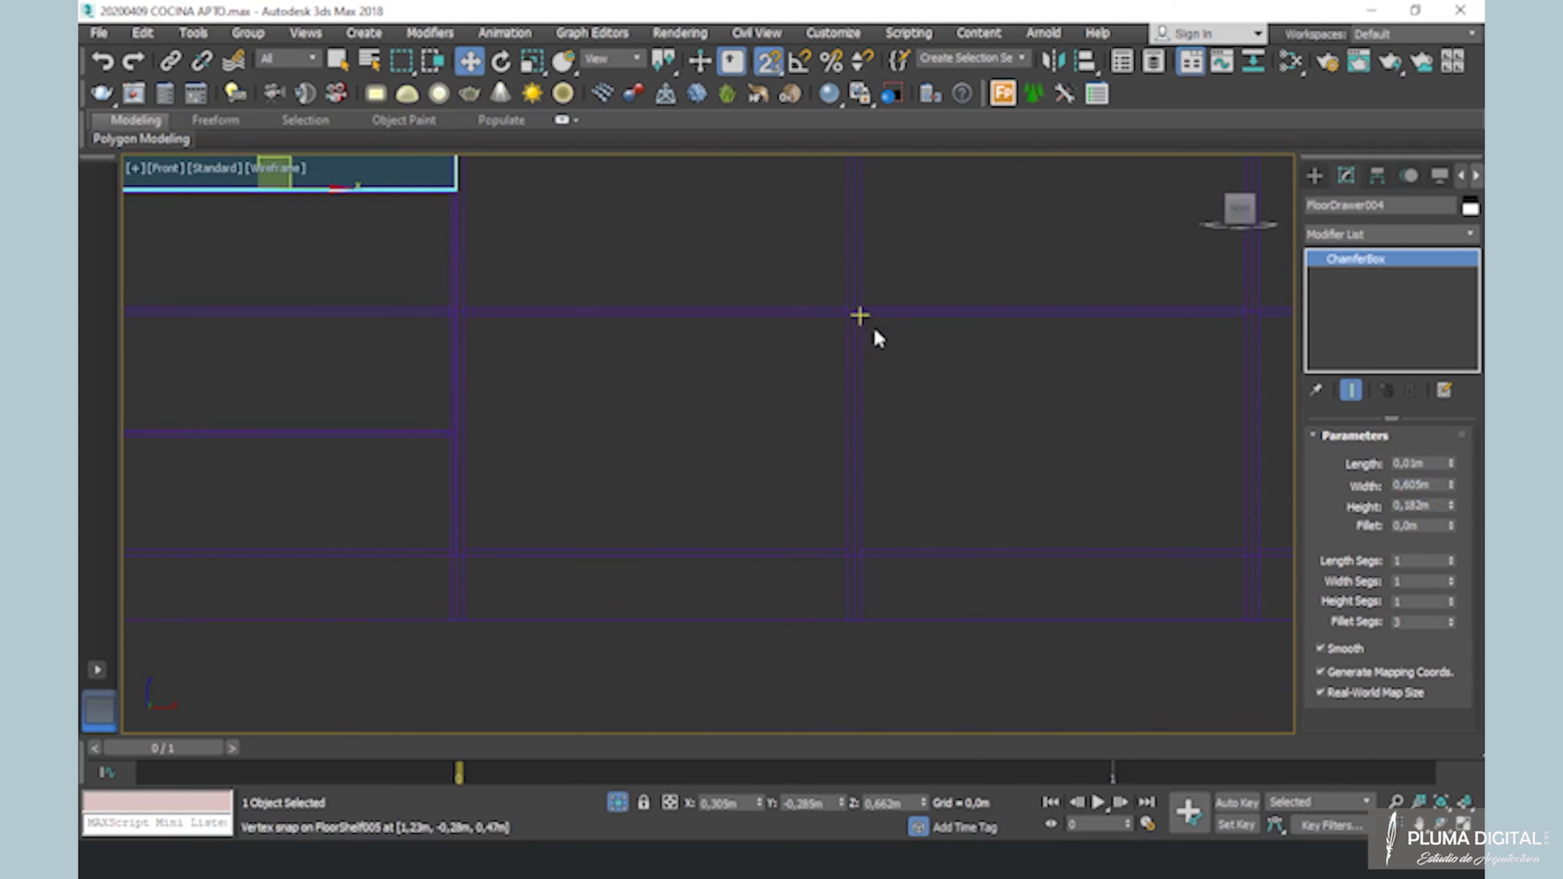
pyautogui.click(857, 318)
pyautogui.moveTo(1407, 485); pyautogui.dragTo(1439, 503)
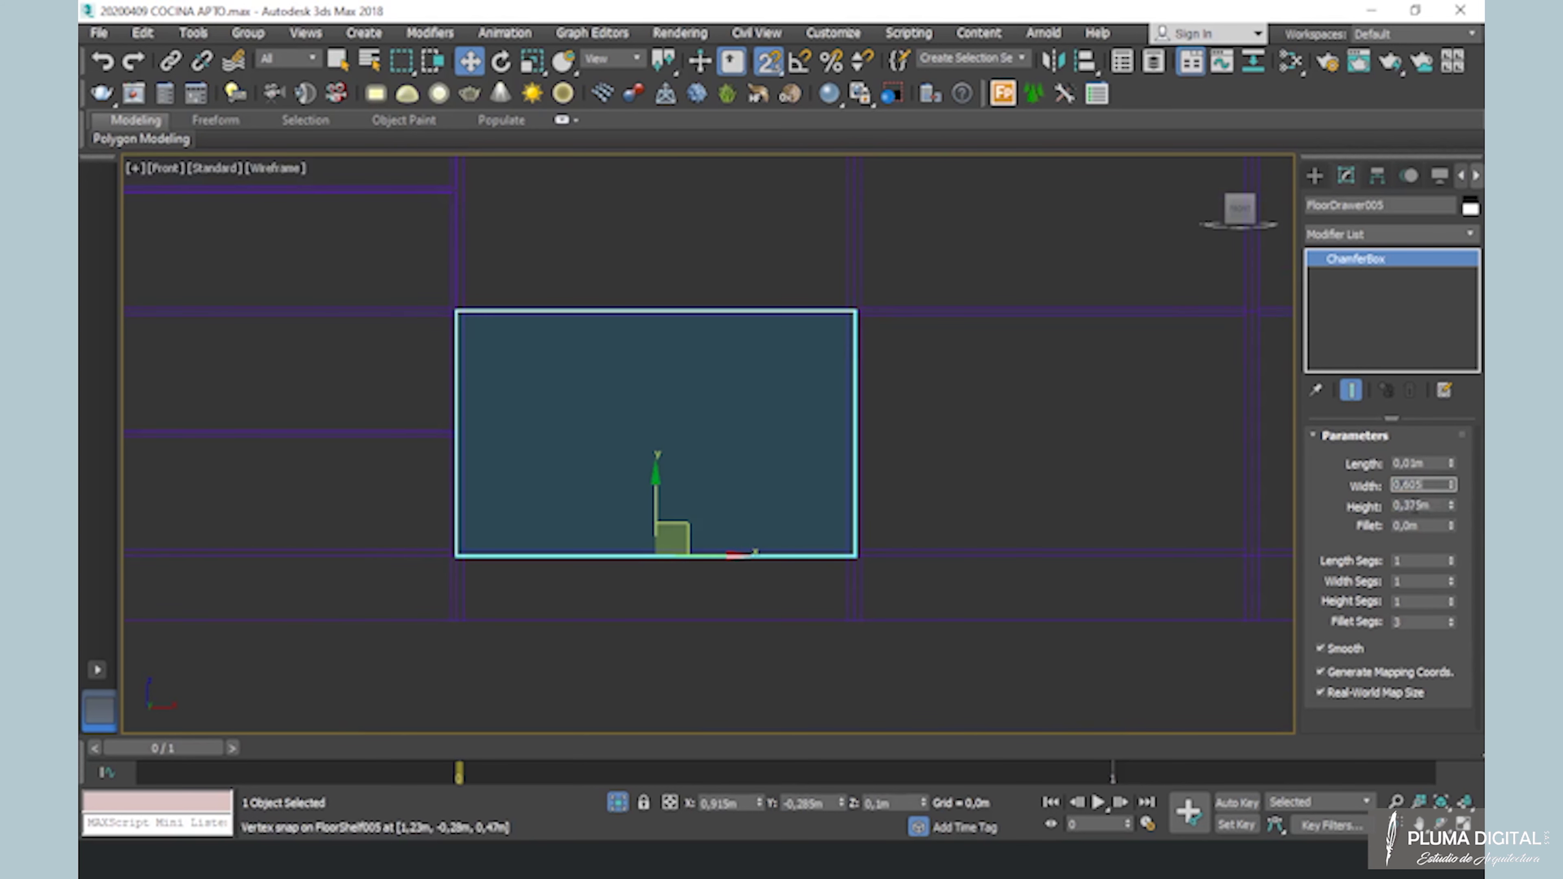
pyautogui.write('05')
pyautogui.press('Tab')
# Resize the lower drawer fronts of the remaining two two-drawer floor cabinets to 0.605 m wide and 0.37 m high
pyautogui.click(952, 553)
pyautogui.moveTo(1408, 485)
pyautogui.mouseDown()
pyautogui.moveTo(1434, 490)
pyautogui.moveTo(1418, 520)
pyautogui.mouseUp()
pyautogui.write('05')
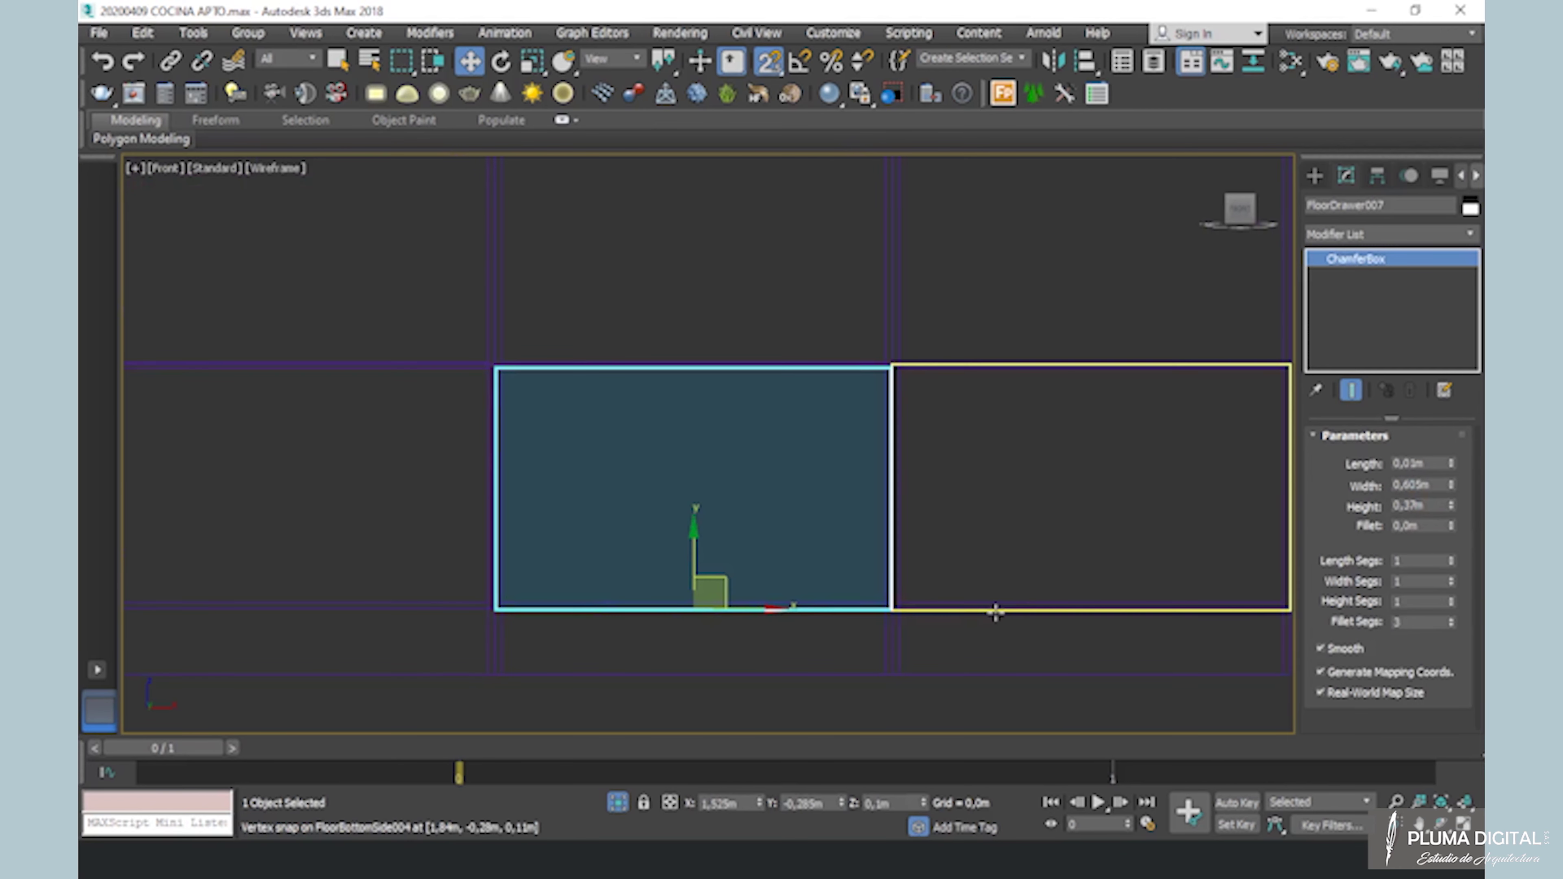
pyautogui.click(995, 603)
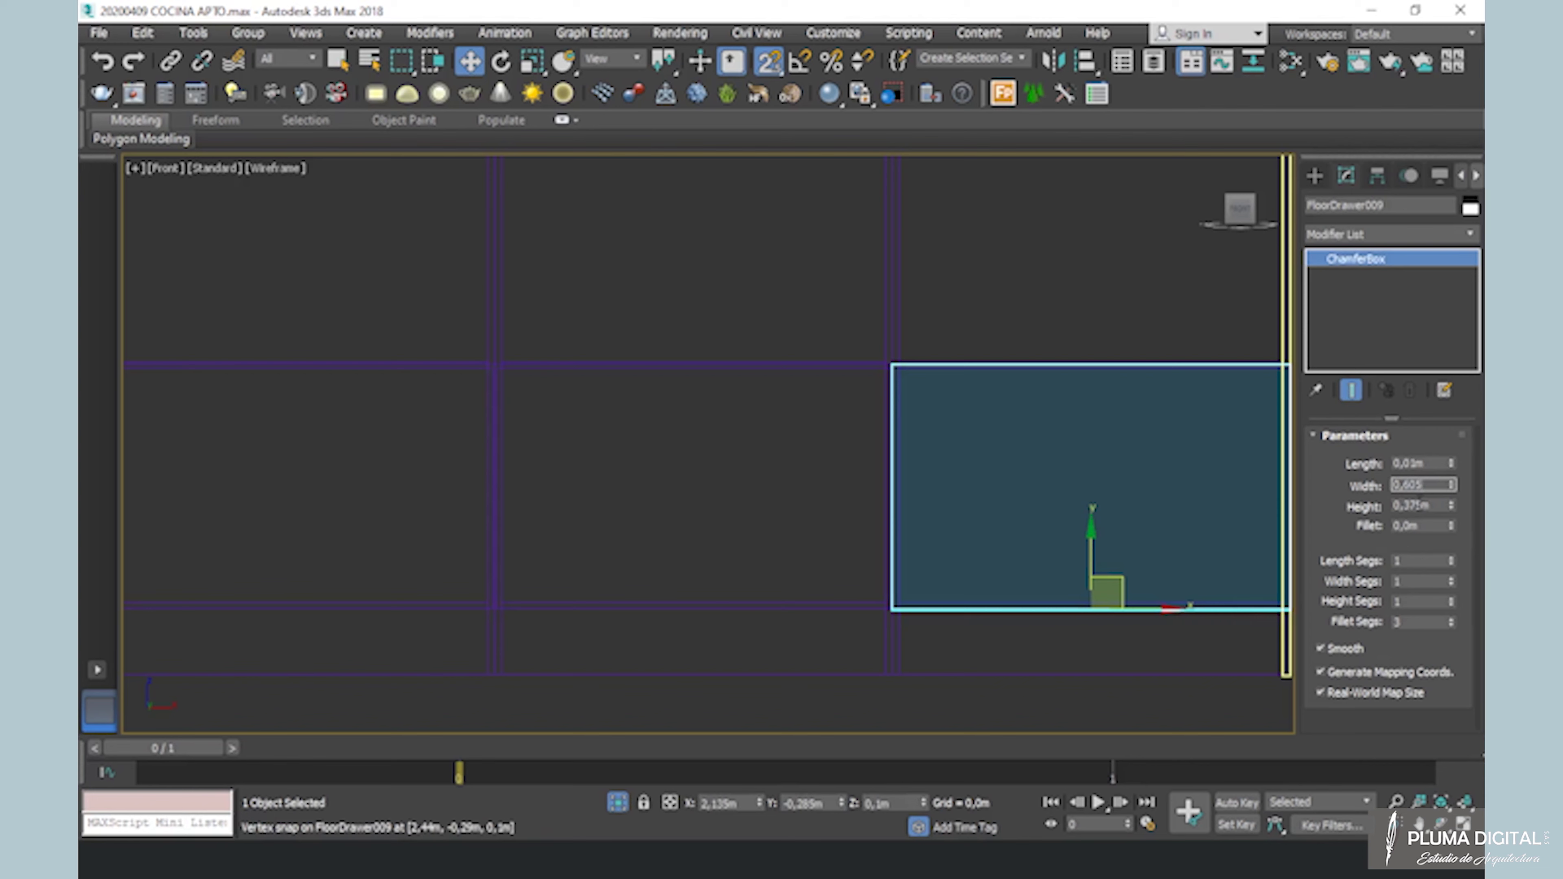
pyautogui.click(1054, 363)
pyautogui.click(1053, 363)
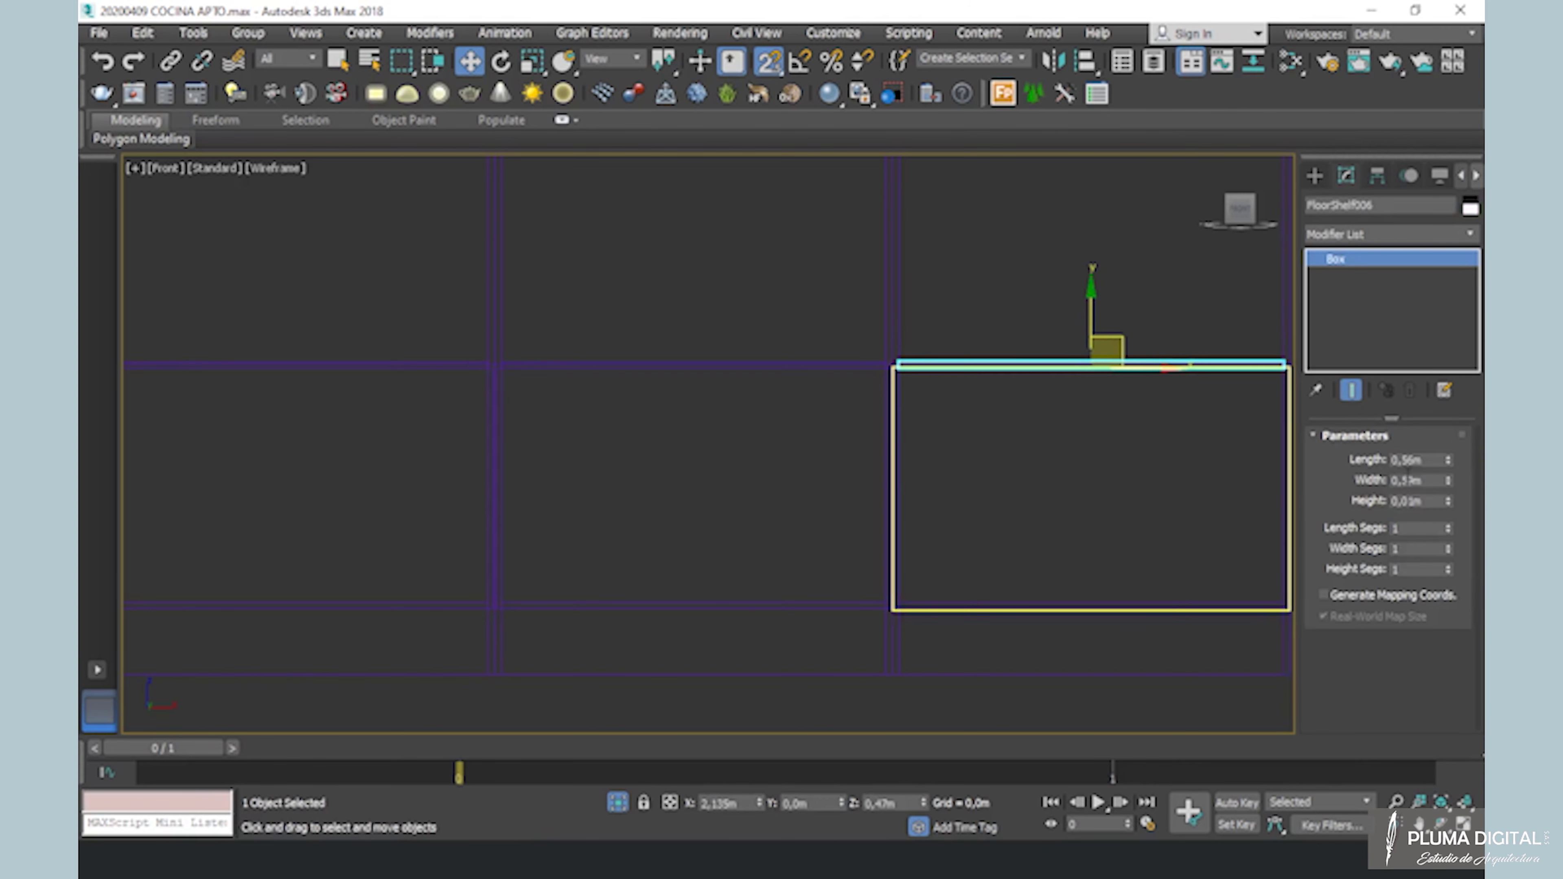
# Resize the upper drawer front of the rightmost floor cabinet to 0.605 m wide and 0.37 m high
pyautogui.moveTo(1182, 170); pyautogui.dragTo(1015, 403, button='middle')
pyautogui.click(1019, 356)
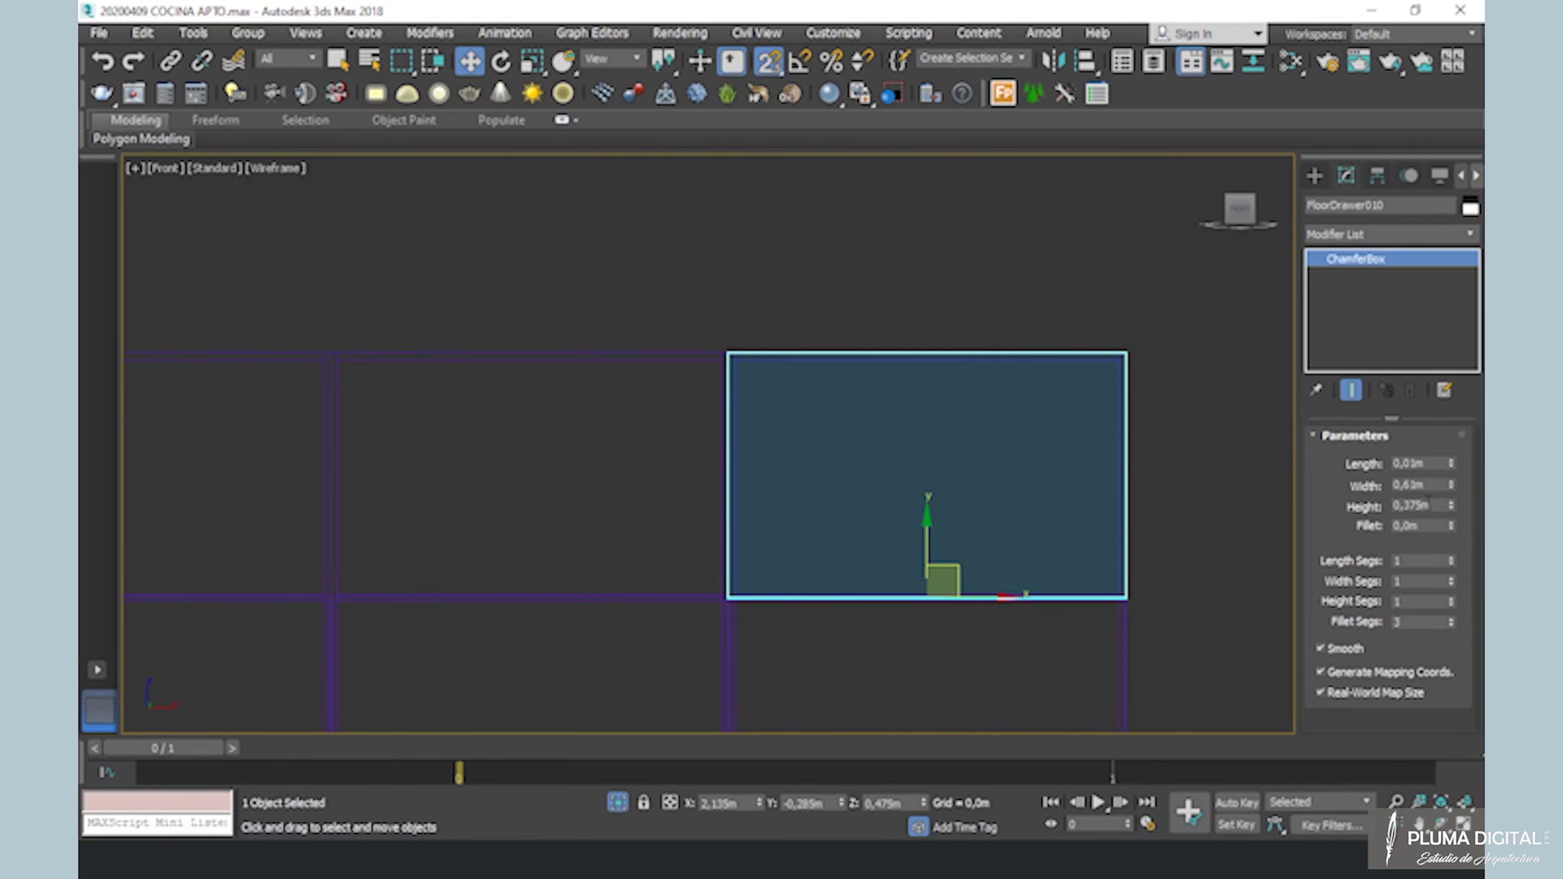
pyautogui.doubleClick(1418, 485)
pyautogui.write('0,605')
pyautogui.press('Tab')
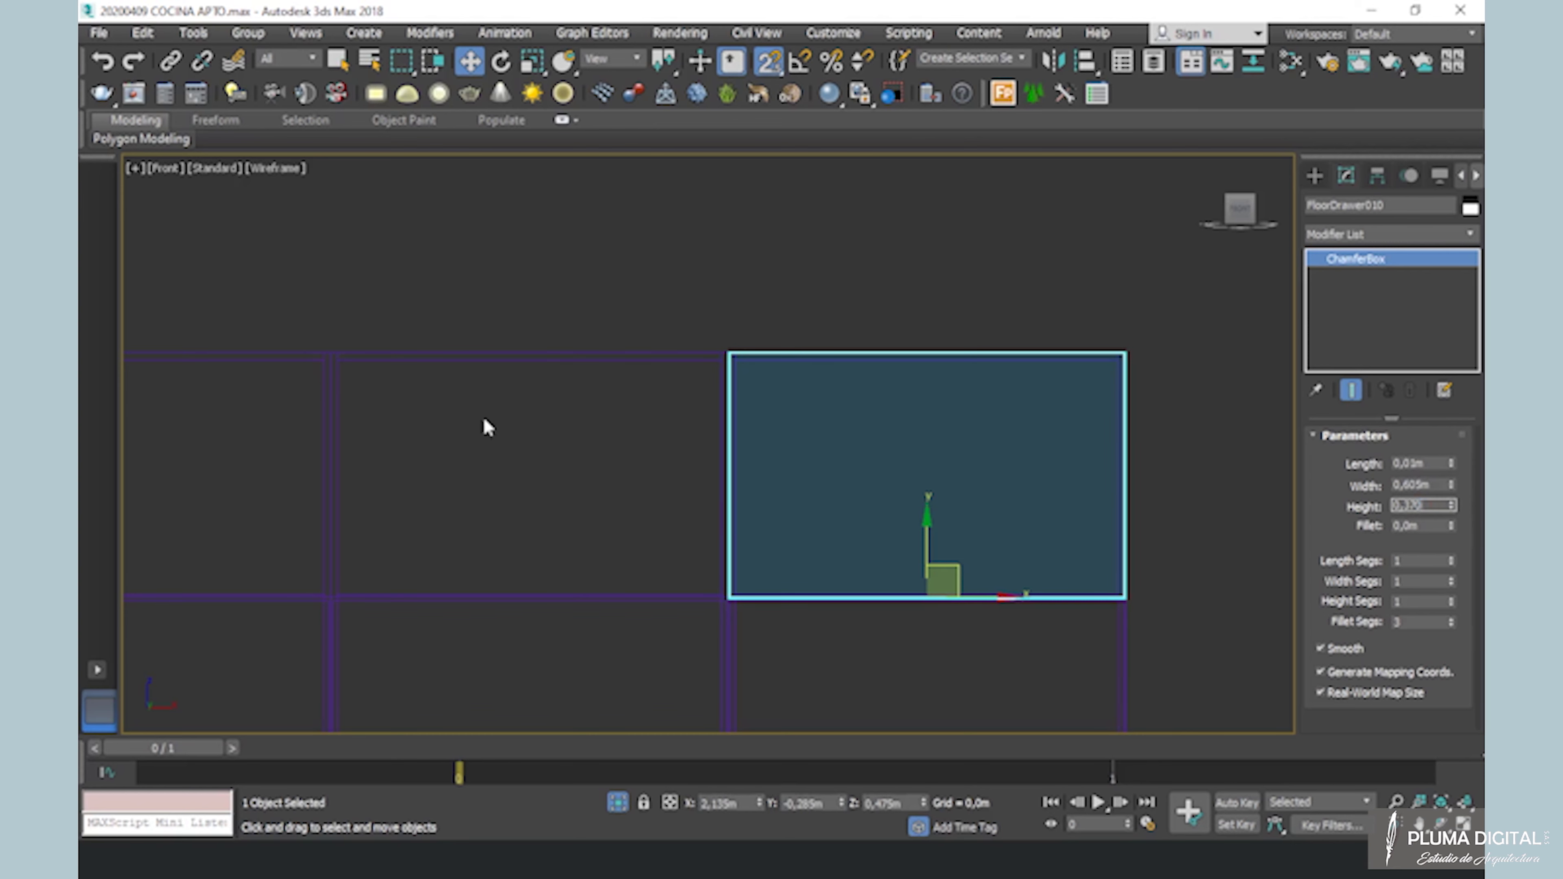
# Resize the upper drawer fronts of the other two two-drawer floor cabinets to 0.605 m wide and 0.37 m high
pyautogui.click(549, 353)
pyautogui.moveTo(1409, 485); pyautogui.dragTo(1466, 489)
pyautogui.write('0,605')
pyautogui.press('Tab')
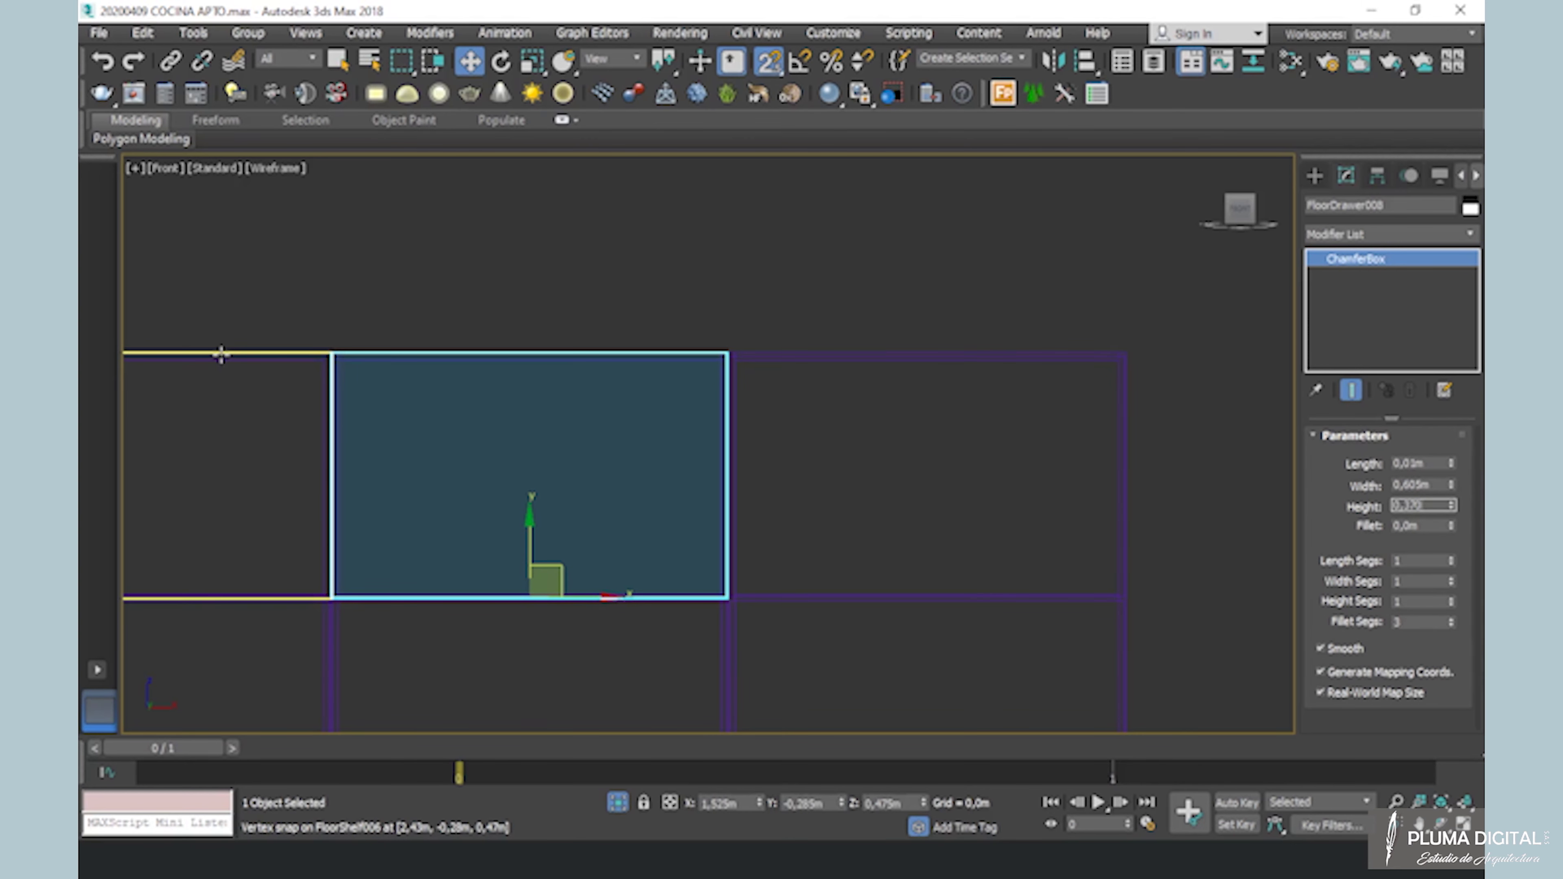
pyautogui.click(221, 353)
pyautogui.moveTo(1407, 485); pyautogui.dragTo(1458, 490)
pyautogui.write('0,605')
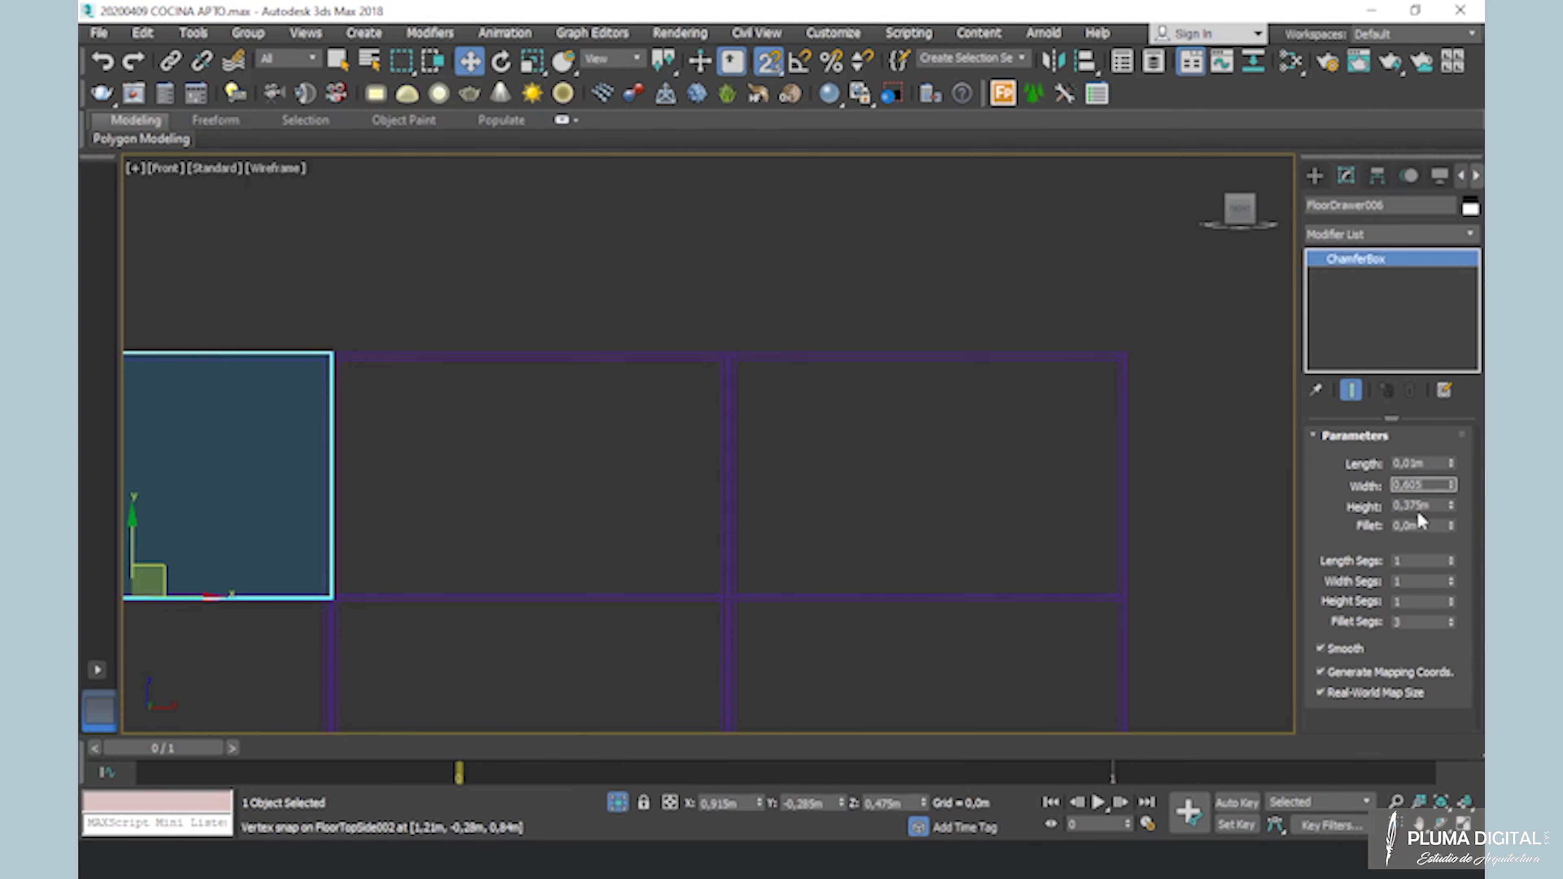
pyautogui.press('Tab')
pyautogui.click(1069, 333)
# Delete the top panels of the first, third and fourth floor cabinets from the left
pyautogui.scroll(-3, 1065, 327)
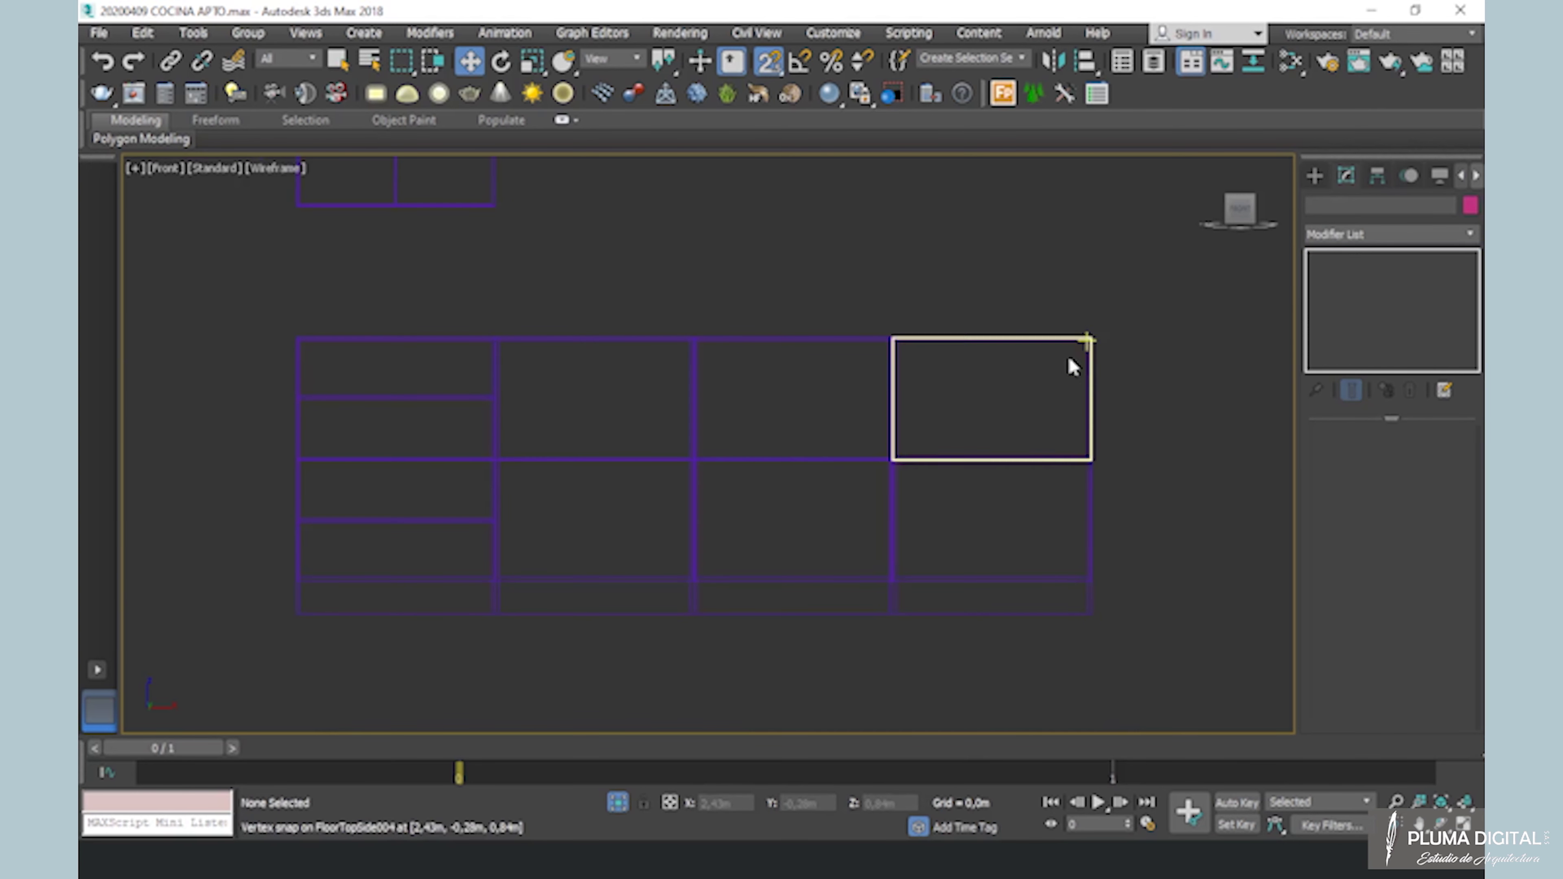
pyautogui.press('F3')
pyautogui.moveTo(1060, 370)
pyautogui.keyDown('alt'); pyautogui.mouseDown(button='middle')
pyautogui.moveTo(1014, 430)
pyautogui.moveTo(1082, 427)
pyautogui.moveTo(998, 422)
pyautogui.mouseUp(button='middle'); pyautogui.keyUp('alt')
pyautogui.click(907, 423)
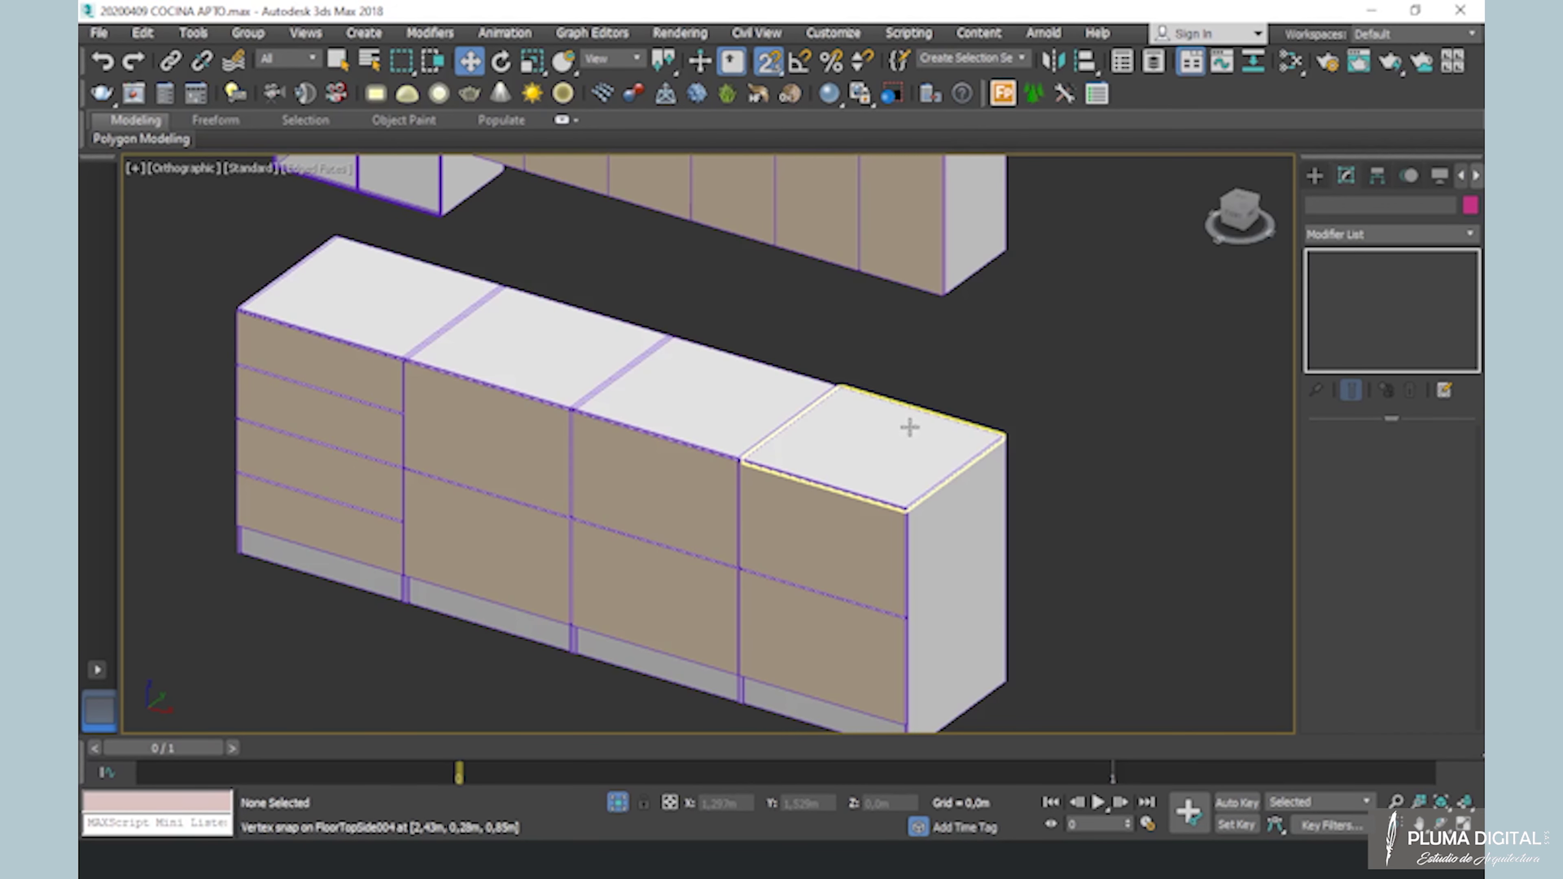
pyautogui.keyDown('ctrl'); pyautogui.click(739, 373); pyautogui.keyUp('ctrl')
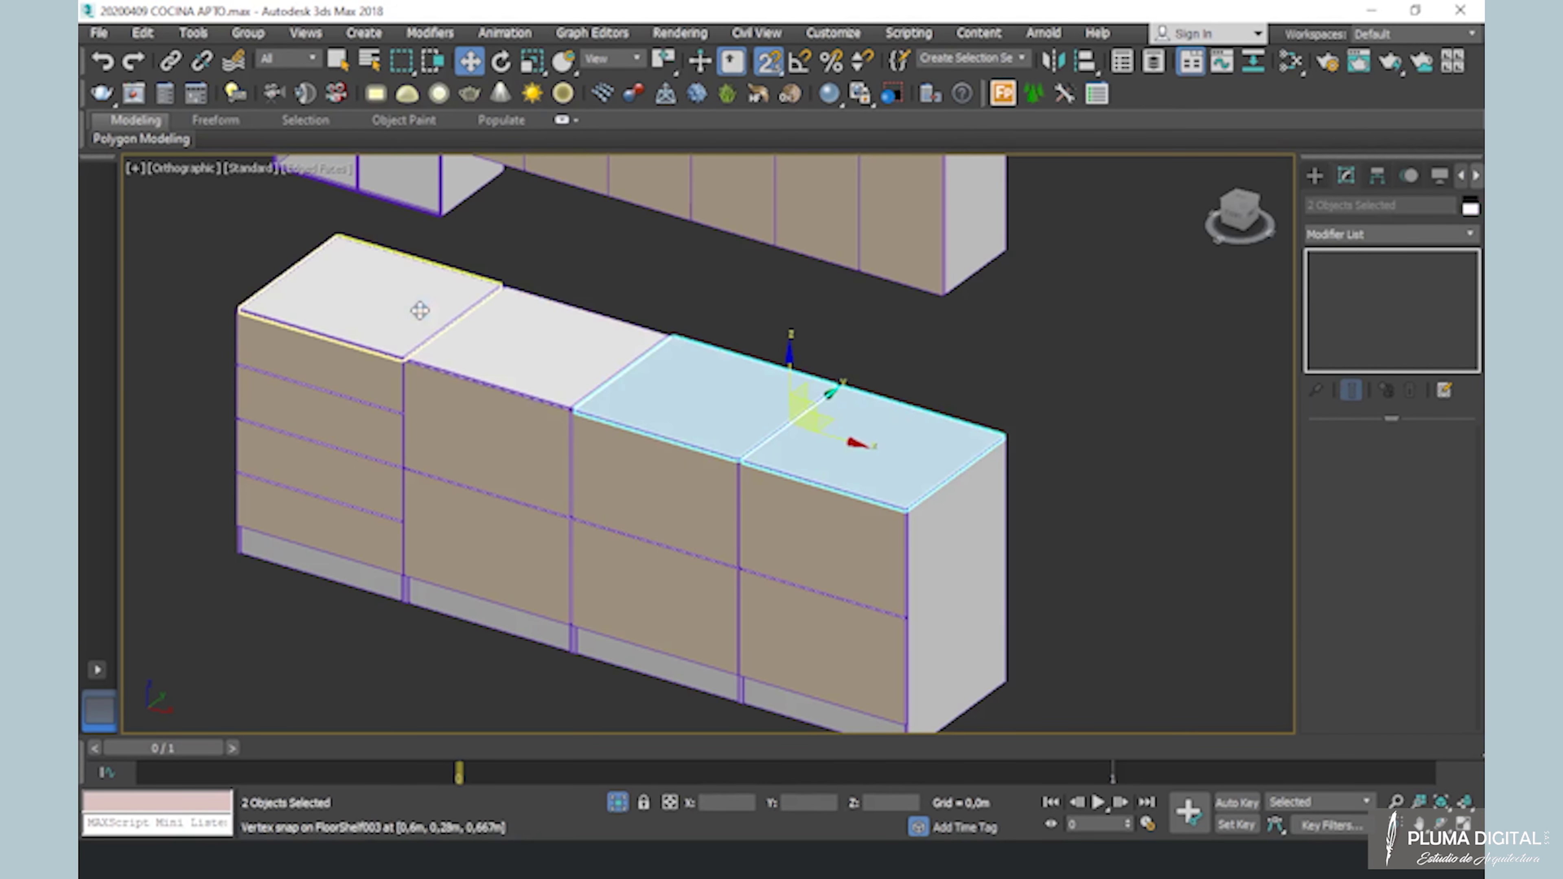
pyautogui.keyDown('ctrl'); pyautogui.click(432, 316); pyautogui.keyUp('ctrl')
pyautogui.press('Delete')
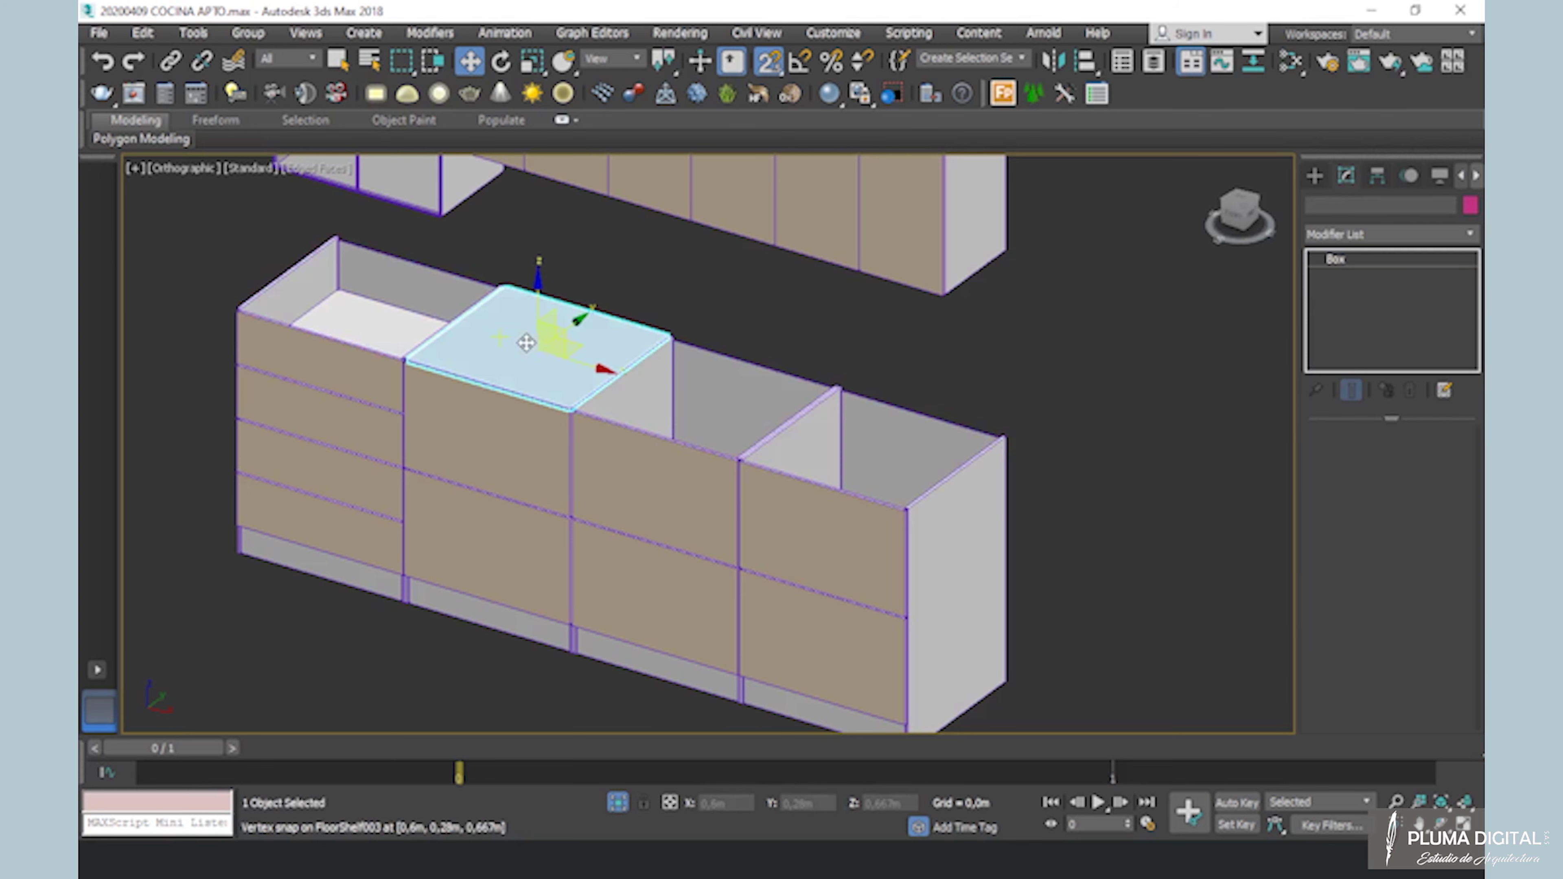
# Turn the remaining floor cabinet top panel into a countertop 2.44 m wide and 0.05 m high
pyautogui.click(525, 340)
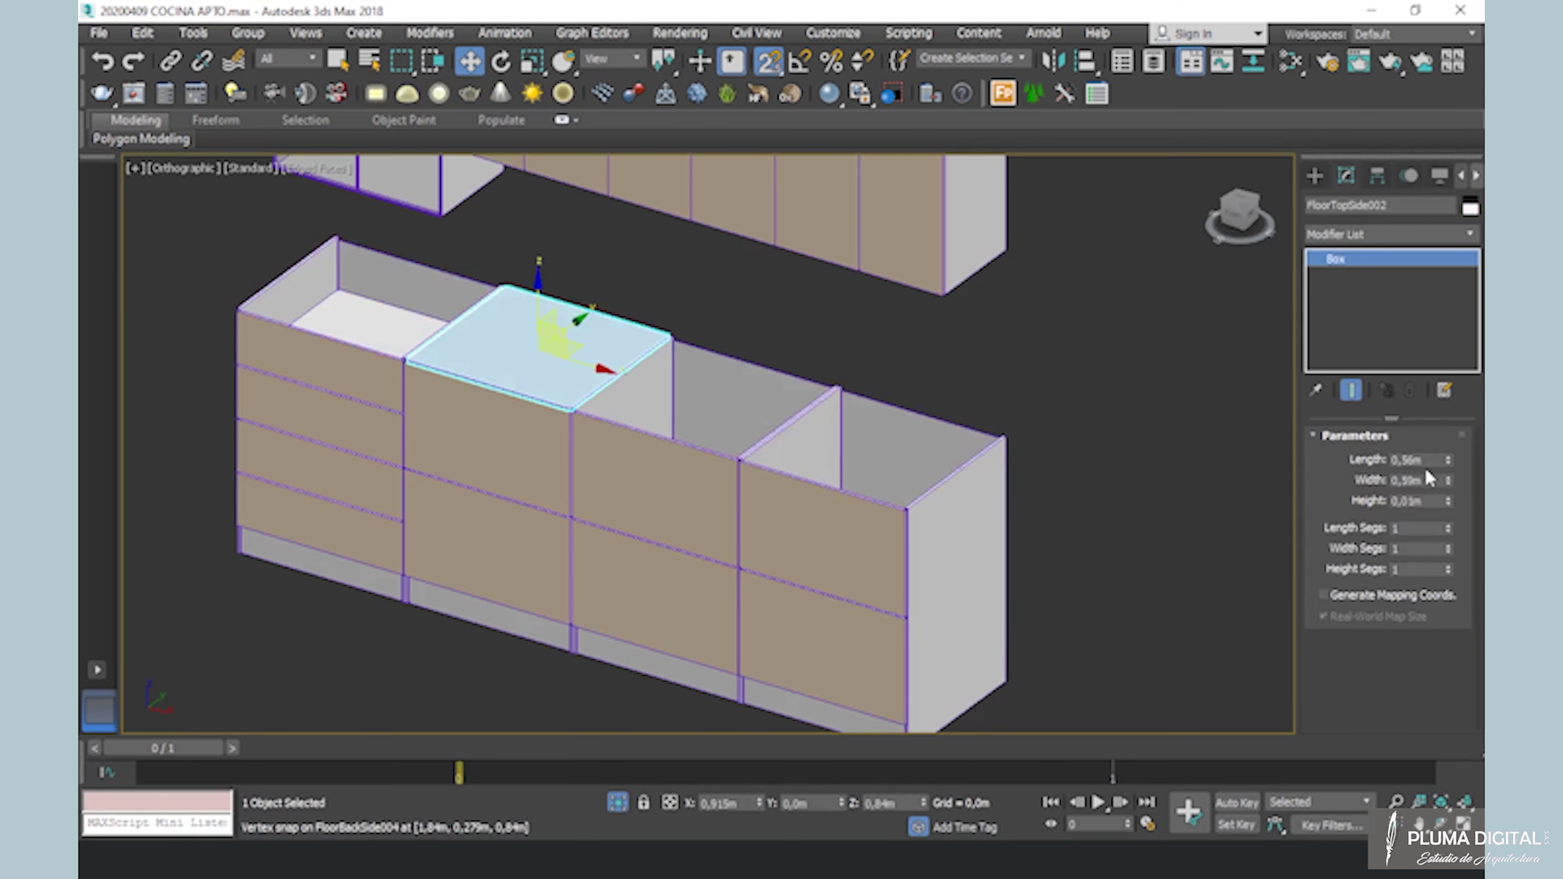
pyautogui.moveTo(1447, 483); pyautogui.dragTo(1450, 421)
pyautogui.moveTo(1440, 480); pyautogui.dragTo(1325, 484)
pyautogui.write('2,44')
pyautogui.press('Return')
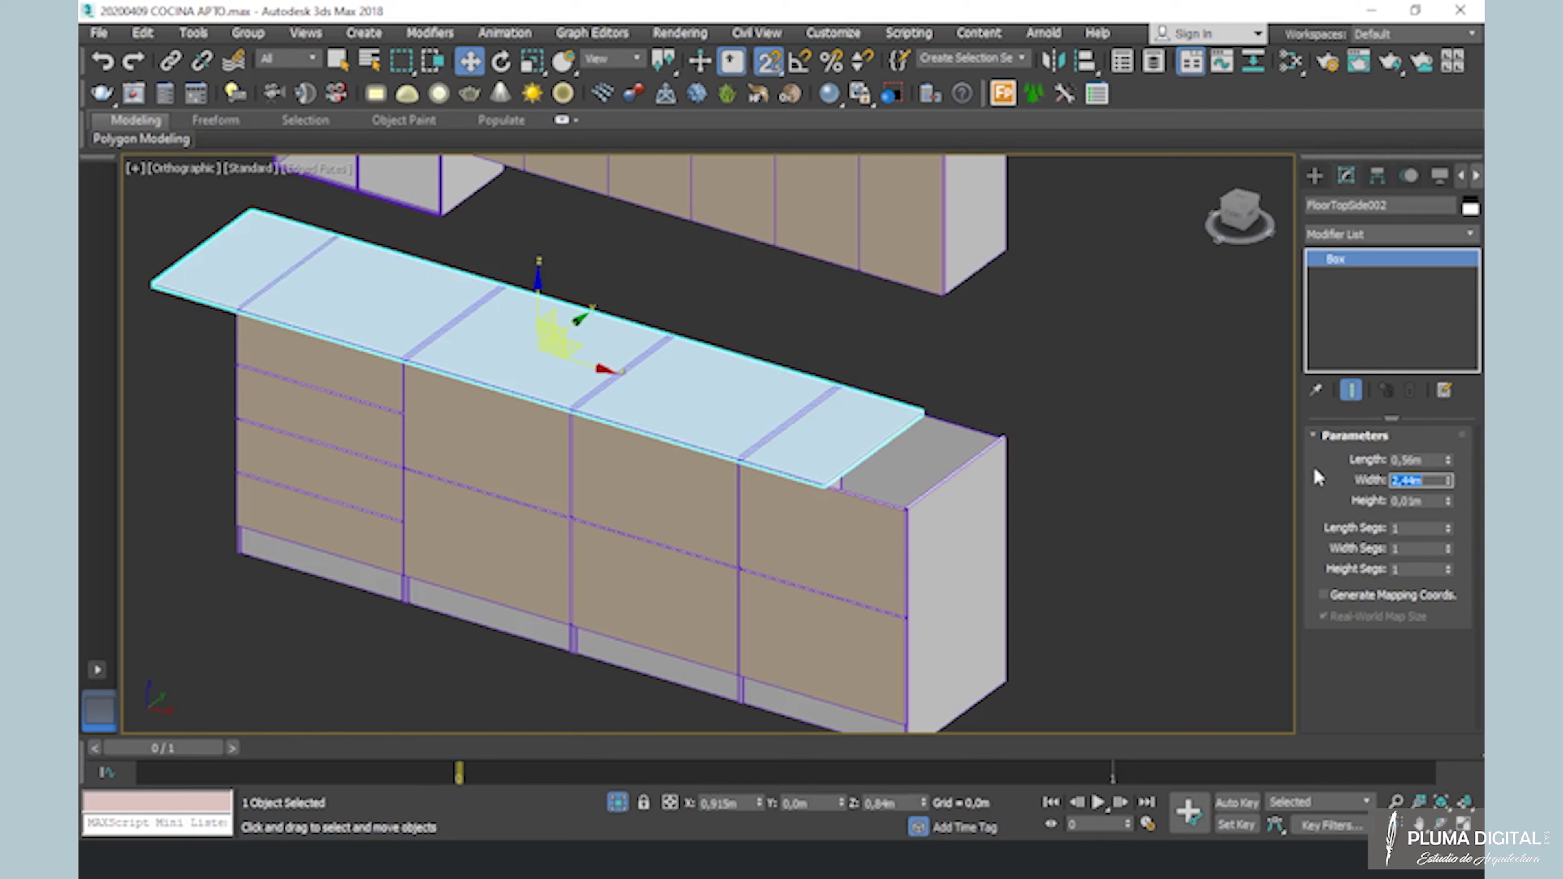
pyautogui.moveTo(1407, 502); pyautogui.dragTo(1452, 501)
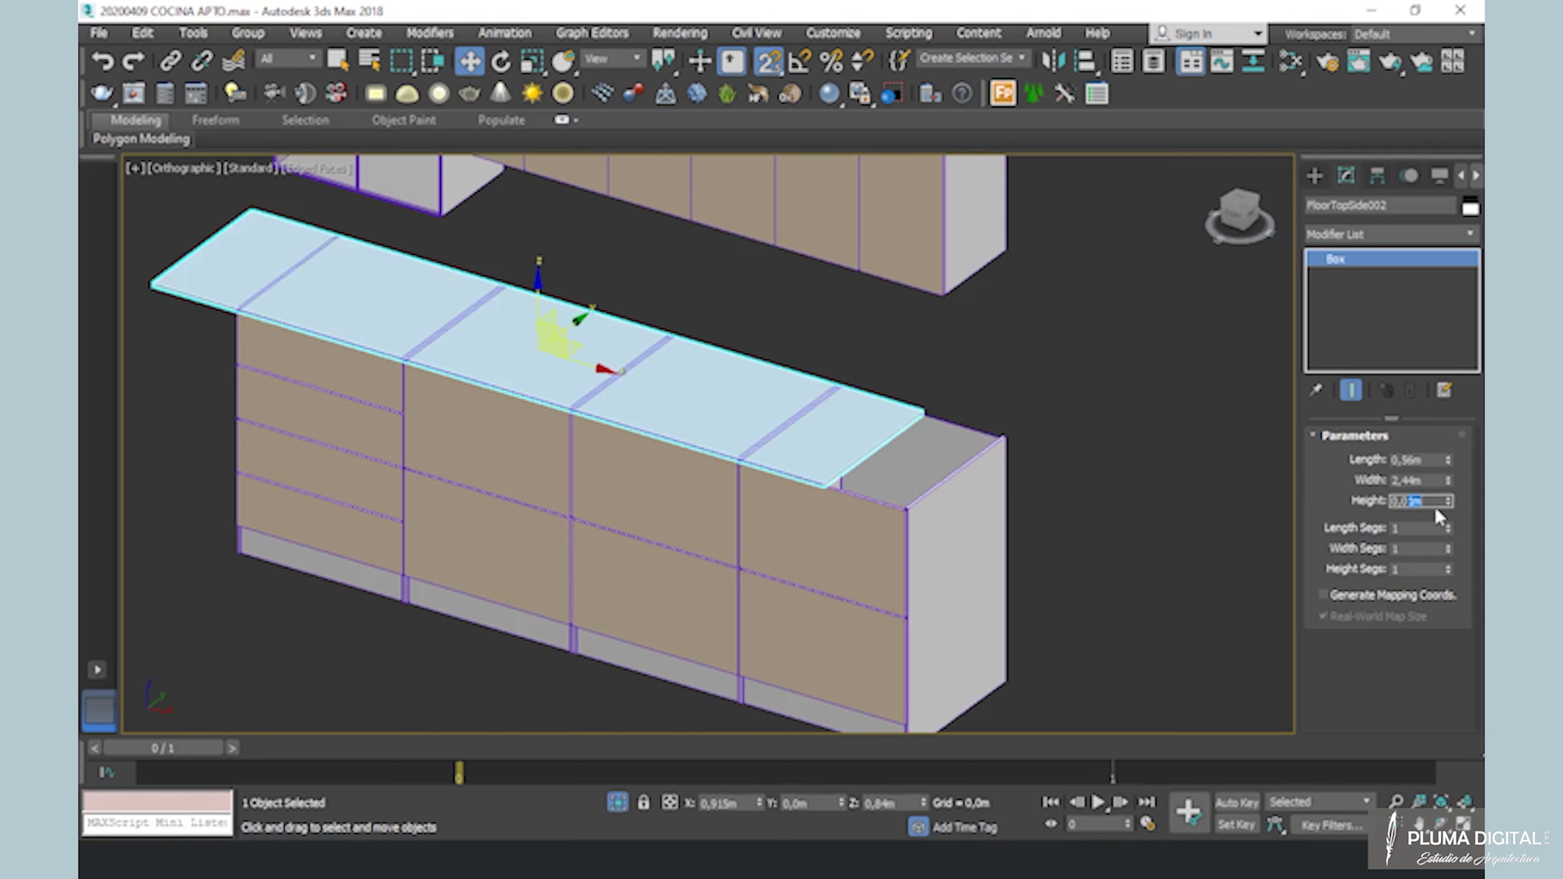
pyautogui.press('Return')
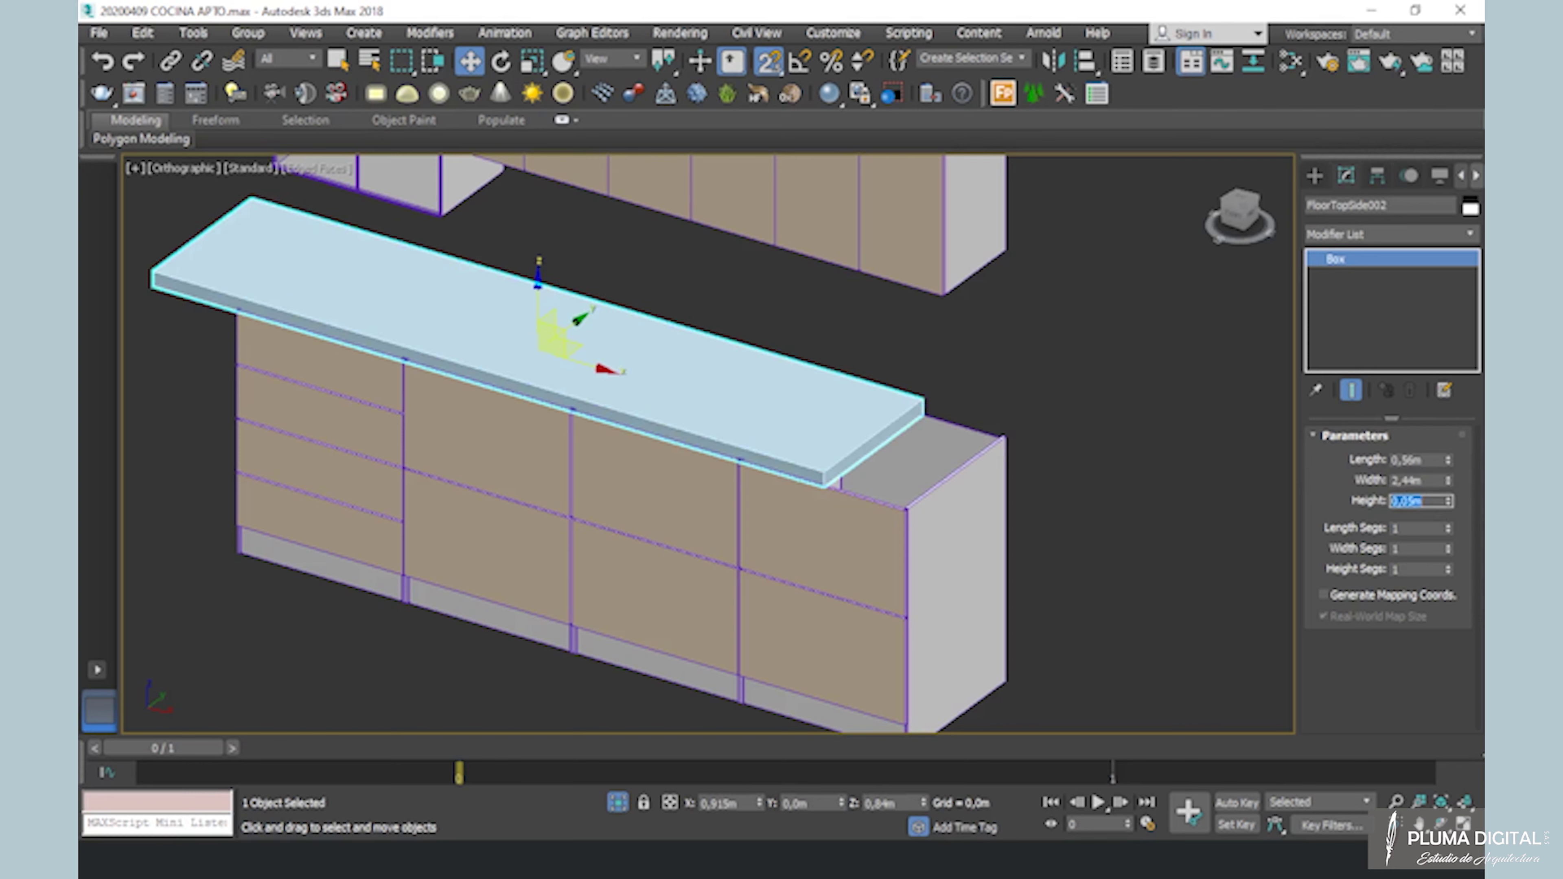
# Raise the countertop to a Z position of 0.85 m
pyautogui.moveTo(881, 806); pyautogui.dragTo(957, 822)
pyautogui.write('5')
pyautogui.press('Return')
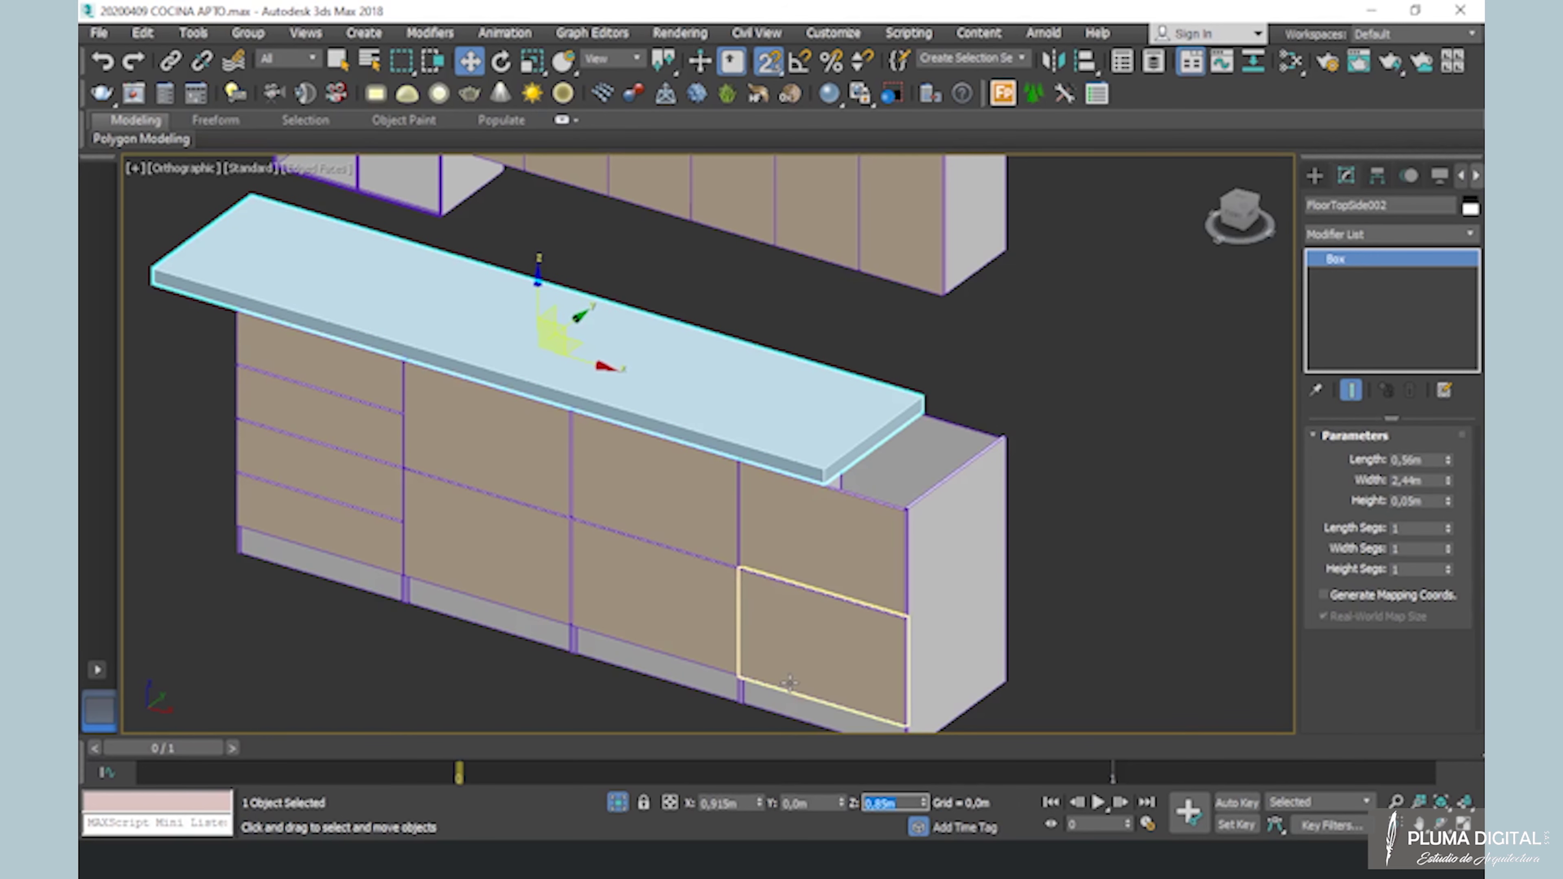
# Move the countertop along X with vertex snapping so its ends line up with the floor cabinet row
pyautogui.scroll(-2, 675, 516)
pyautogui.scroll(-1, 676, 516)
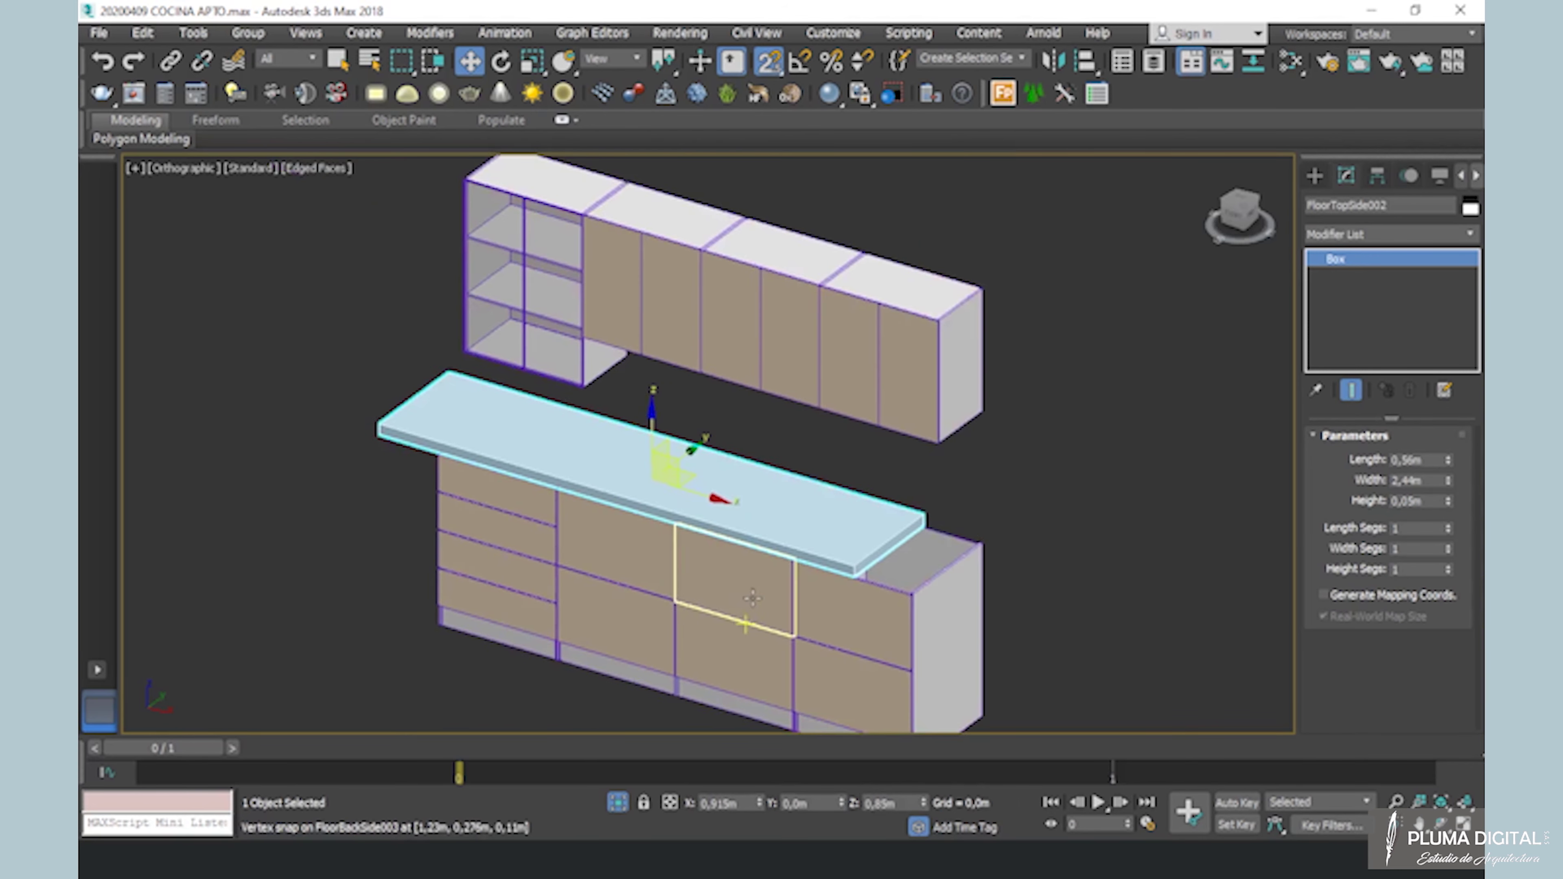
pyautogui.press('f')
pyautogui.scroll(6, 872, 412)
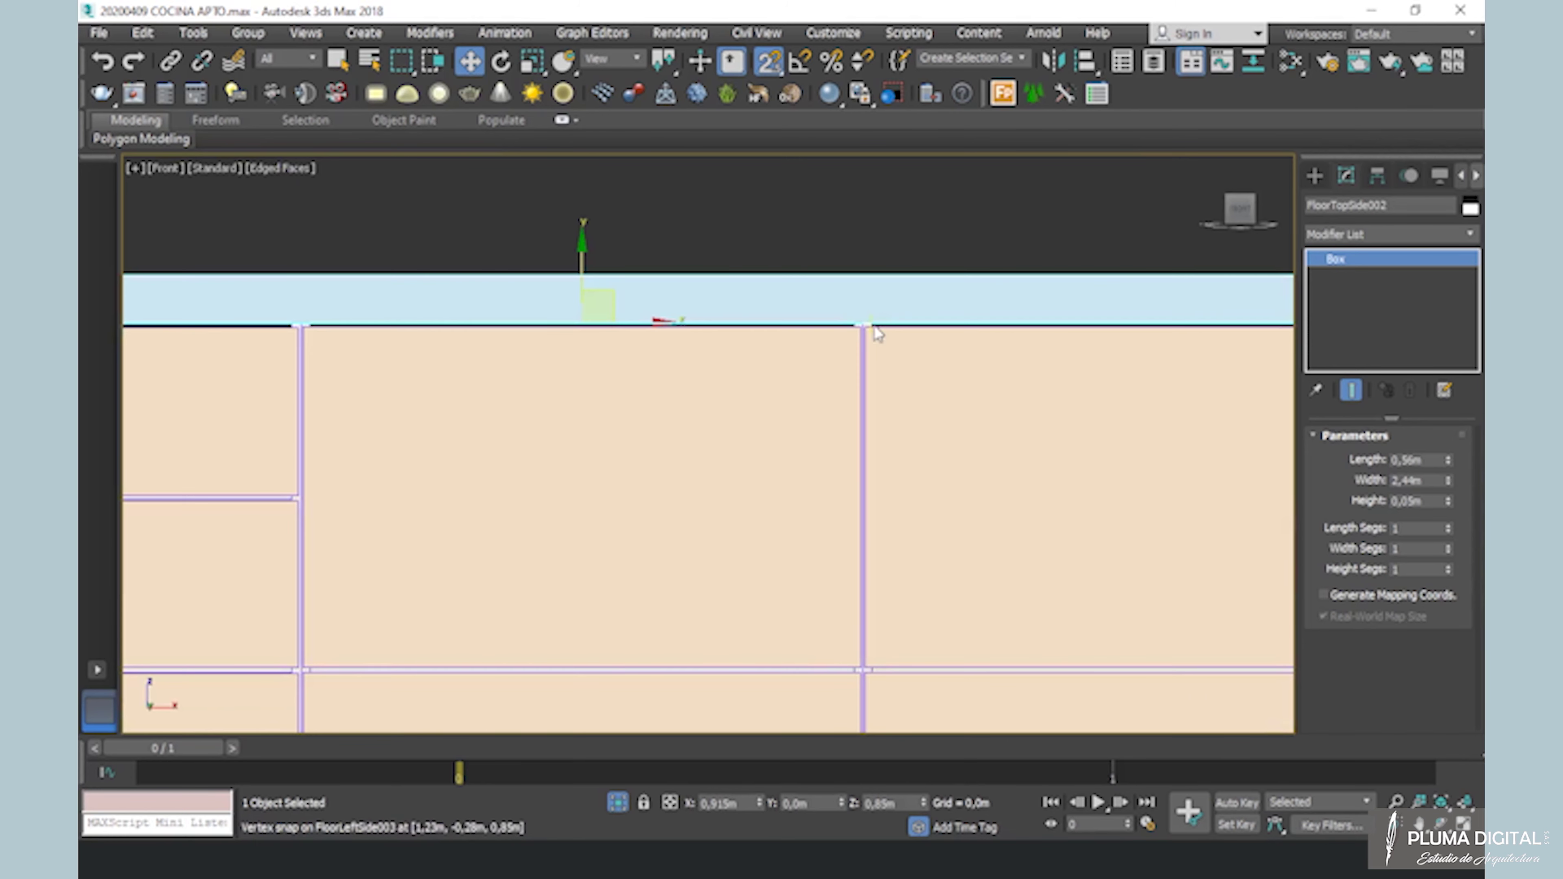
pyautogui.press('F3')
pyautogui.scroll(3, 856, 285)
pyautogui.scroll(-1, 644, 350)
pyautogui.moveTo(663, 349); pyautogui.dragTo(1093, 362, button='middle')
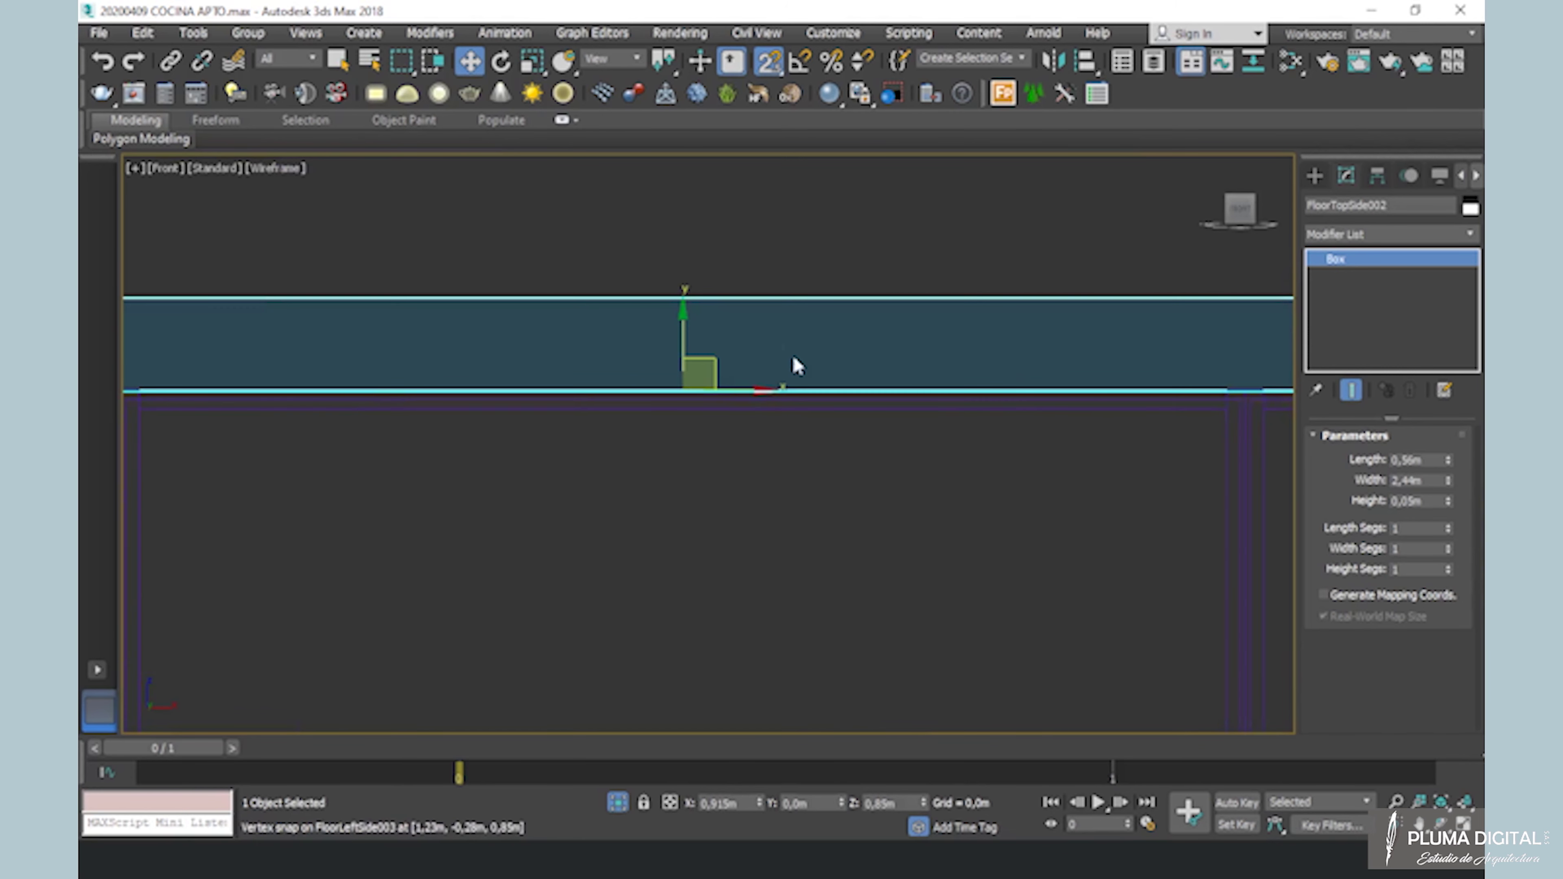
pyautogui.moveTo(714, 364); pyautogui.dragTo(1242, 395)
# Clone the countertop in place as an independent copy
pyautogui.scroll(-6, 1096, 288)
pyautogui.moveTo(948, 350); pyautogui.dragTo(767, 425, button='middle')
pyautogui.keyDown('alt'); pyautogui.moveTo(1237, 446); pyautogui.dragTo(1158, 496, button='middle'); pyautogui.keyUp('alt')
pyautogui.scroll(5, 1159, 443)
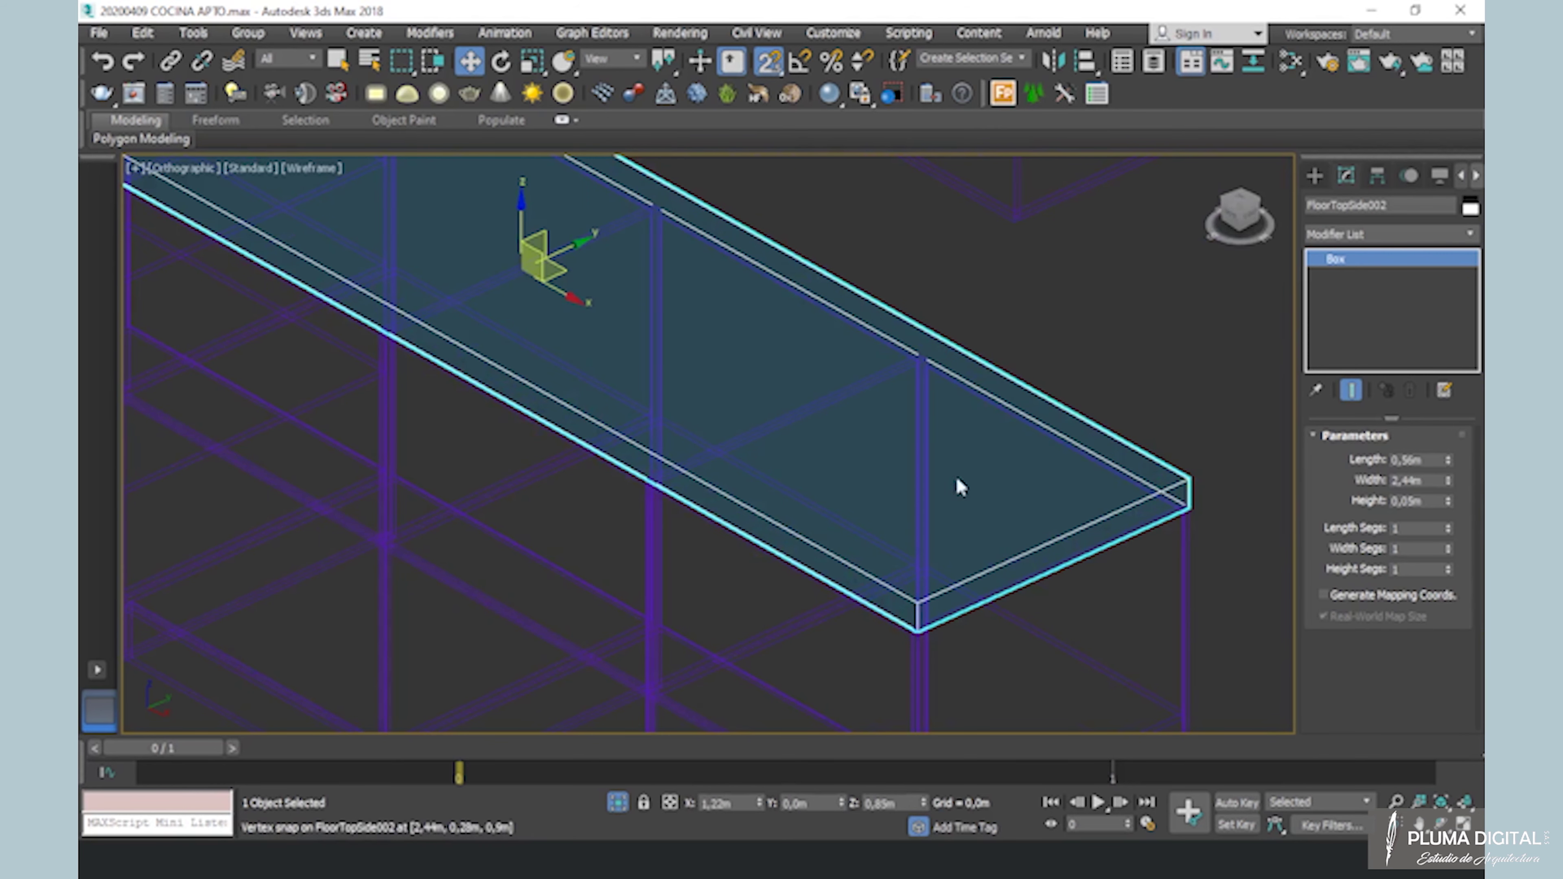
pyautogui.rightClick(1086, 422)
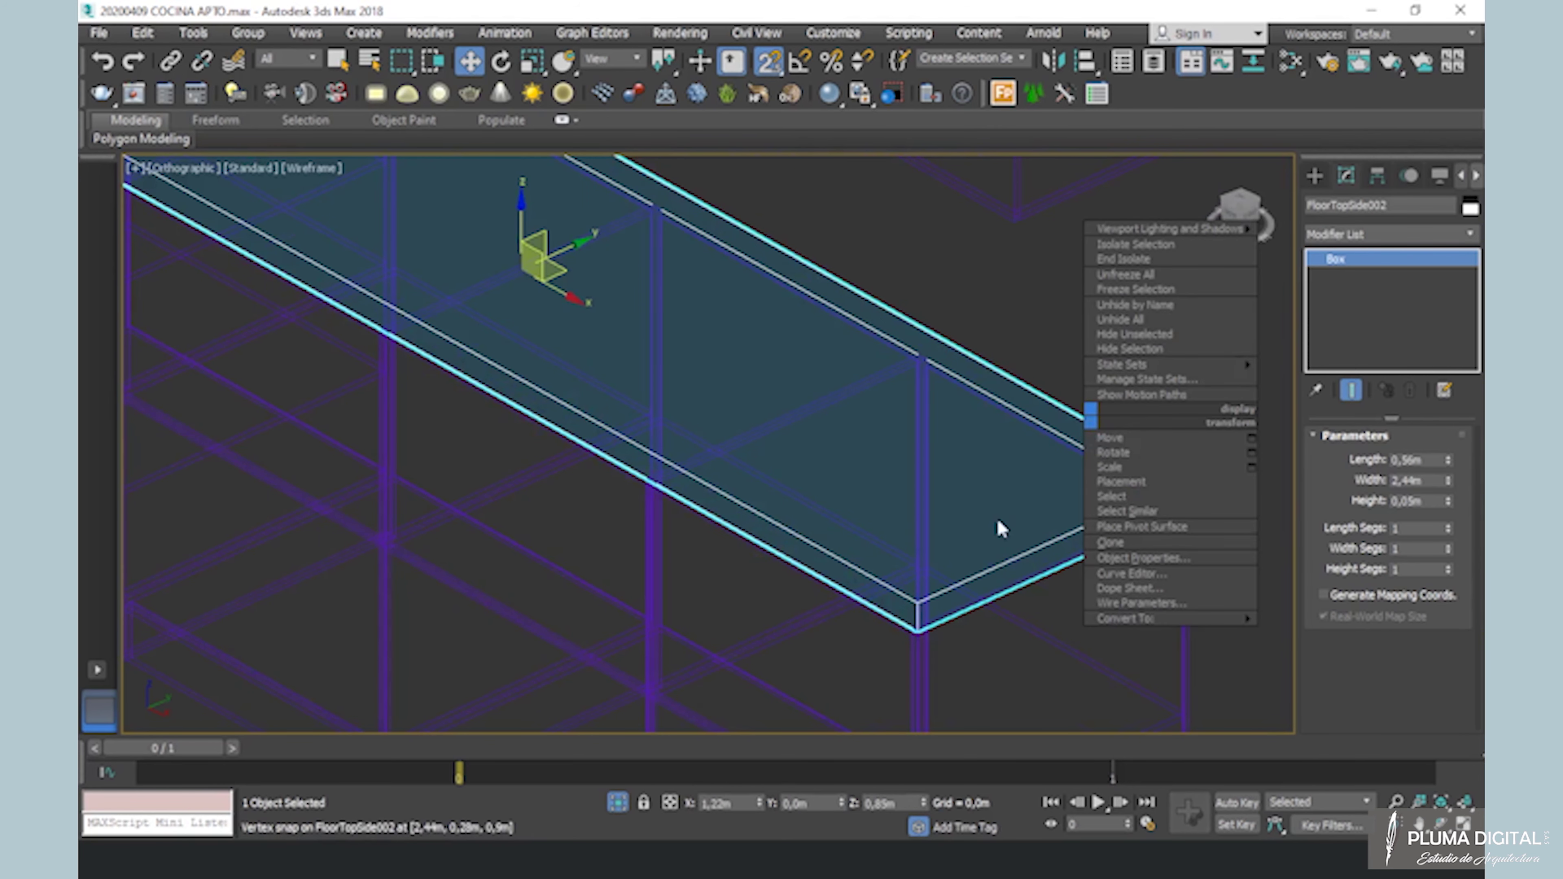
pyautogui.click(1108, 542)
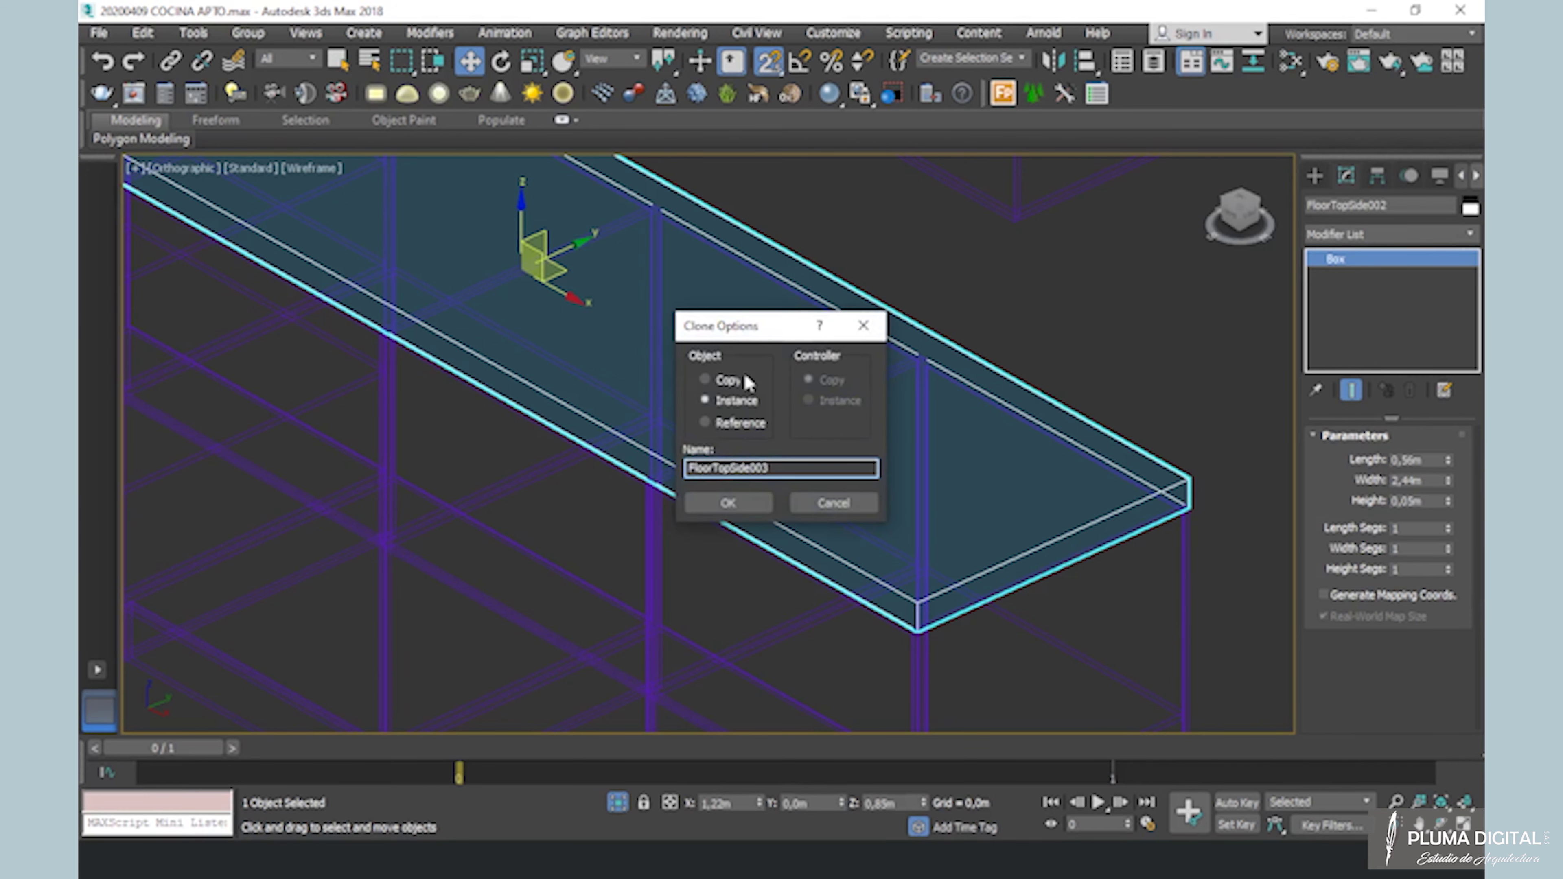
pyautogui.click(741, 496)
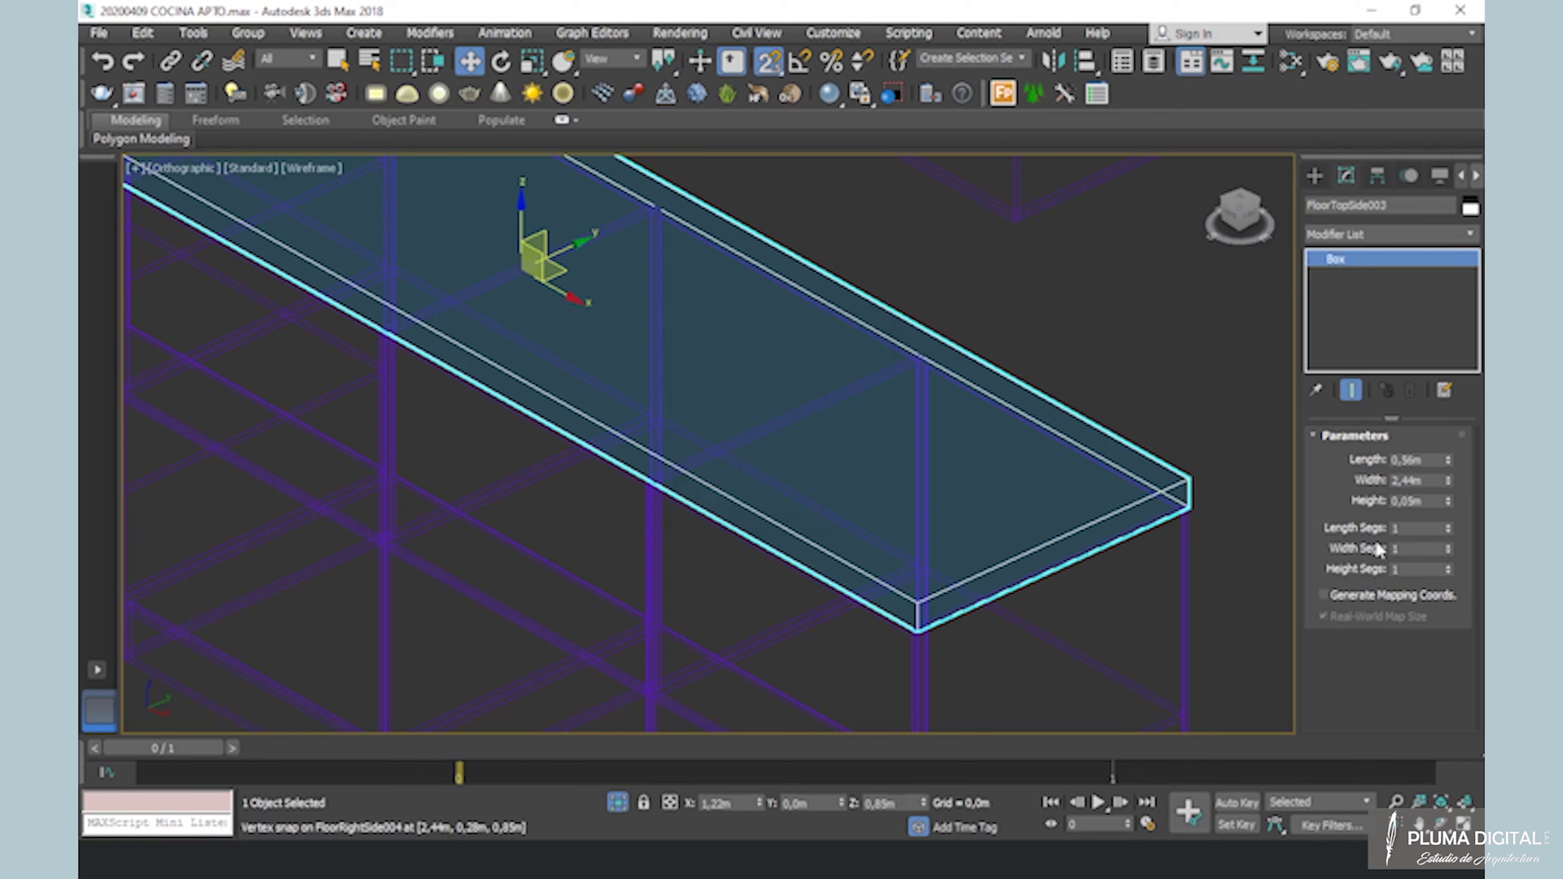
# Reshape the copied countertop into an upright backsplash panel 0.6 m high and 0.025 m in length
pyautogui.doubleClick(1409, 480)
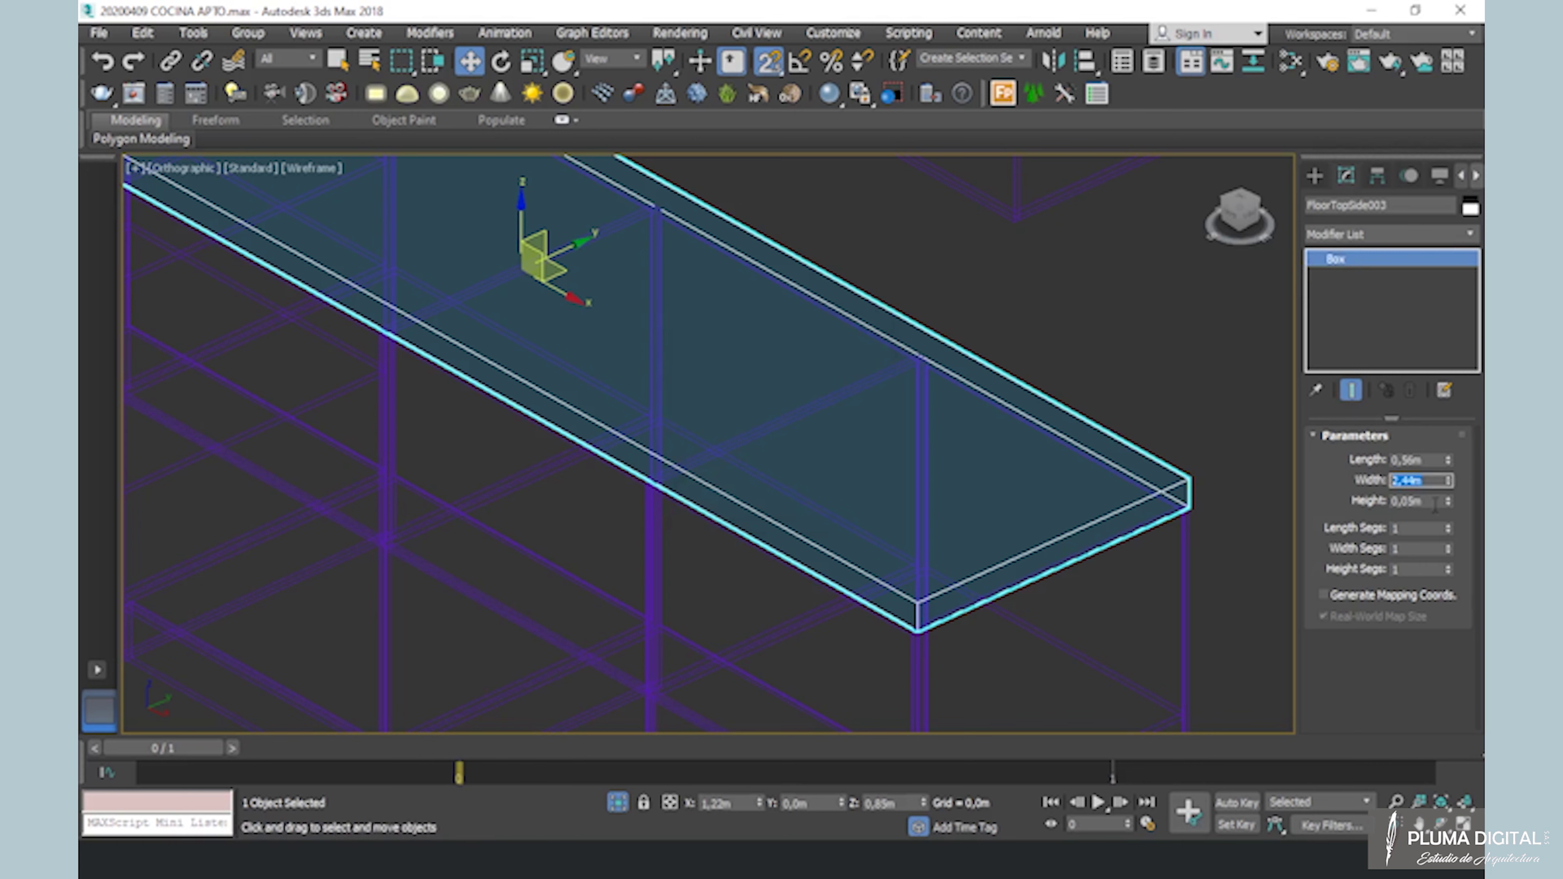
pyautogui.doubleClick(1422, 500)
pyautogui.write('0,6')
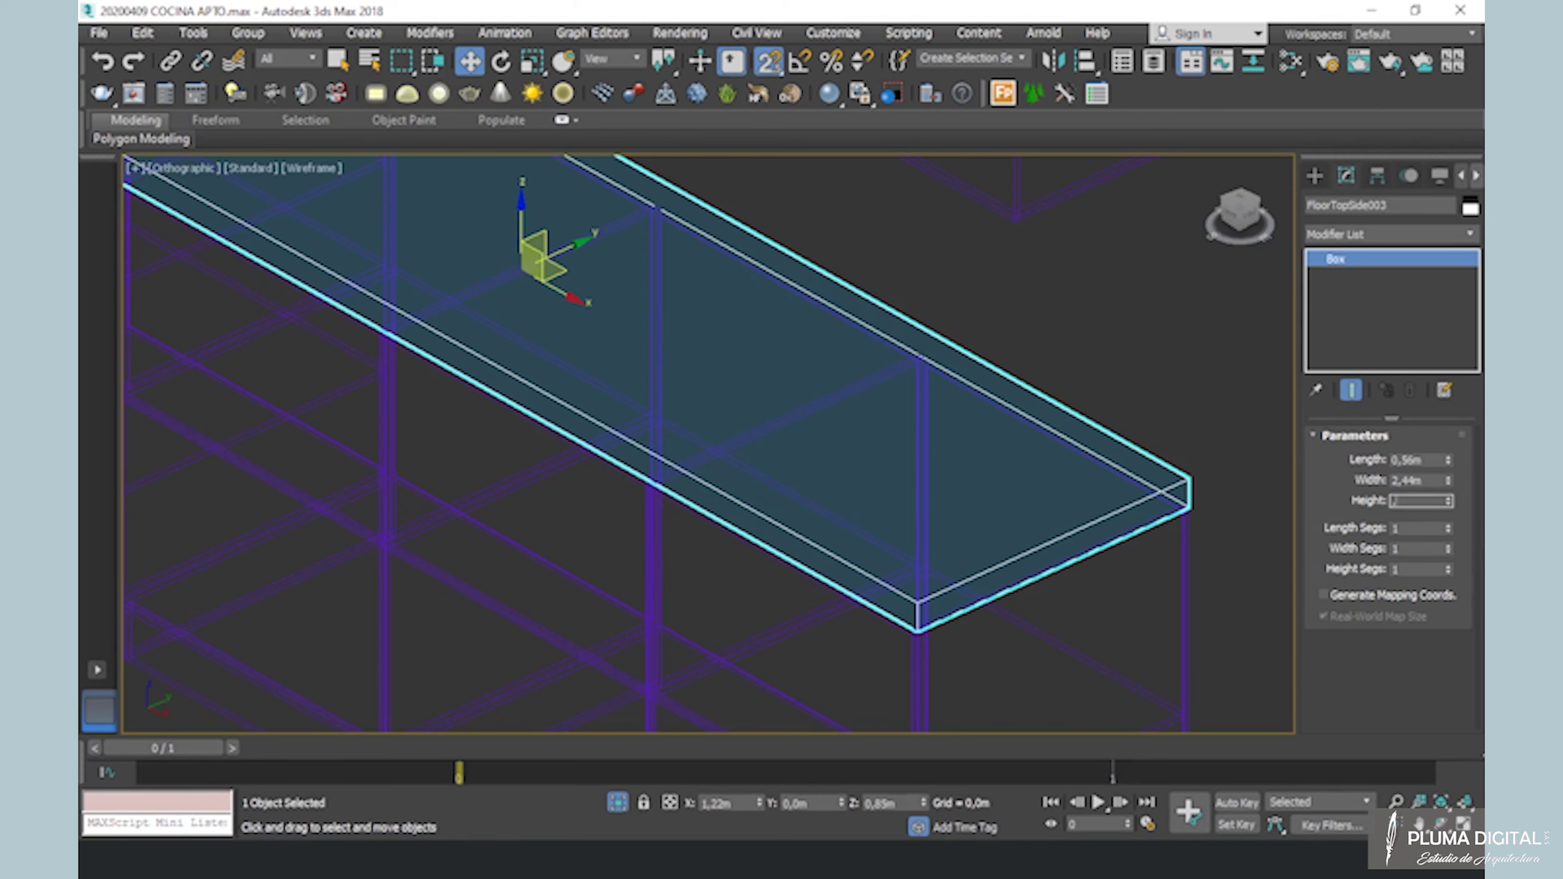
pyautogui.press('Return')
pyautogui.moveTo(1434, 460); pyautogui.dragTo(1329, 457)
pyautogui.write('02')
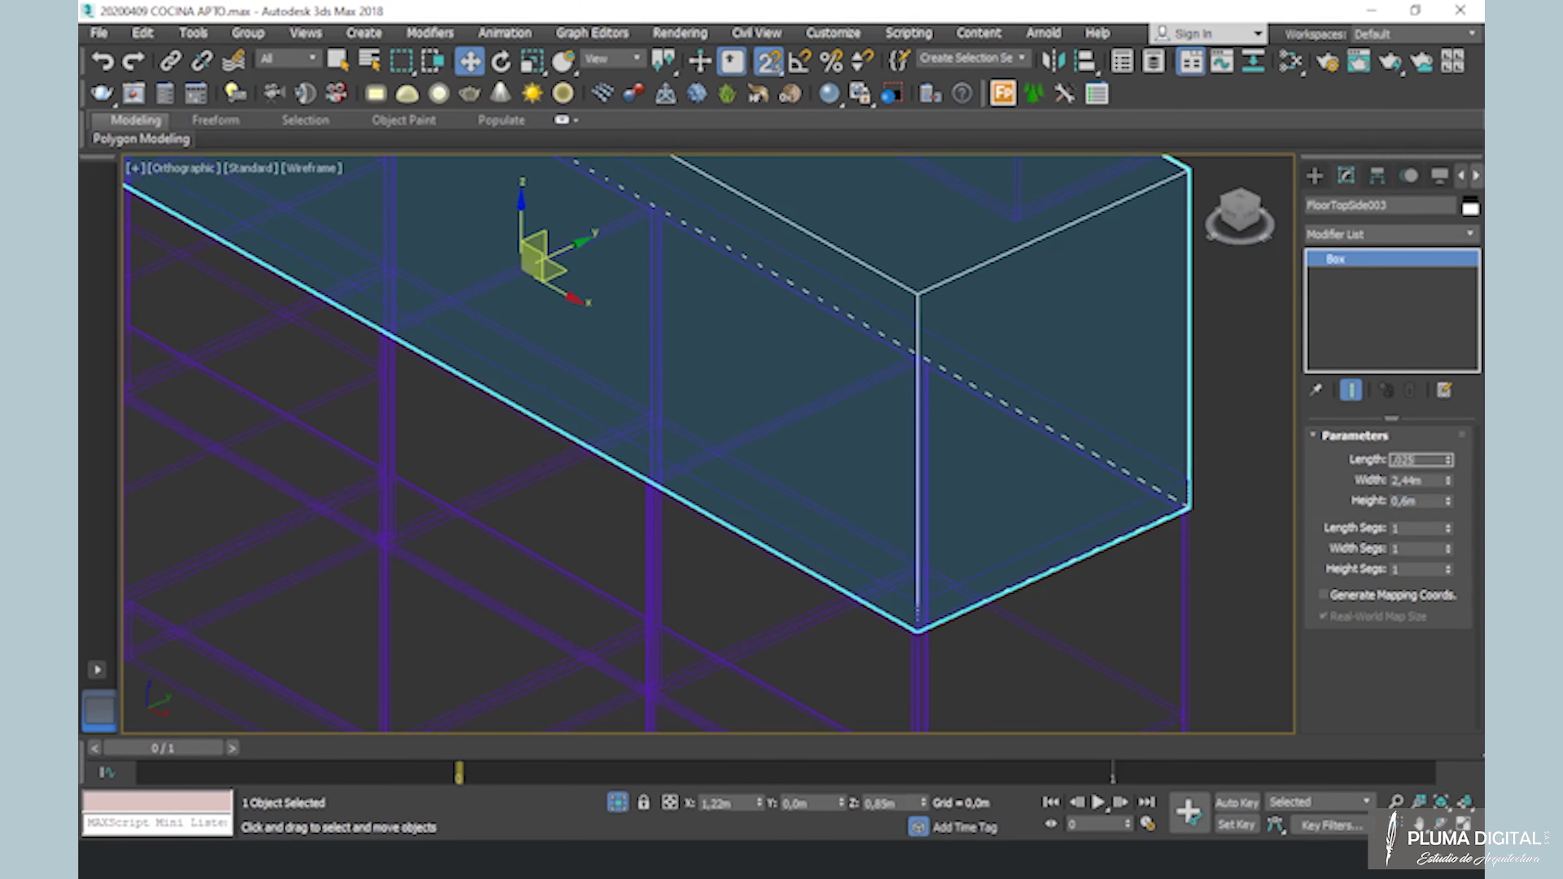
pyautogui.write(',025')
pyautogui.press('Return')
# Snap the backsplash panel's lower rear corner onto the top rear edge of the countertop
pyautogui.moveTo(1076, 583); pyautogui.dragTo(1073, 629, button='middle')
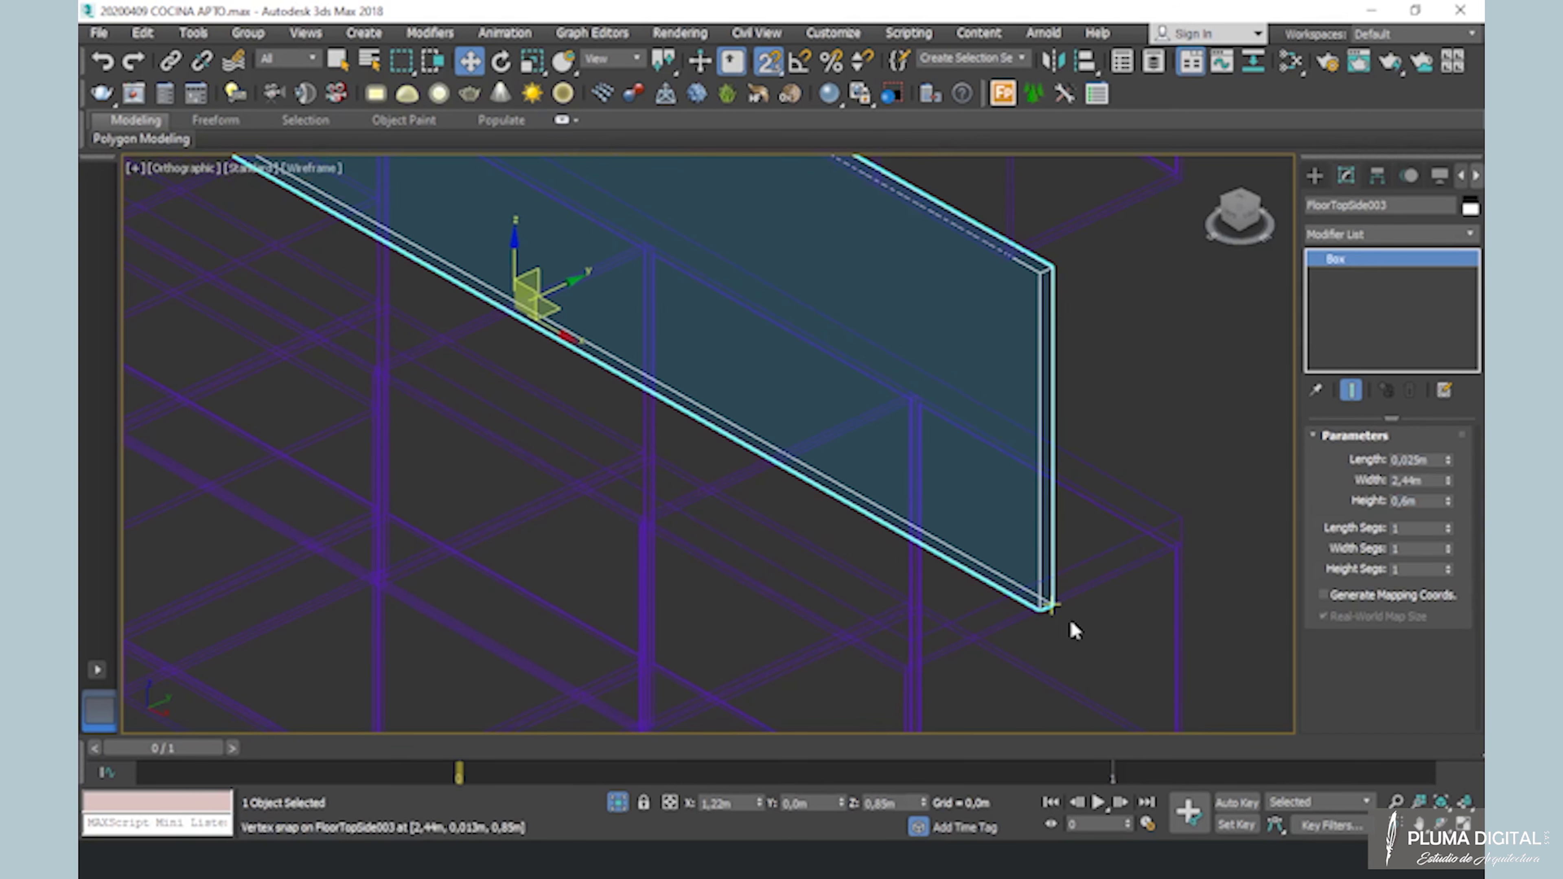
pyautogui.press('l')
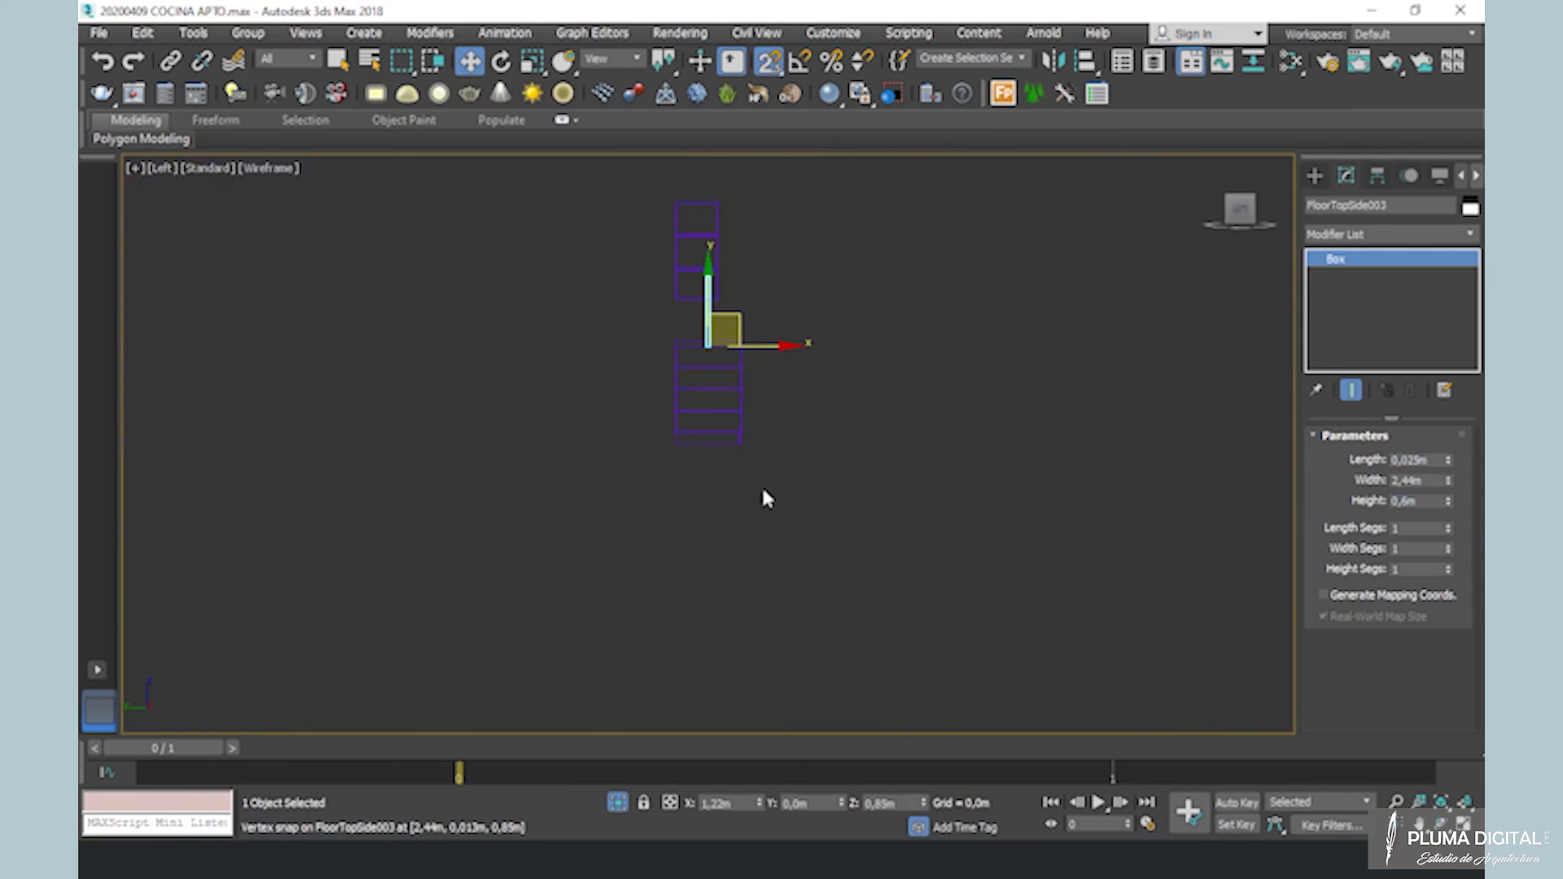
pyautogui.scroll(7, 703, 327)
pyautogui.scroll(3, 751, 417)
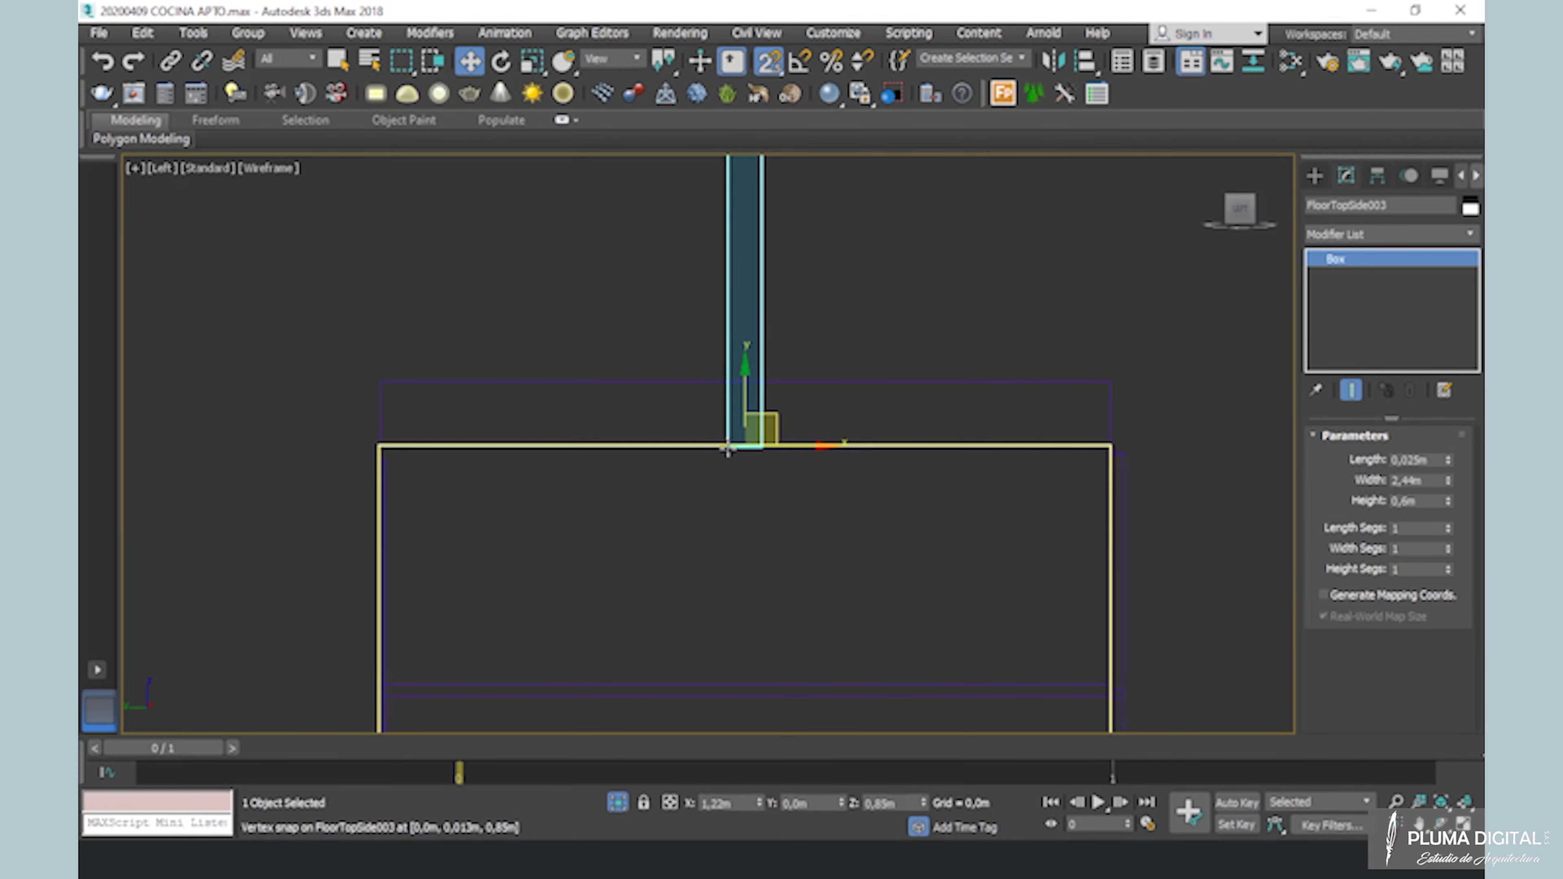
pyautogui.click(728, 452)
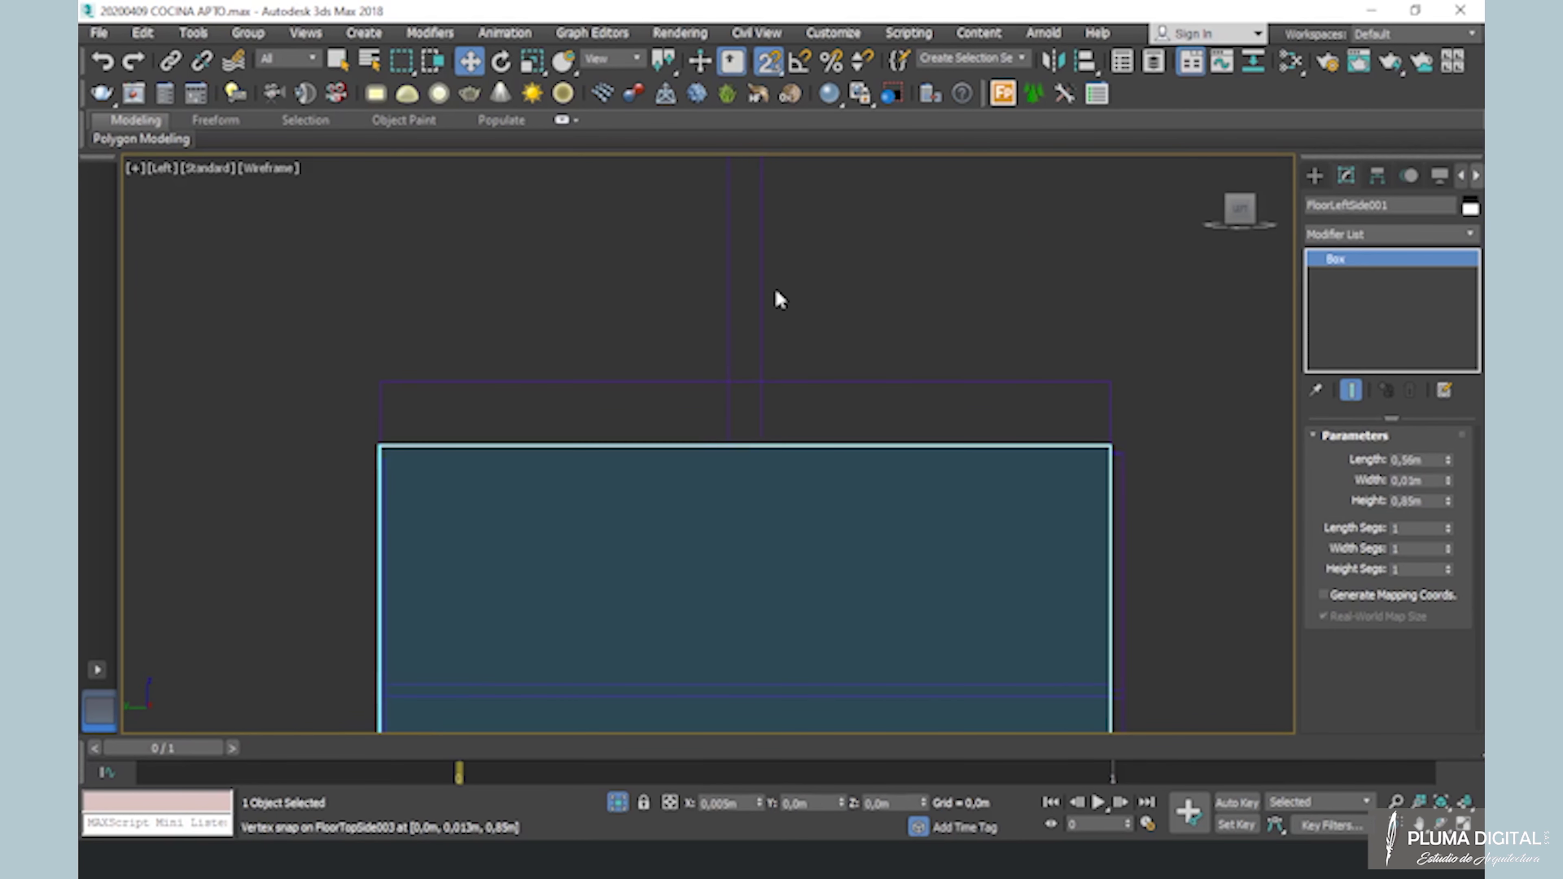
pyautogui.click(729, 318)
pyautogui.moveTo(744, 445); pyautogui.dragTo(375, 384)
pyautogui.click(360, 385)
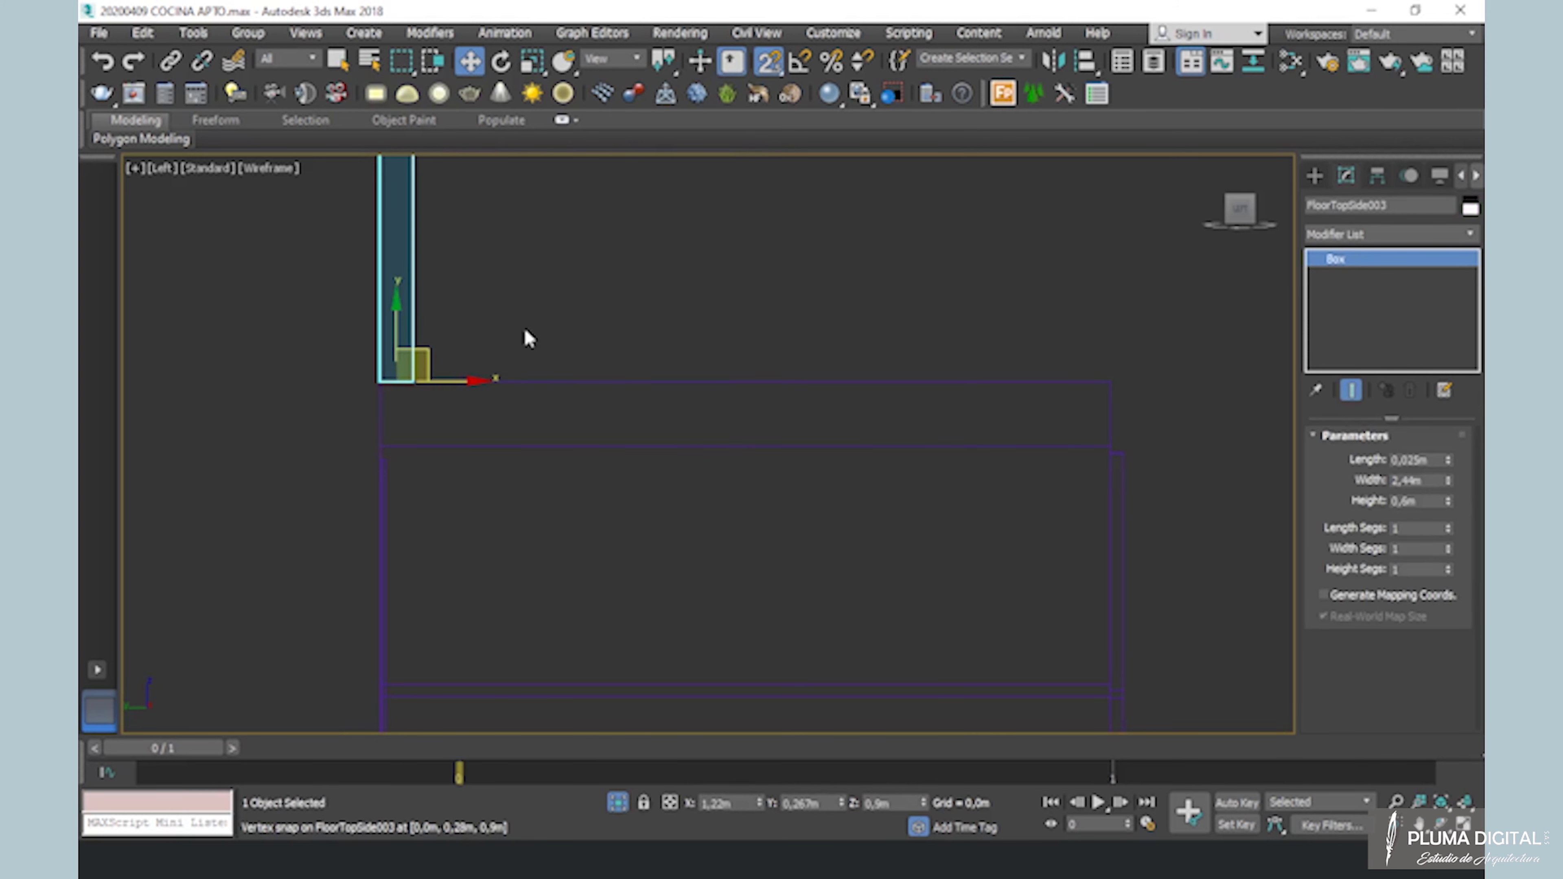
# Examine how the backsplash panel fits between the countertop and the wall cabinets in side, front and shaded angled views
pyautogui.scroll(-4, 580, 308)
pyautogui.moveTo(582, 312); pyautogui.dragTo(627, 608, button='middle')
pyautogui.scroll(3, 618, 480)
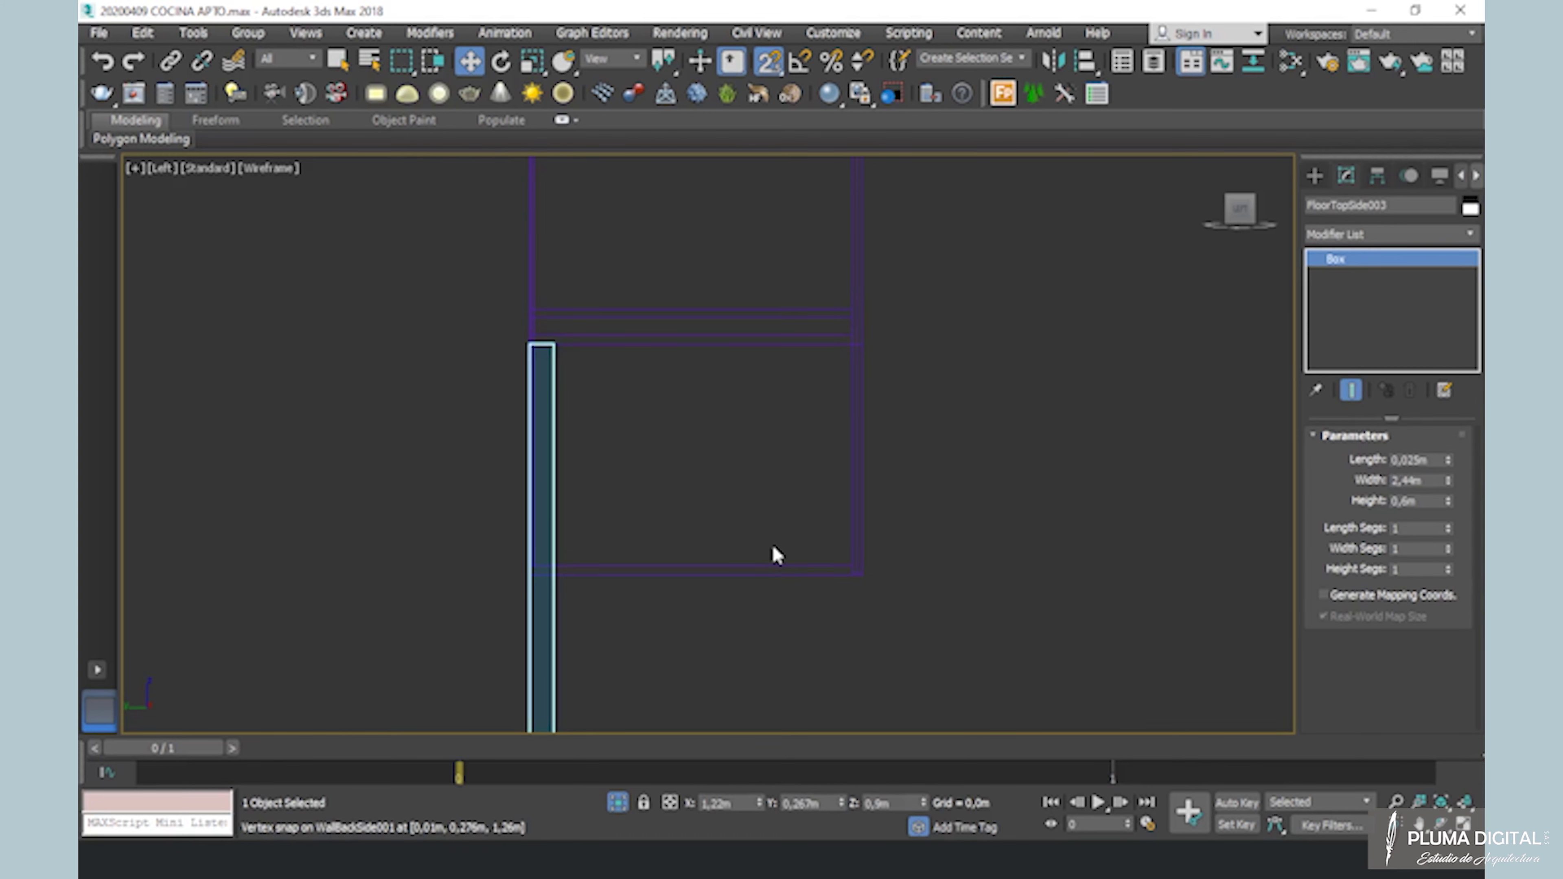
pyautogui.press('f')
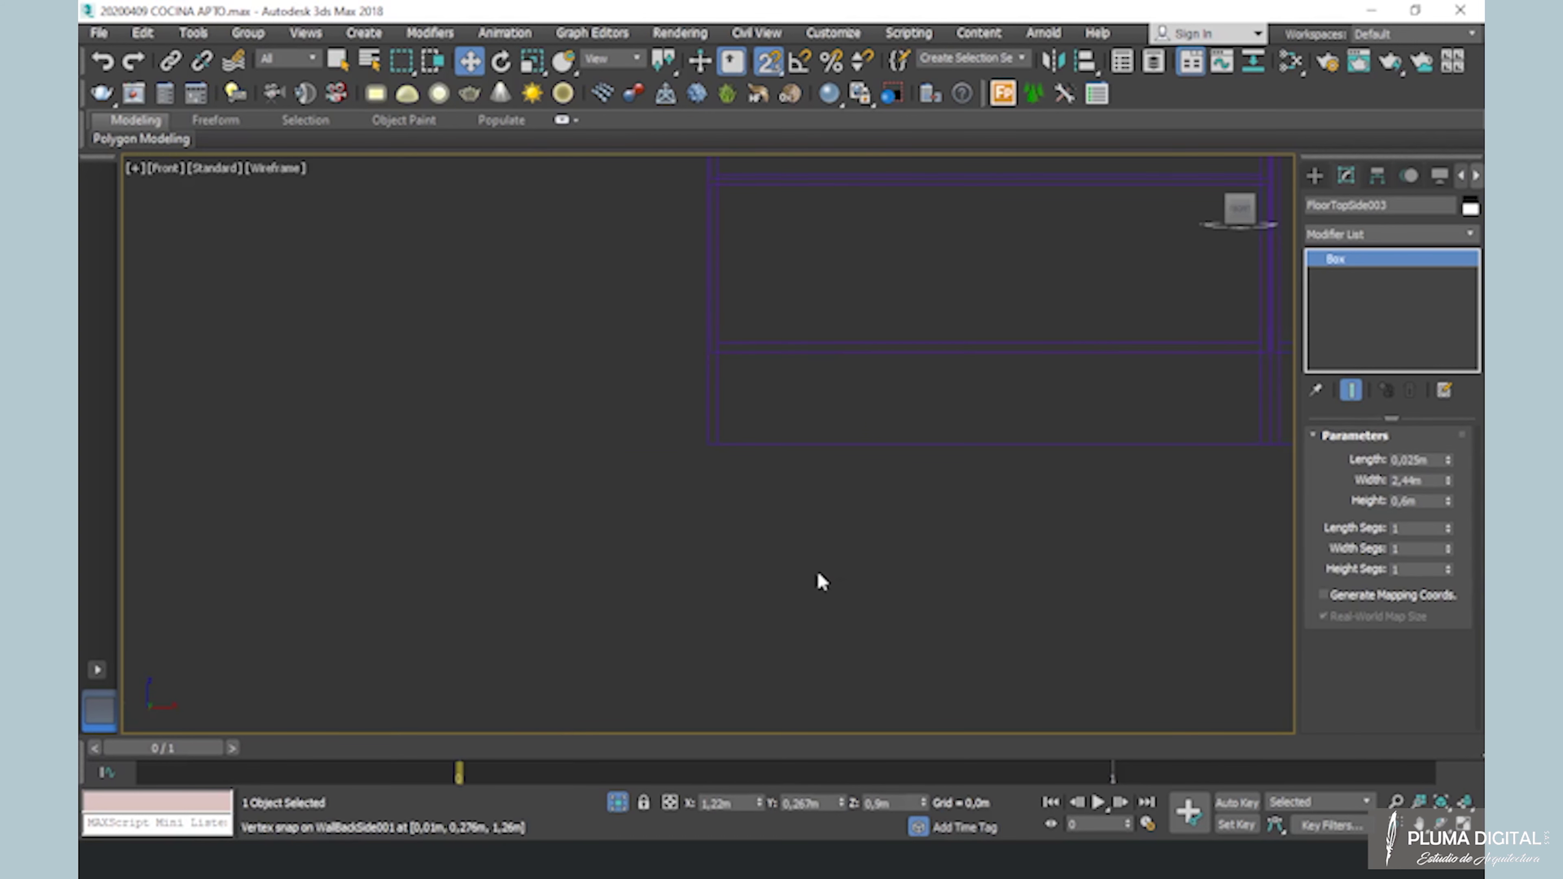
pyautogui.press('F3')
pyautogui.scroll(-5, 800, 562)
pyautogui.moveTo(778, 570); pyautogui.dragTo(596, 634, button='middle')
pyautogui.click(1079, 437)
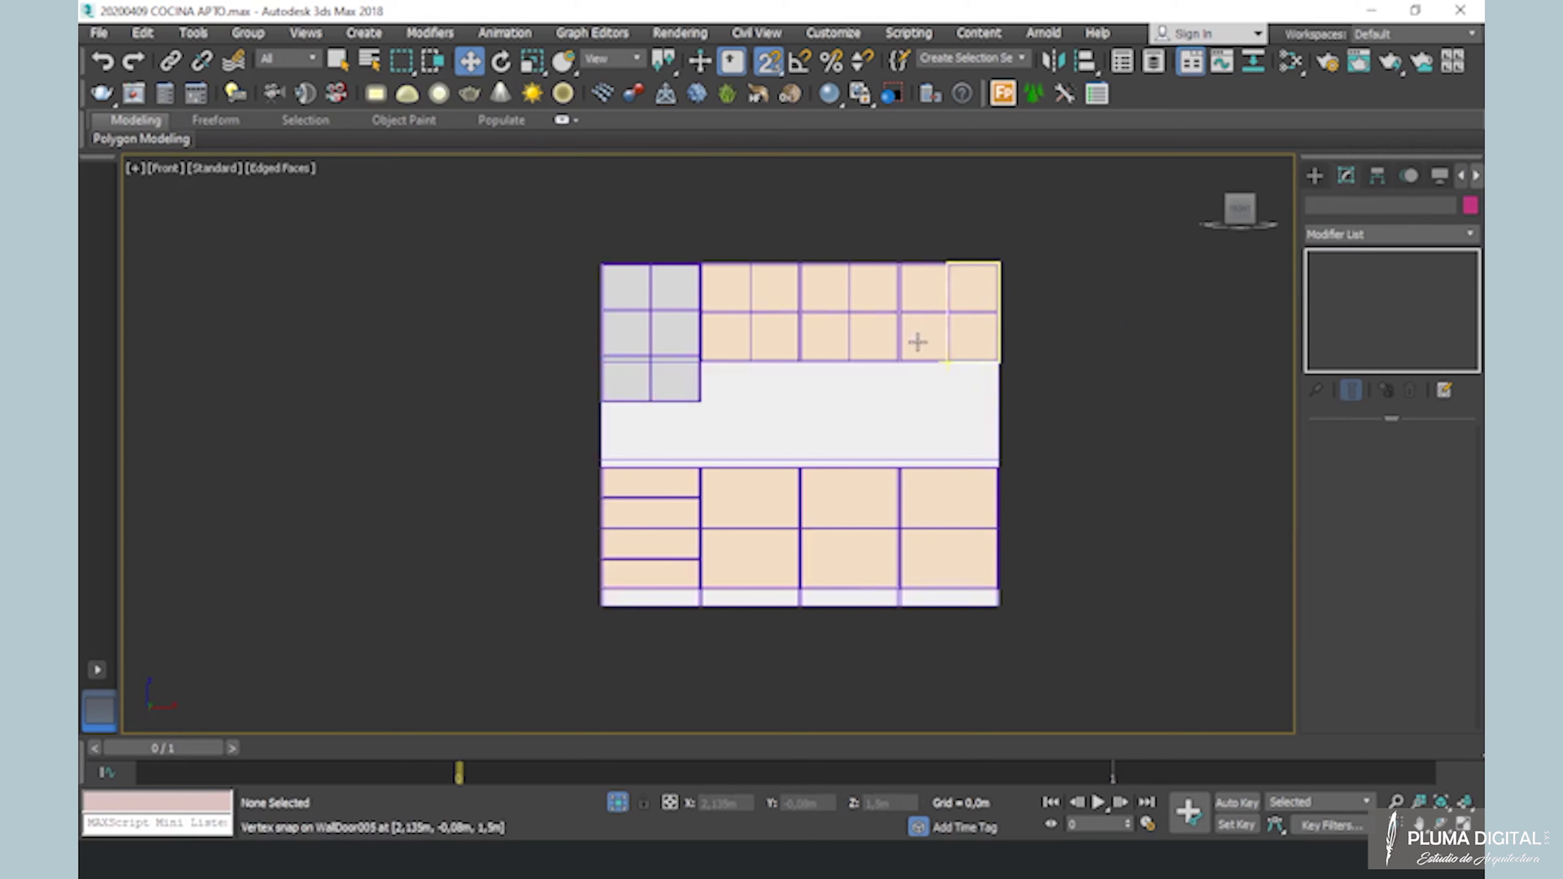
pyautogui.keyDown('alt'); pyautogui.moveTo(1011, 520); pyautogui.dragTo(913, 533, button='middle'); pyautogui.keyUp('alt')
pyautogui.scroll(5, 825, 412)
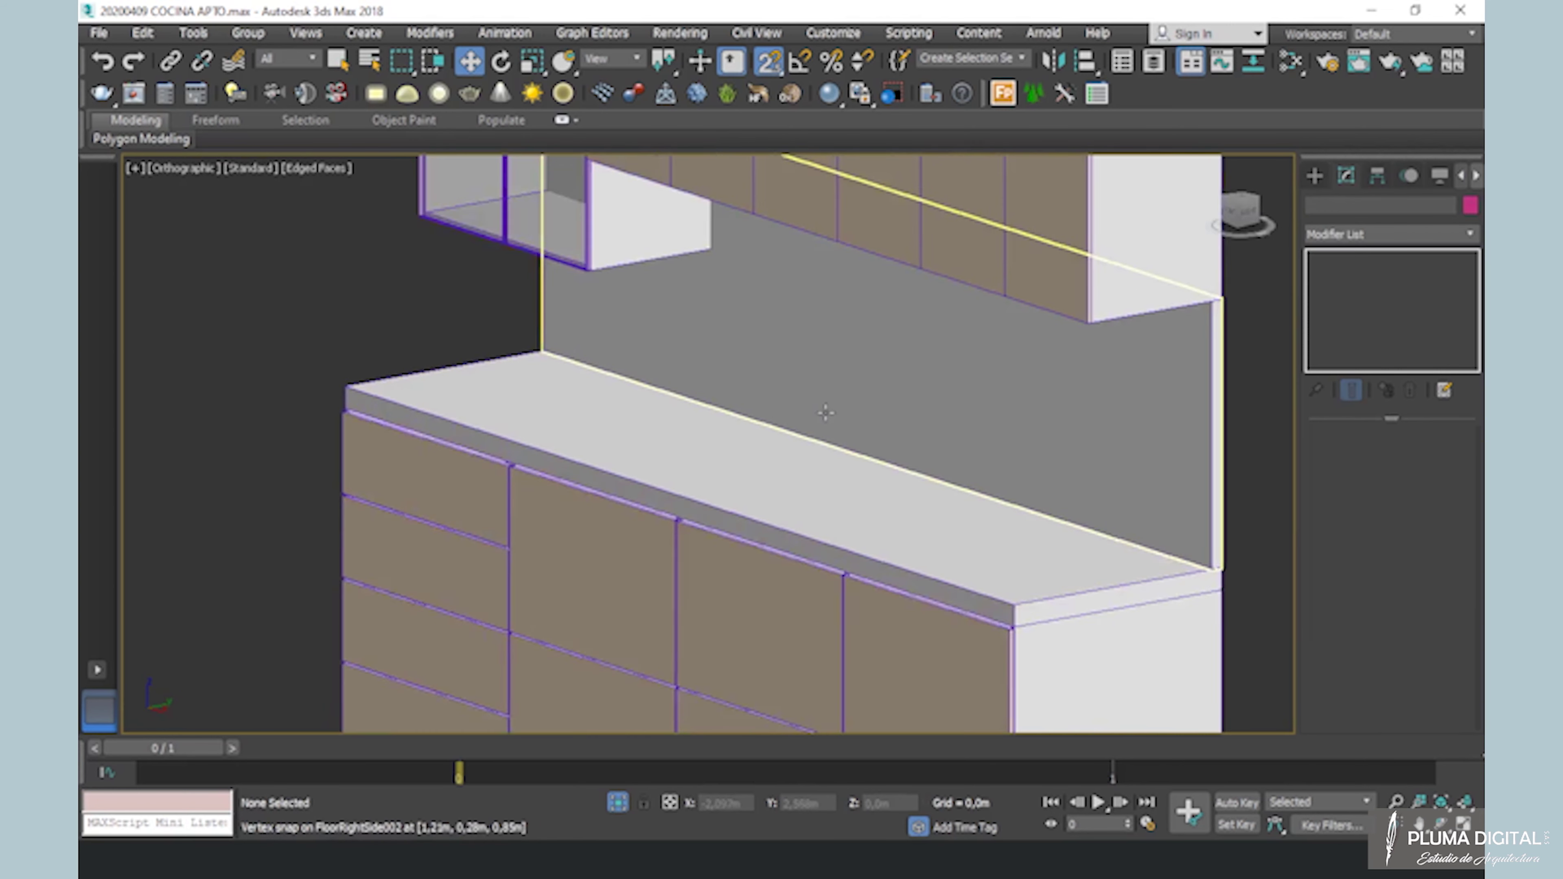
# Set the countertop's length to 0.6 m
pyautogui.scroll(2, 825, 412)
pyautogui.click(958, 528)
pyautogui.moveTo(1427, 460); pyautogui.dragTo(1401, 460)
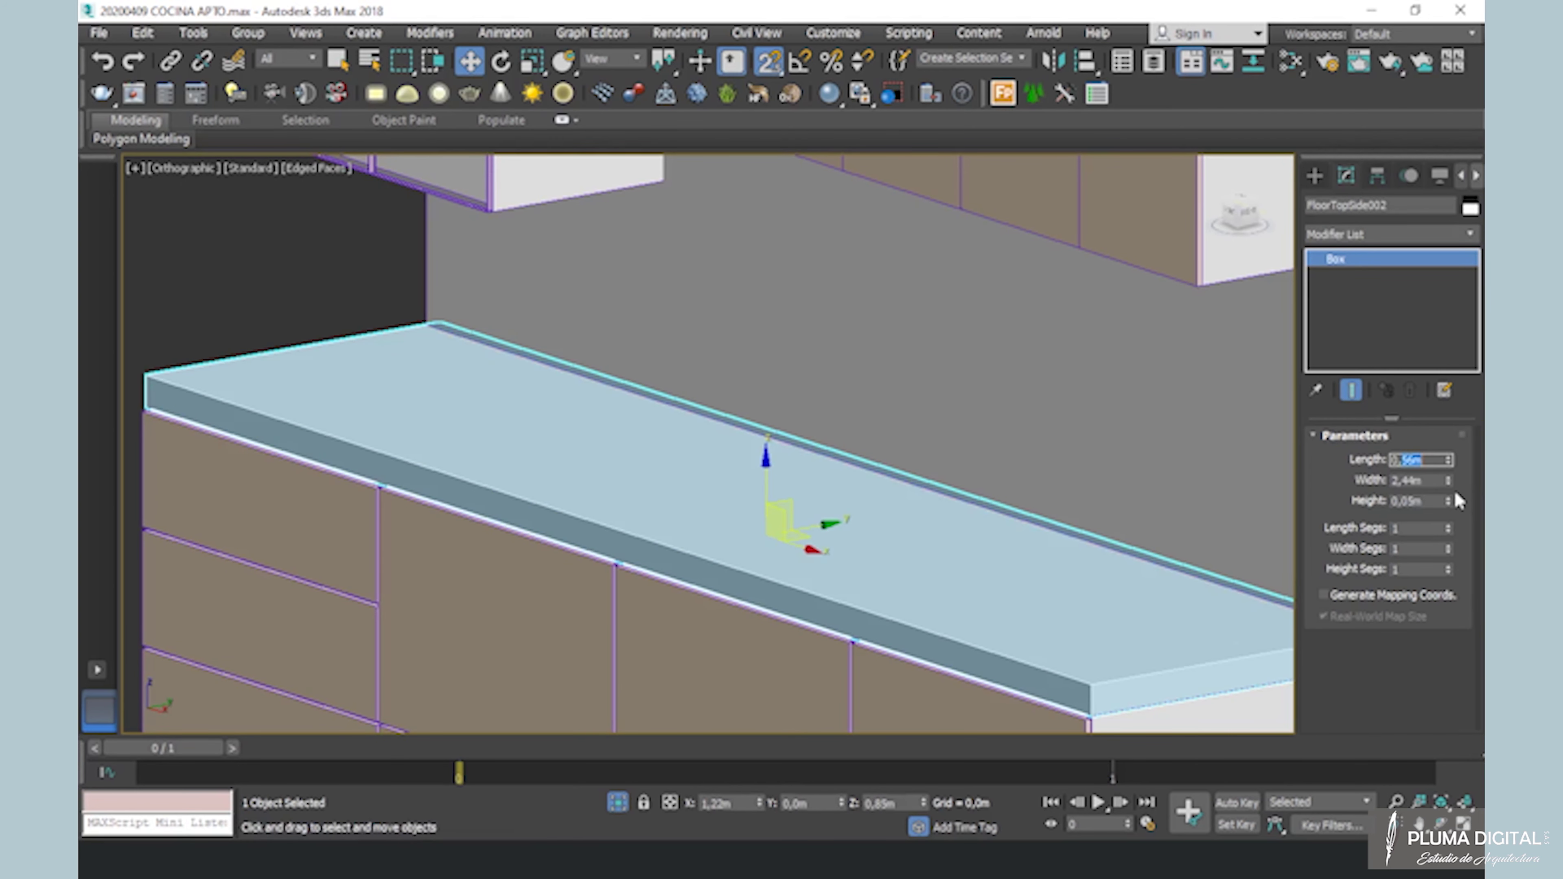
pyautogui.press('Return')
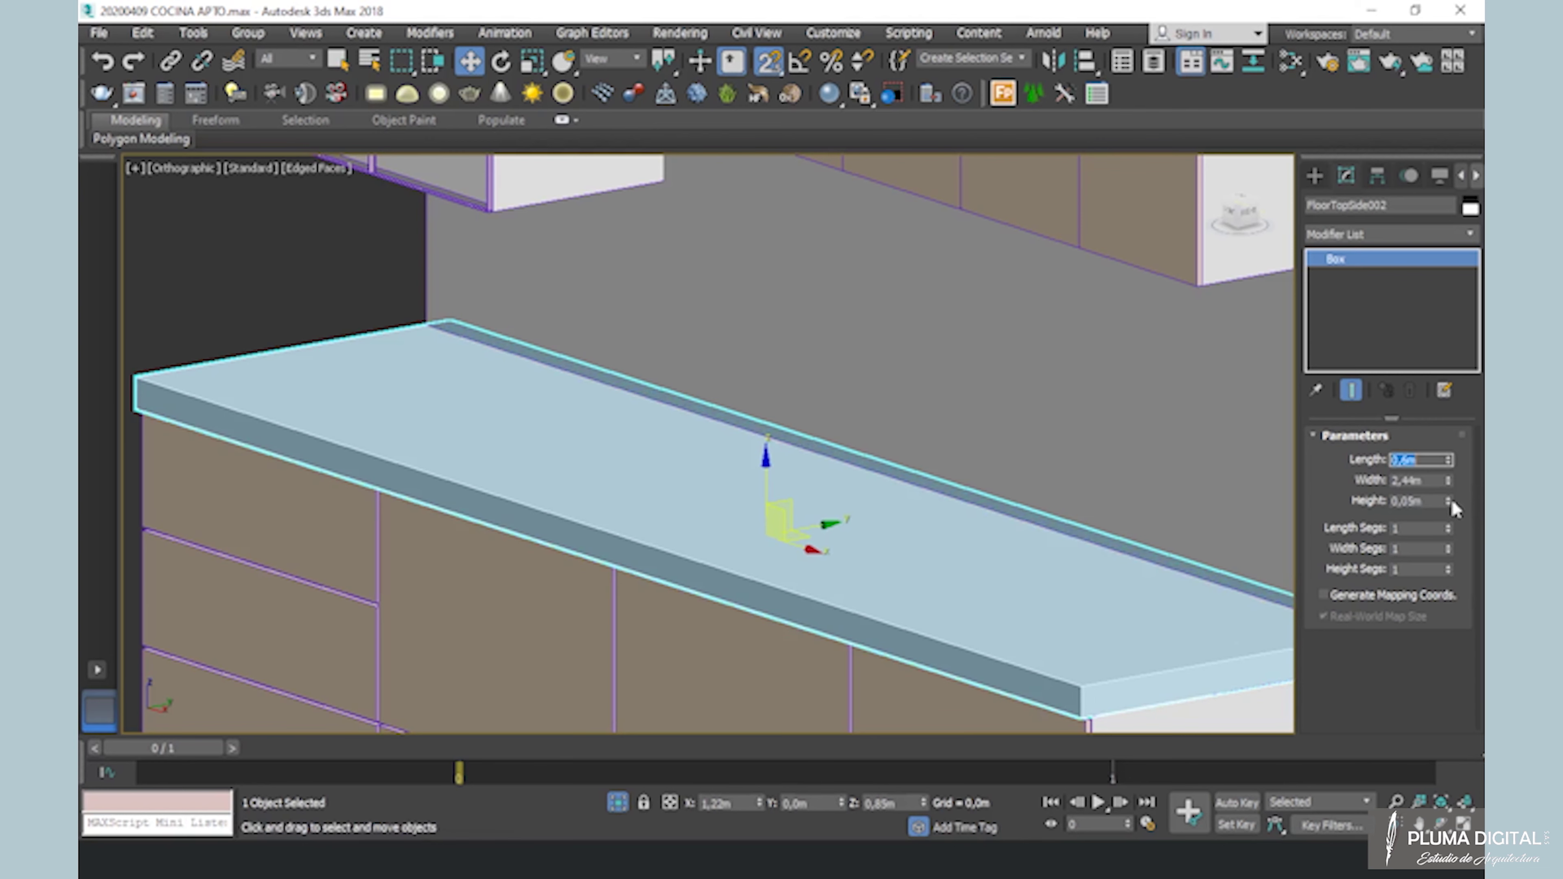
# In the wireframe top view, snap the countertop along Y so its rear edge aligns with the back of the cabinets
pyautogui.press('t')
pyautogui.scroll(6, 988, 492)
pyautogui.scroll(2, 985, 296)
pyautogui.press('F3')
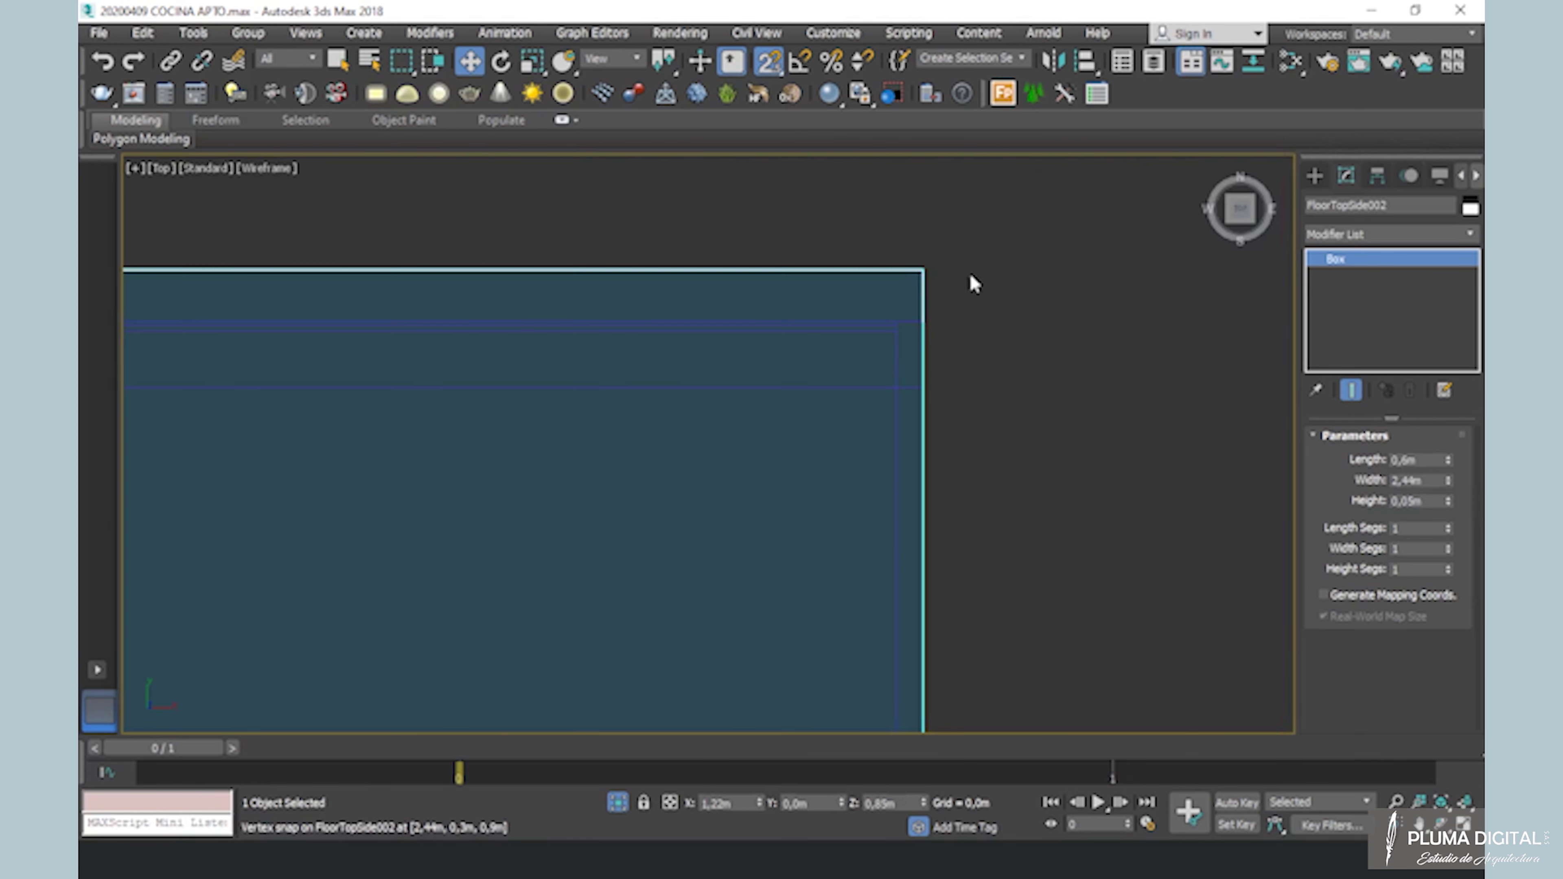
pyautogui.moveTo(923, 274); pyautogui.dragTo(918, 319)
# Apply a Chamfer modifier to the countertop with an amount of 0.002 m
pyautogui.scroll(-4, 1027, 400)
pyautogui.scroll(-2, 1027, 400)
pyautogui.keyDown('alt'); pyautogui.moveTo(1067, 462); pyautogui.dragTo(965, 325, button='middle'); pyautogui.keyUp('alt')
pyautogui.click(1443, 234)
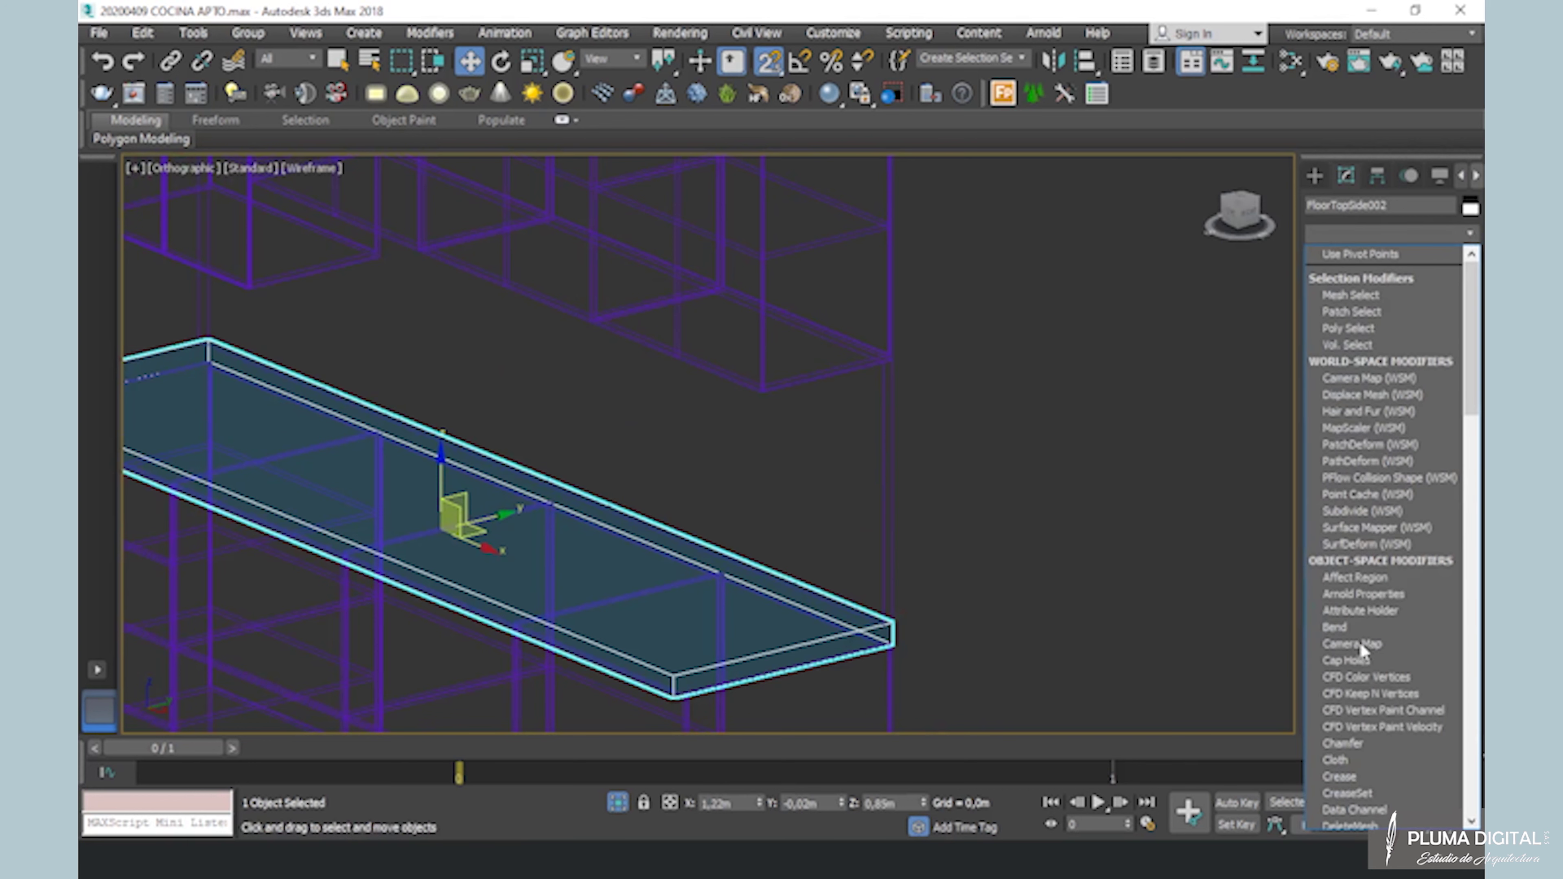
pyautogui.click(1361, 742)
pyautogui.doubleClick(1406, 520)
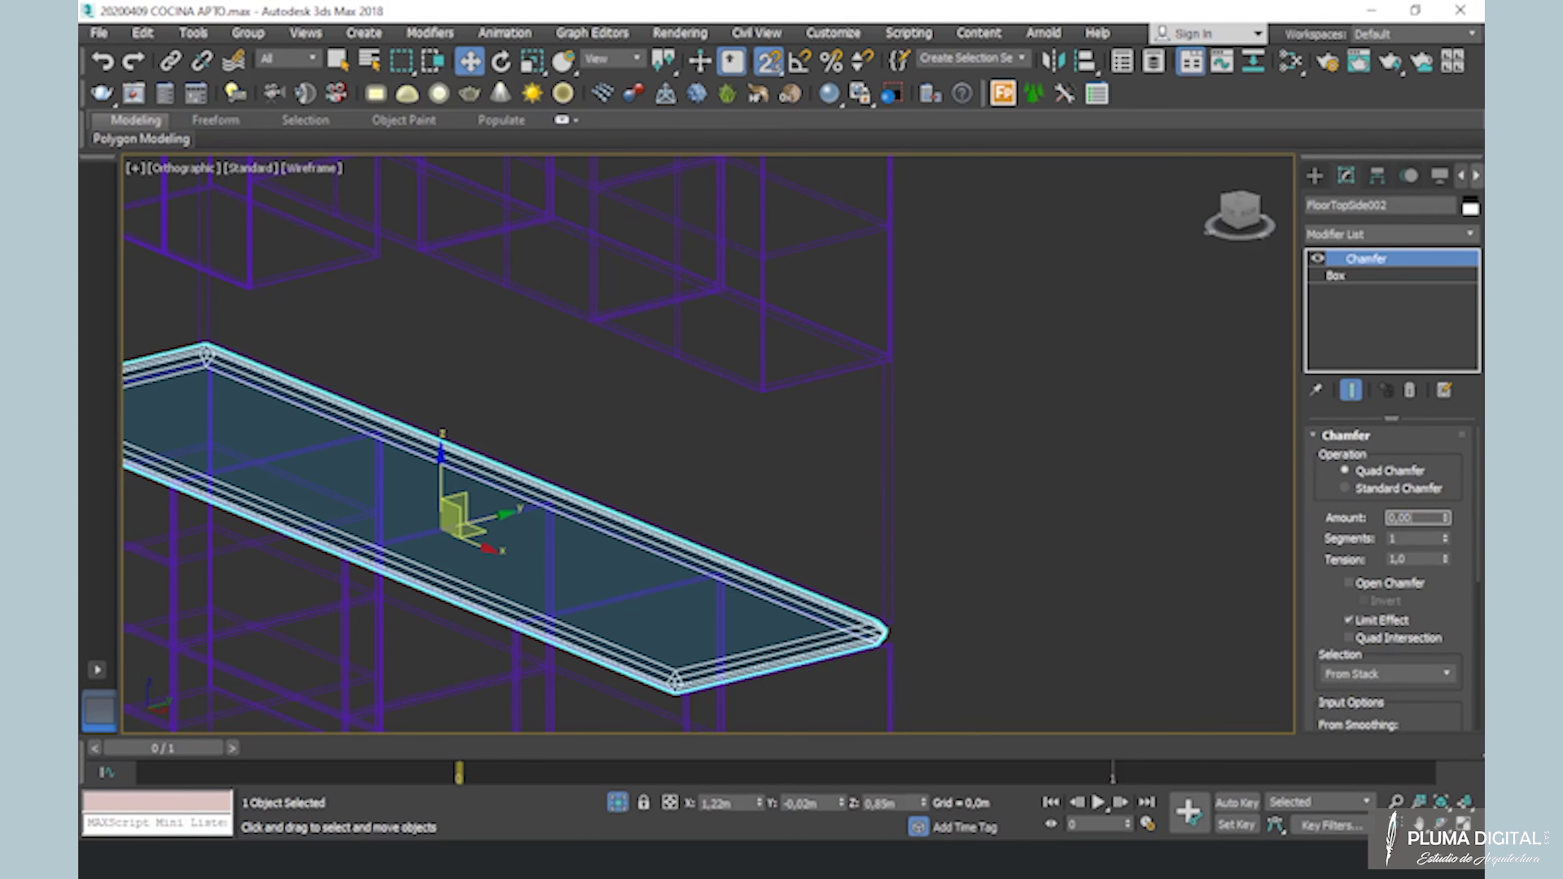
pyautogui.write('0,002')
pyautogui.press('Return')
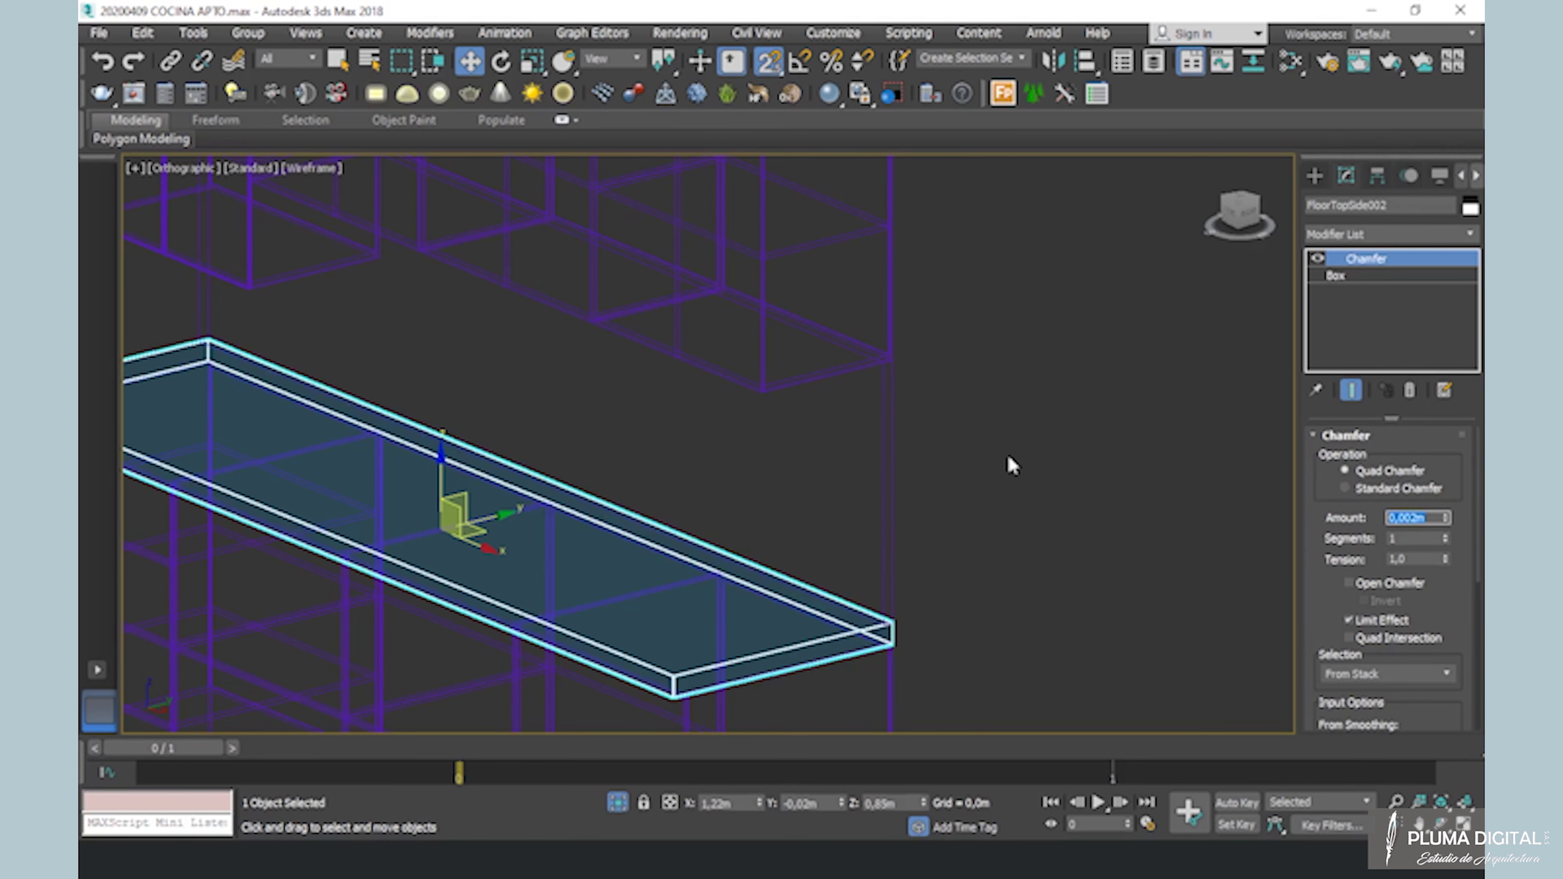
# Apply a Chamfer modifier to the backsplash panel with an amount of 0.002 m
pyautogui.click(883, 448)
pyautogui.click(1471, 234)
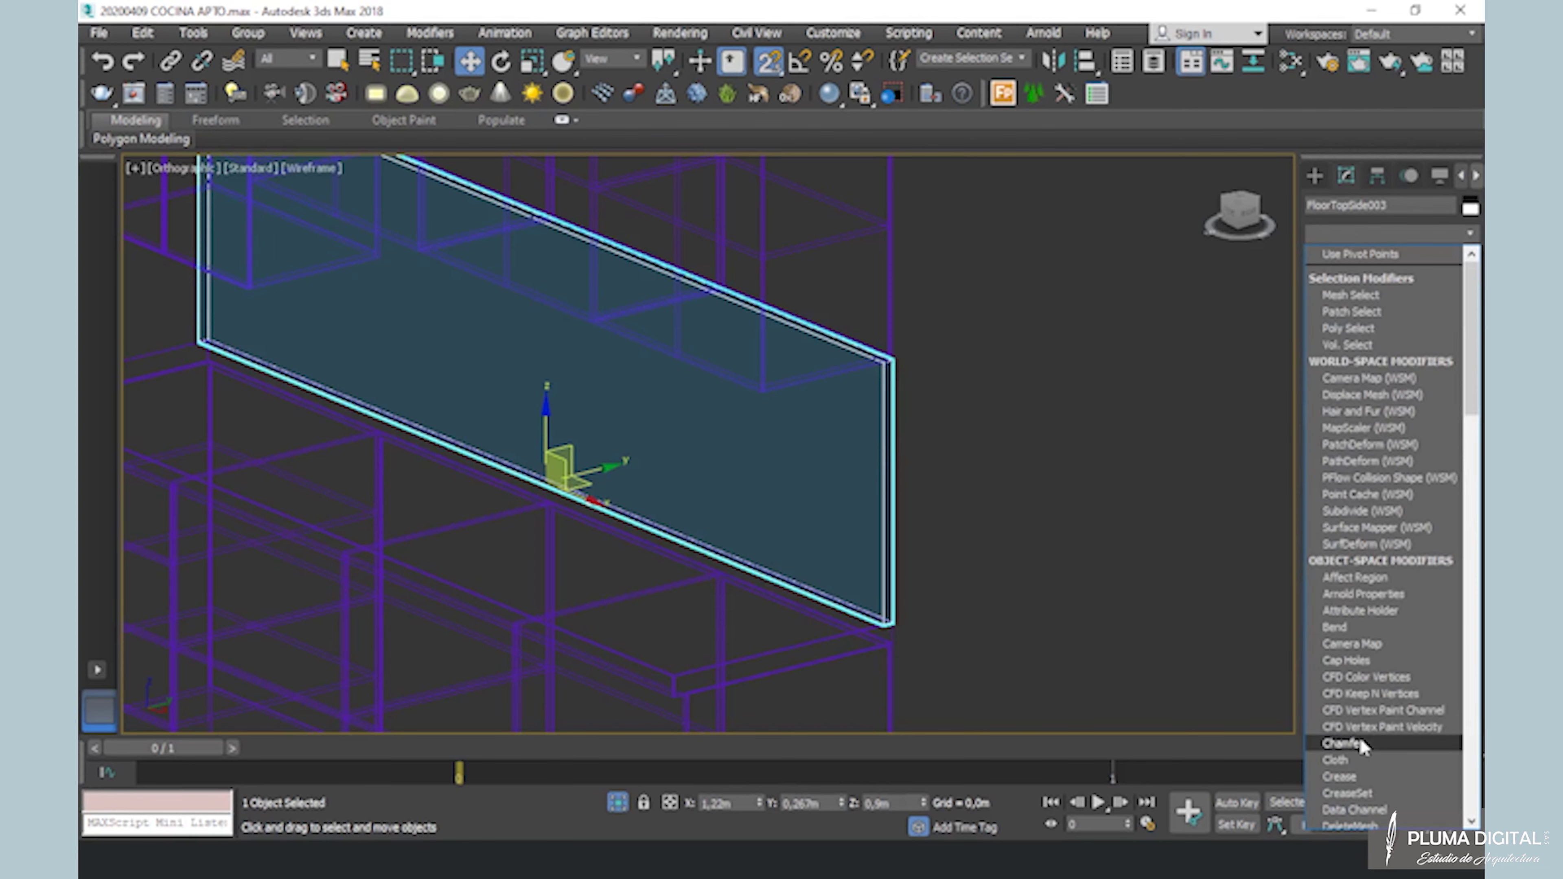
pyautogui.click(1343, 743)
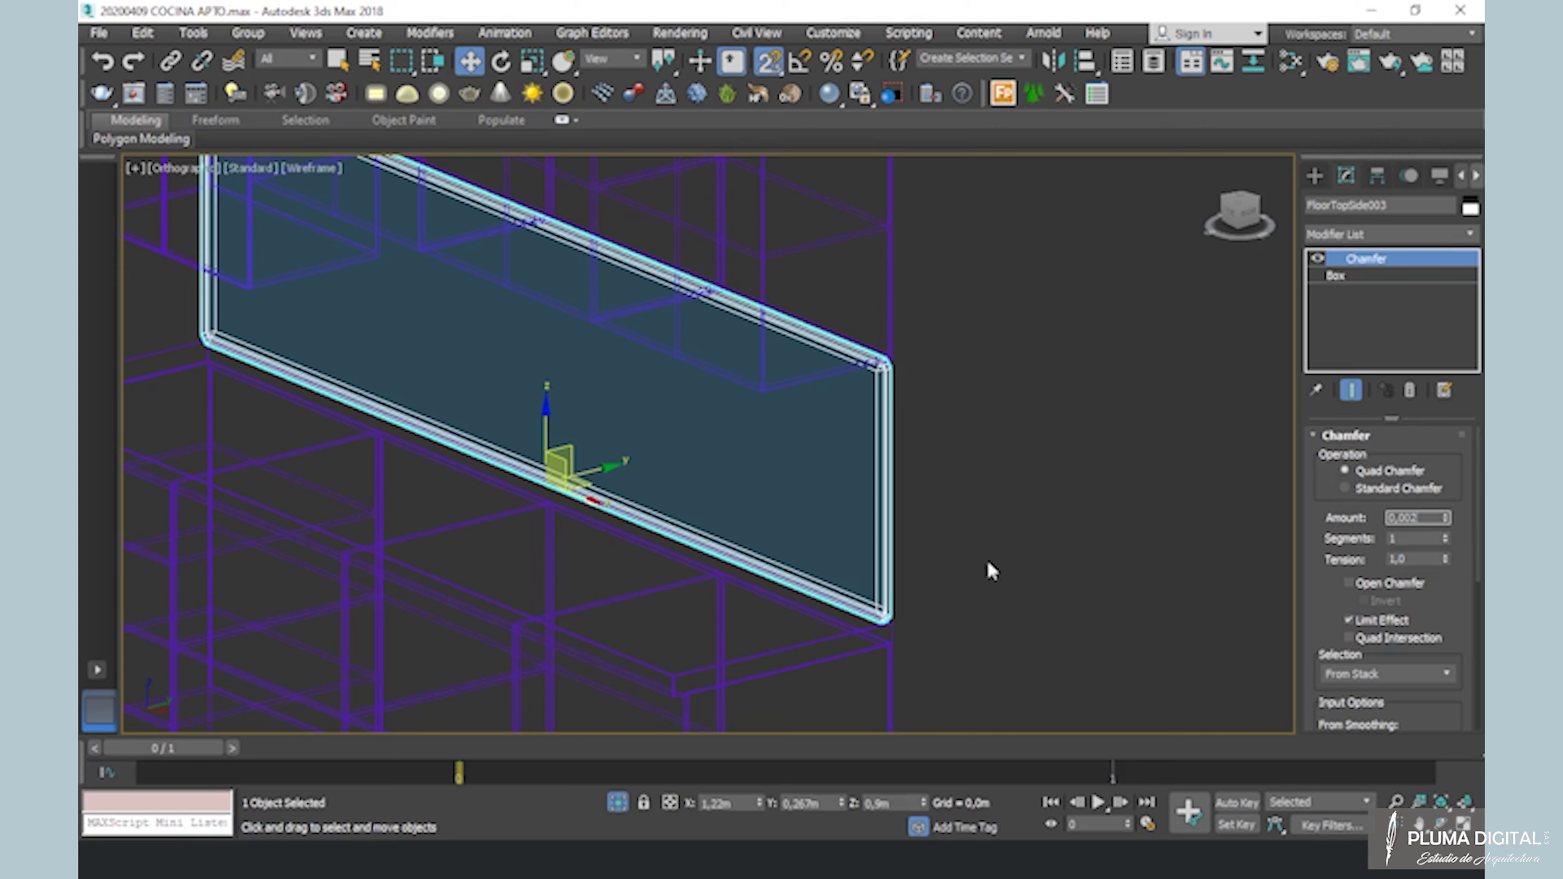
pyautogui.press('Delete')
# Select the whole kitchen in the top view and rotate it 90 degrees clockwise with angle snap on
pyautogui.press('t')
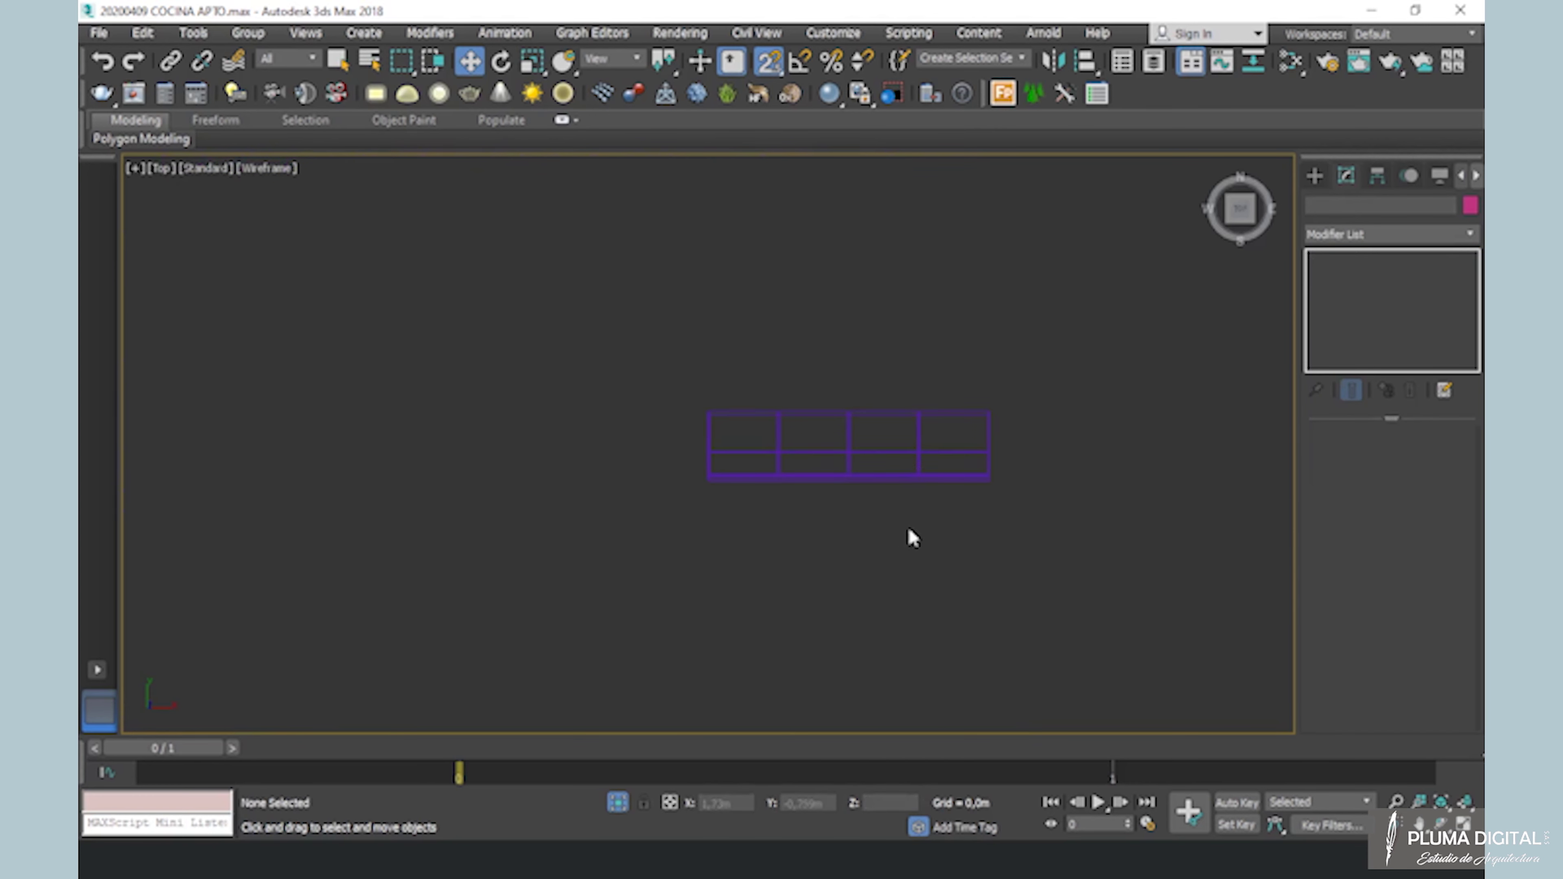
pyautogui.moveTo(669, 379); pyautogui.dragTo(1044, 517)
pyautogui.press('e')
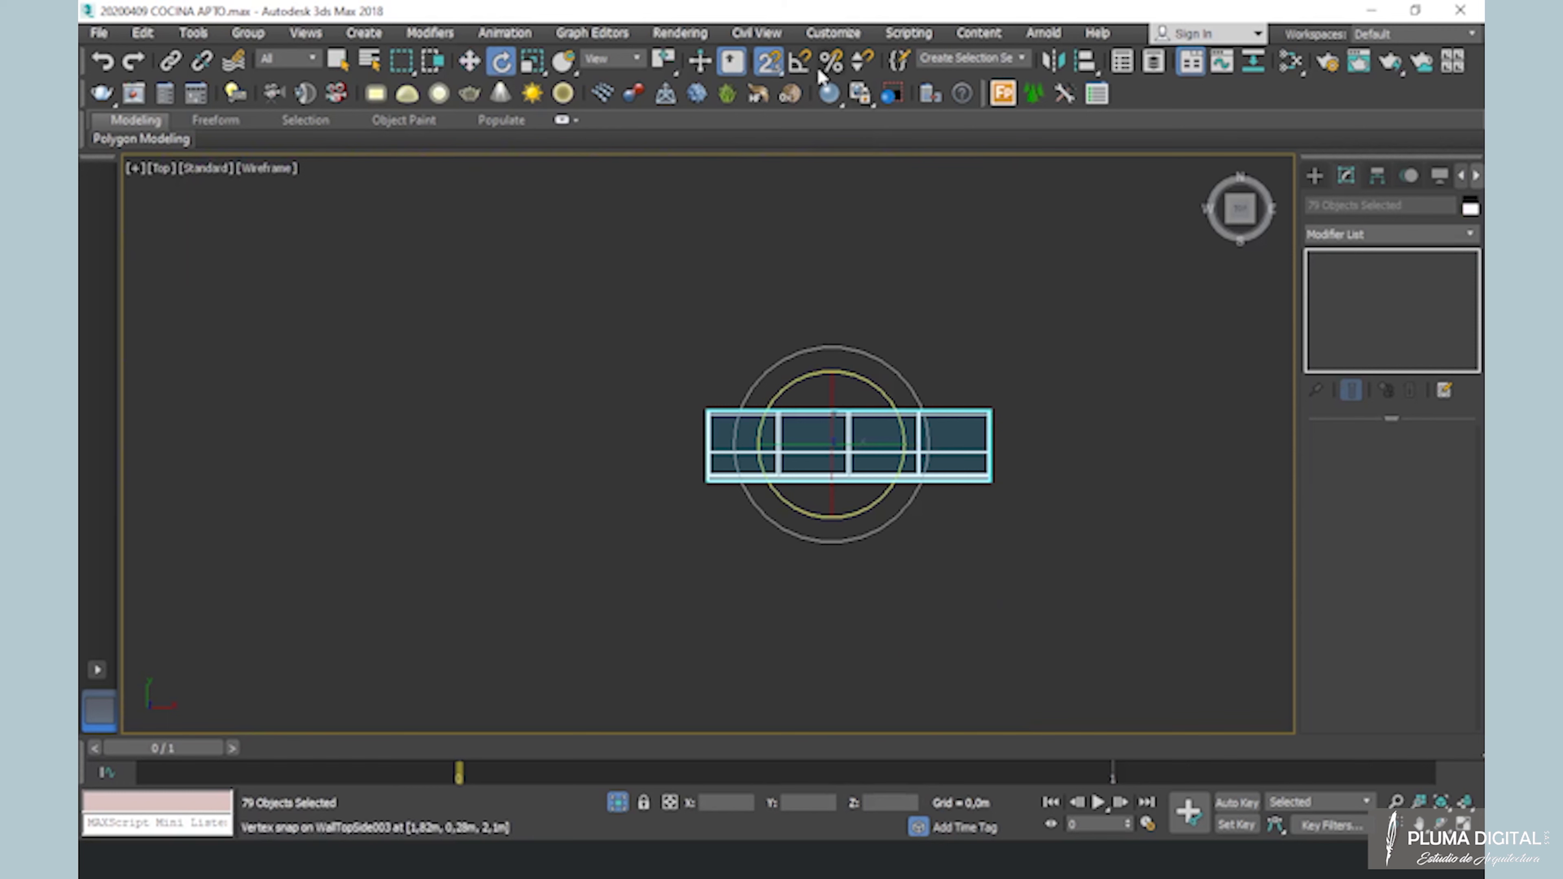
pyautogui.click(799, 61)
pyautogui.moveTo(778, 395); pyautogui.dragTo(874, 357)
# Exit isolation and snap-move the kitchen's lower rear corner to the corner where the bar meets the apartment wall
pyautogui.press('w')
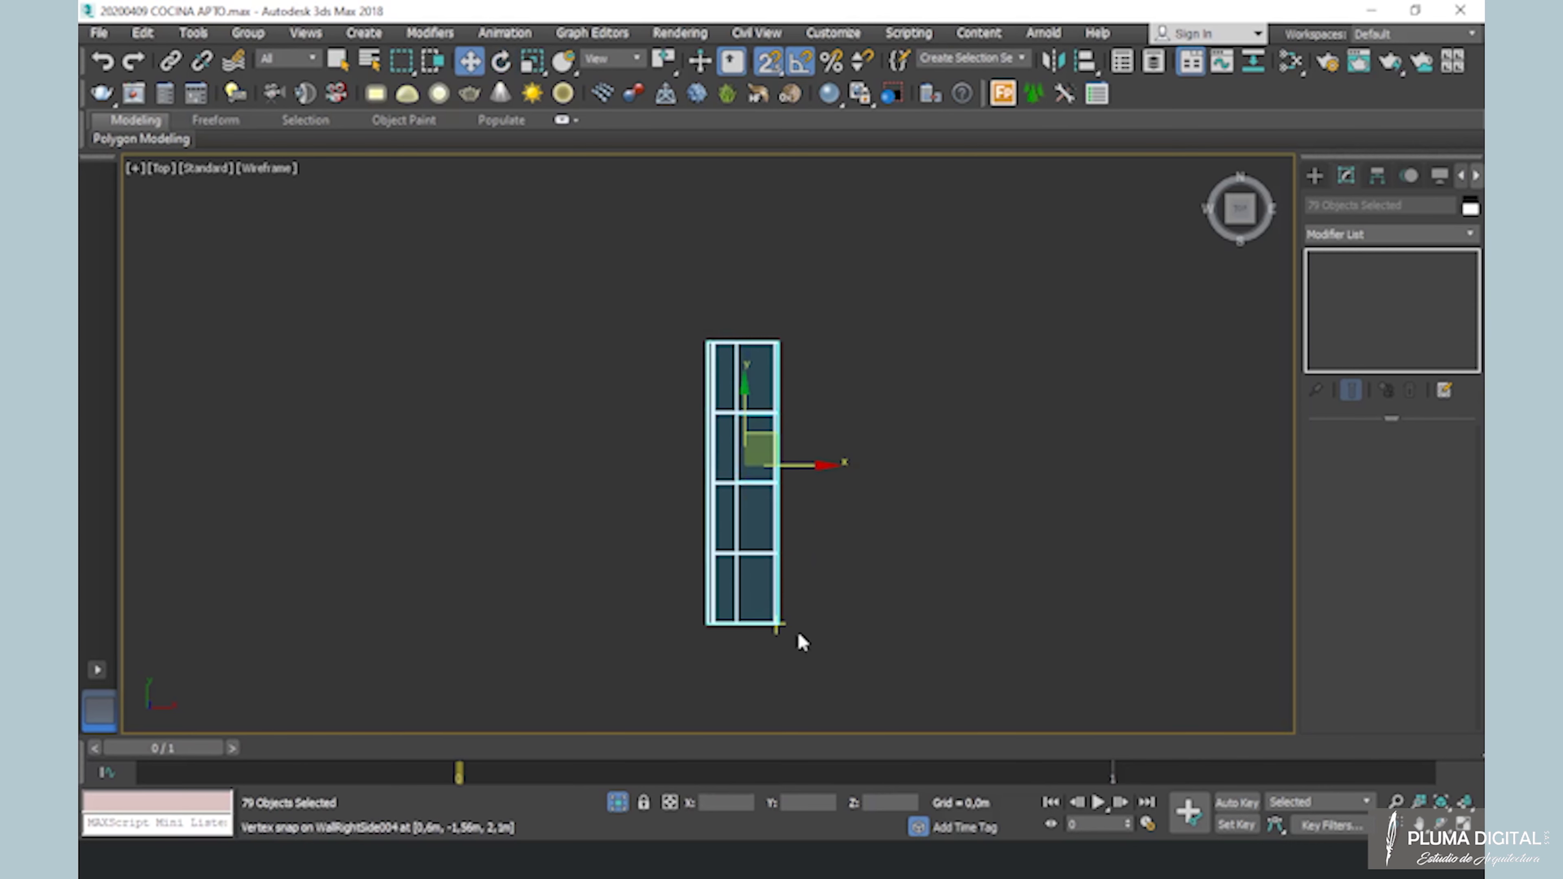
pyautogui.moveTo(777, 623); pyautogui.dragTo(840, 388)
pyautogui.click(618, 808)
pyautogui.scroll(2, 798, 456)
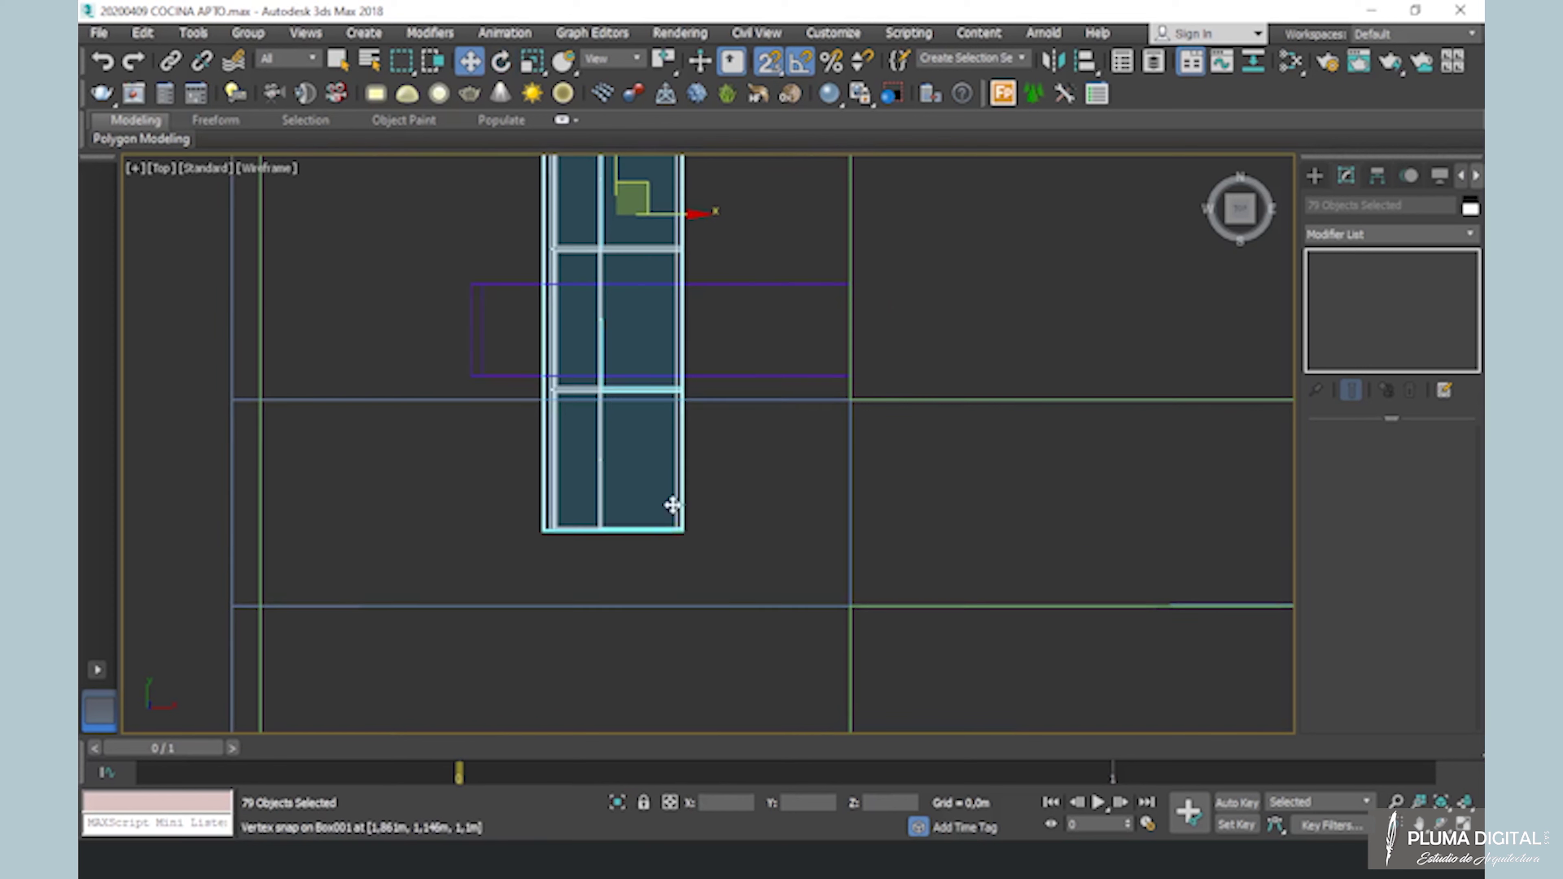
pyautogui.moveTo(685, 534); pyautogui.dragTo(855, 286)
# Correct the kitchen's position by 0.002 m in X and Y, snapping its corner exactly onto the wall line
pyautogui.scroll(2, 781, 278)
pyautogui.moveTo(780, 279); pyautogui.dragTo(701, 343, button='middle')
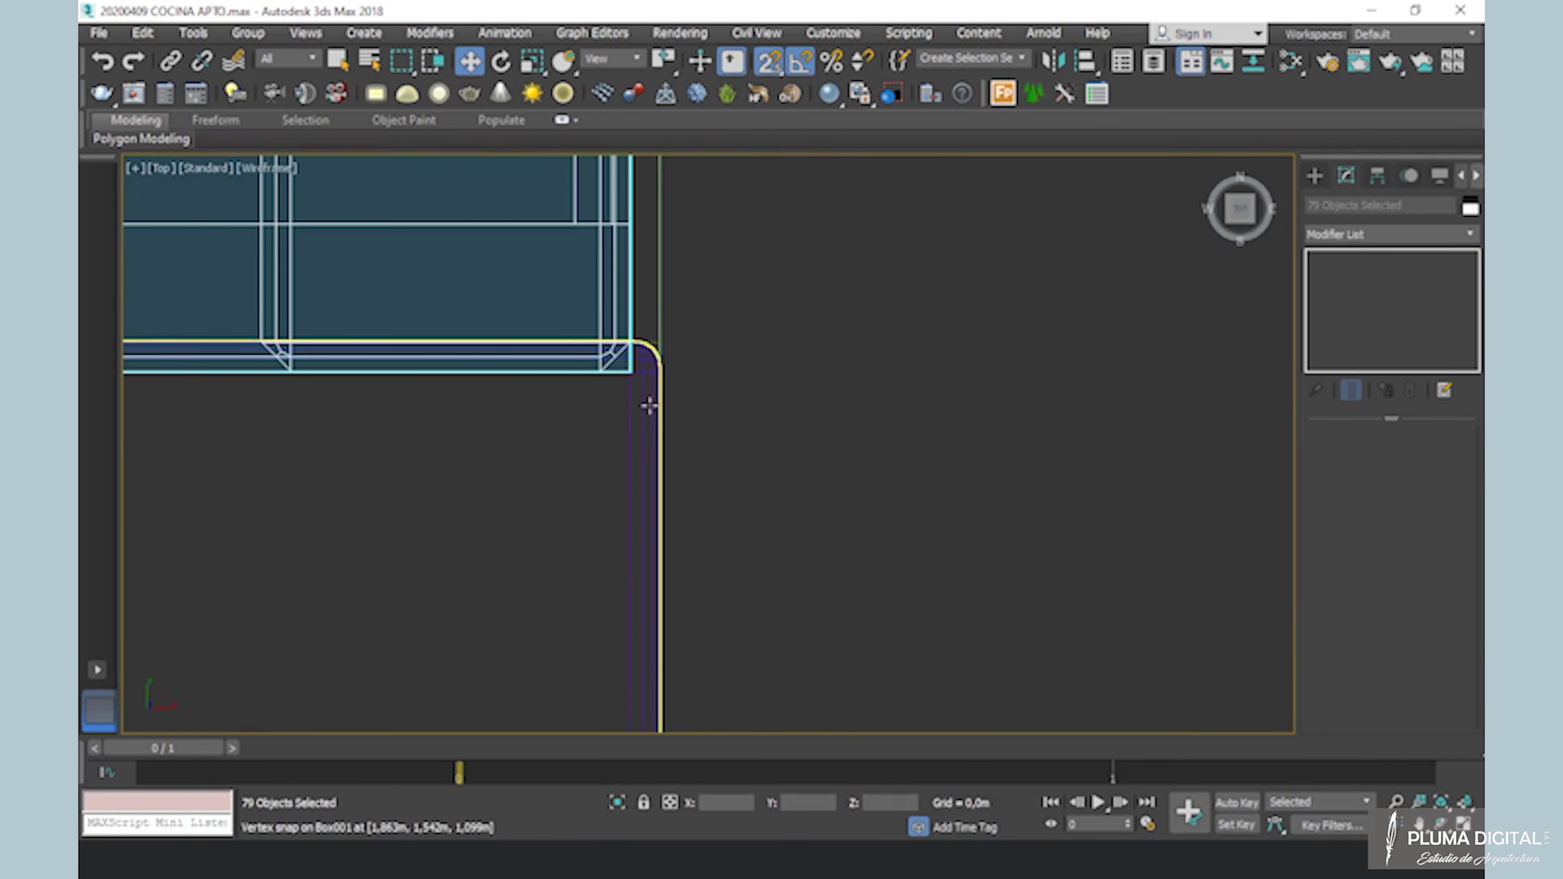
pyautogui.moveTo(630, 370); pyautogui.dragTo(663, 339)
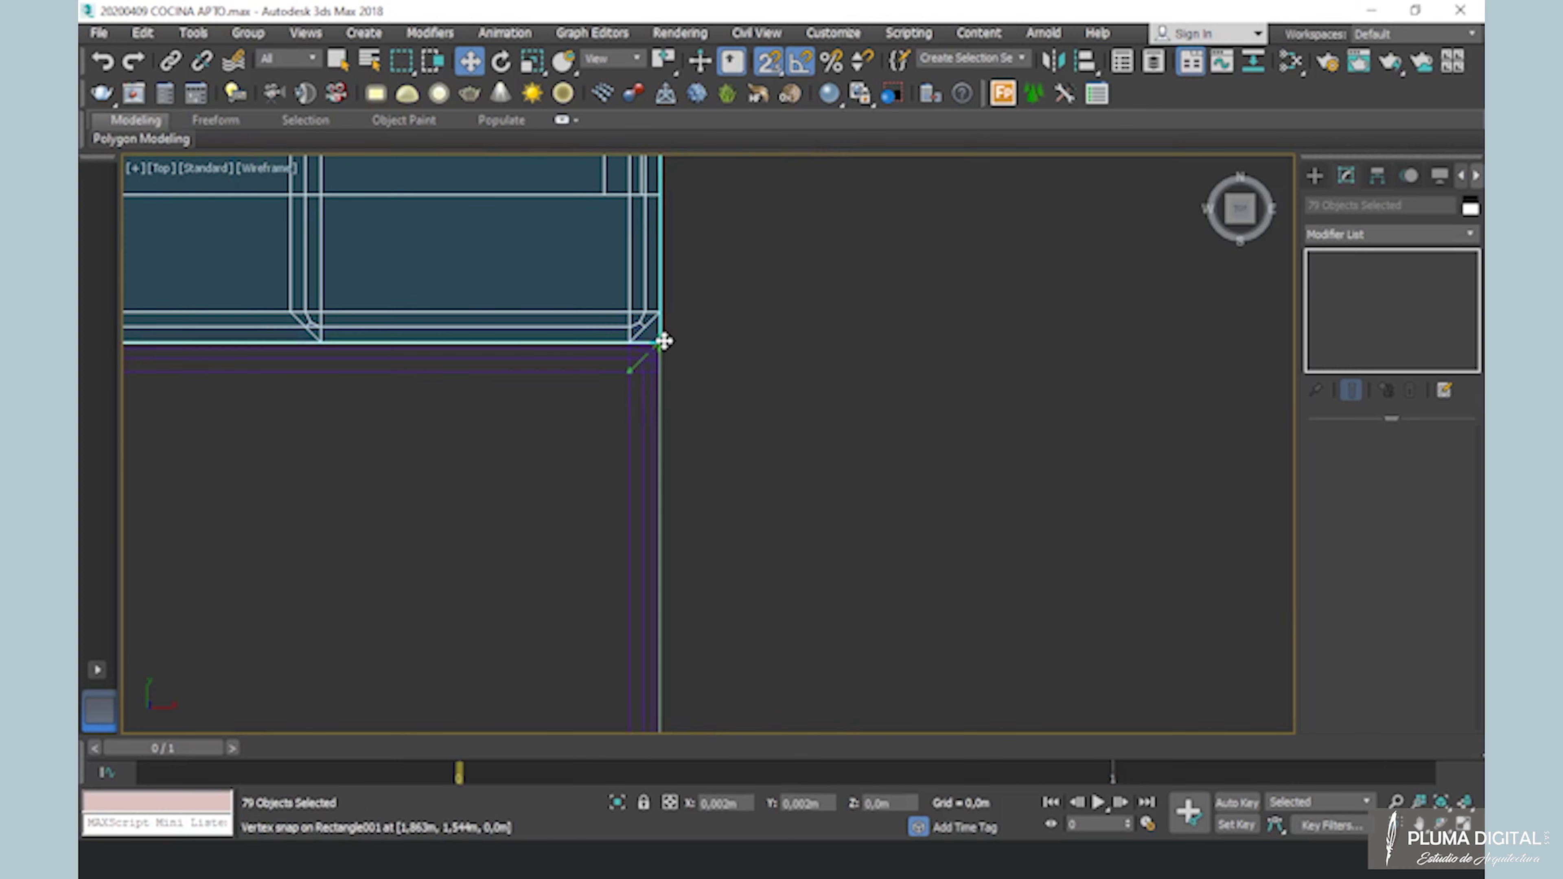
pyautogui.scroll(-5, 769, 397)
pyautogui.keyDown('alt'); pyautogui.moveTo(686, 529); pyautogui.dragTo(791, 429, button='middle'); pyautogui.keyUp('alt')
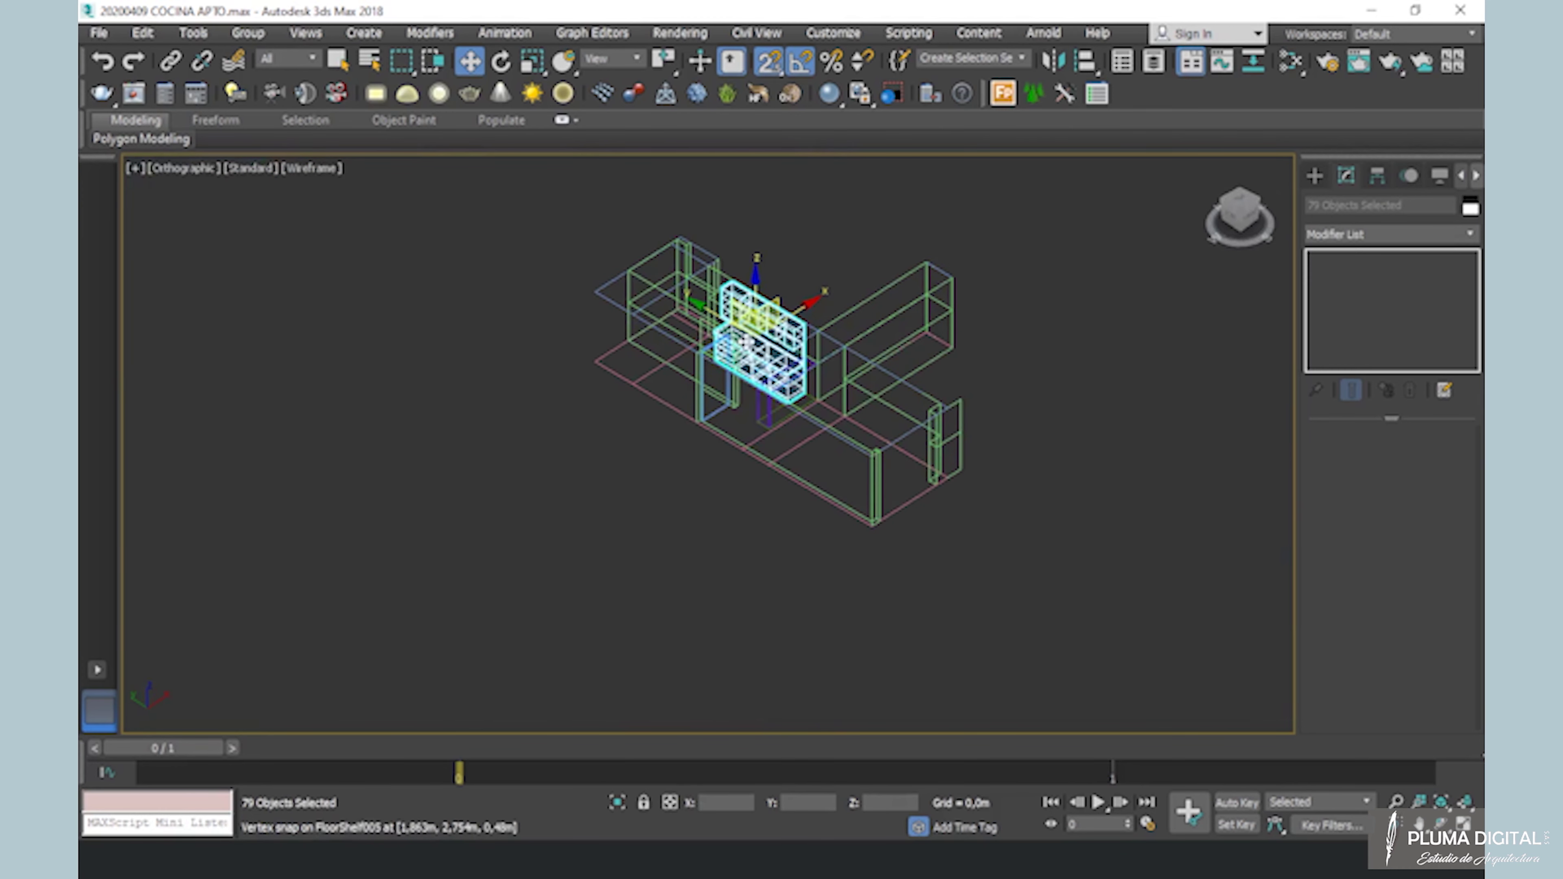
pyautogui.scroll(6, 791, 429)
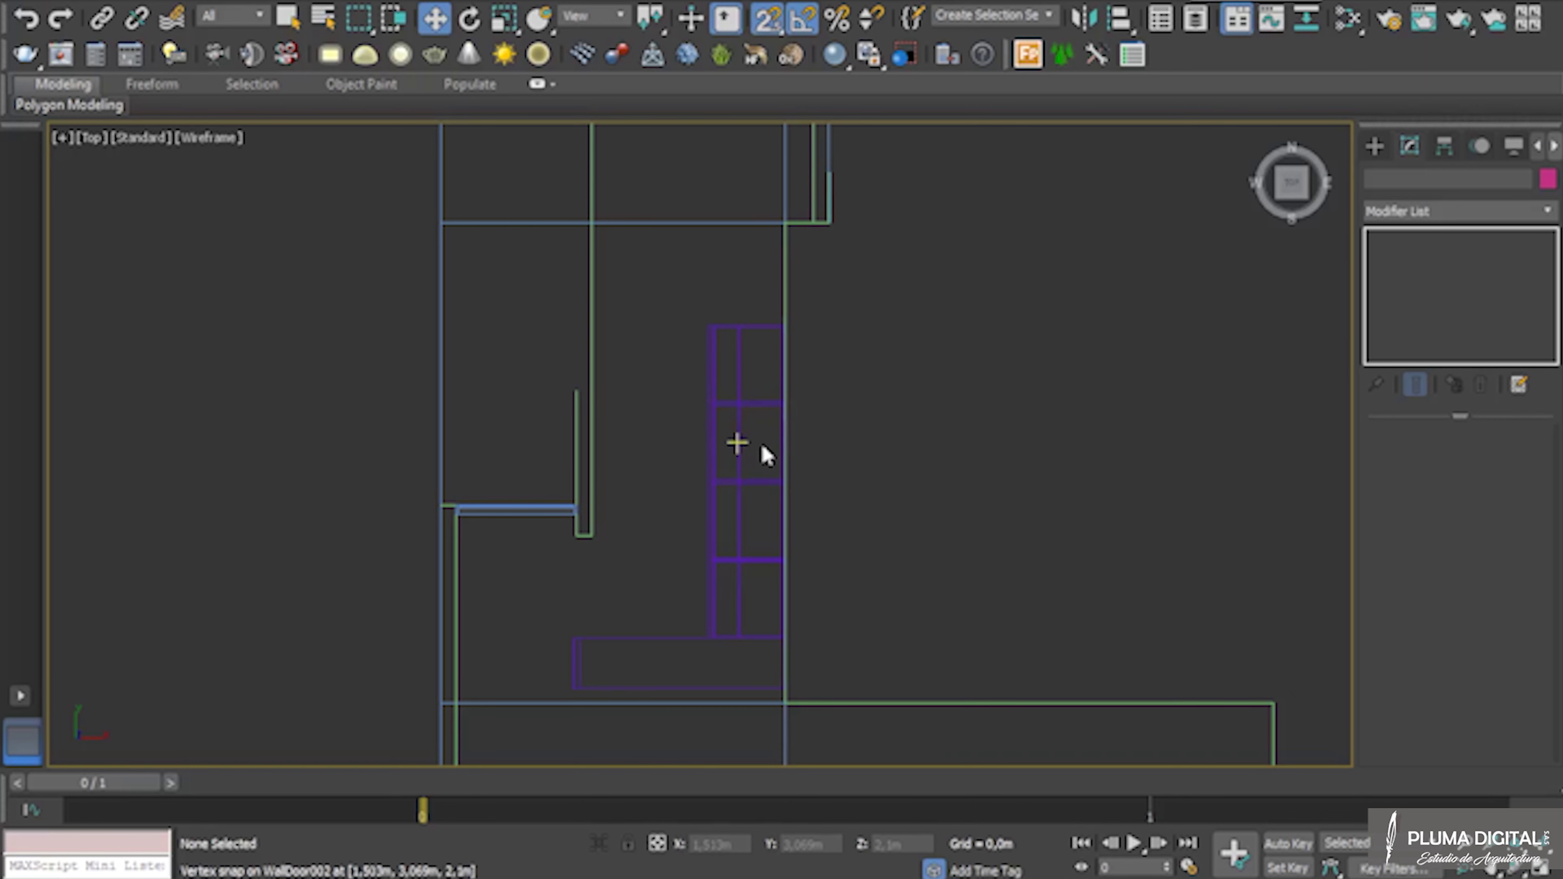
# Draw a cylinder about 0.165 m in radius and 0.079 m high over the second cabinet module from the north end
pyautogui.click(1375, 145)
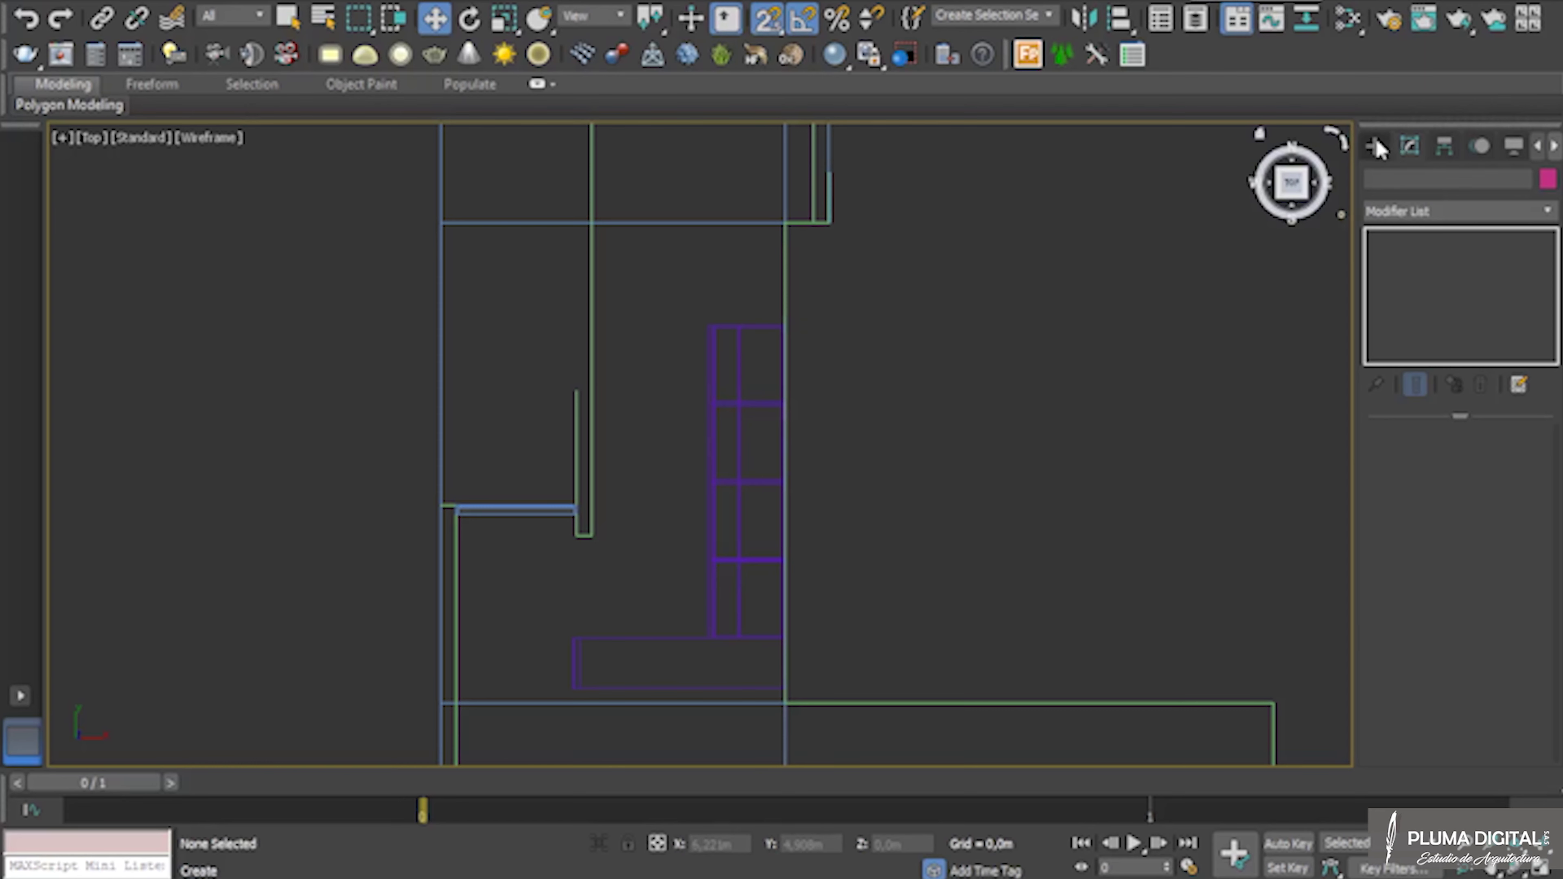
pyautogui.click(1414, 324)
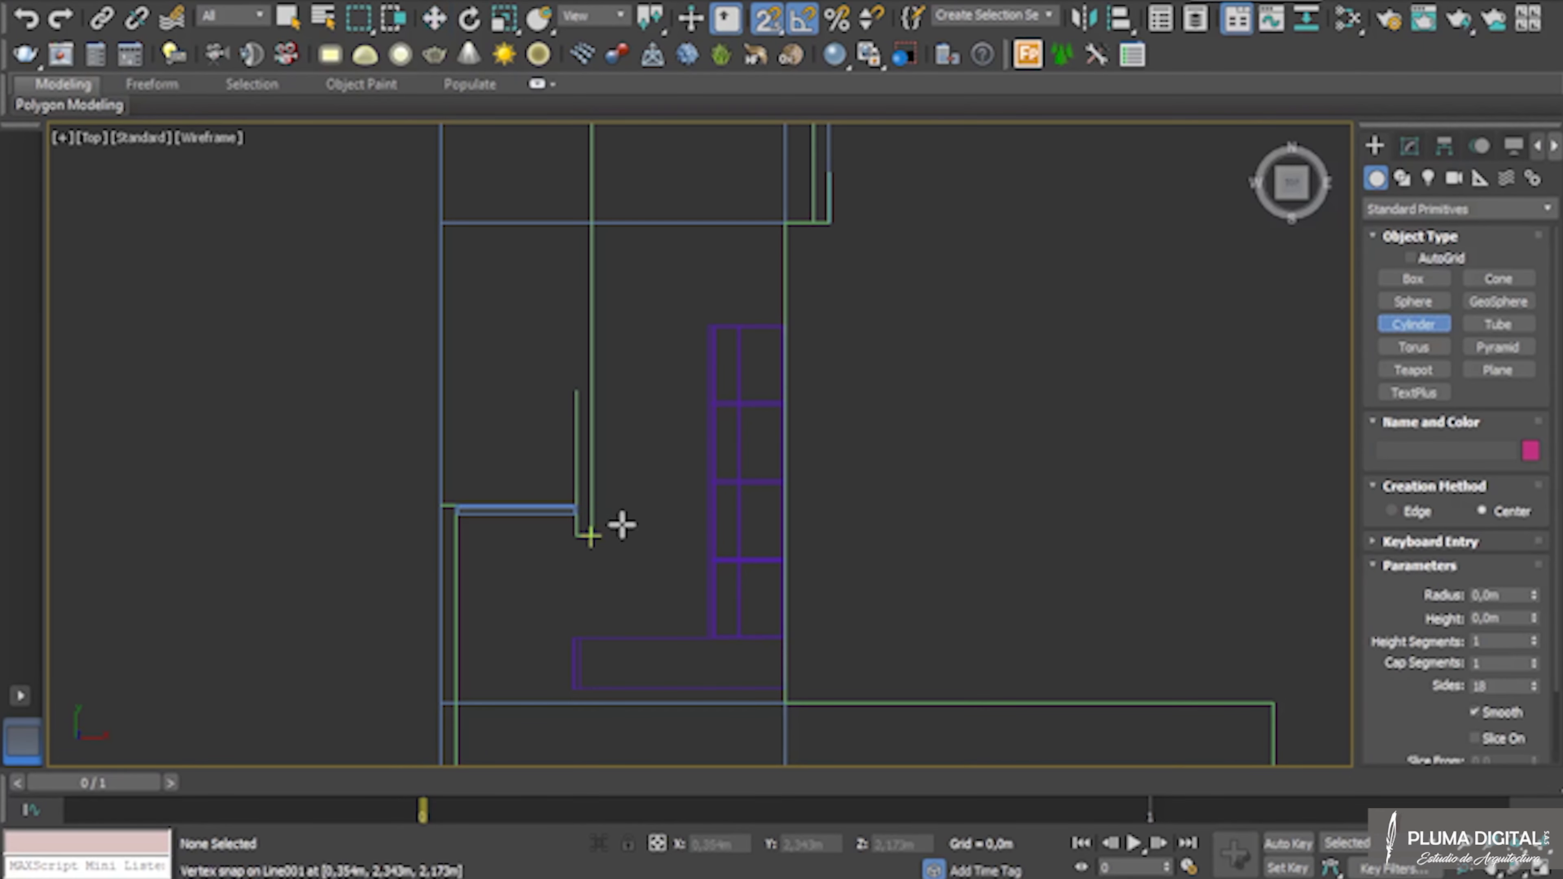
pyautogui.scroll(5, 620, 523)
pyautogui.moveTo(808, 355); pyautogui.dragTo(920, 385)
pyautogui.click(935, 324)
# Set the cylinder's radius to 0.2 m, its height to 0.1 m and its sides to 16
pyautogui.moveTo(1483, 595); pyautogui.dragTo(1545, 601)
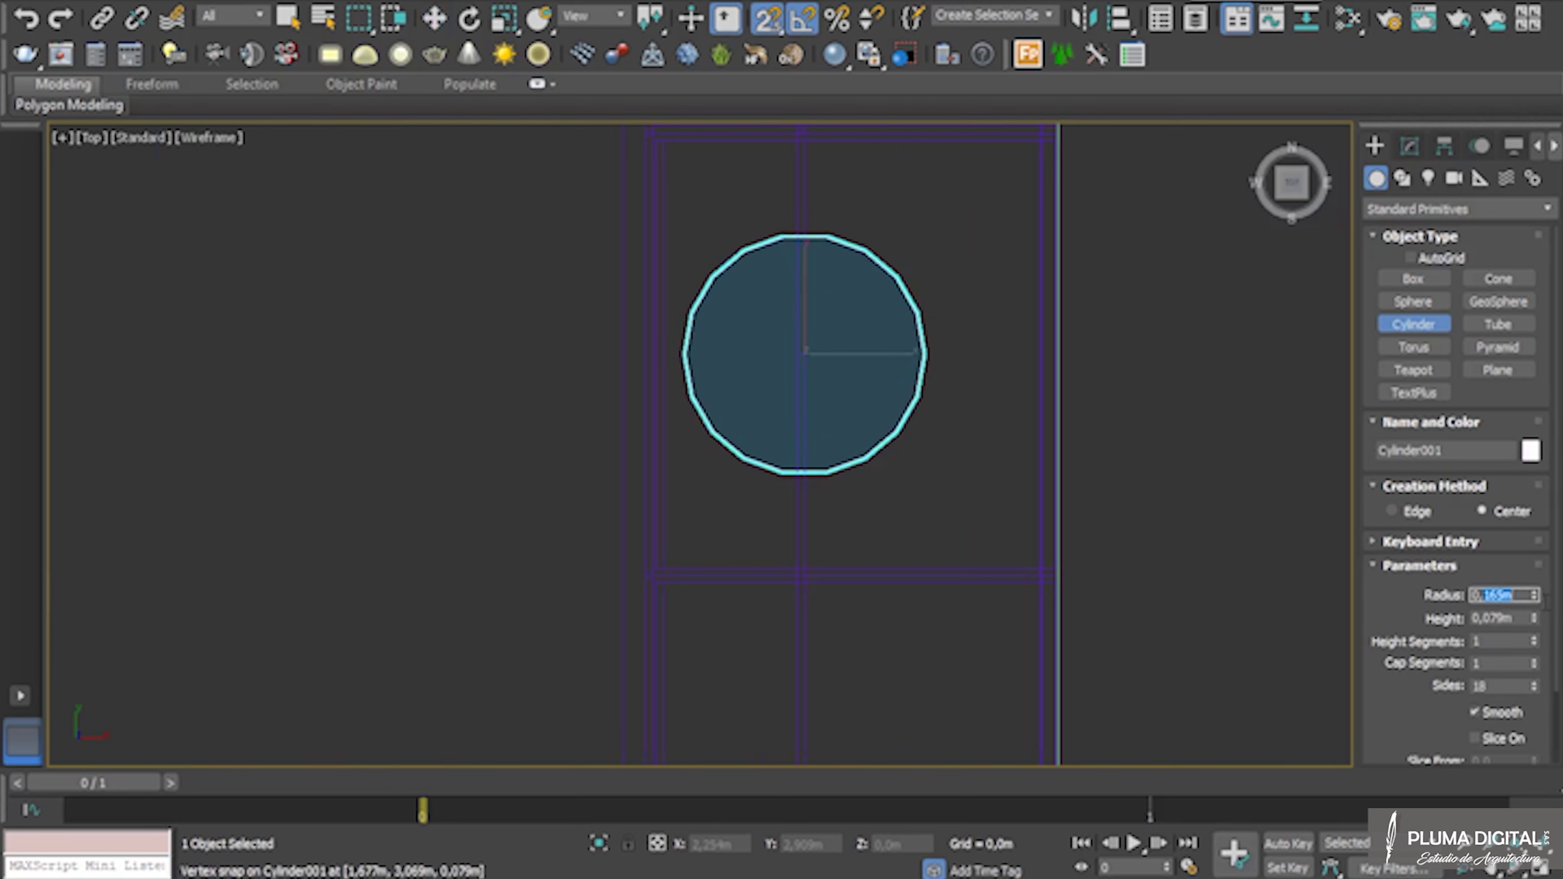
pyautogui.write('19')
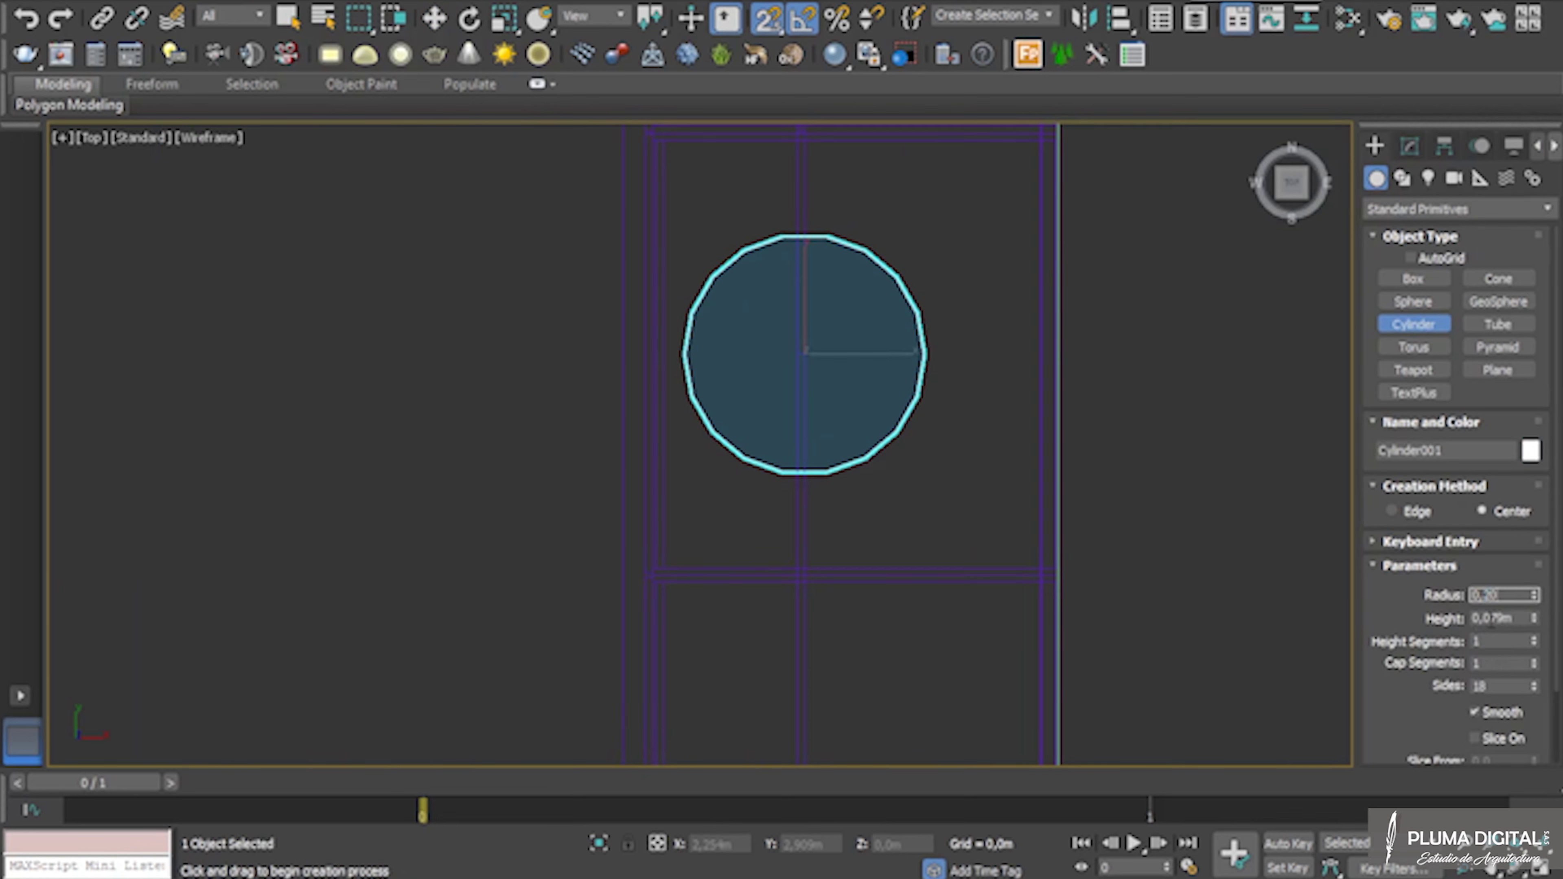
pyautogui.press('Tab')
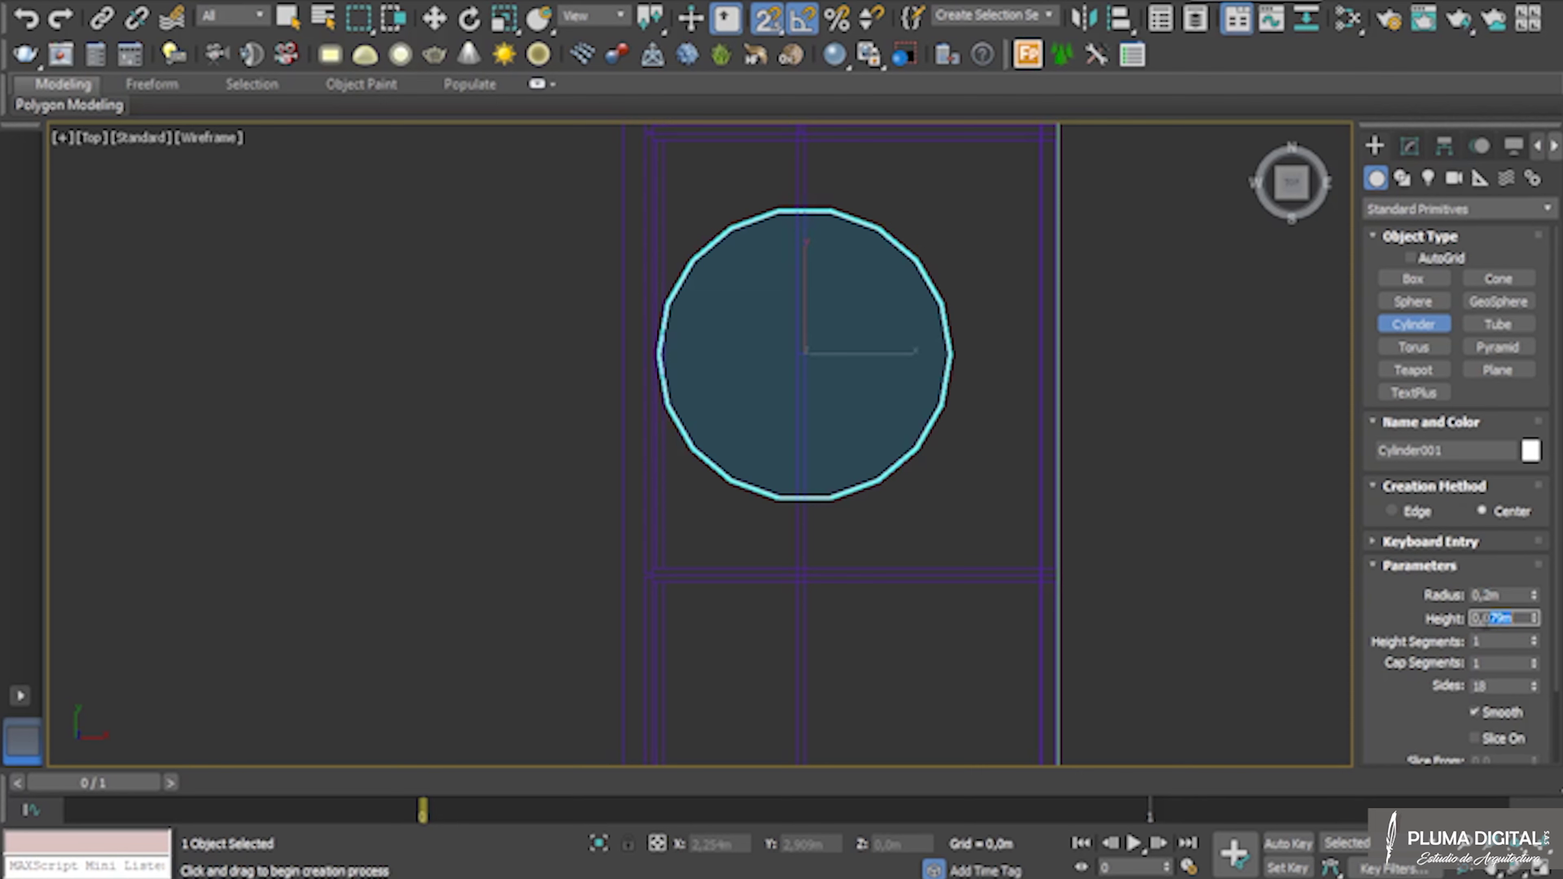
pyautogui.write('0,1')
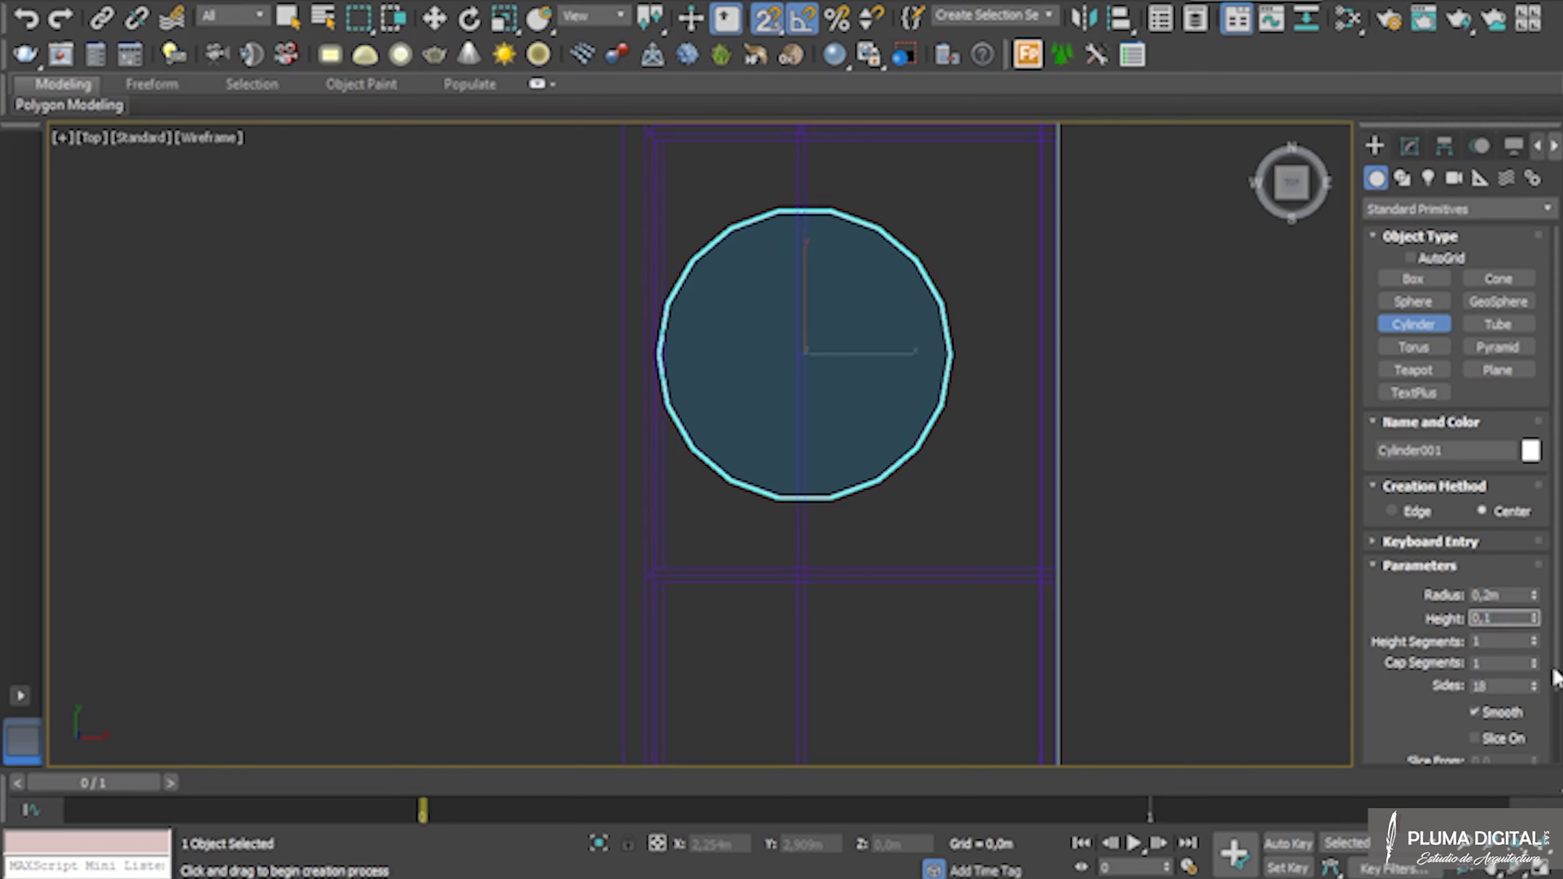
pyautogui.press('Tab')
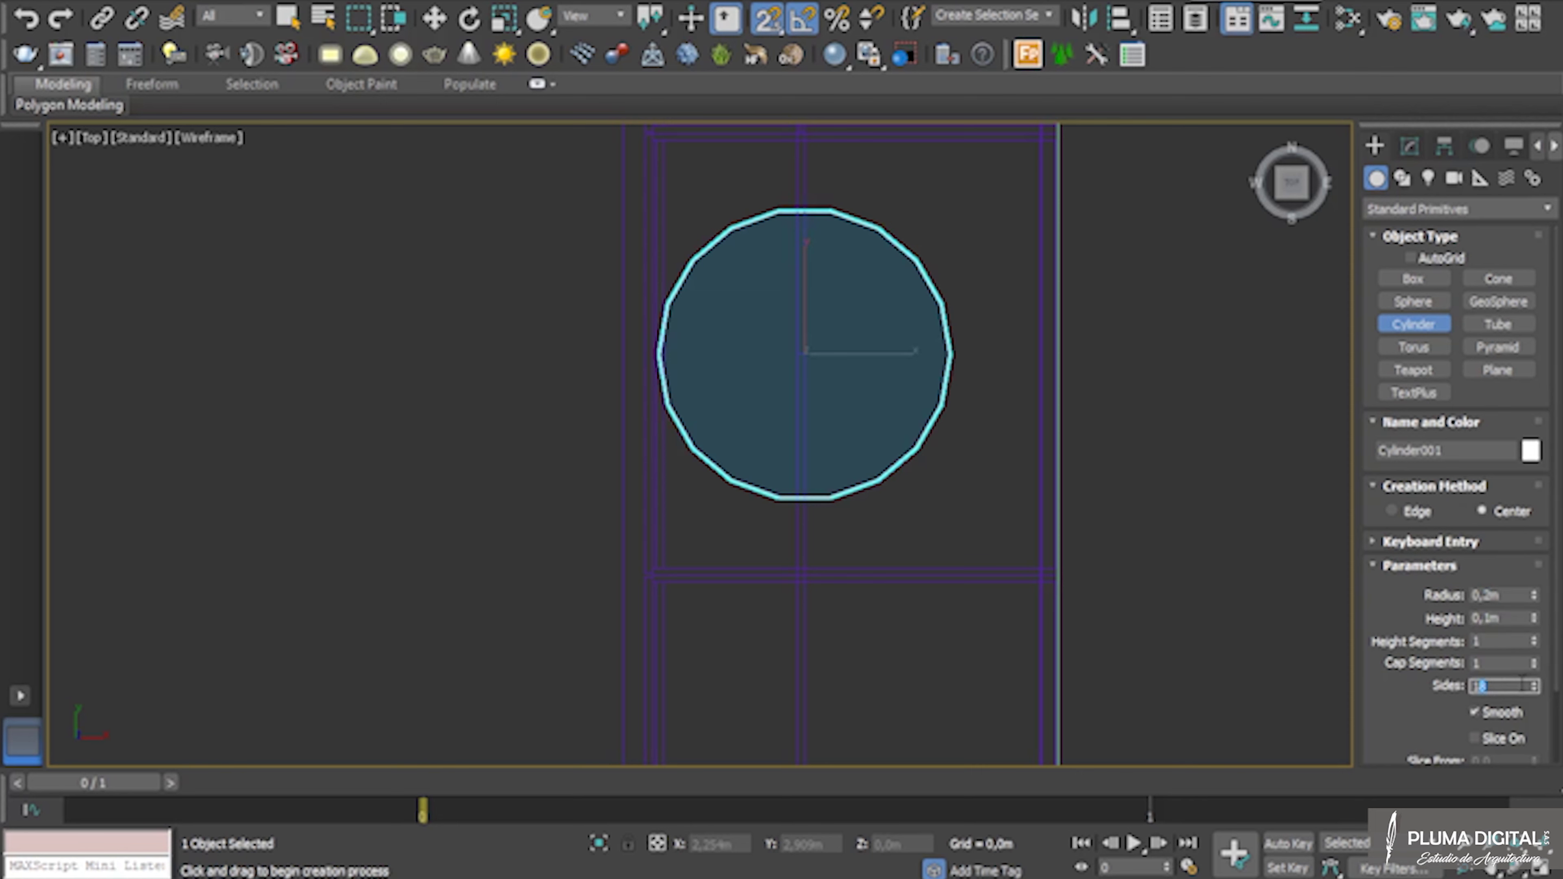
pyautogui.write('16')
pyautogui.press('Return')
pyautogui.scroll(-2, 1434, 708)
pyautogui.click(1156, 628)
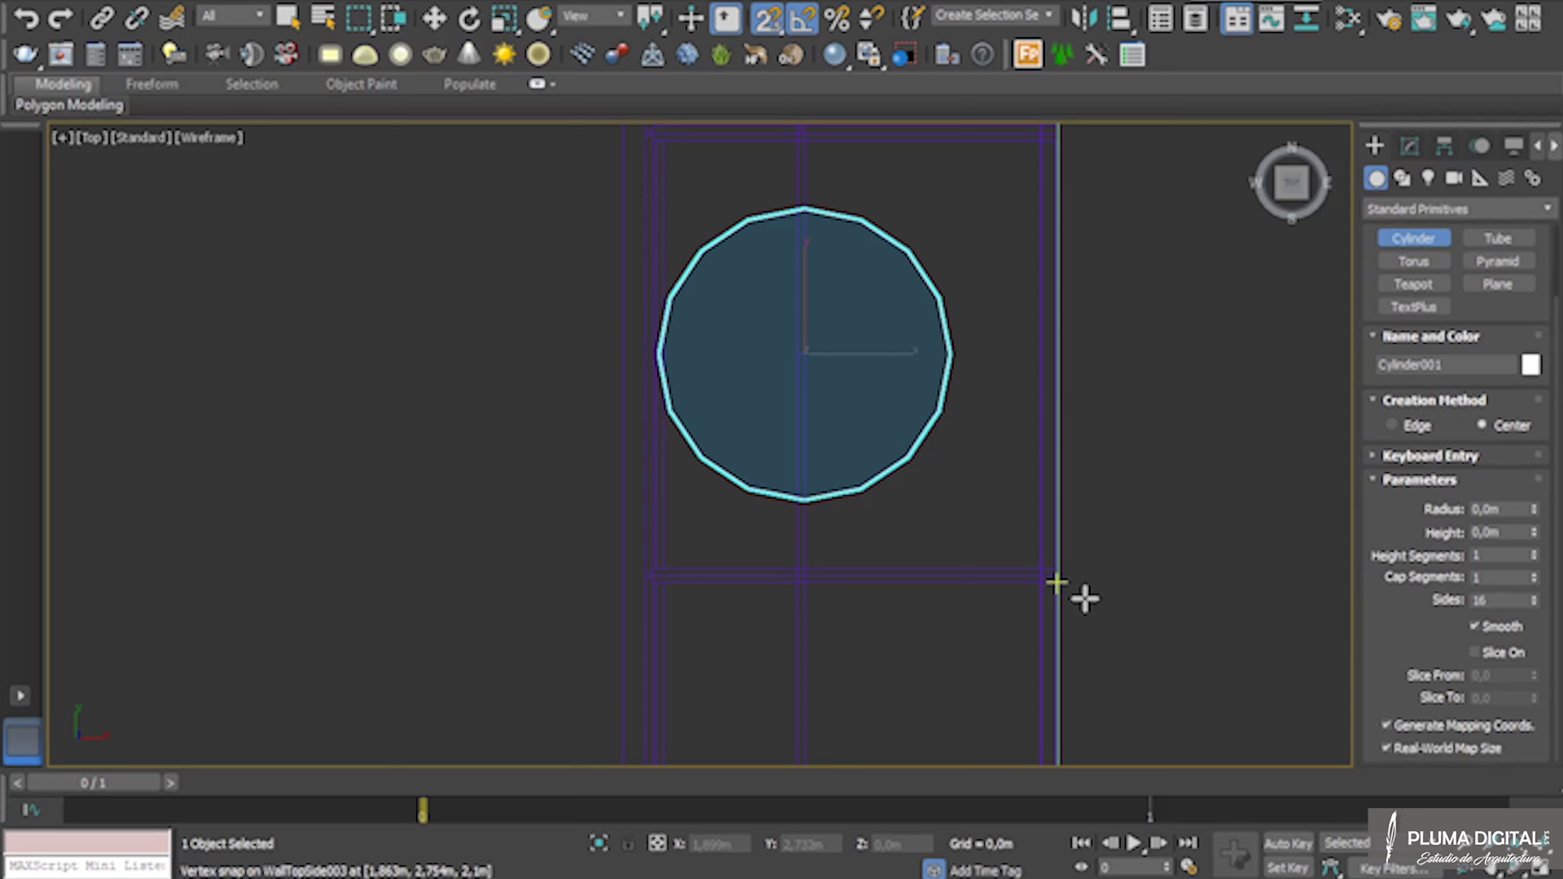
# In the front view, raise the cylinder vertically with vertex snapping off to Z 0.804 m so it crosses the countertop
pyautogui.press('f')
pyautogui.scroll(4, 897, 554)
pyautogui.scroll(3, 961, 503)
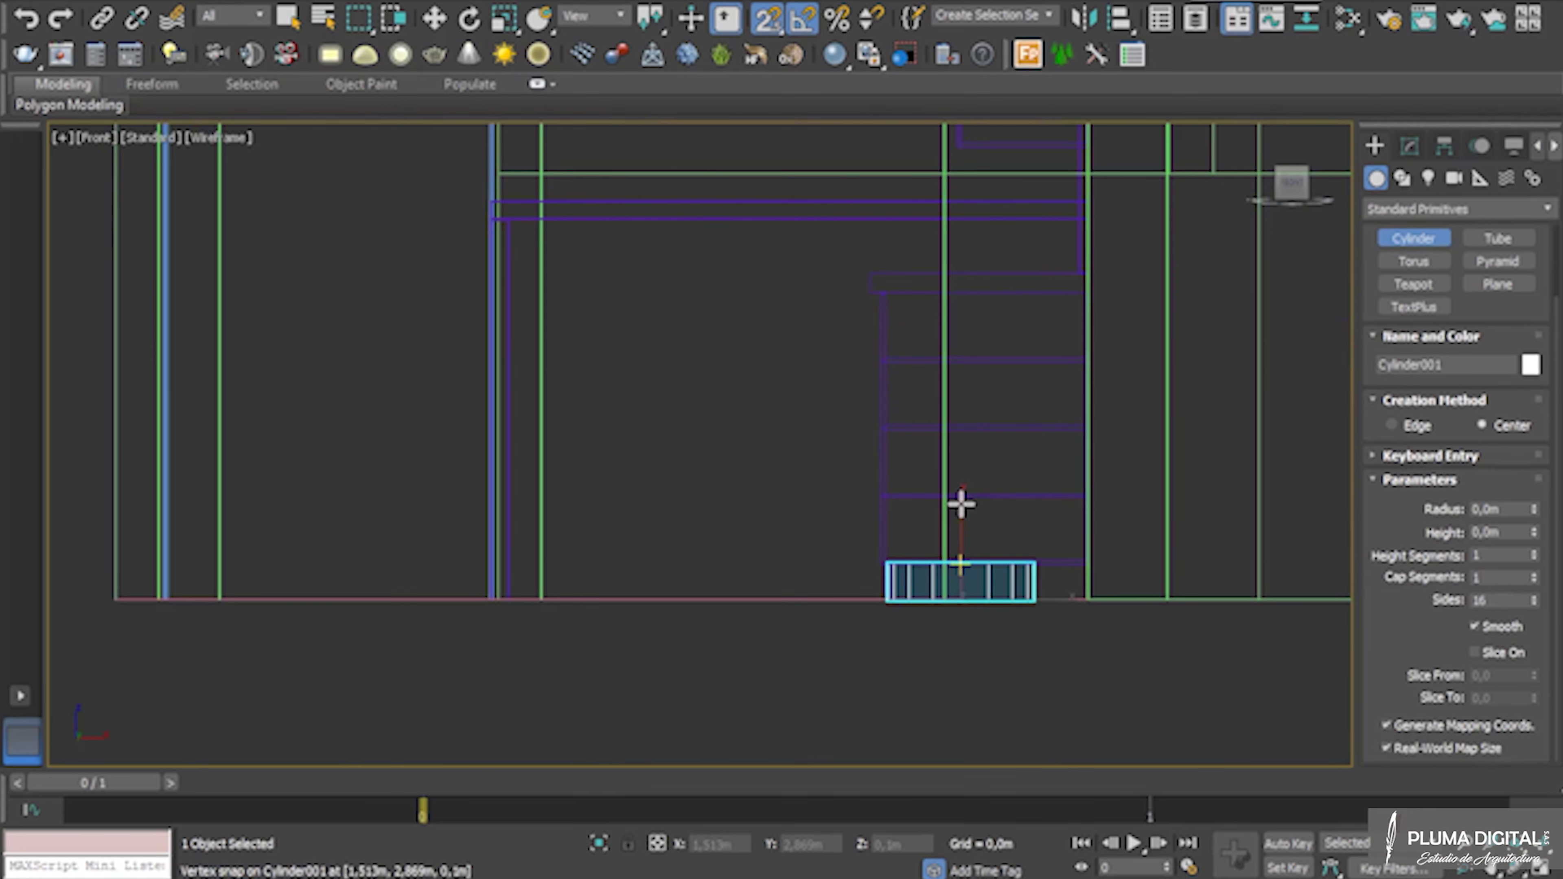
pyautogui.press('w')
pyautogui.moveTo(960, 518); pyautogui.dragTo(960, 295)
pyautogui.hotkey('ctrl', 'z')
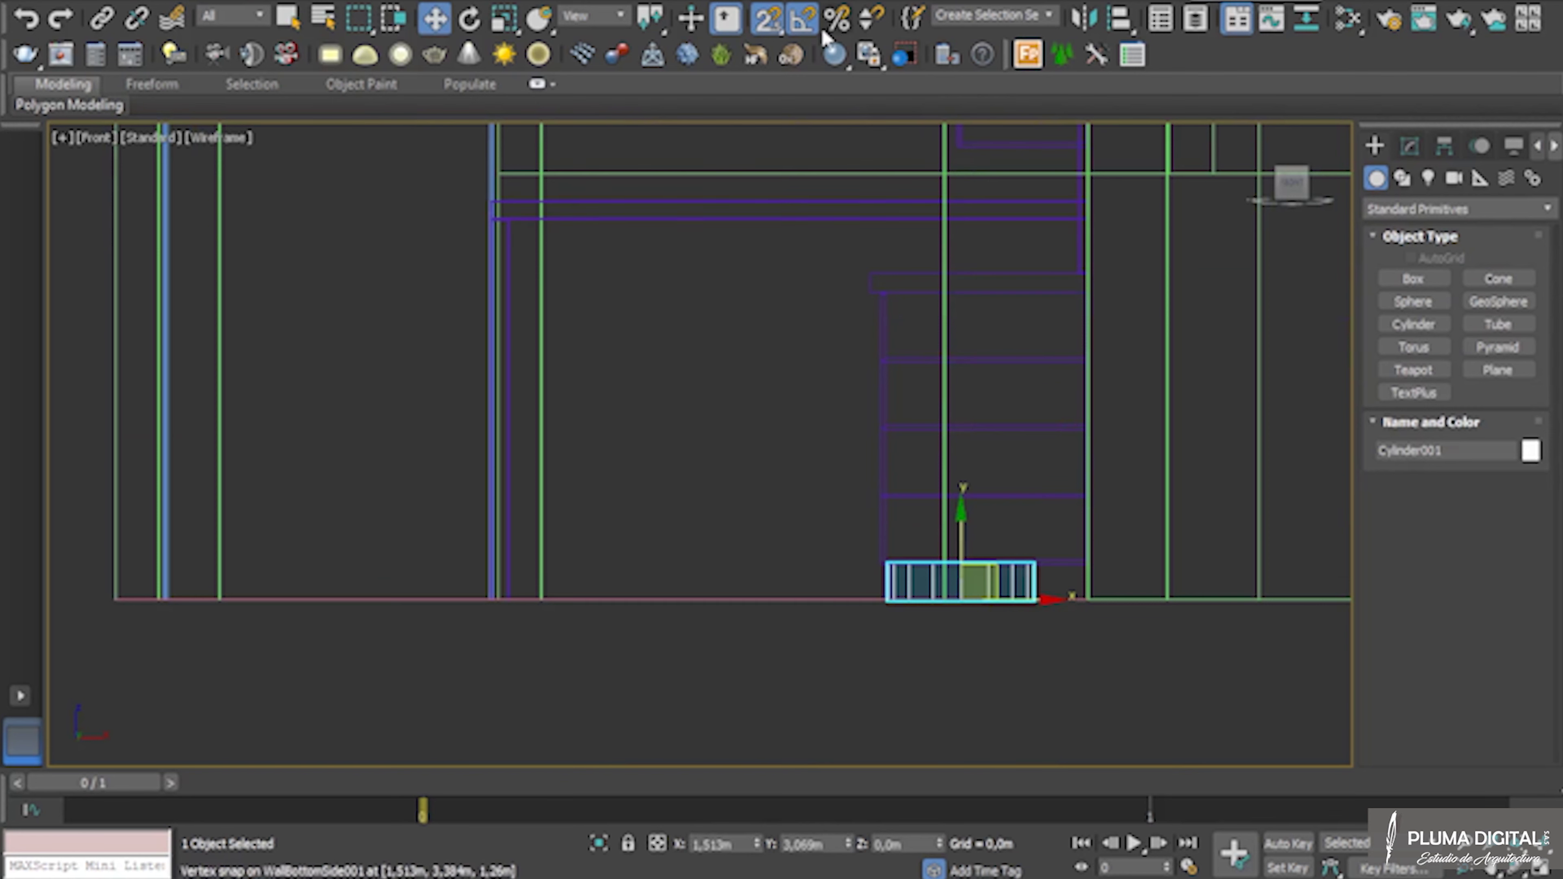
pyautogui.moveTo(960, 529); pyautogui.dragTo(977, 238)
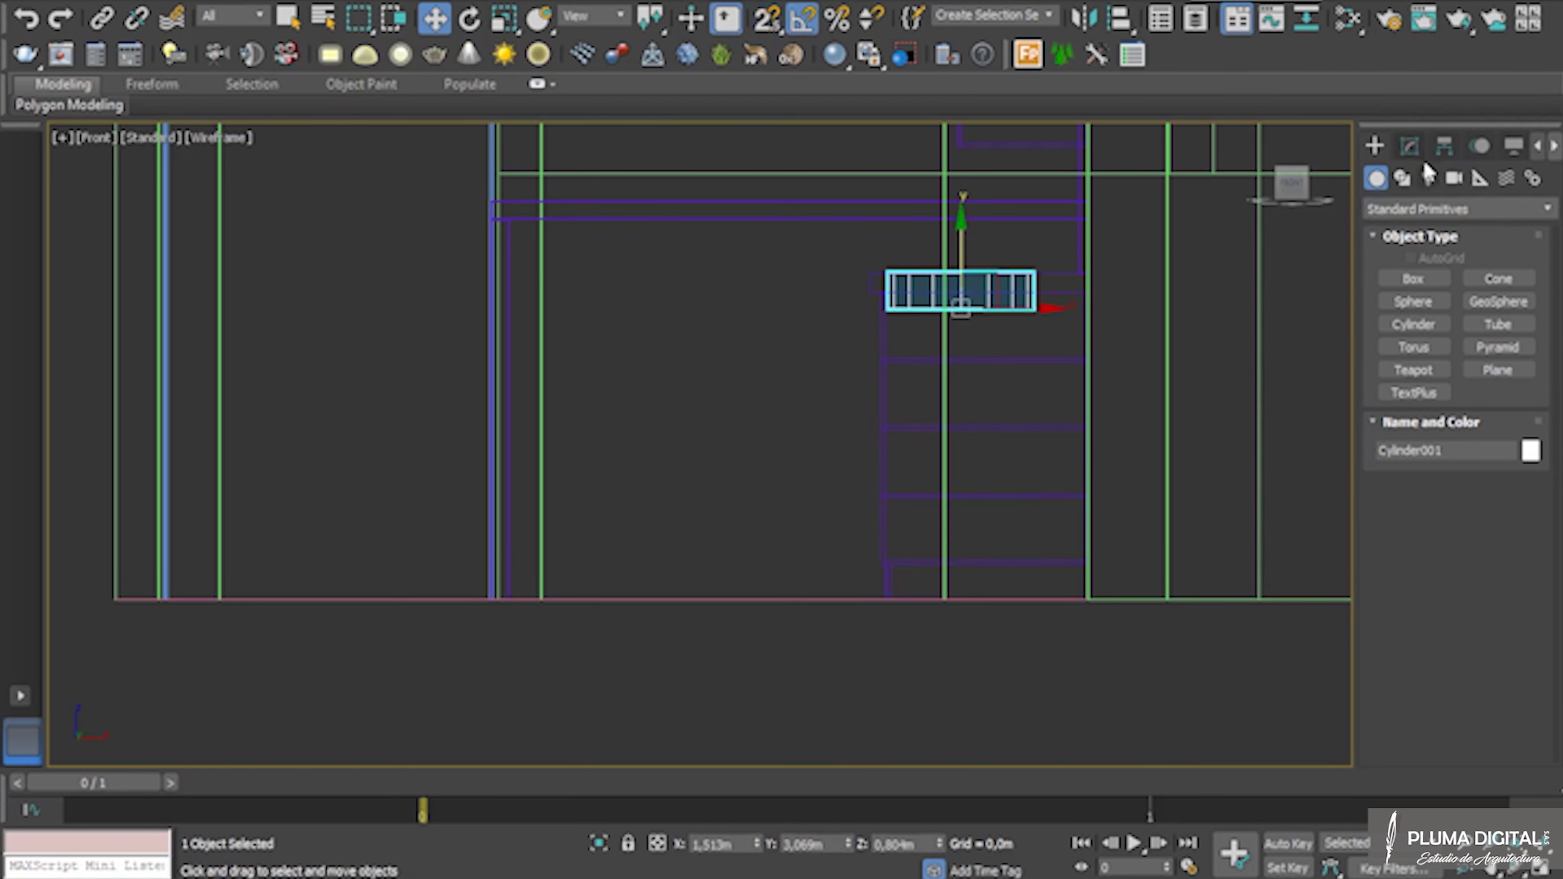
# Set the cylinder's height to 0.17 m and lower it to Z 0.734 m, leaving its top slightly above the countertop
pyautogui.click(1410, 147)
pyautogui.click(1486, 487)
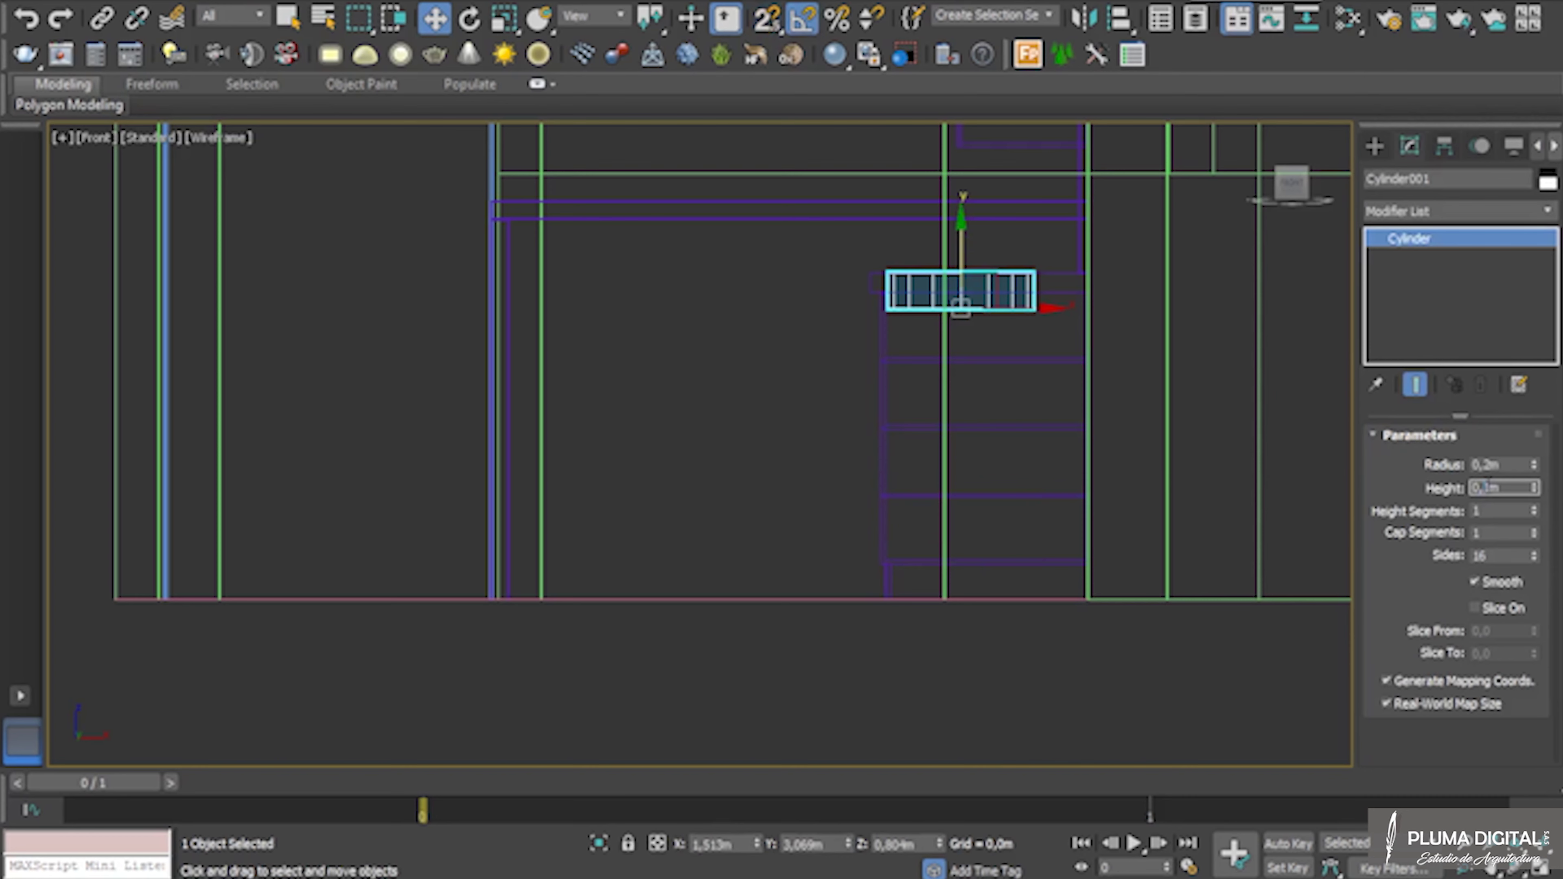
pyautogui.press('Return')
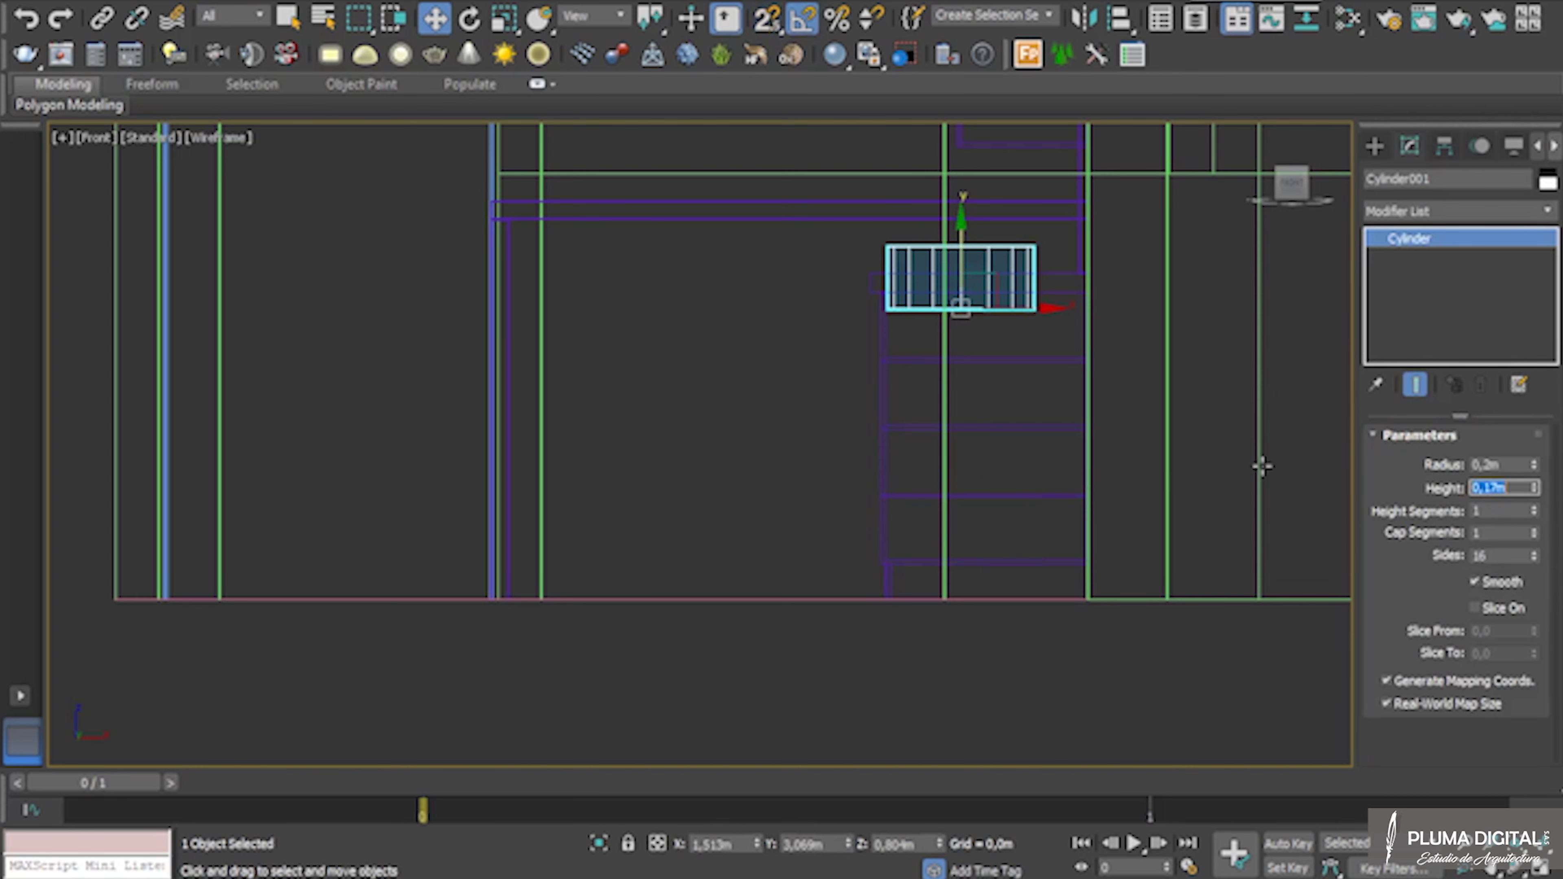
pyautogui.scroll(5, 983, 222)
pyautogui.moveTo(898, 469); pyautogui.dragTo(898, 570)
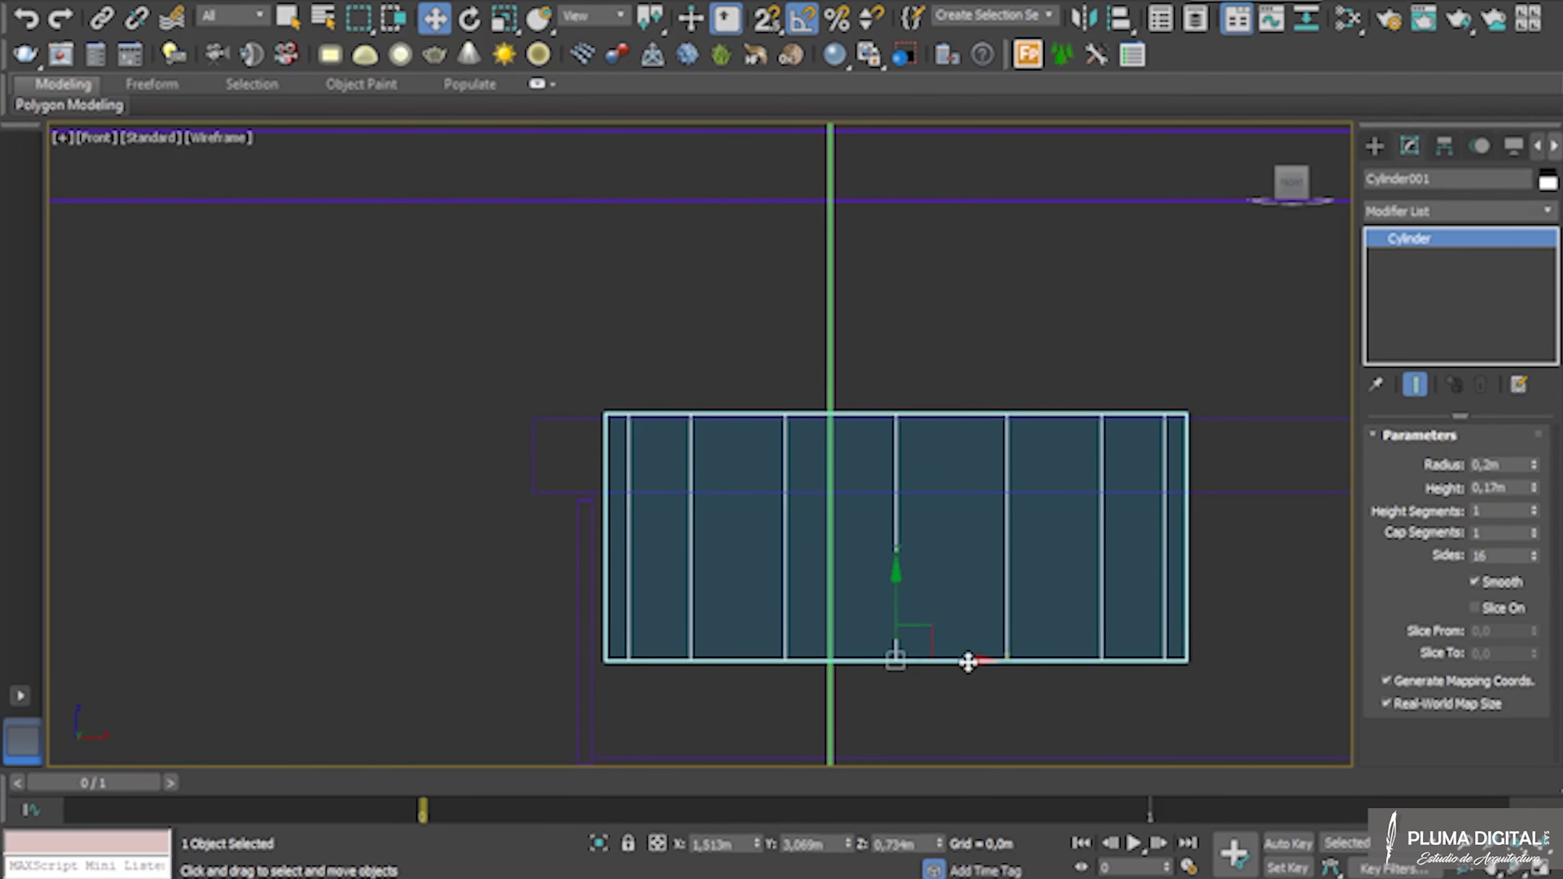
pyautogui.press('F3')
pyautogui.press('F3')
pyautogui.press('t')
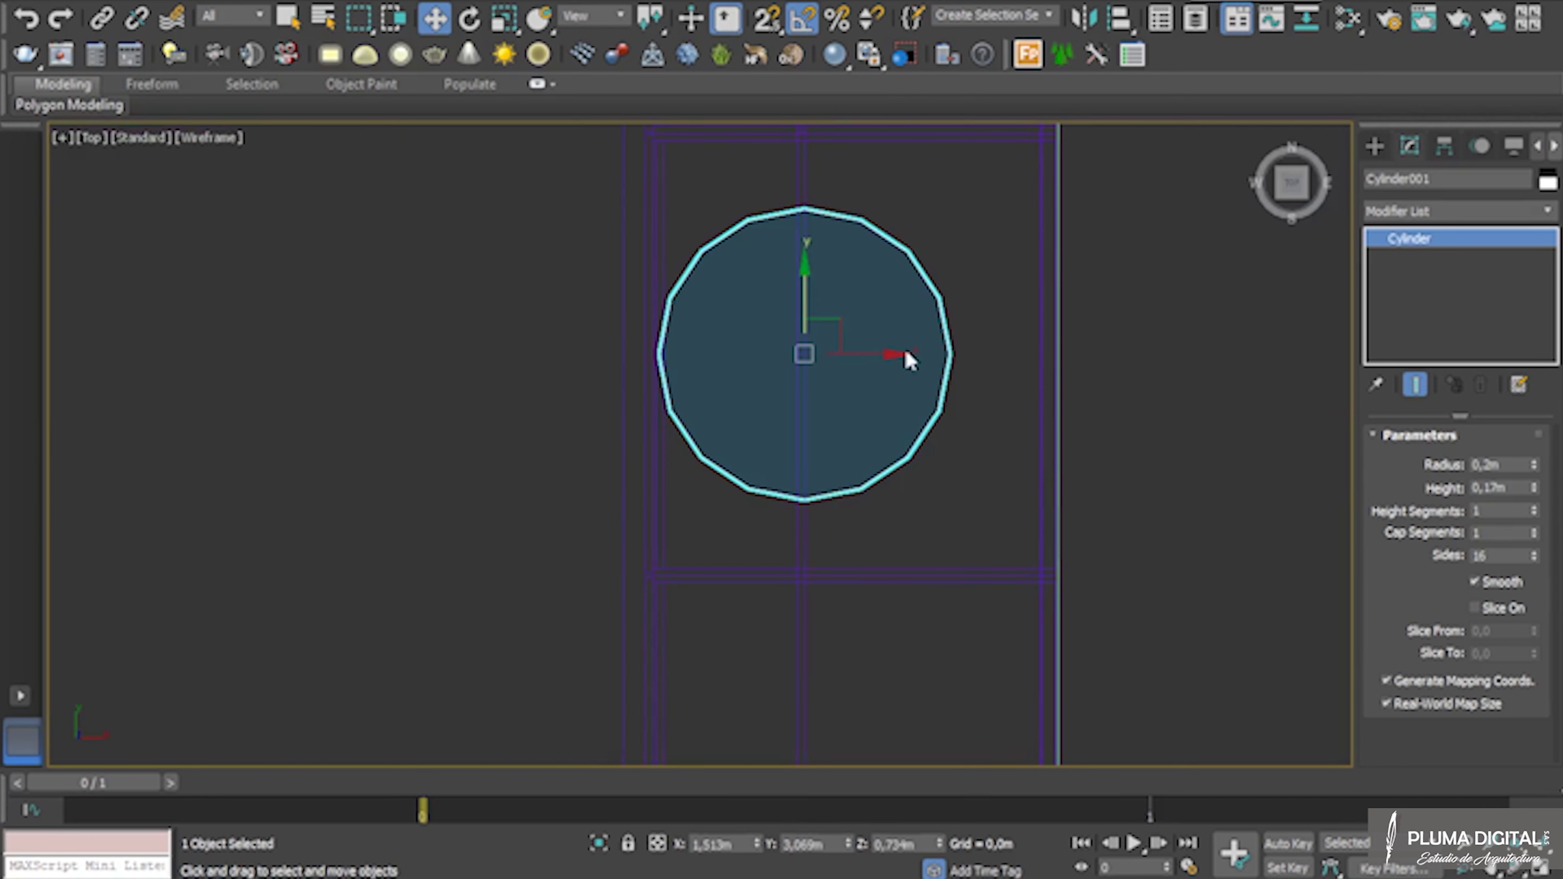
# Move the cylinder along X to 1.558 m and clone it in place with the name Lavaplatos
pyautogui.moveTo(883, 355); pyautogui.dragTo(916, 354)
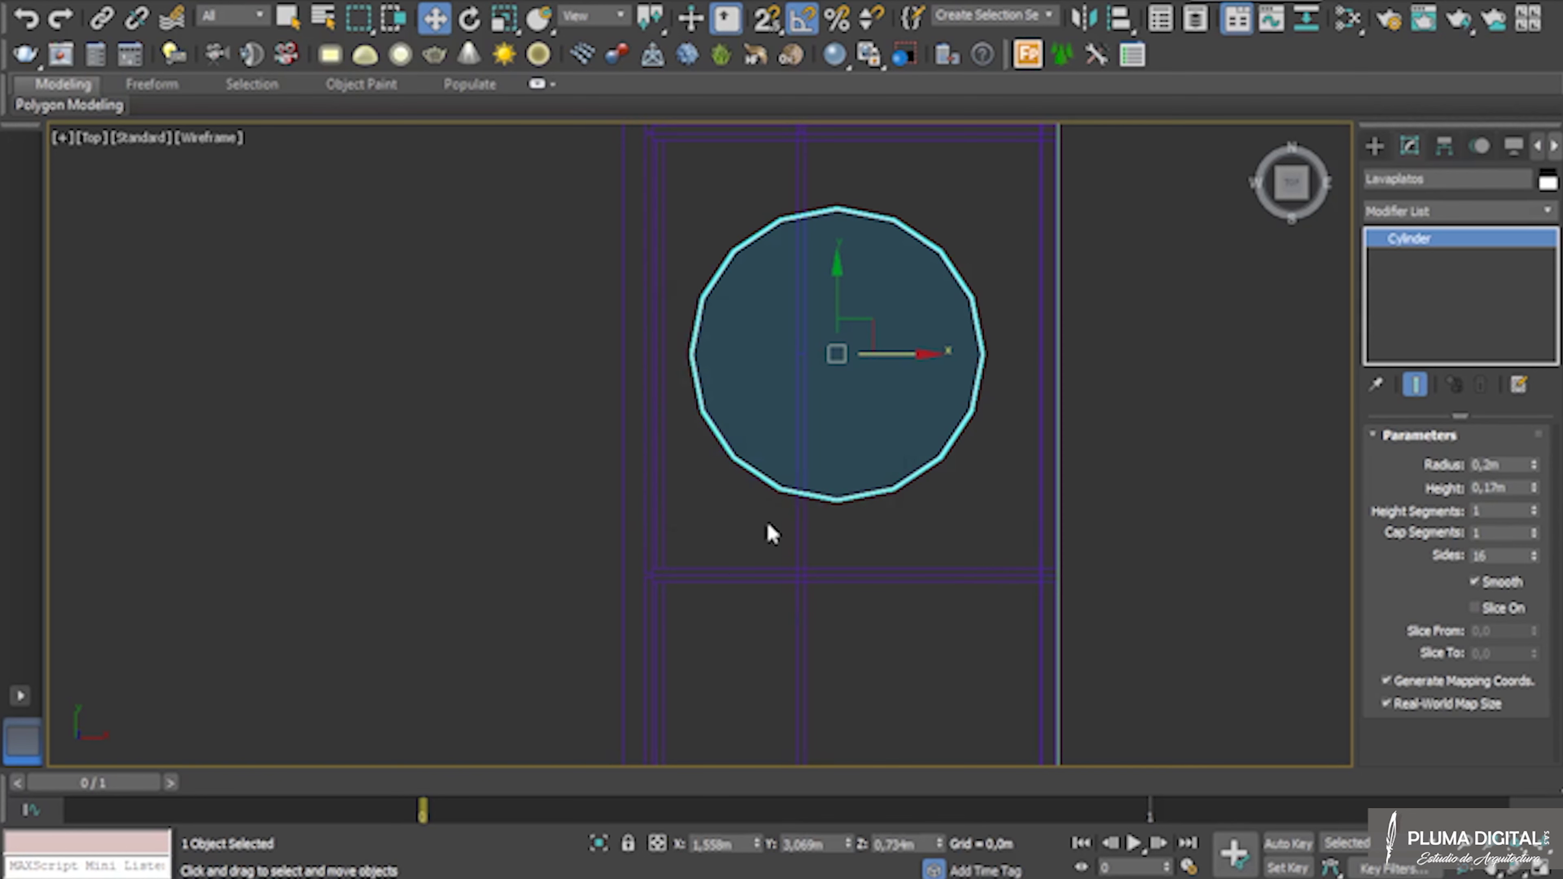
# Isolate the countertop and both overlapping cylinders, and display them shaded with edged faces in an angled orthographic view
pyautogui.moveTo(492, 179); pyautogui.dragTo(1001, 531)
pyautogui.keyDown('ctrl'); pyautogui.click(624, 562); pyautogui.keyUp('ctrl')
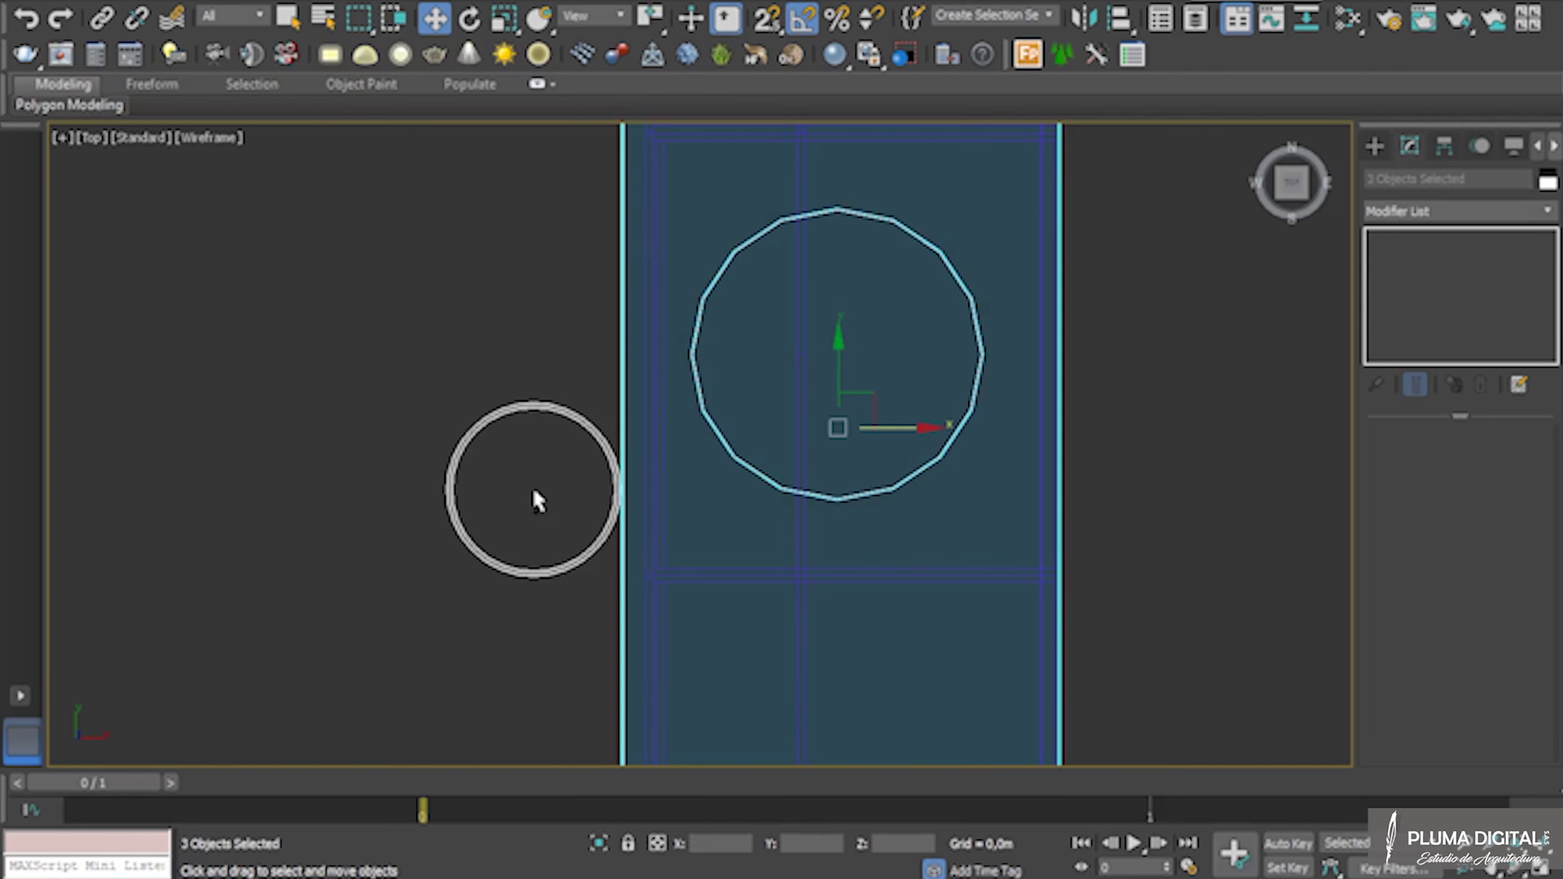
pyautogui.press('z')
pyautogui.keyDown('alt'); pyautogui.moveTo(534, 499); pyautogui.dragTo(726, 392, button='middle'); pyautogui.keyUp('alt')
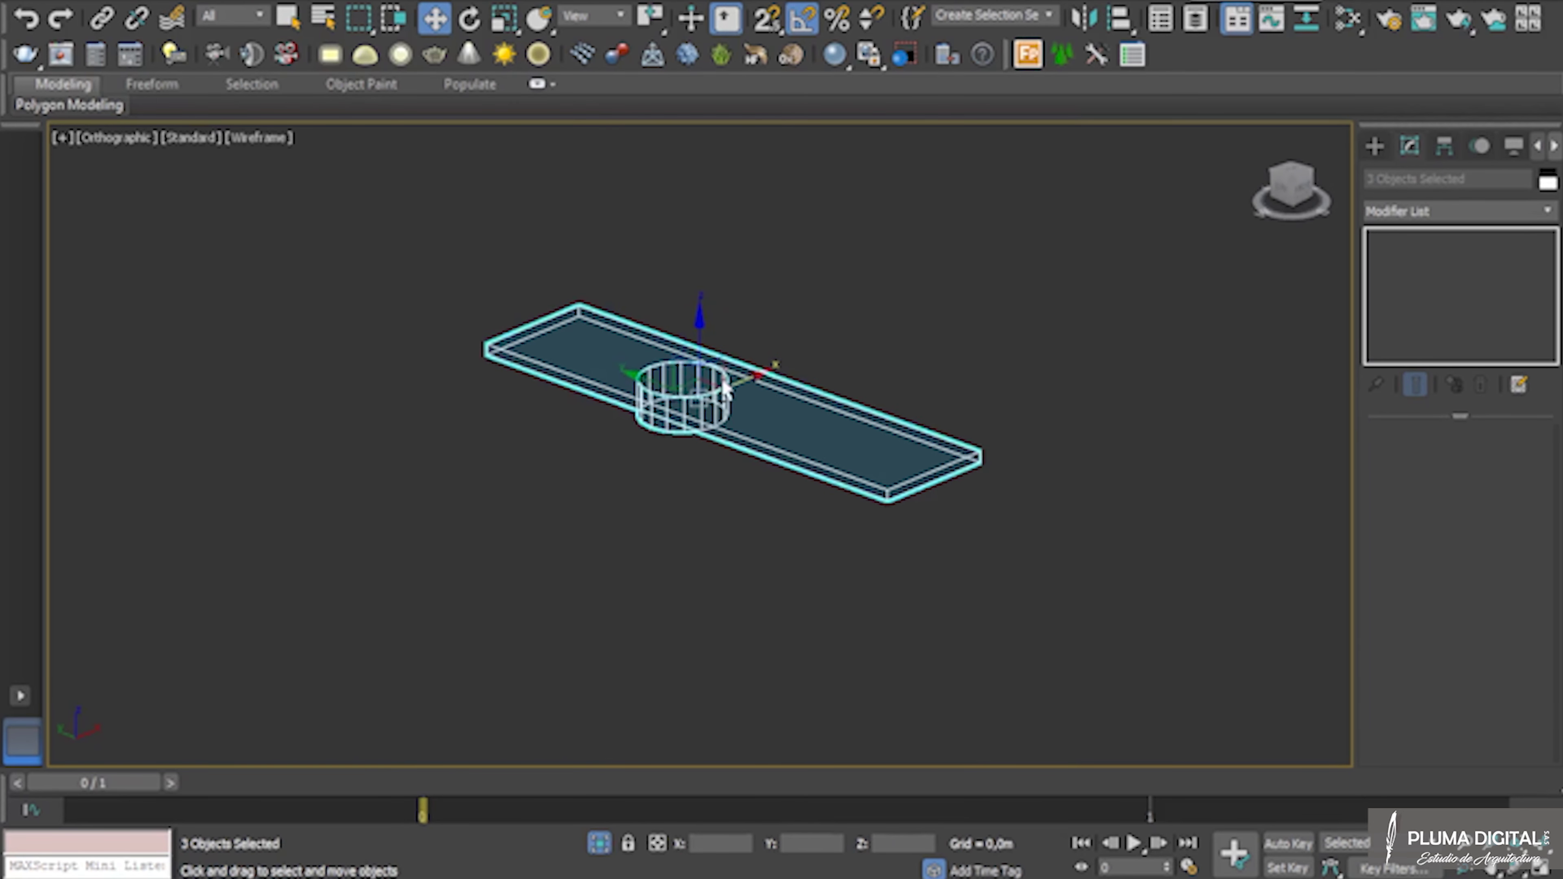
pyautogui.click(764, 335)
pyautogui.scroll(5, 645, 391)
pyautogui.press('F3')
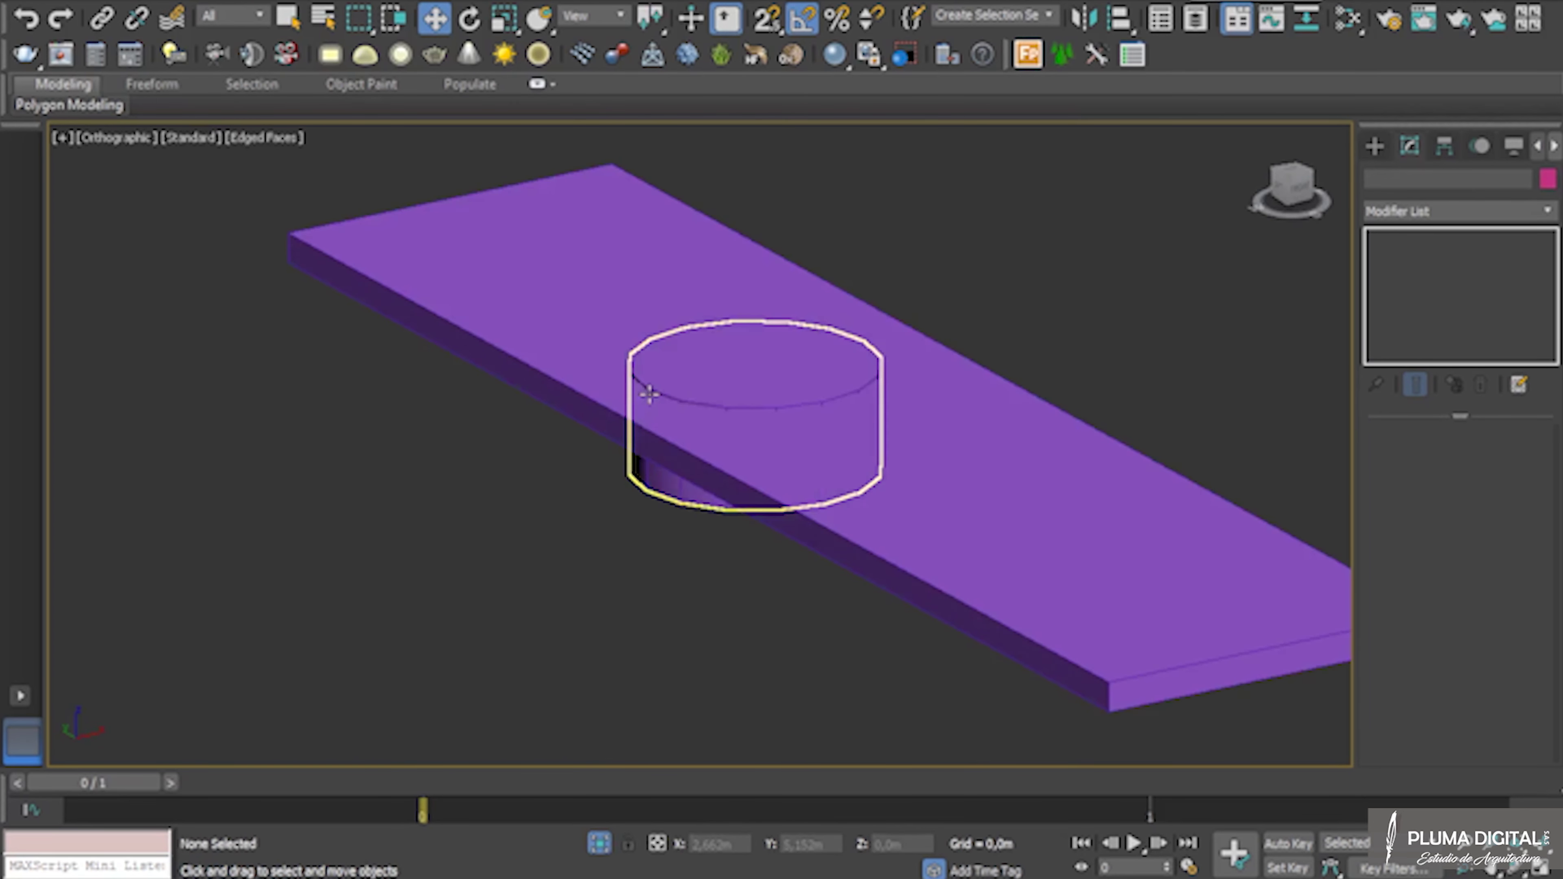
# Change the countertop's object color to light green to distinguish it from the cylinders
pyautogui.click(947, 483)
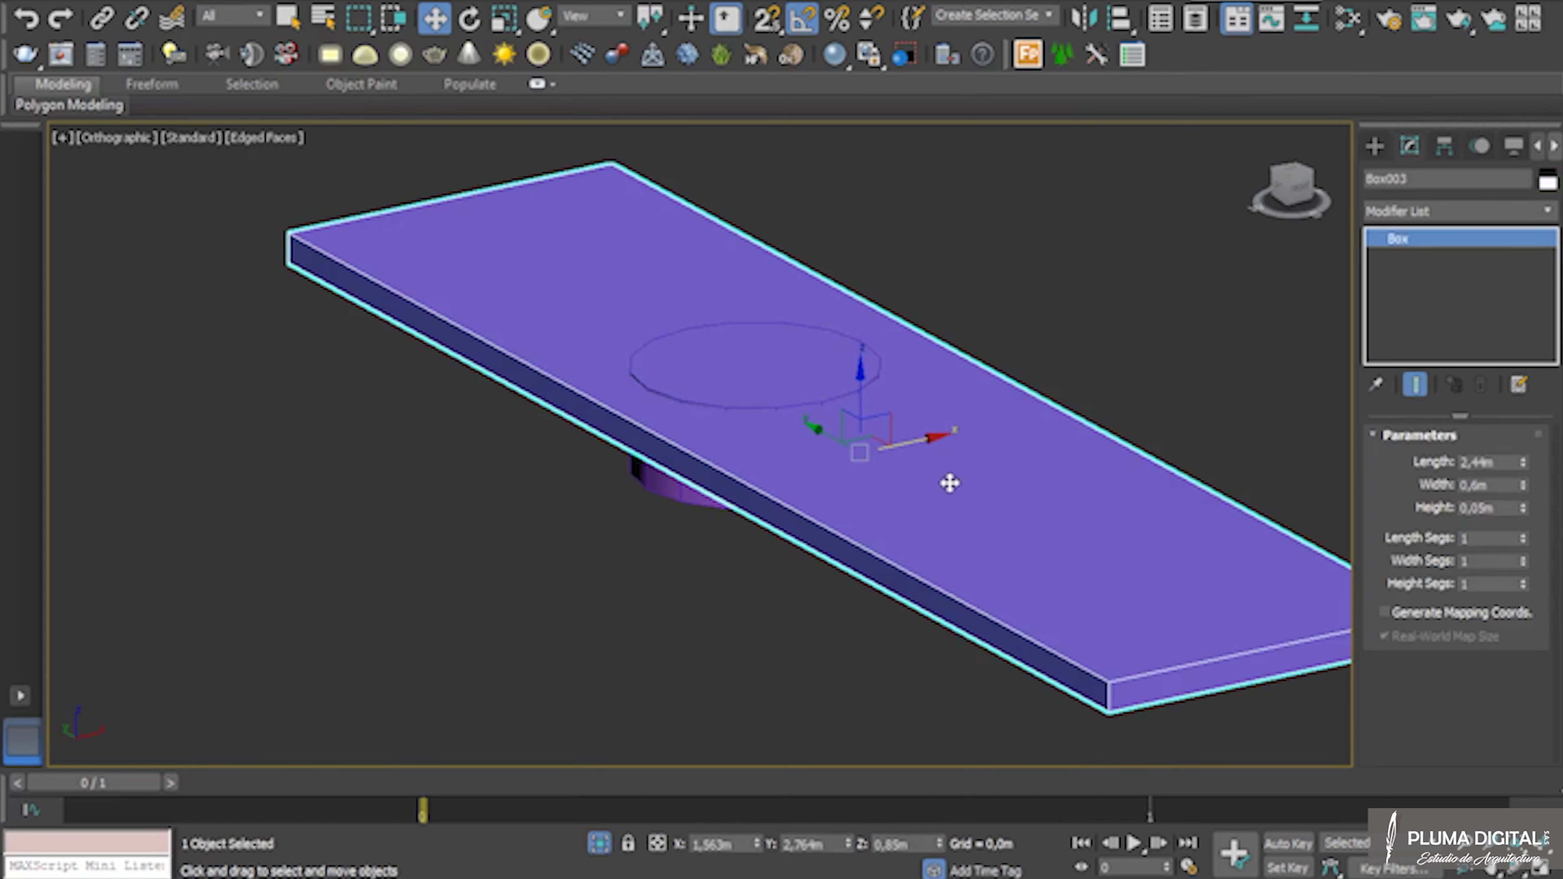
pyautogui.click(1546, 184)
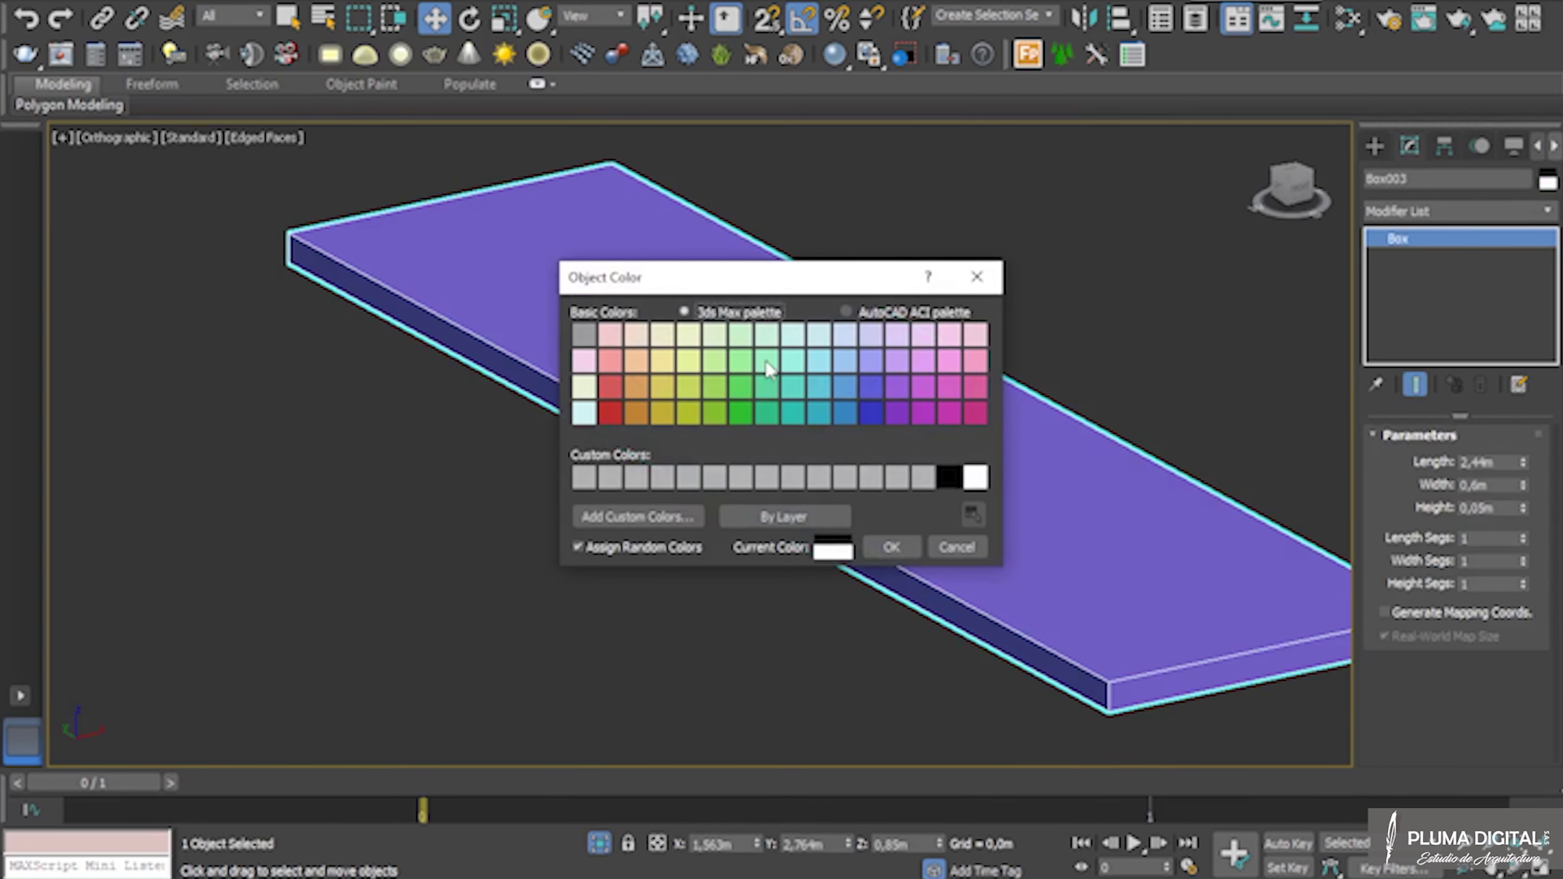
pyautogui.click(743, 368)
pyautogui.click(891, 546)
pyautogui.click(1005, 253)
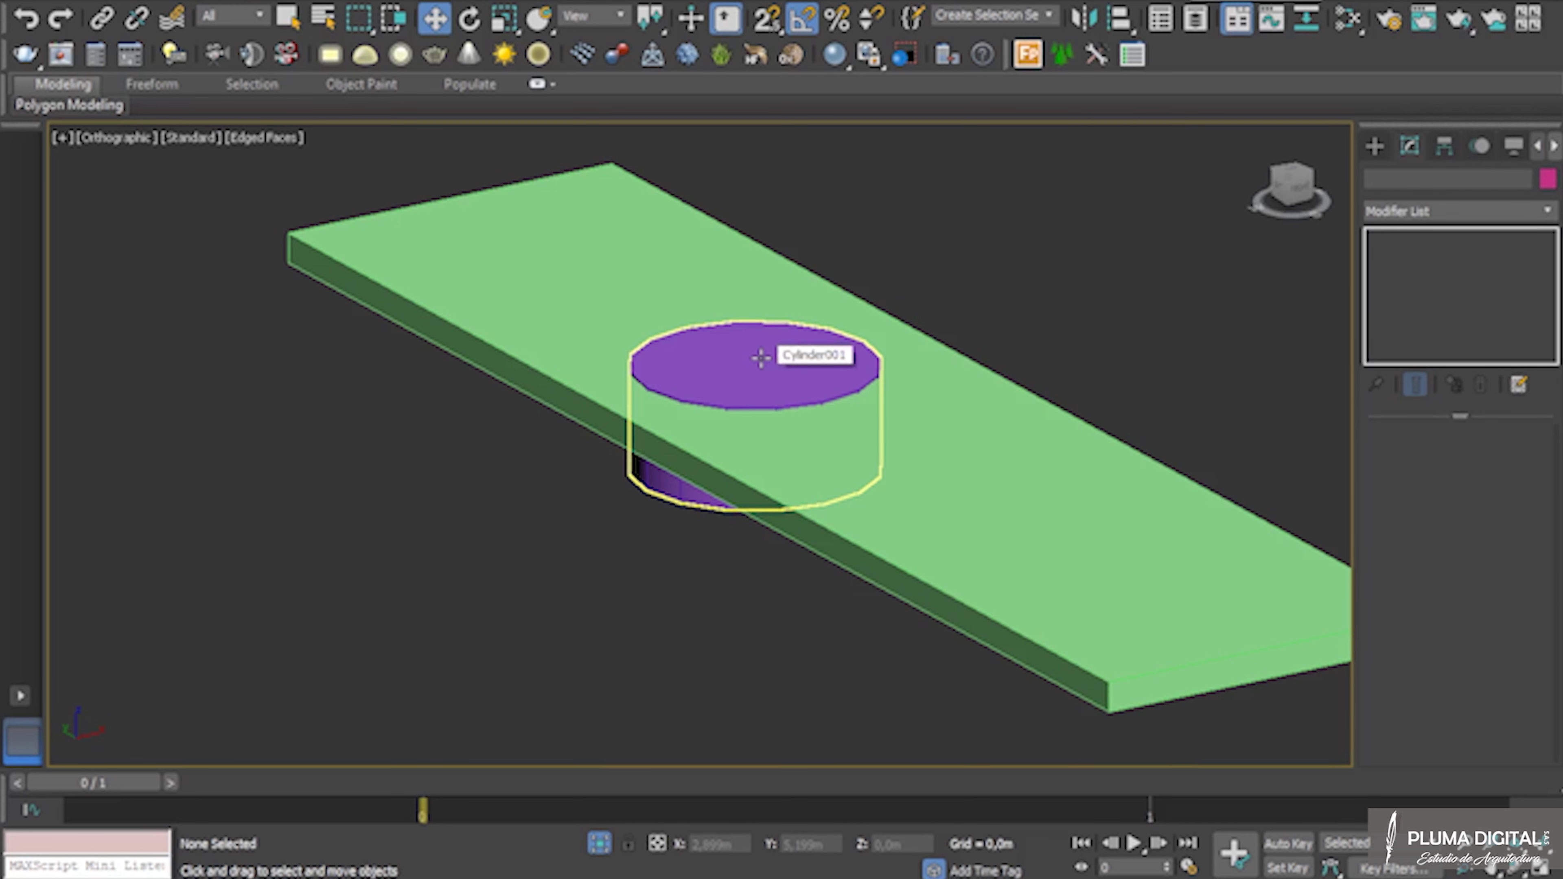
# Cut the sink opening by subtracting Cylinder001 from the countertop with a ProBoolean compound object
pyautogui.click(988, 486)
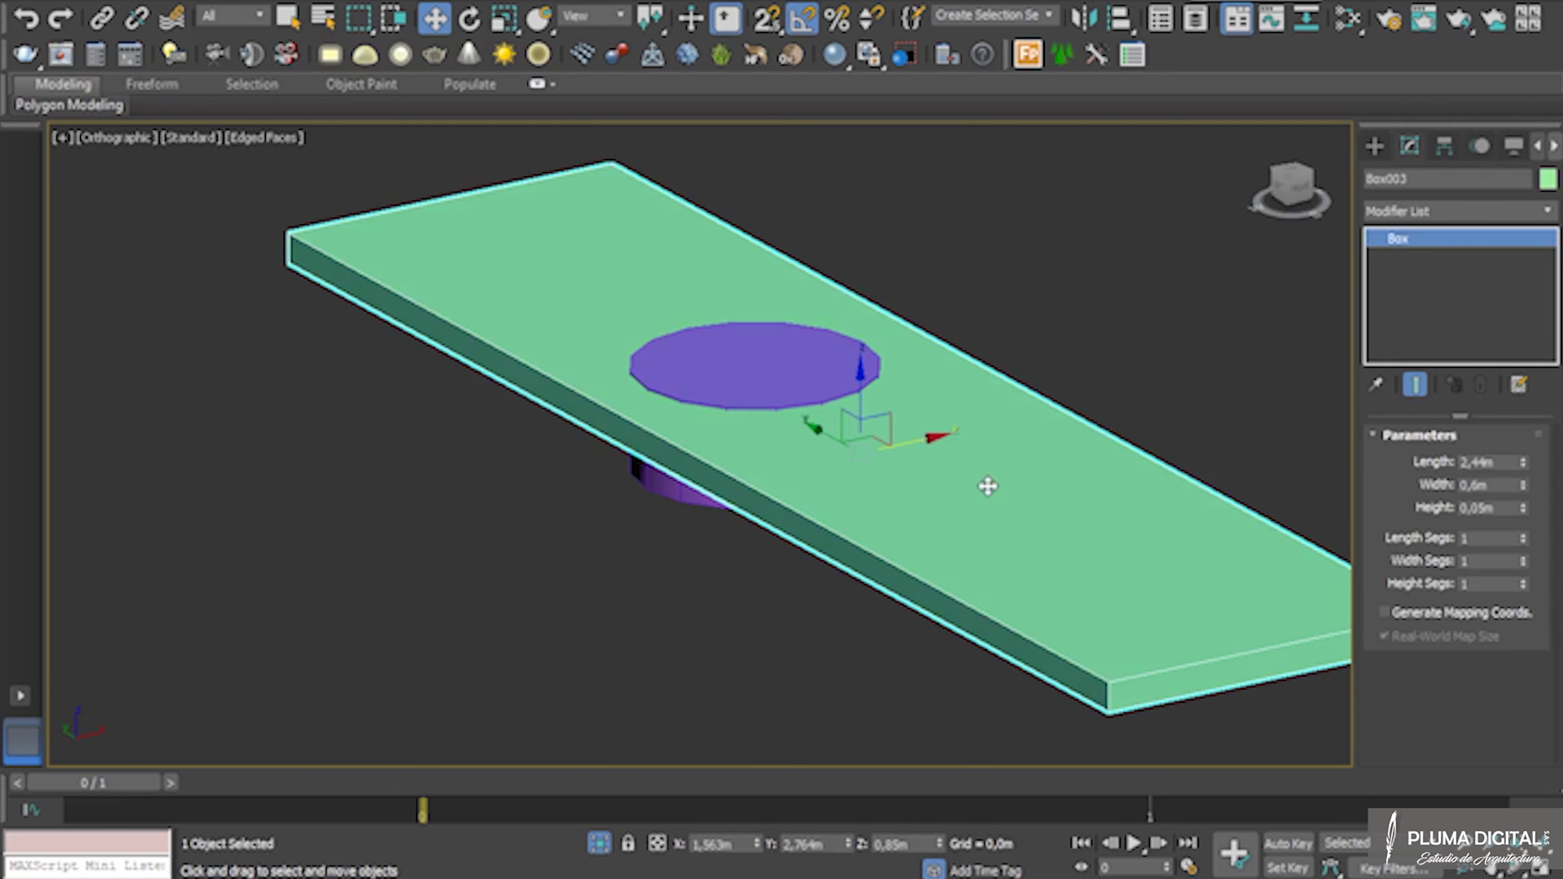
pyautogui.click(1374, 147)
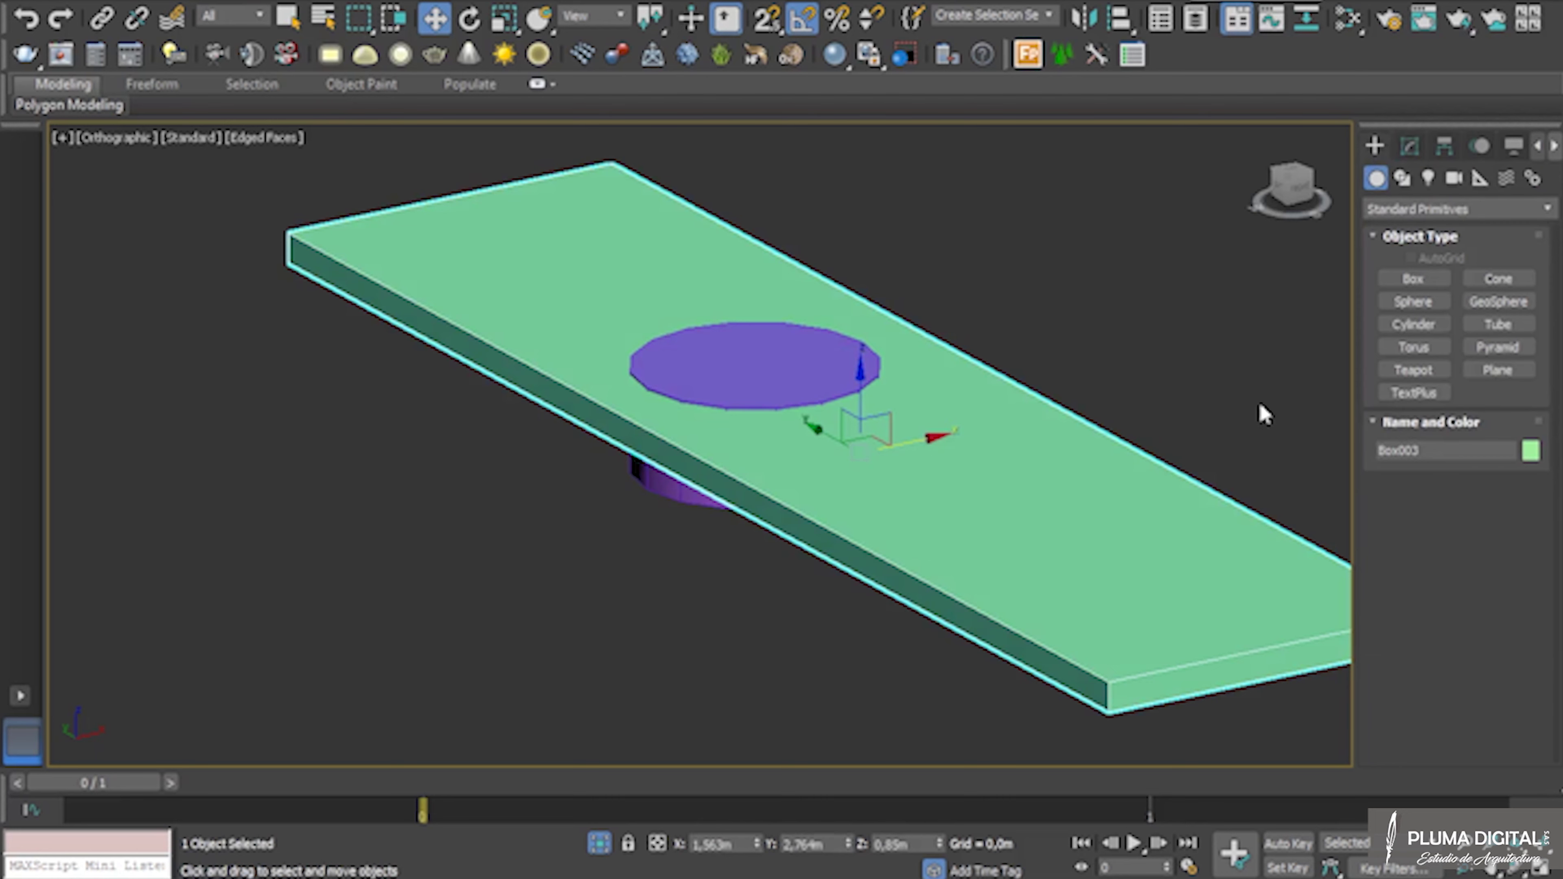
pyautogui.click(1392, 208)
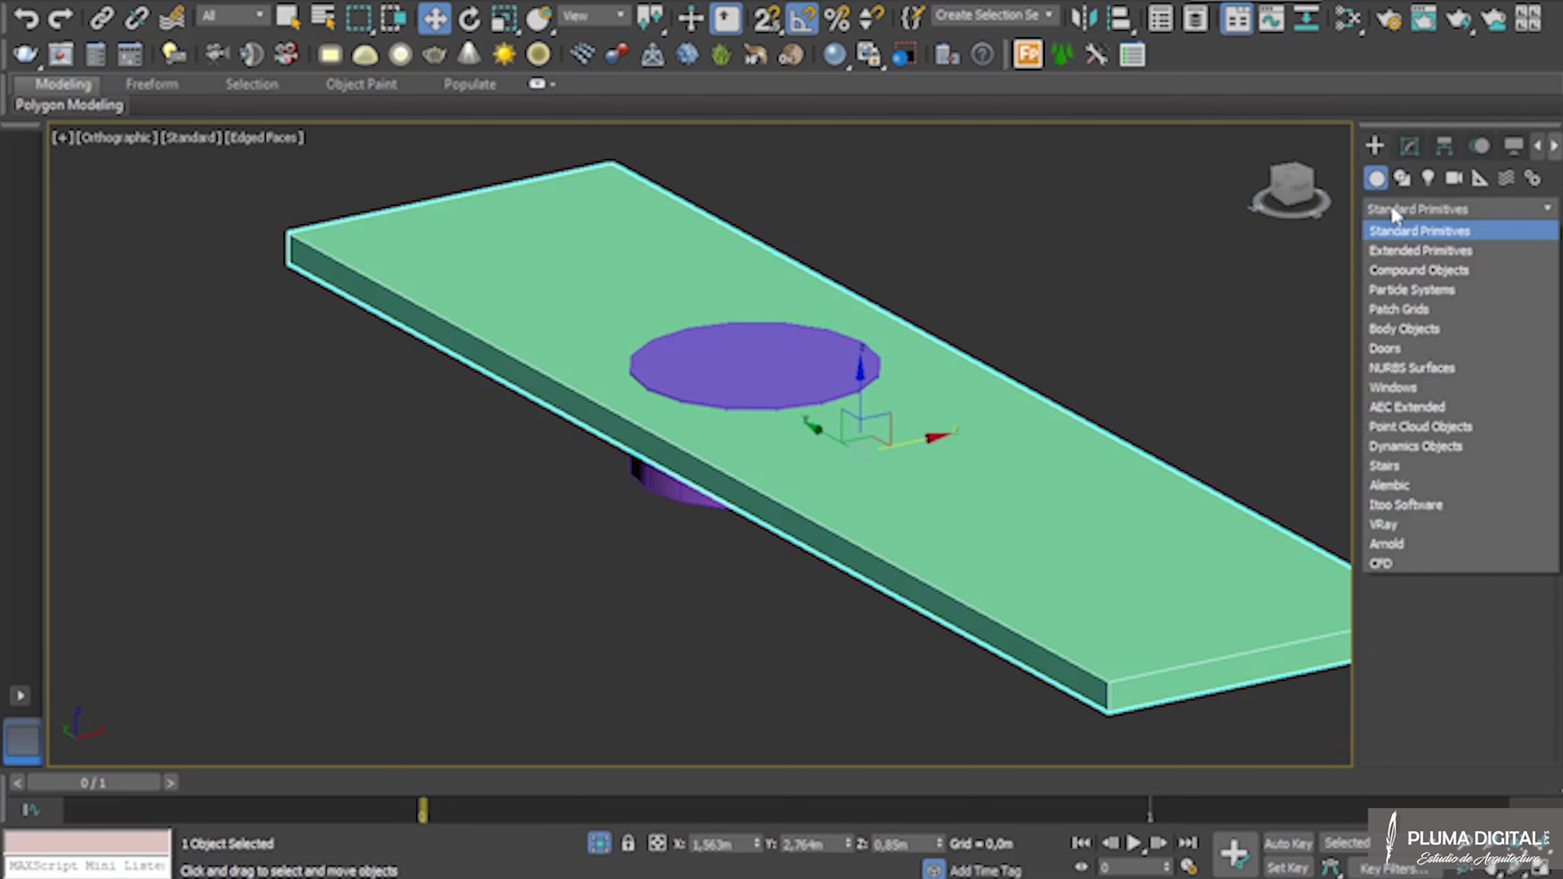
pyautogui.click(1405, 271)
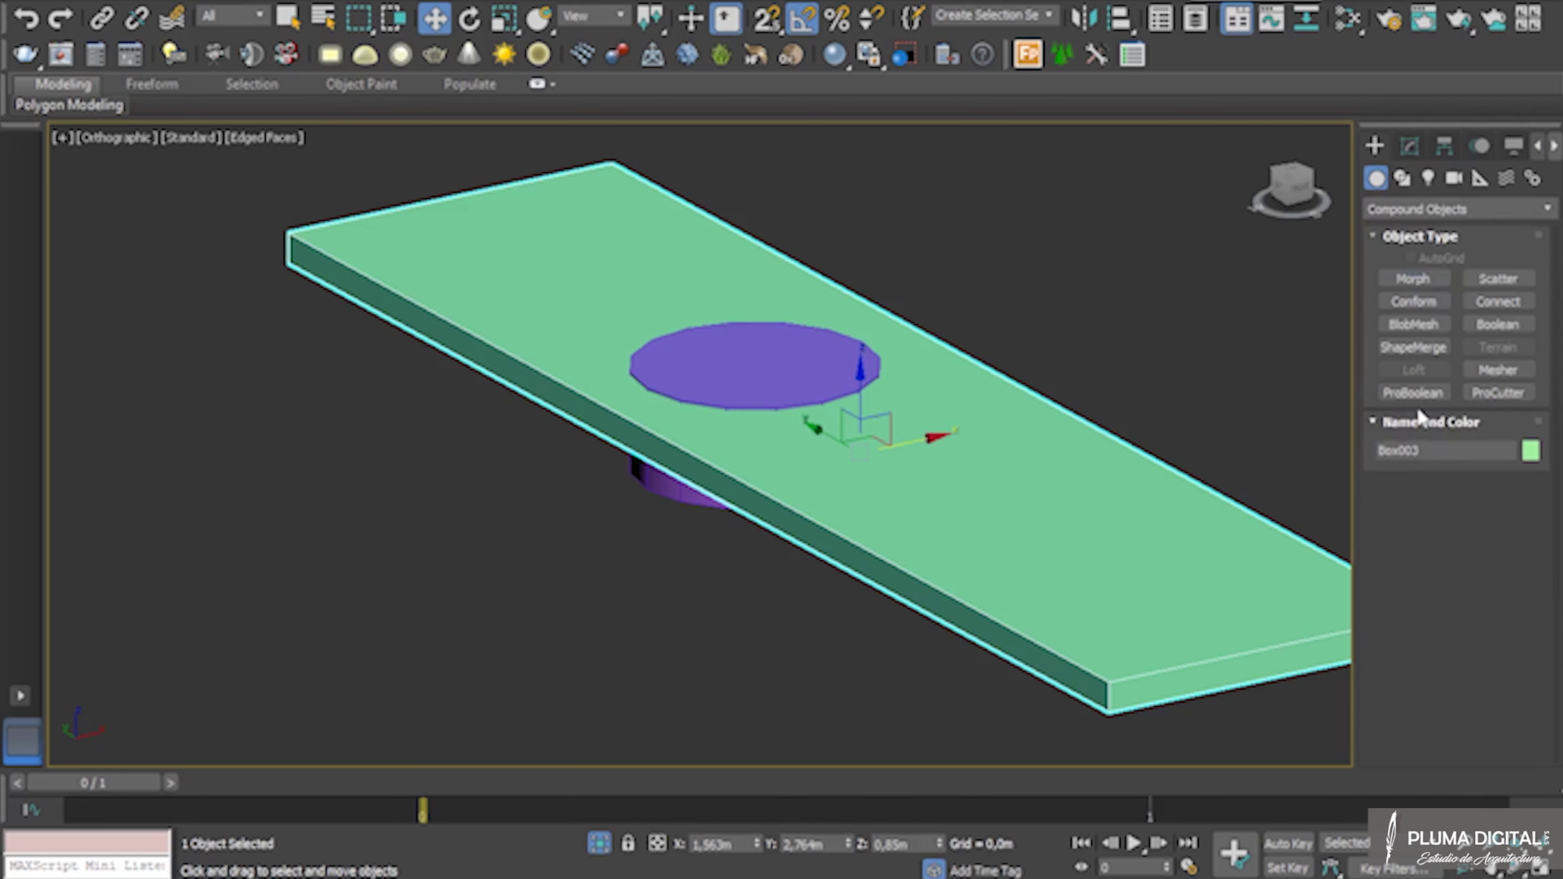
pyautogui.click(1415, 394)
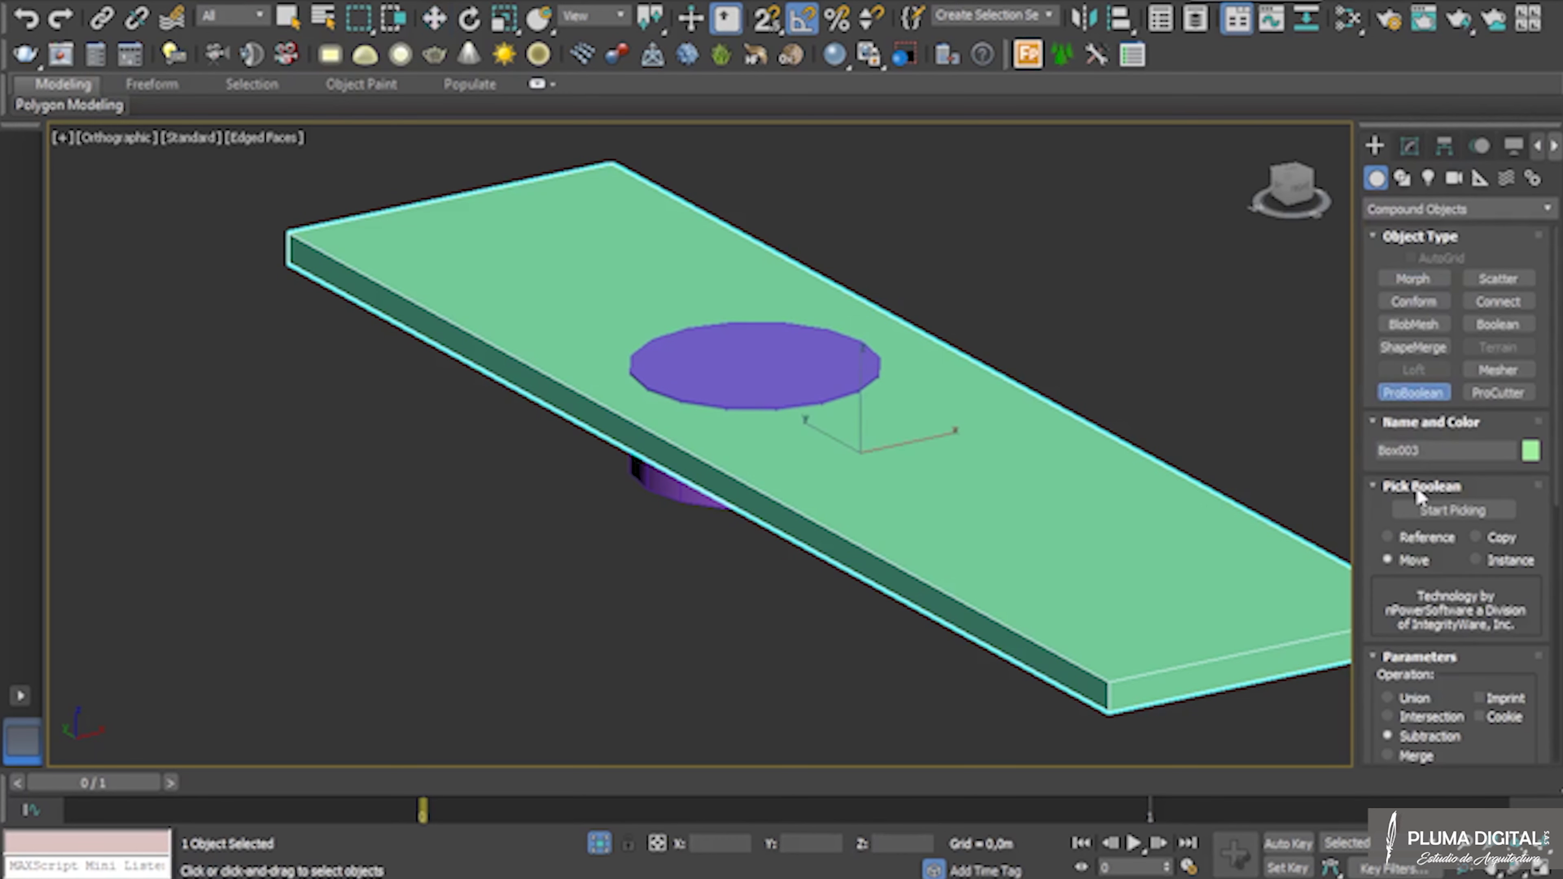
pyautogui.click(1419, 514)
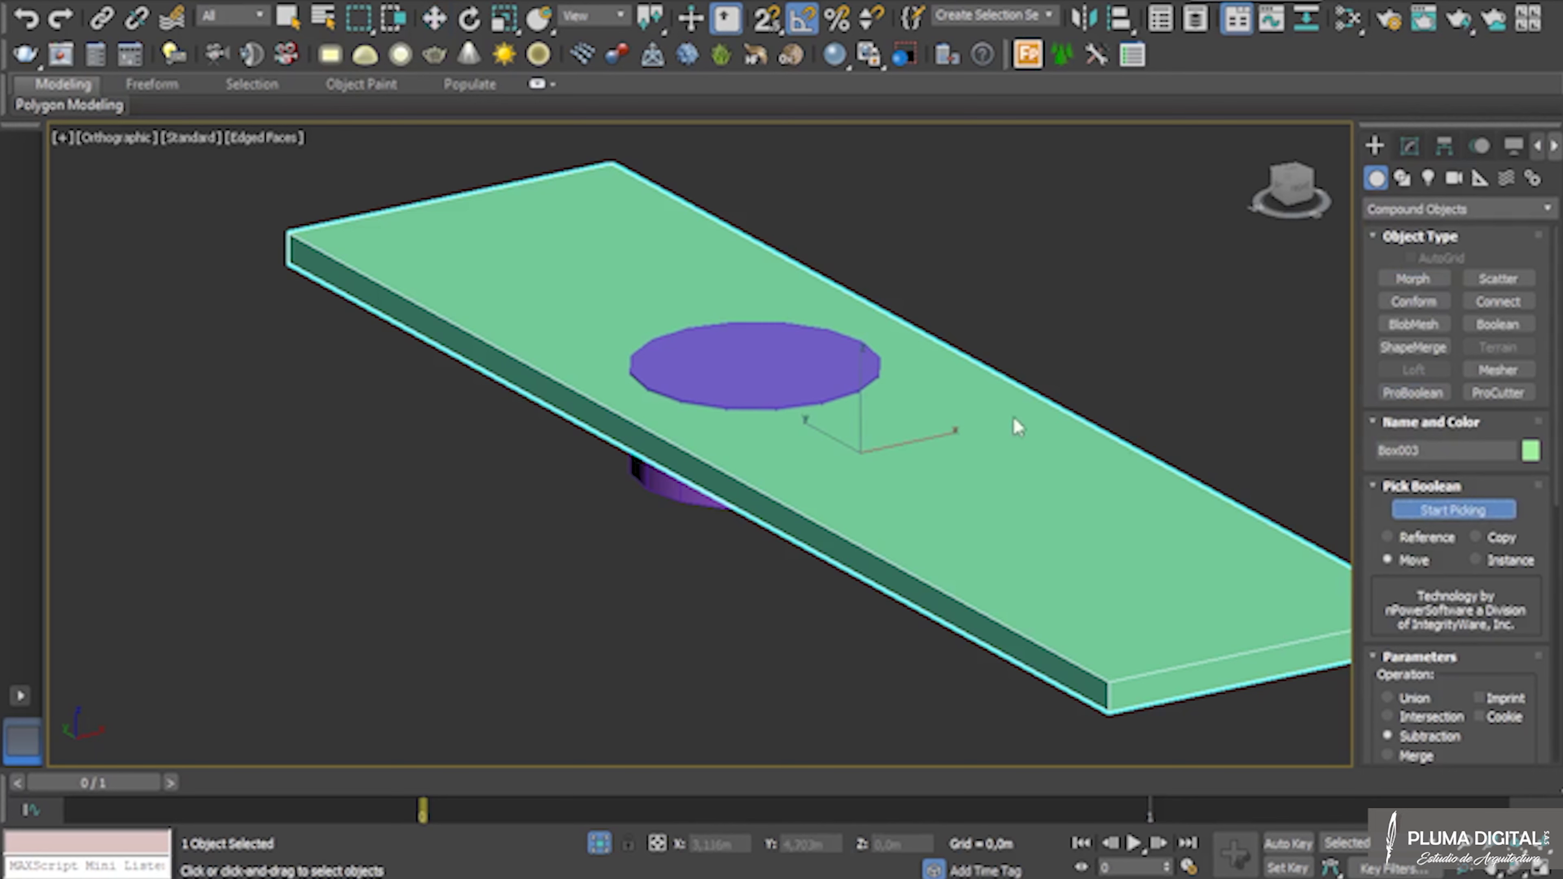
pyautogui.click(779, 392)
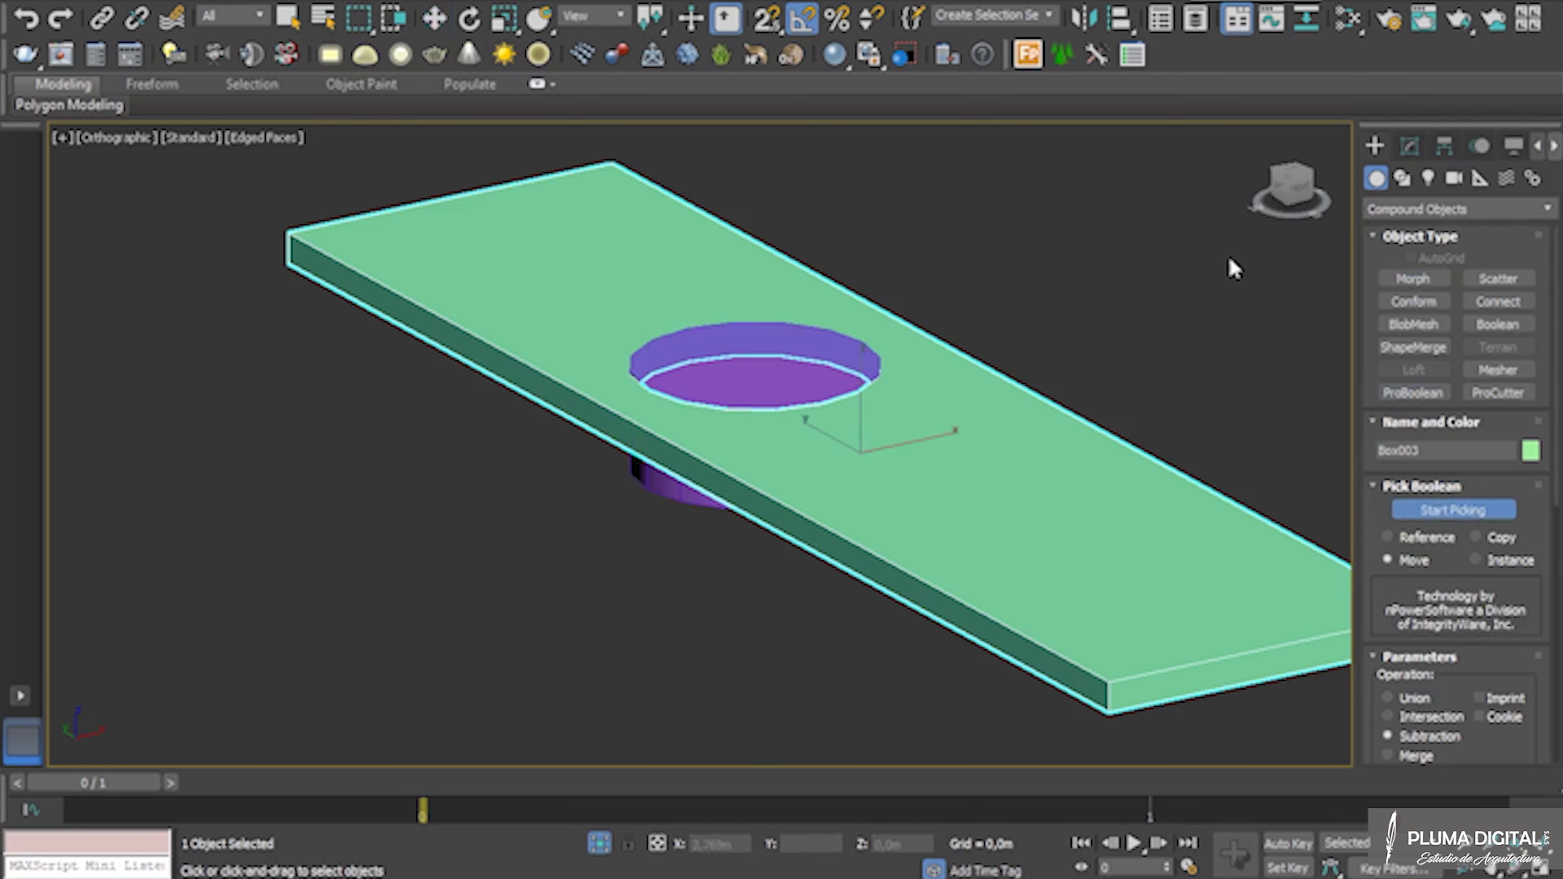
pyautogui.click(1450, 515)
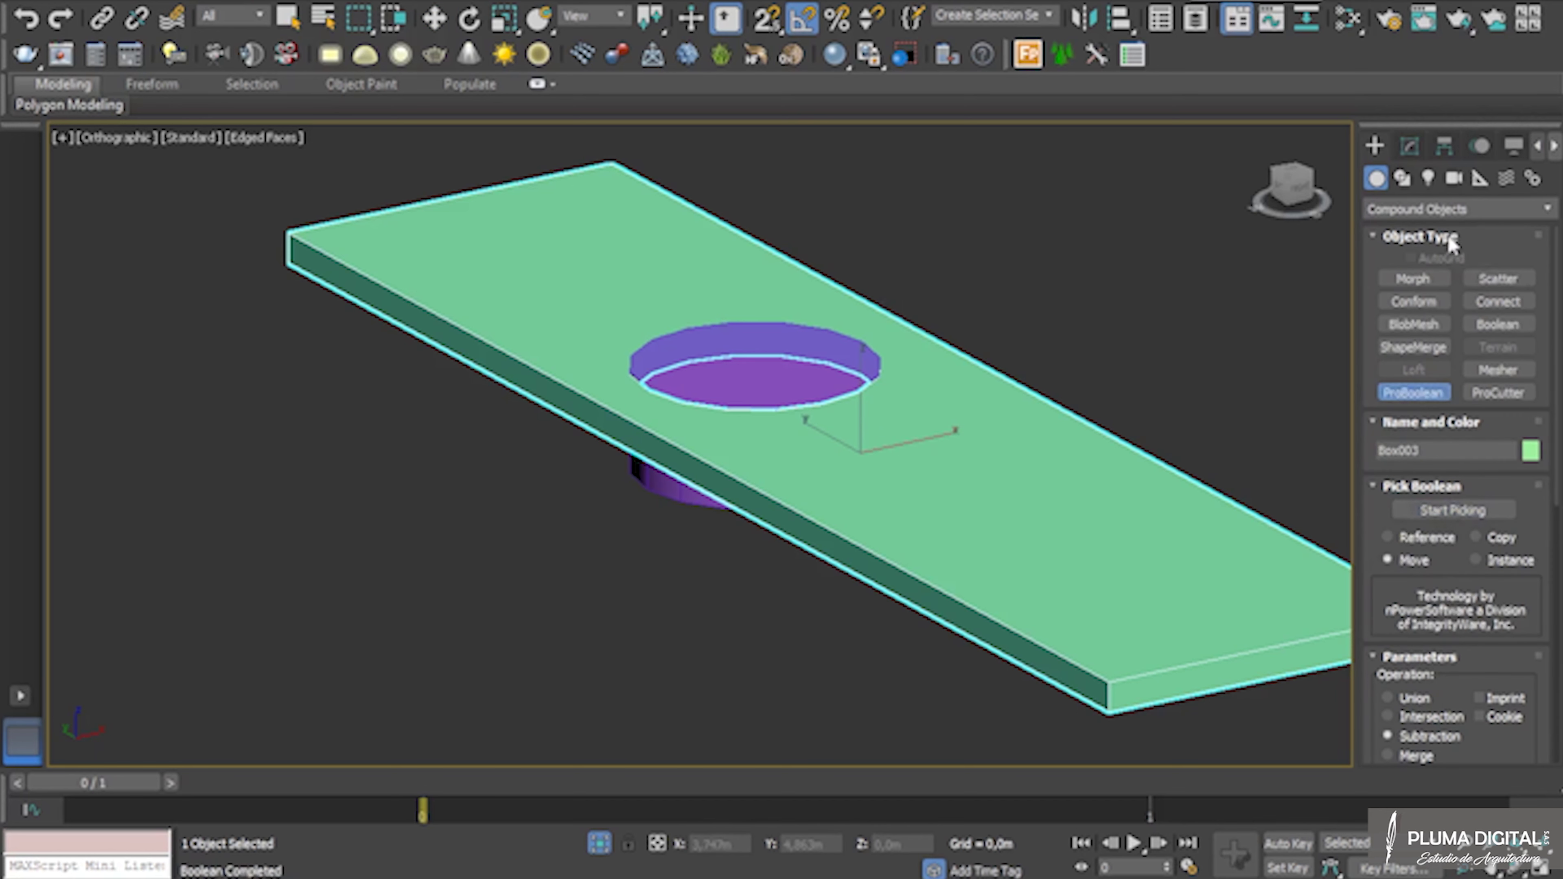
# Add a Chamfer modifier to the cut countertop and set its amount to 0.002 m
pyautogui.click(1409, 147)
pyautogui.press('w')
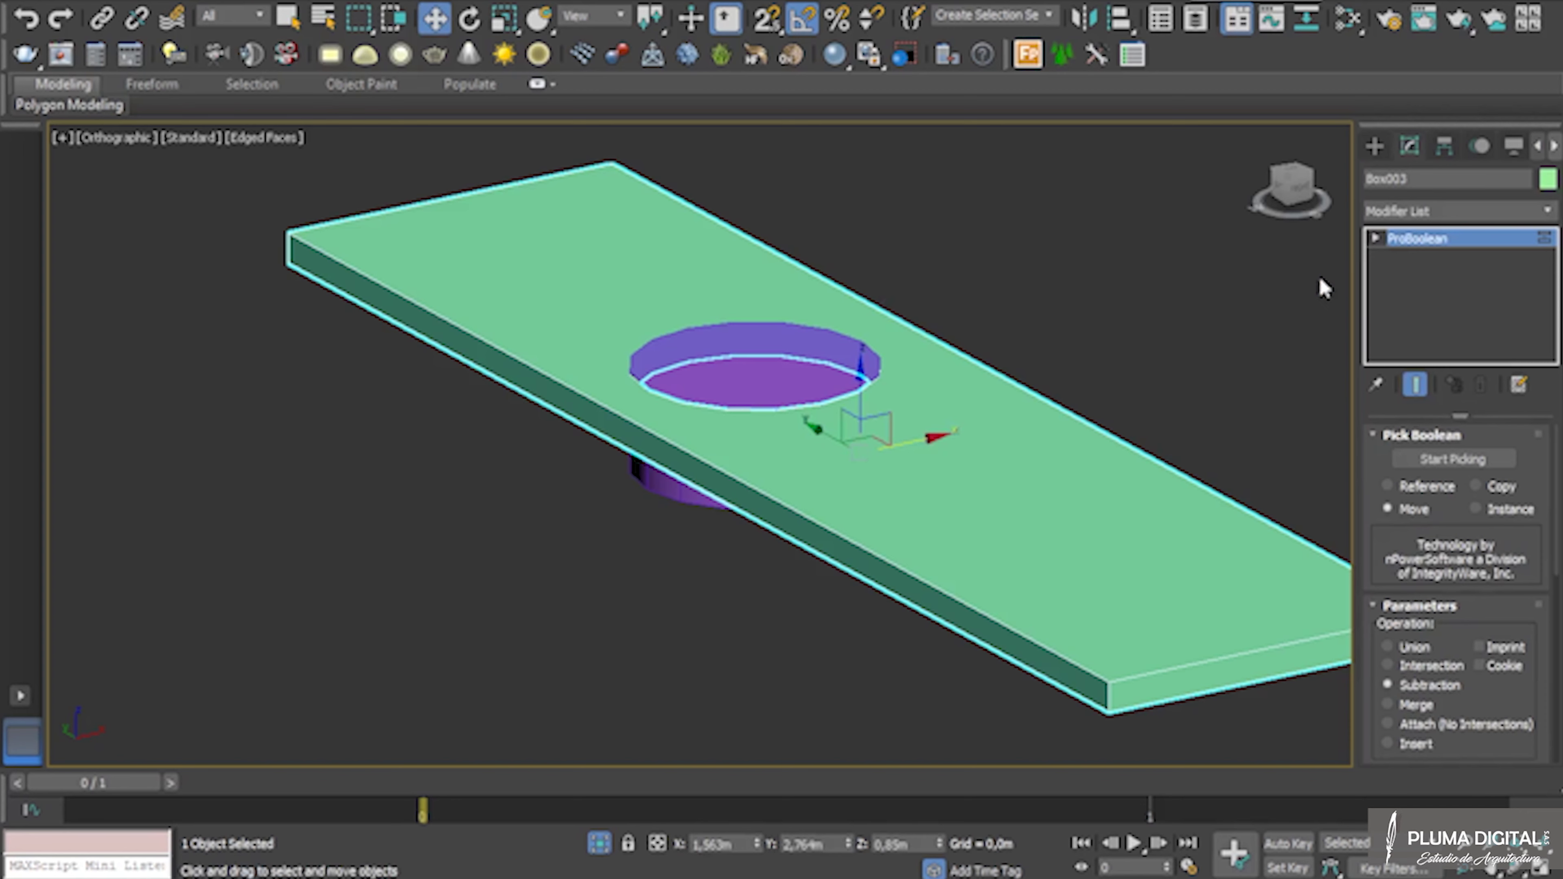
pyautogui.click(1545, 212)
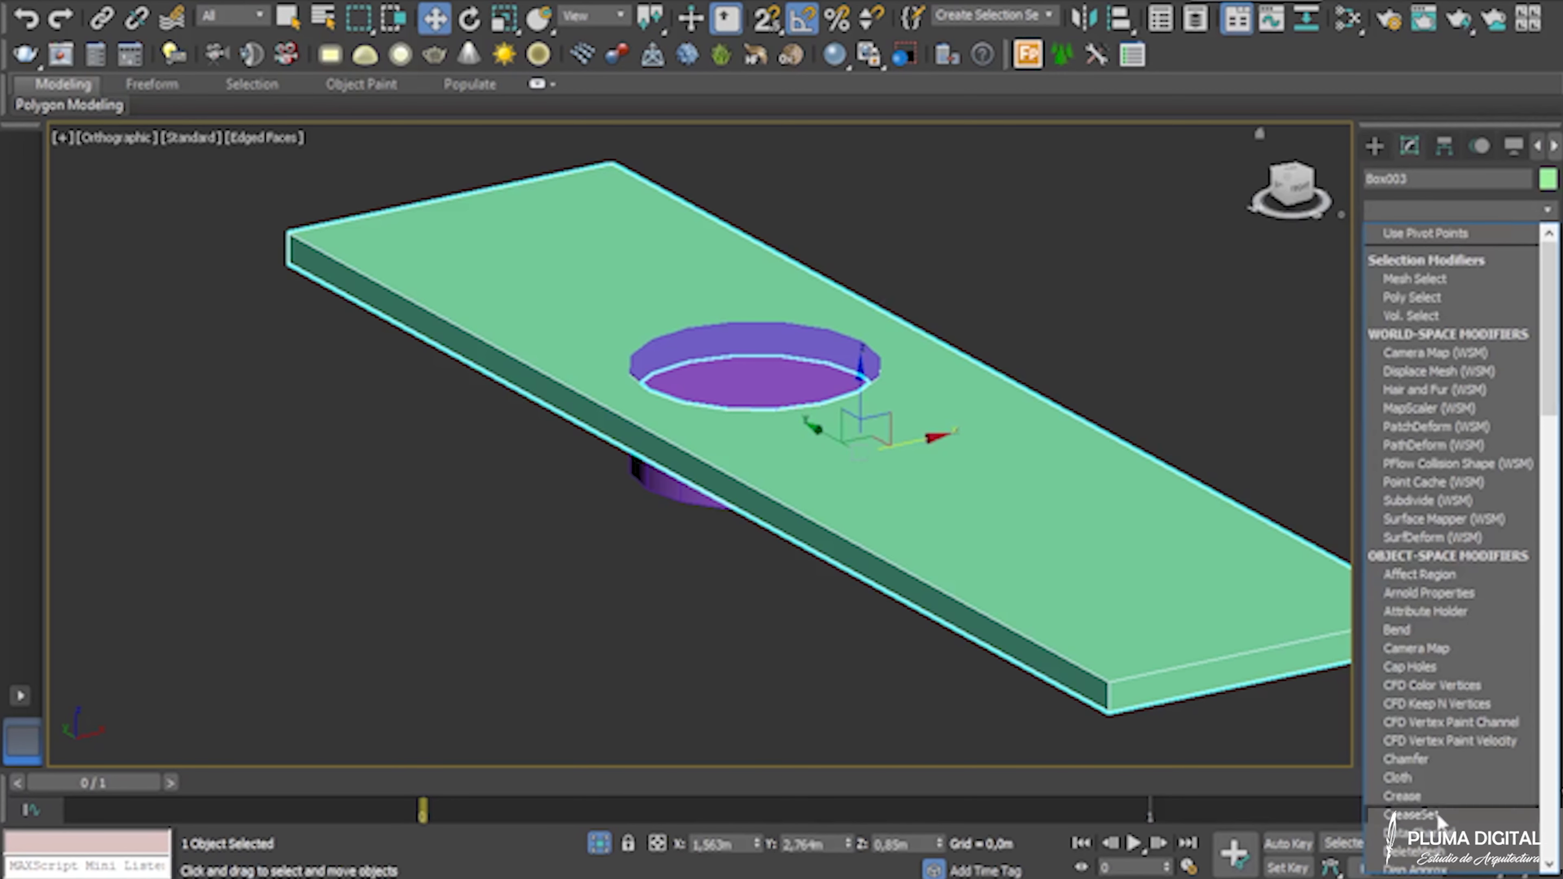
pyautogui.click(1426, 766)
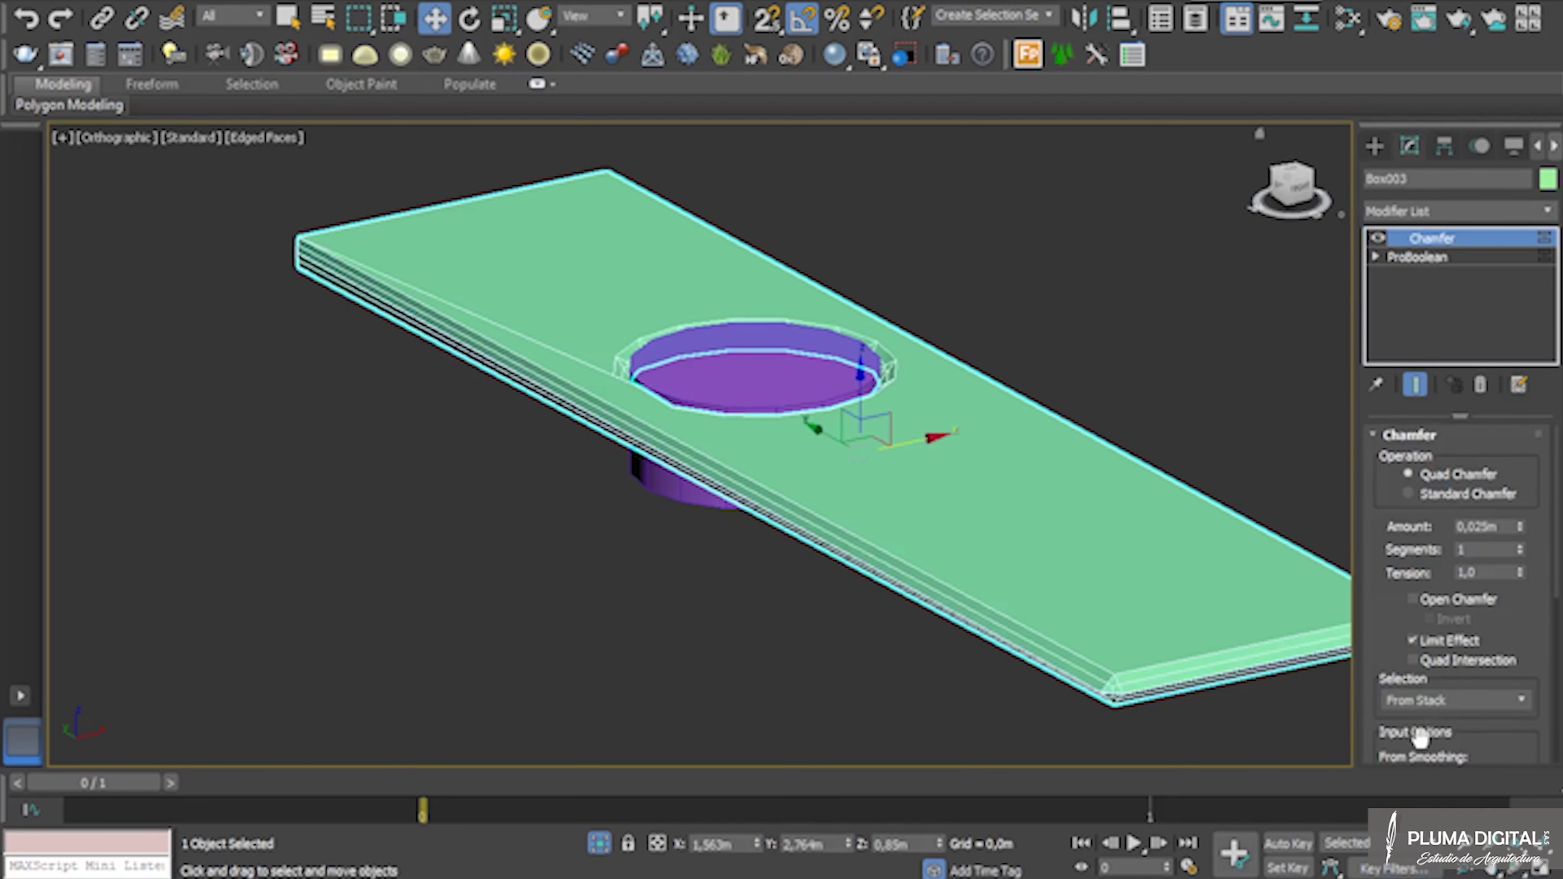
pyautogui.doubleClick(1476, 529)
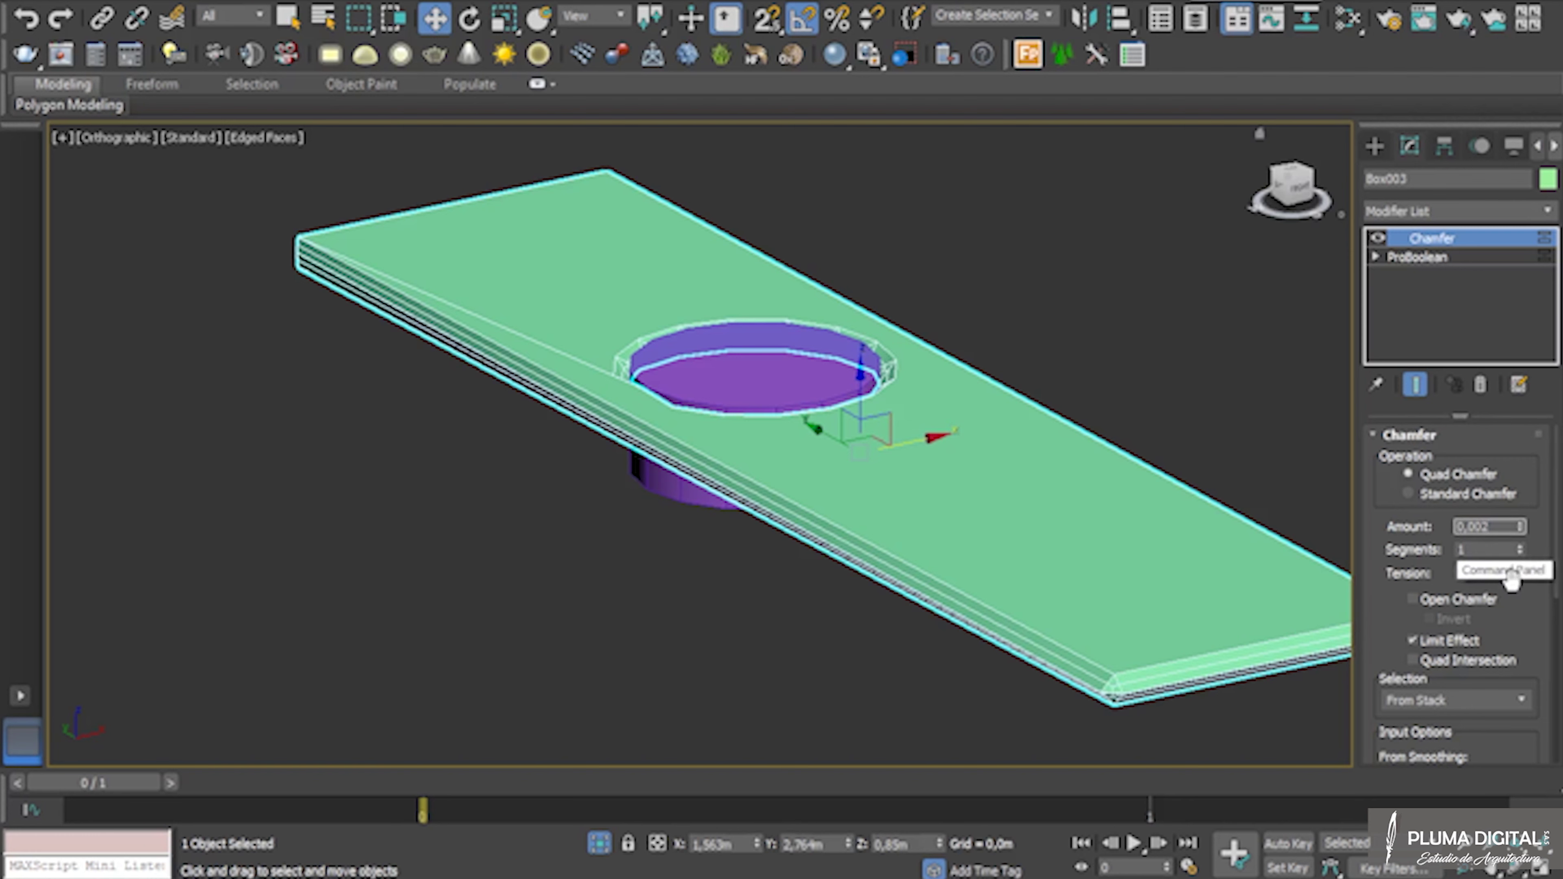
pyautogui.click(1237, 481)
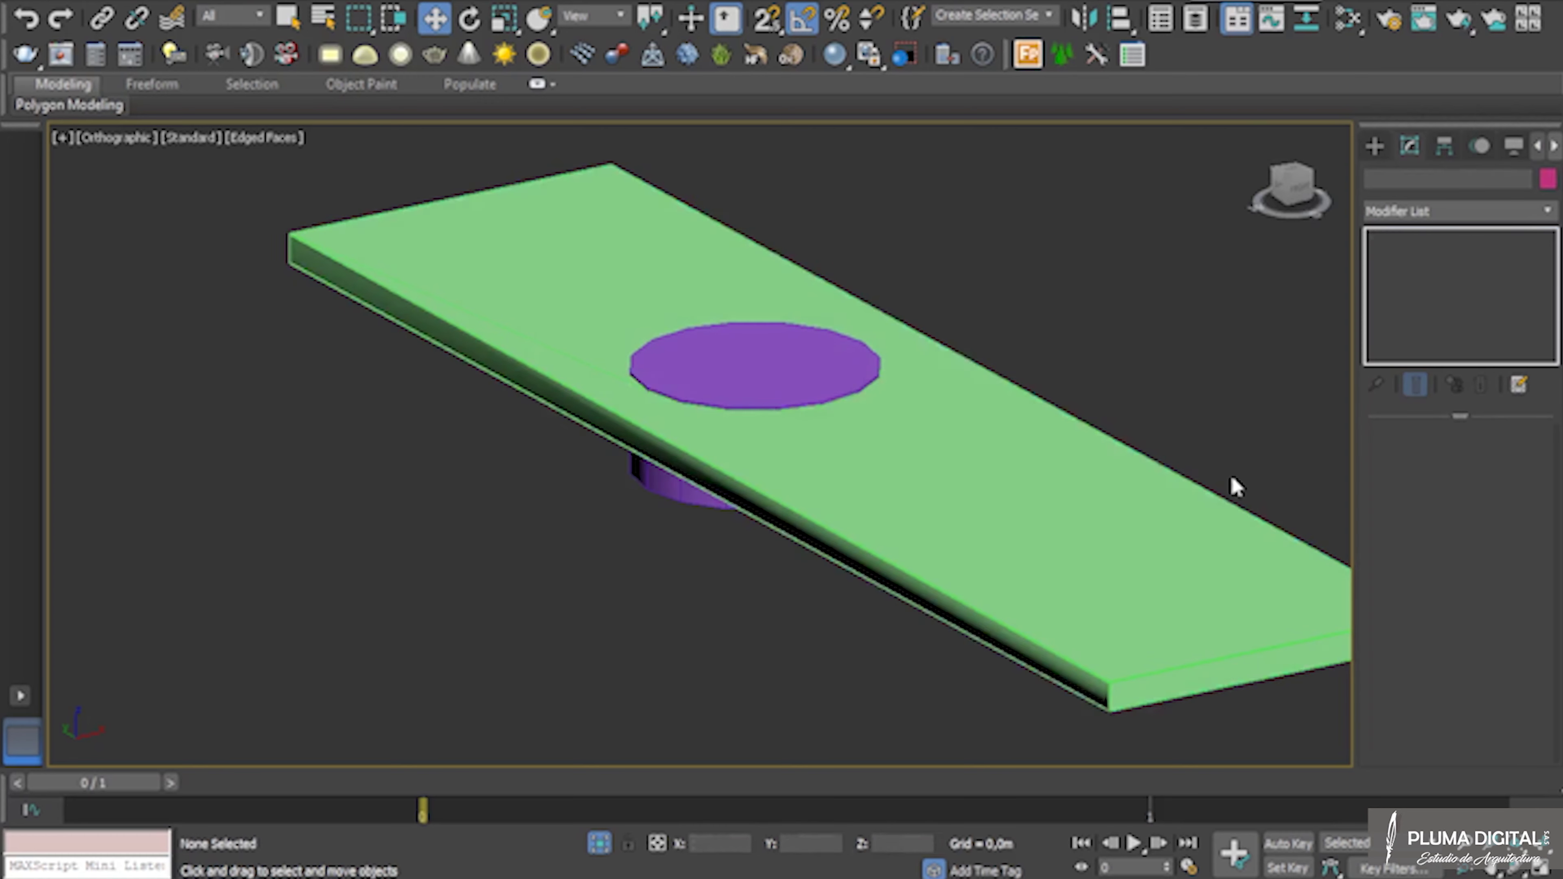
pyautogui.scroll(10, 627, 338)
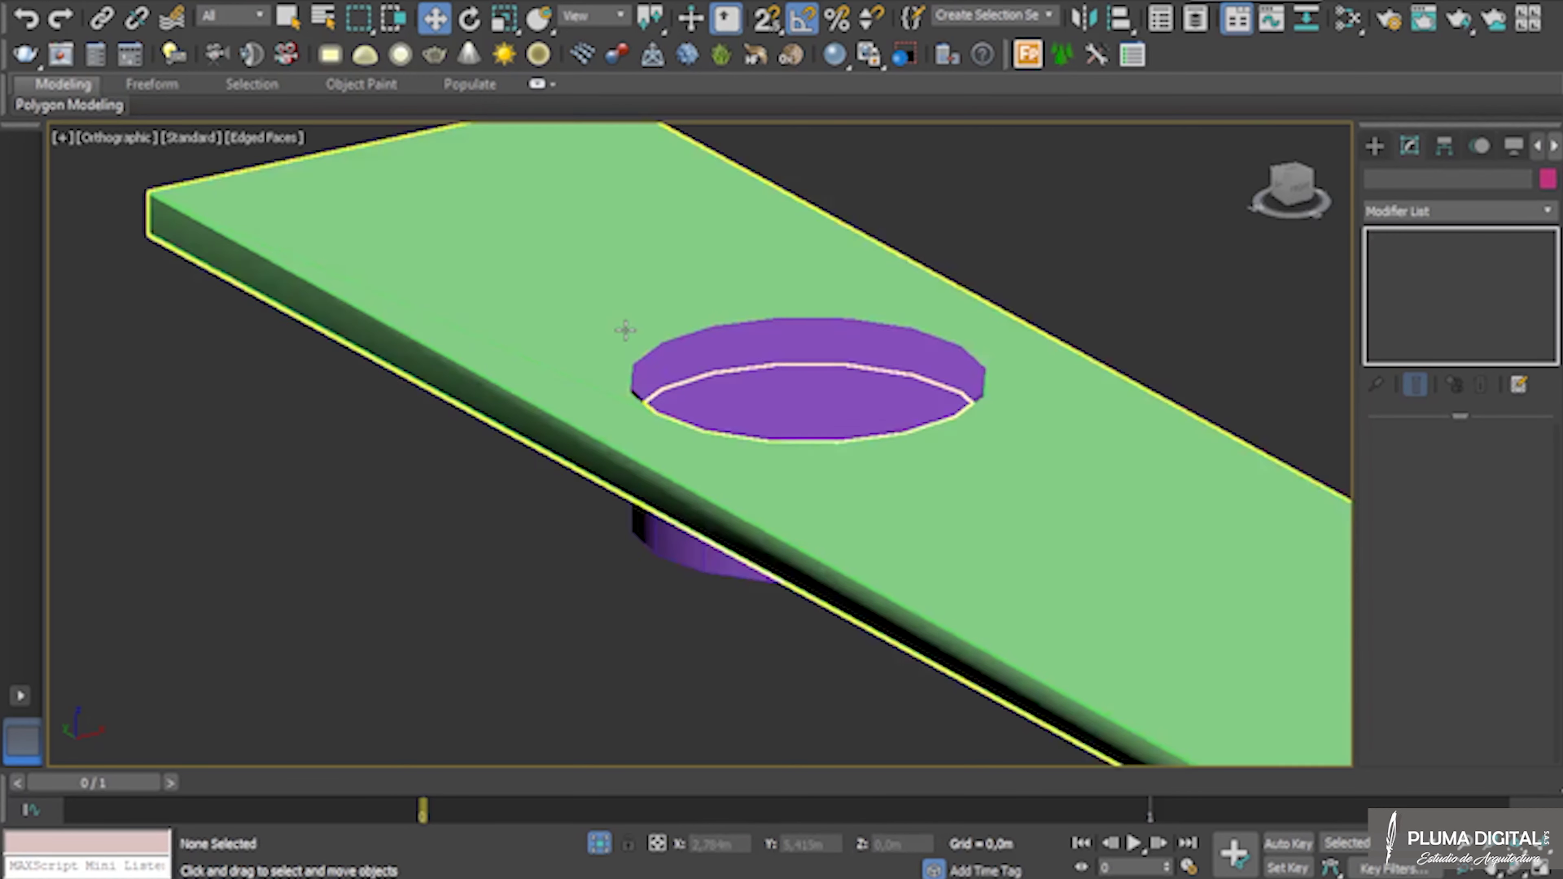